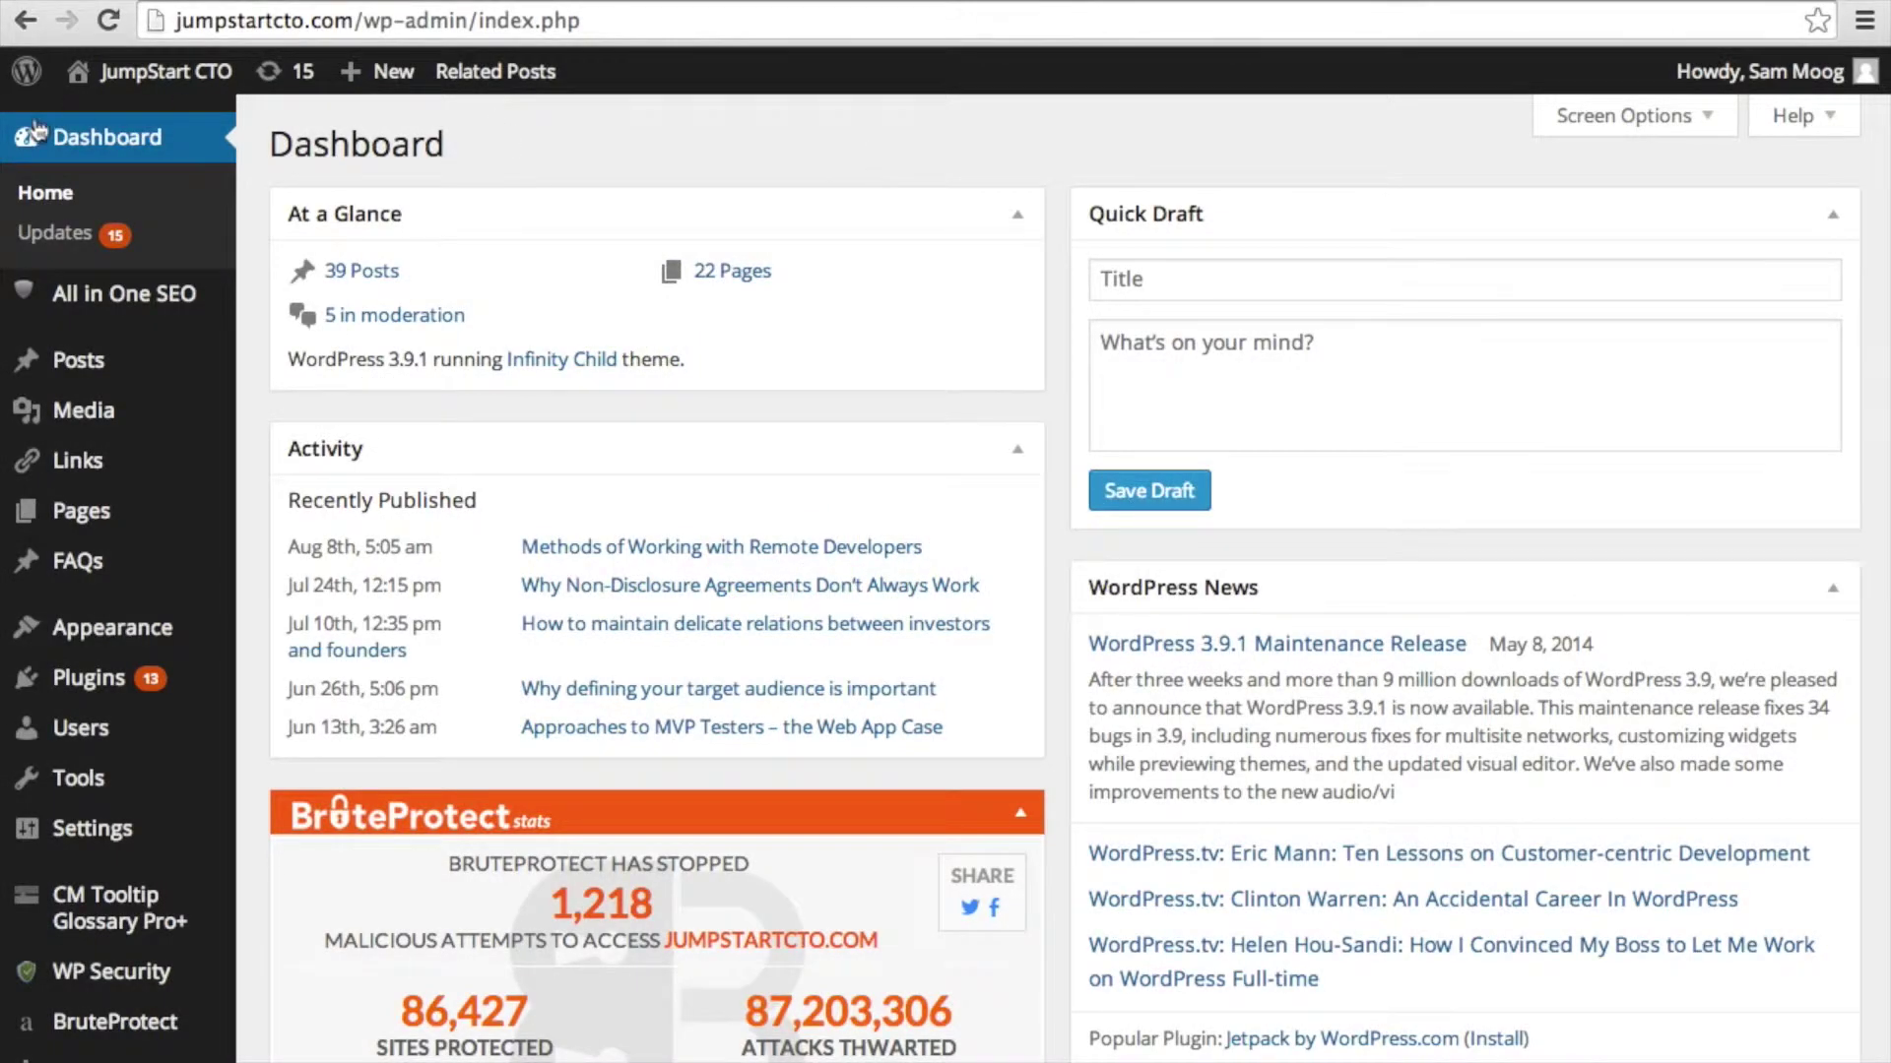
Go to Plugins > Installed Plugins from the admin sidebar
mouse_move(77, 683)
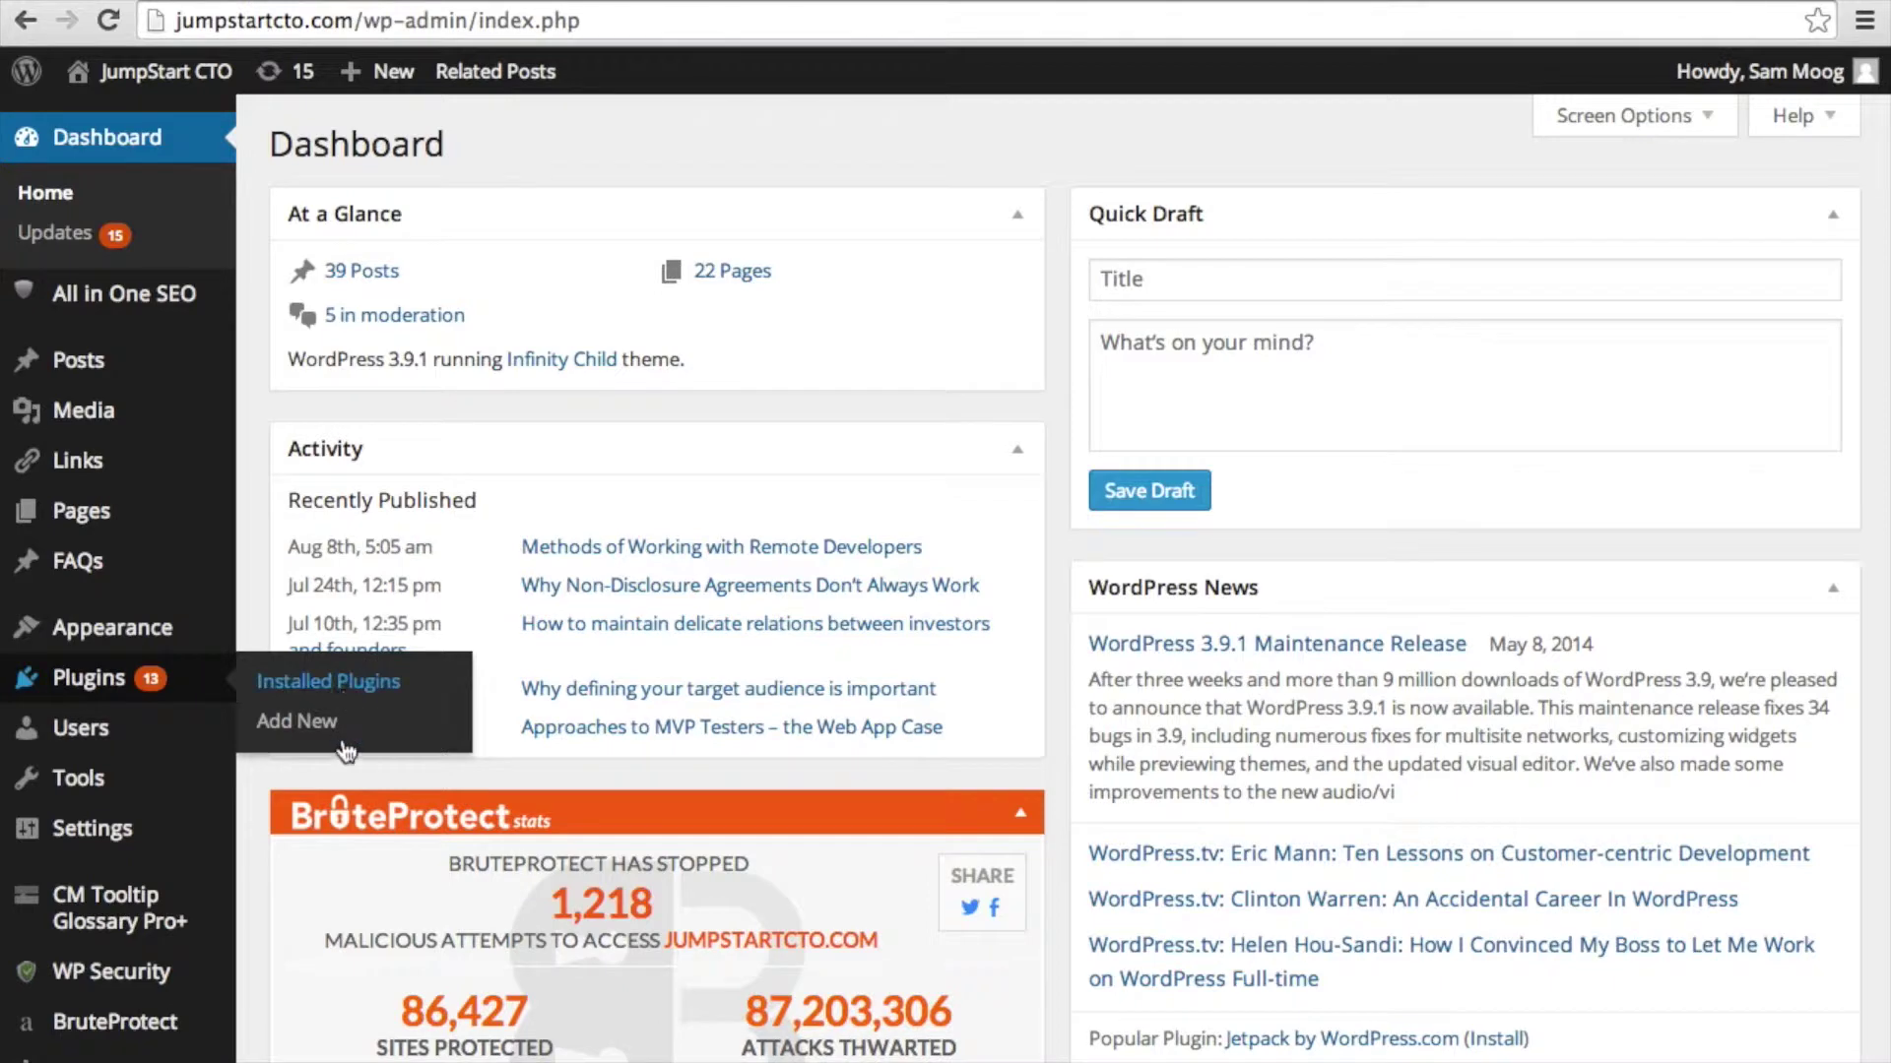
click(311, 679)
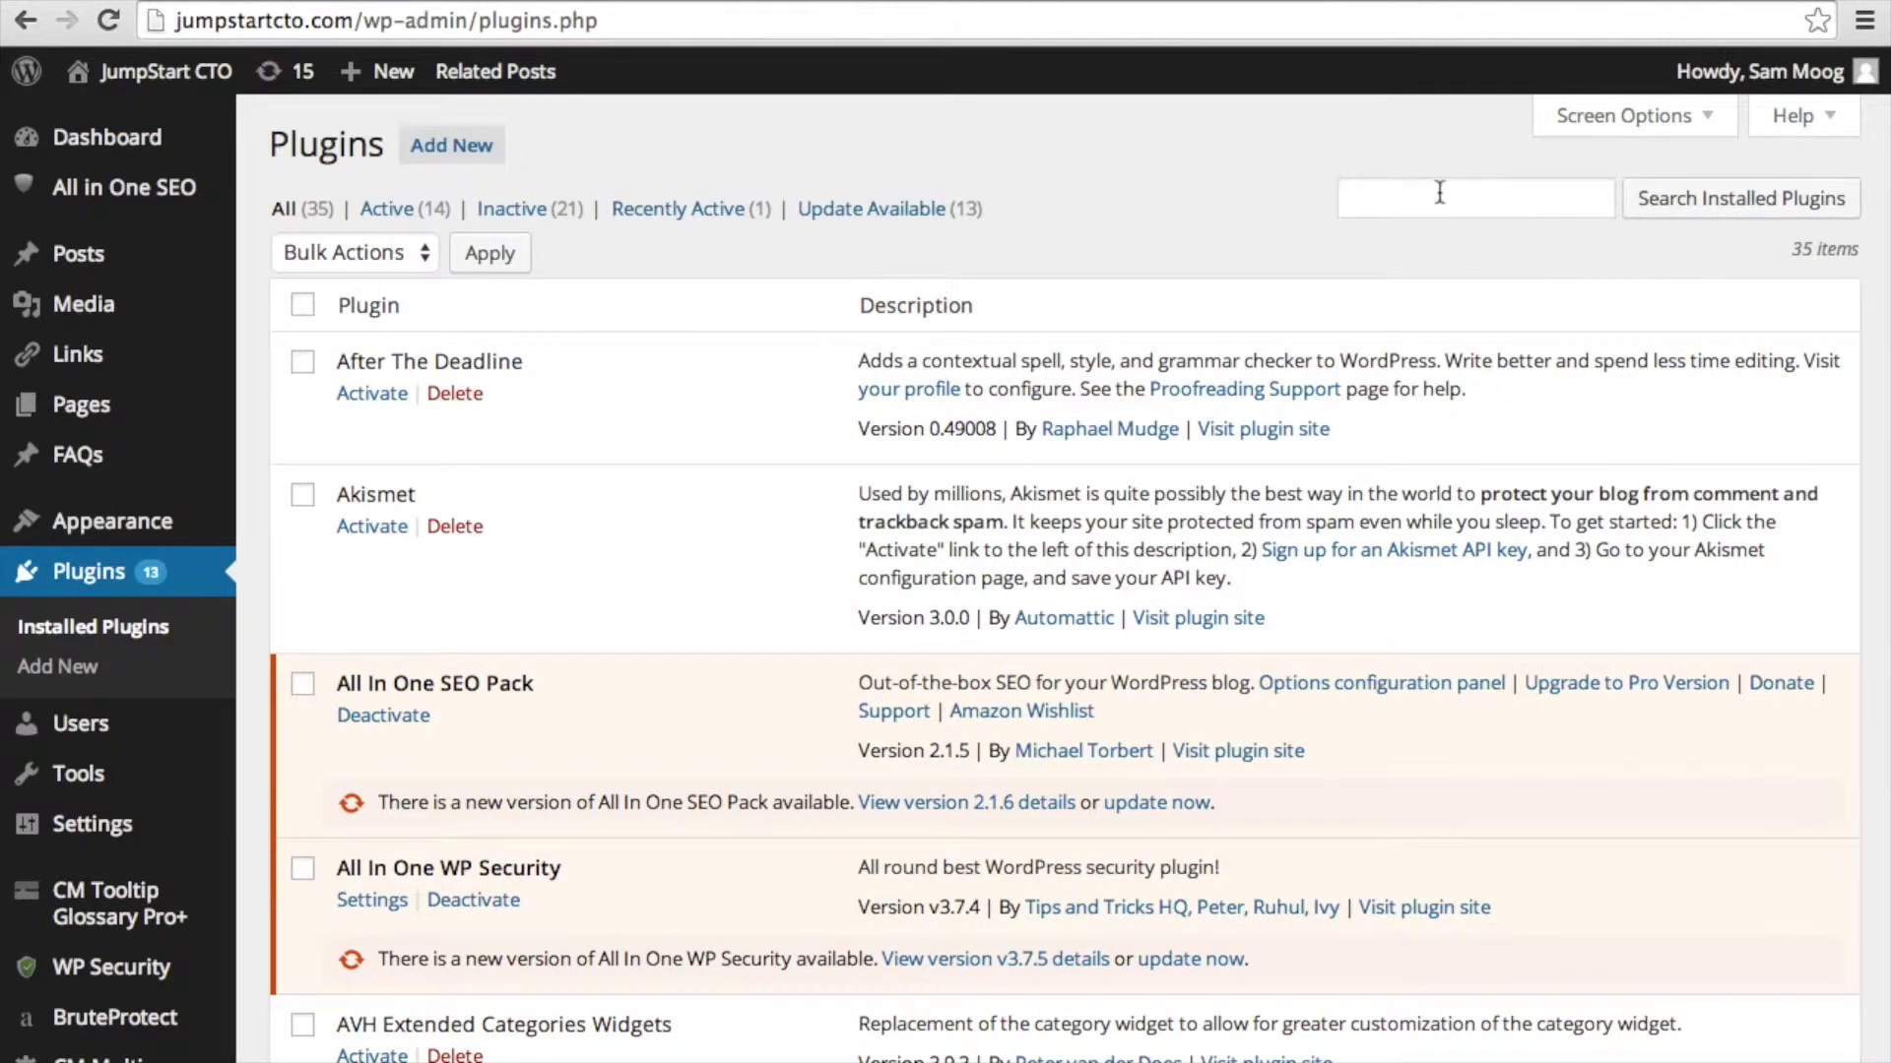
Search installed plugins for 'skins' and activate CM Tooltip Glossary Skins
click(1439, 194)
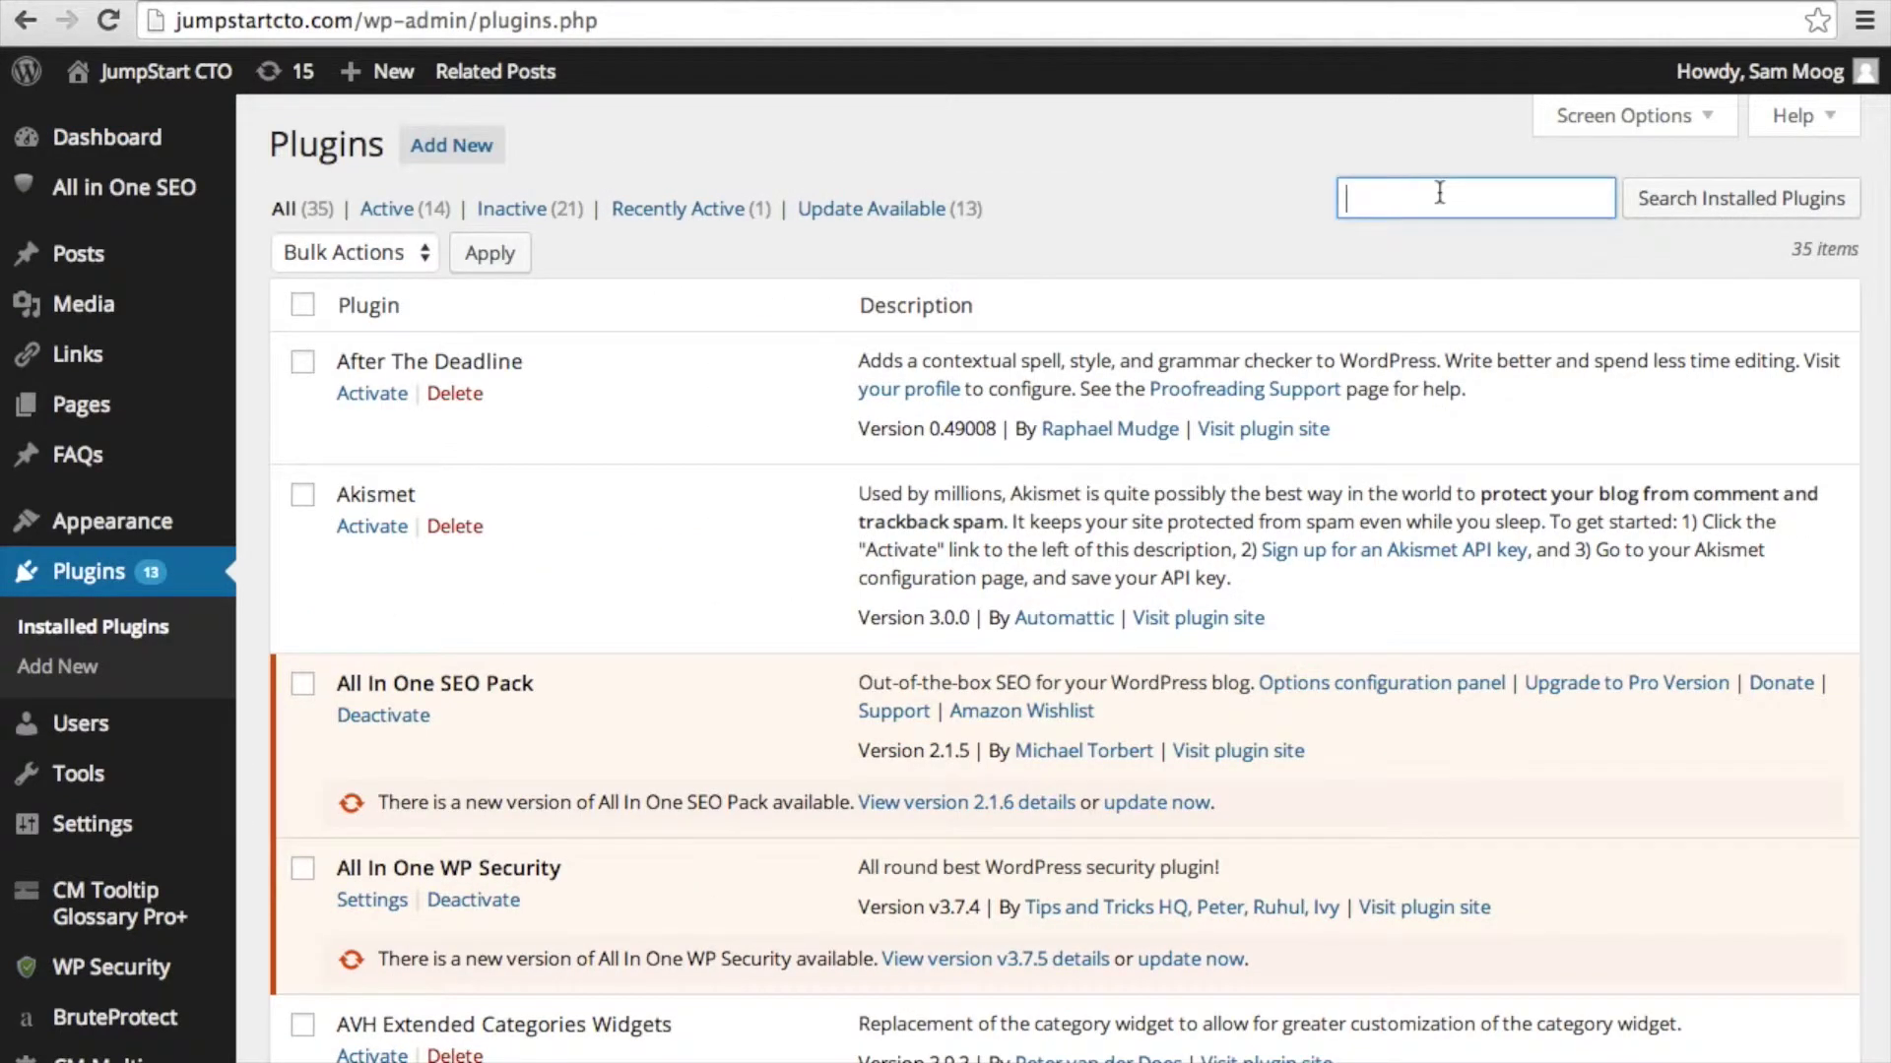
text(skins)
key(Return)
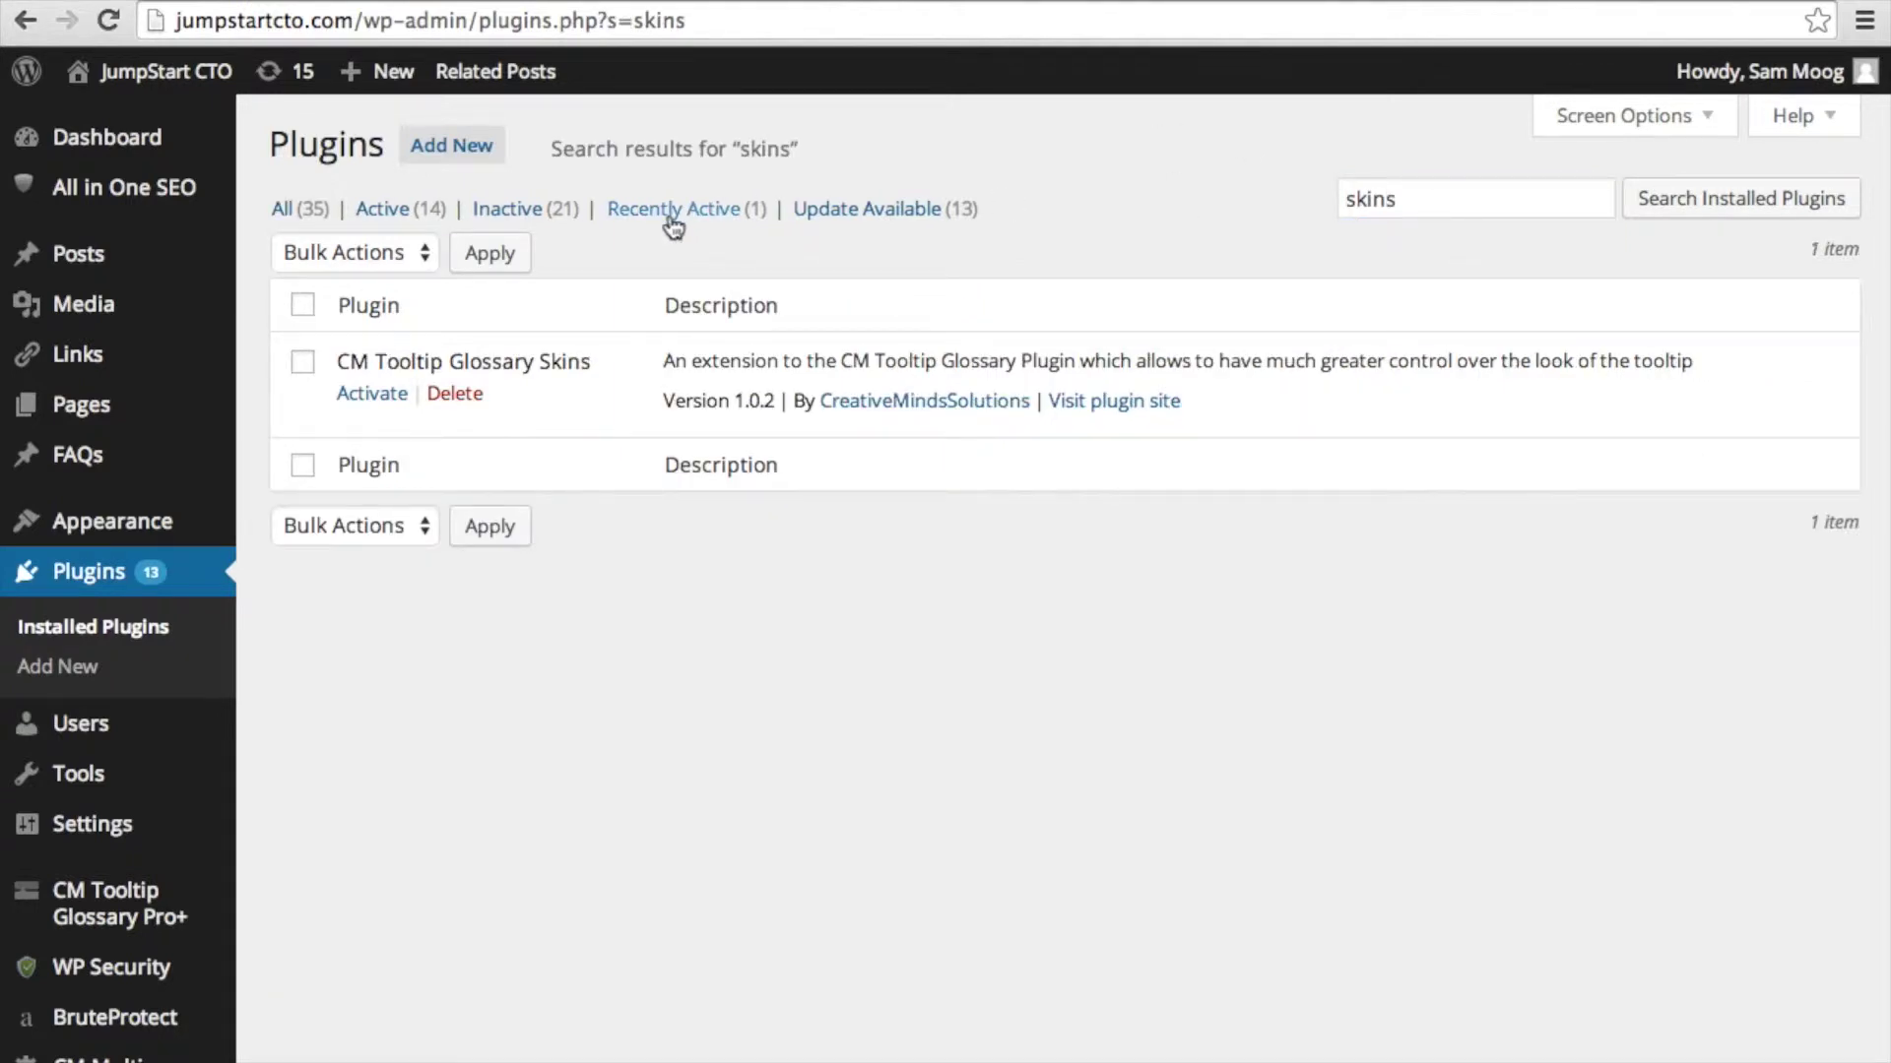
click(371, 395)
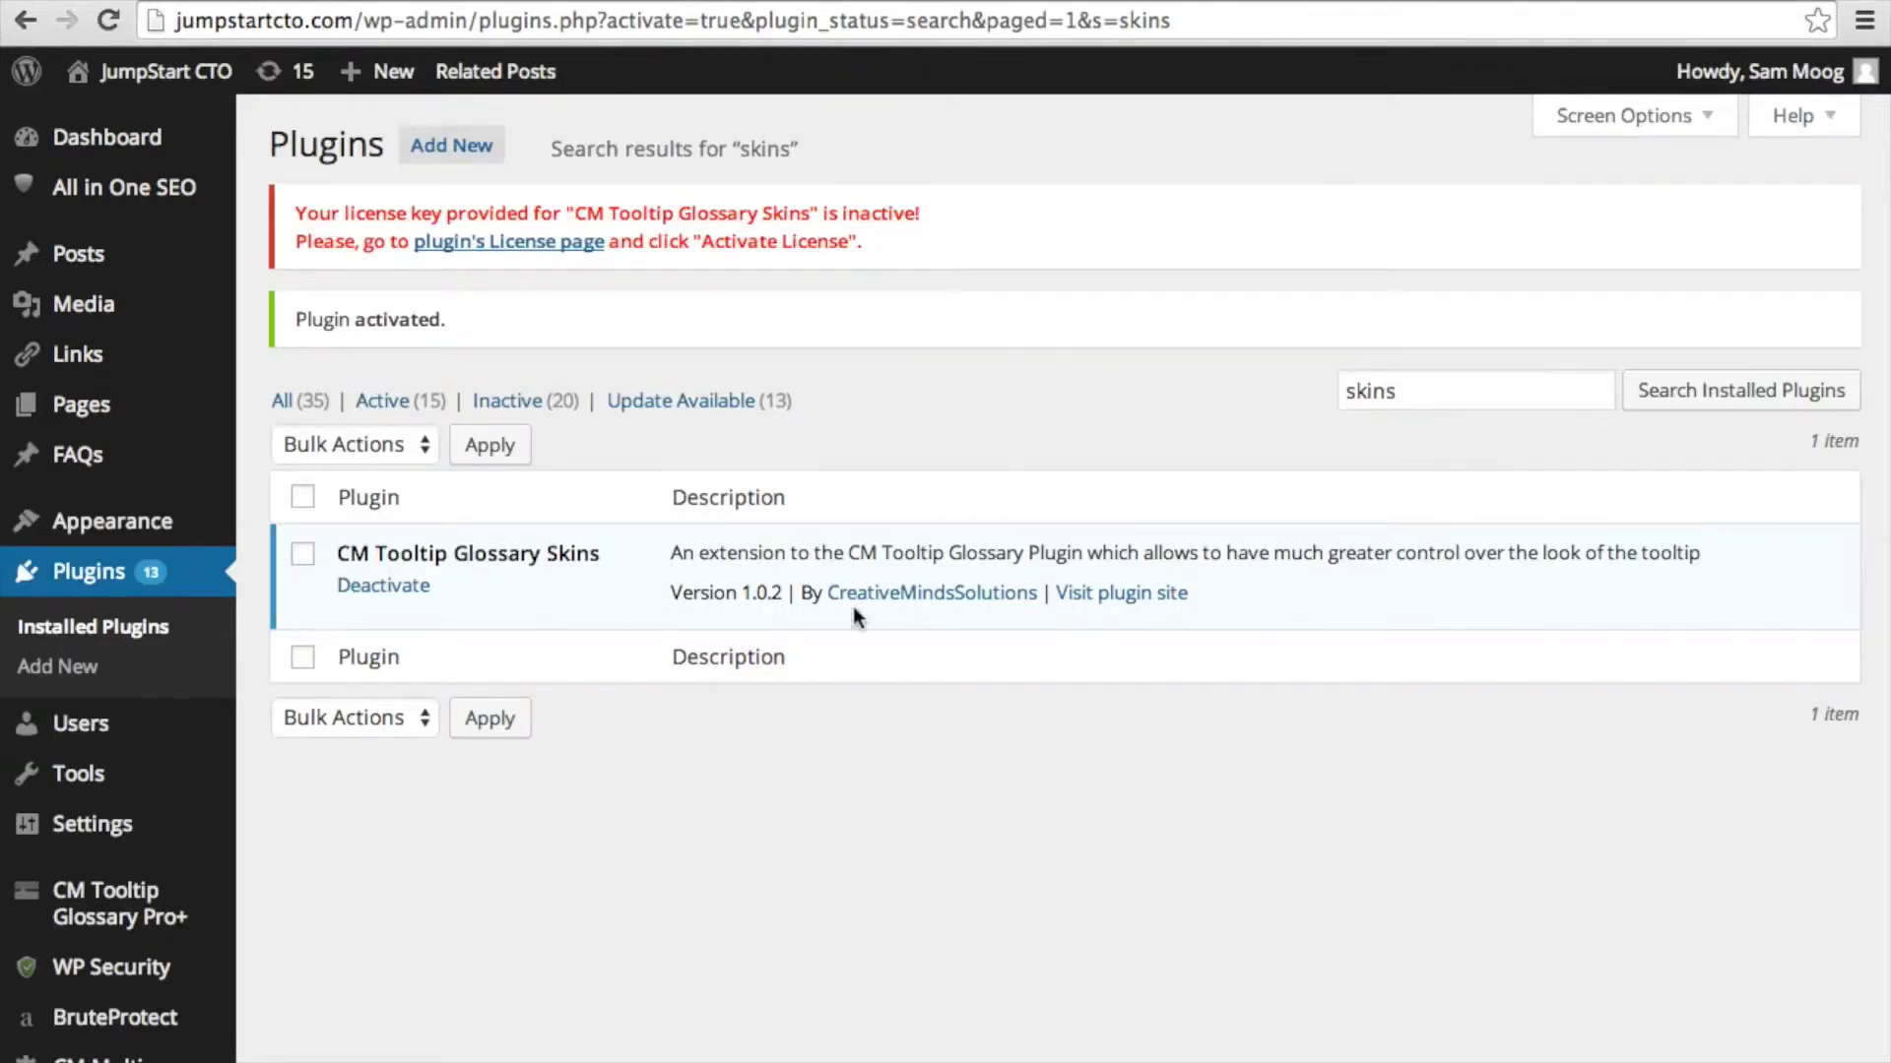
Activate the Glossary Skins license under CM Tooltip Glossary Pro+ > License
mouse_move(131, 937)
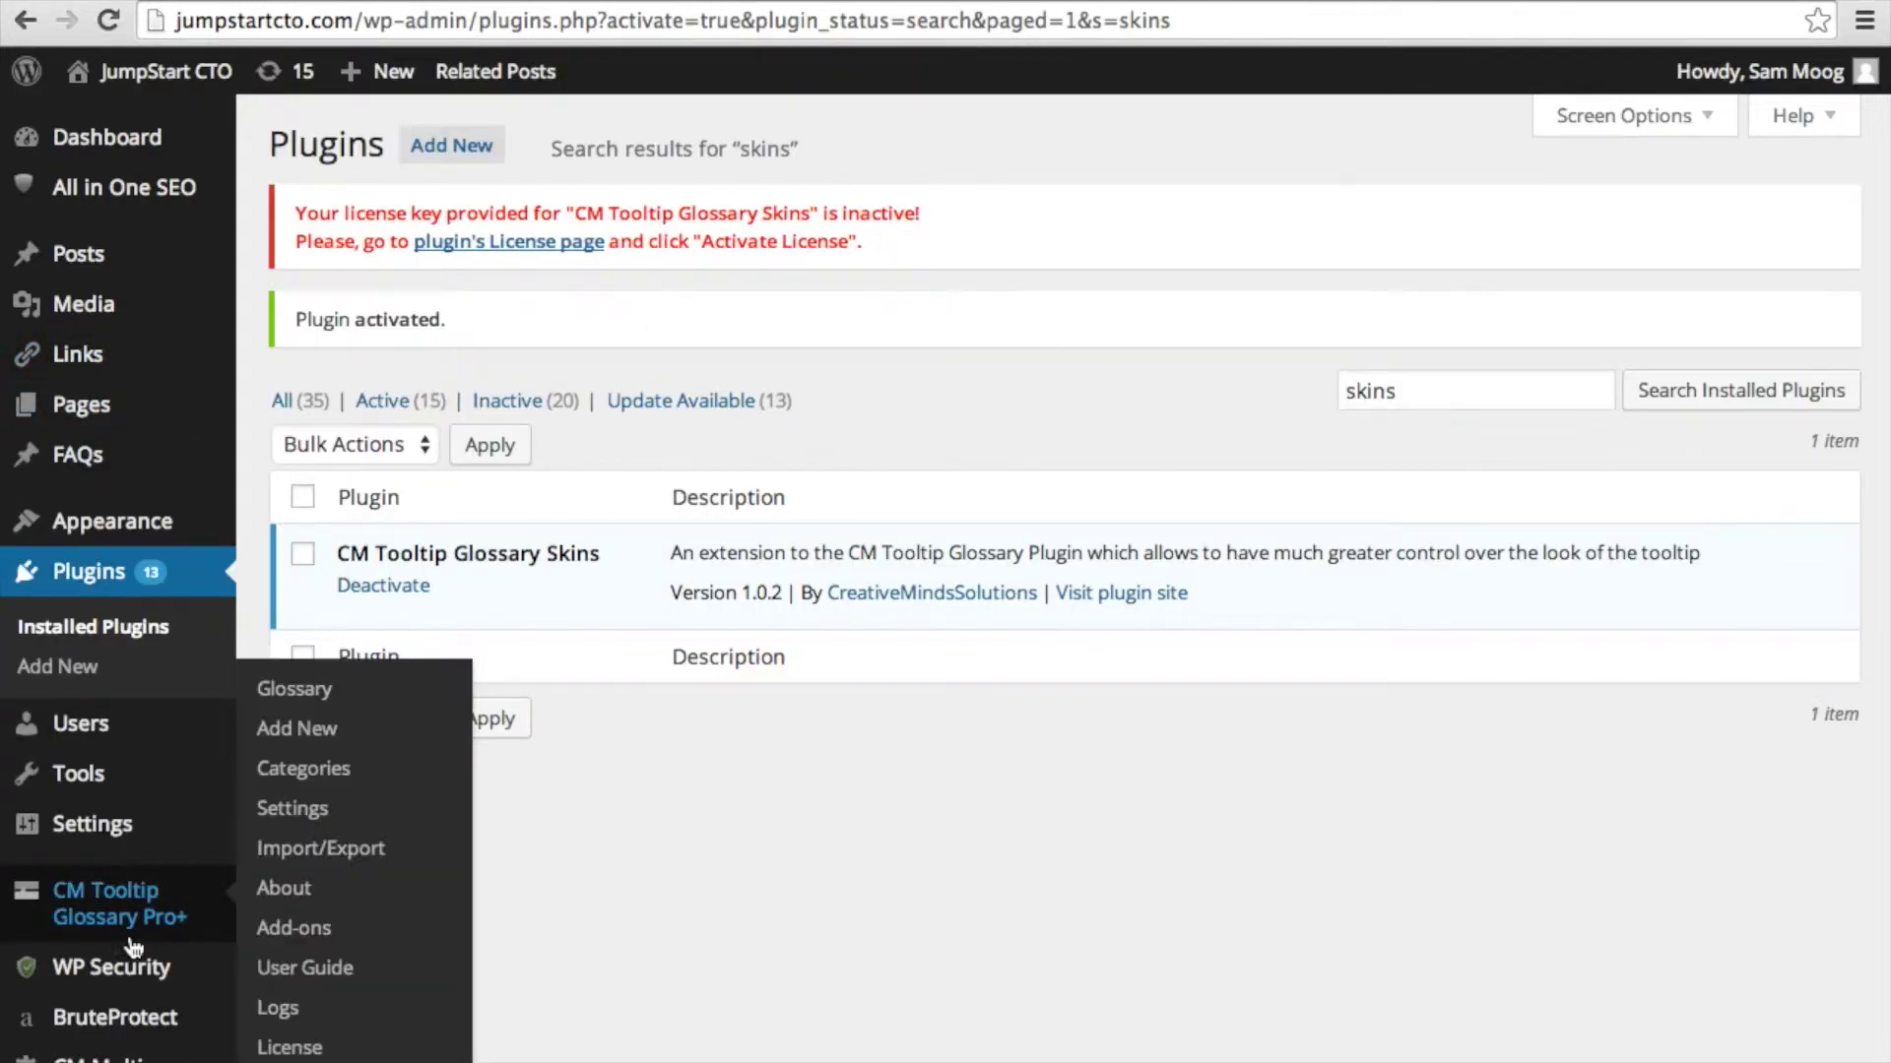
scroll(79, 945, down, 2)
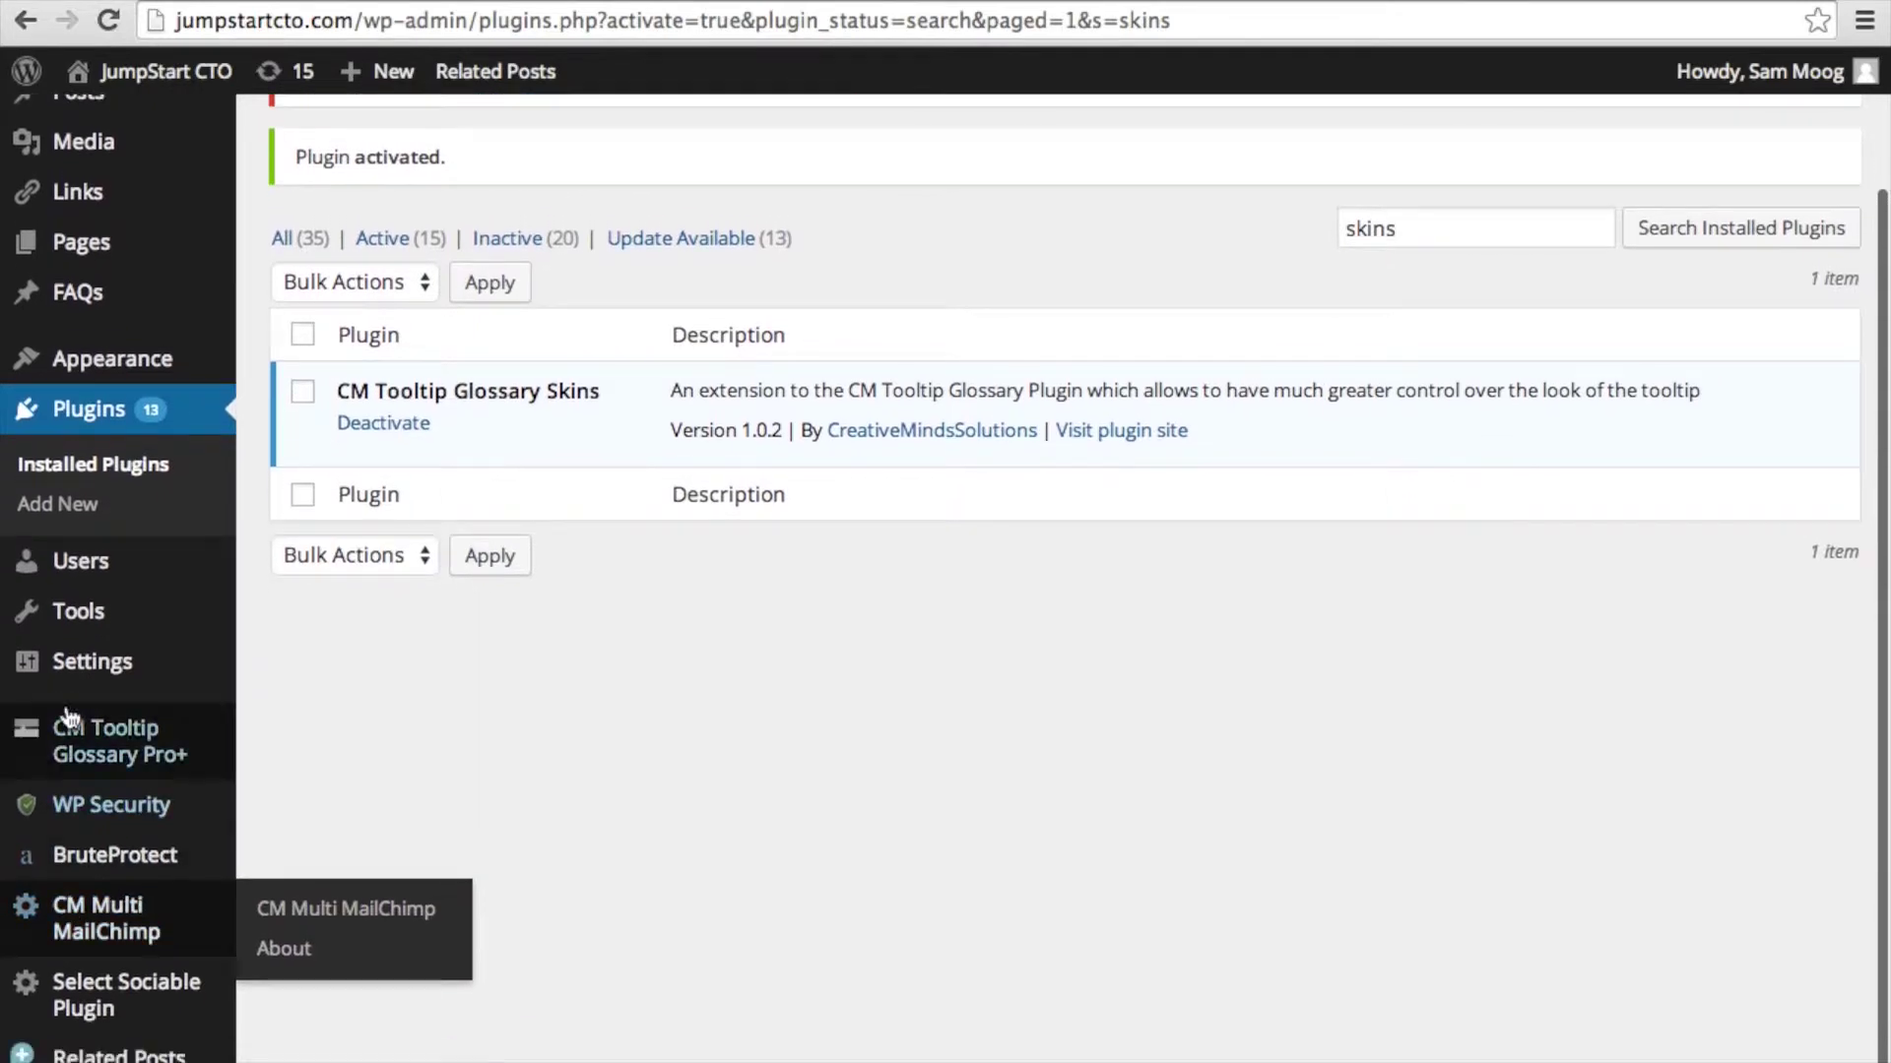
mouse_move(100, 773)
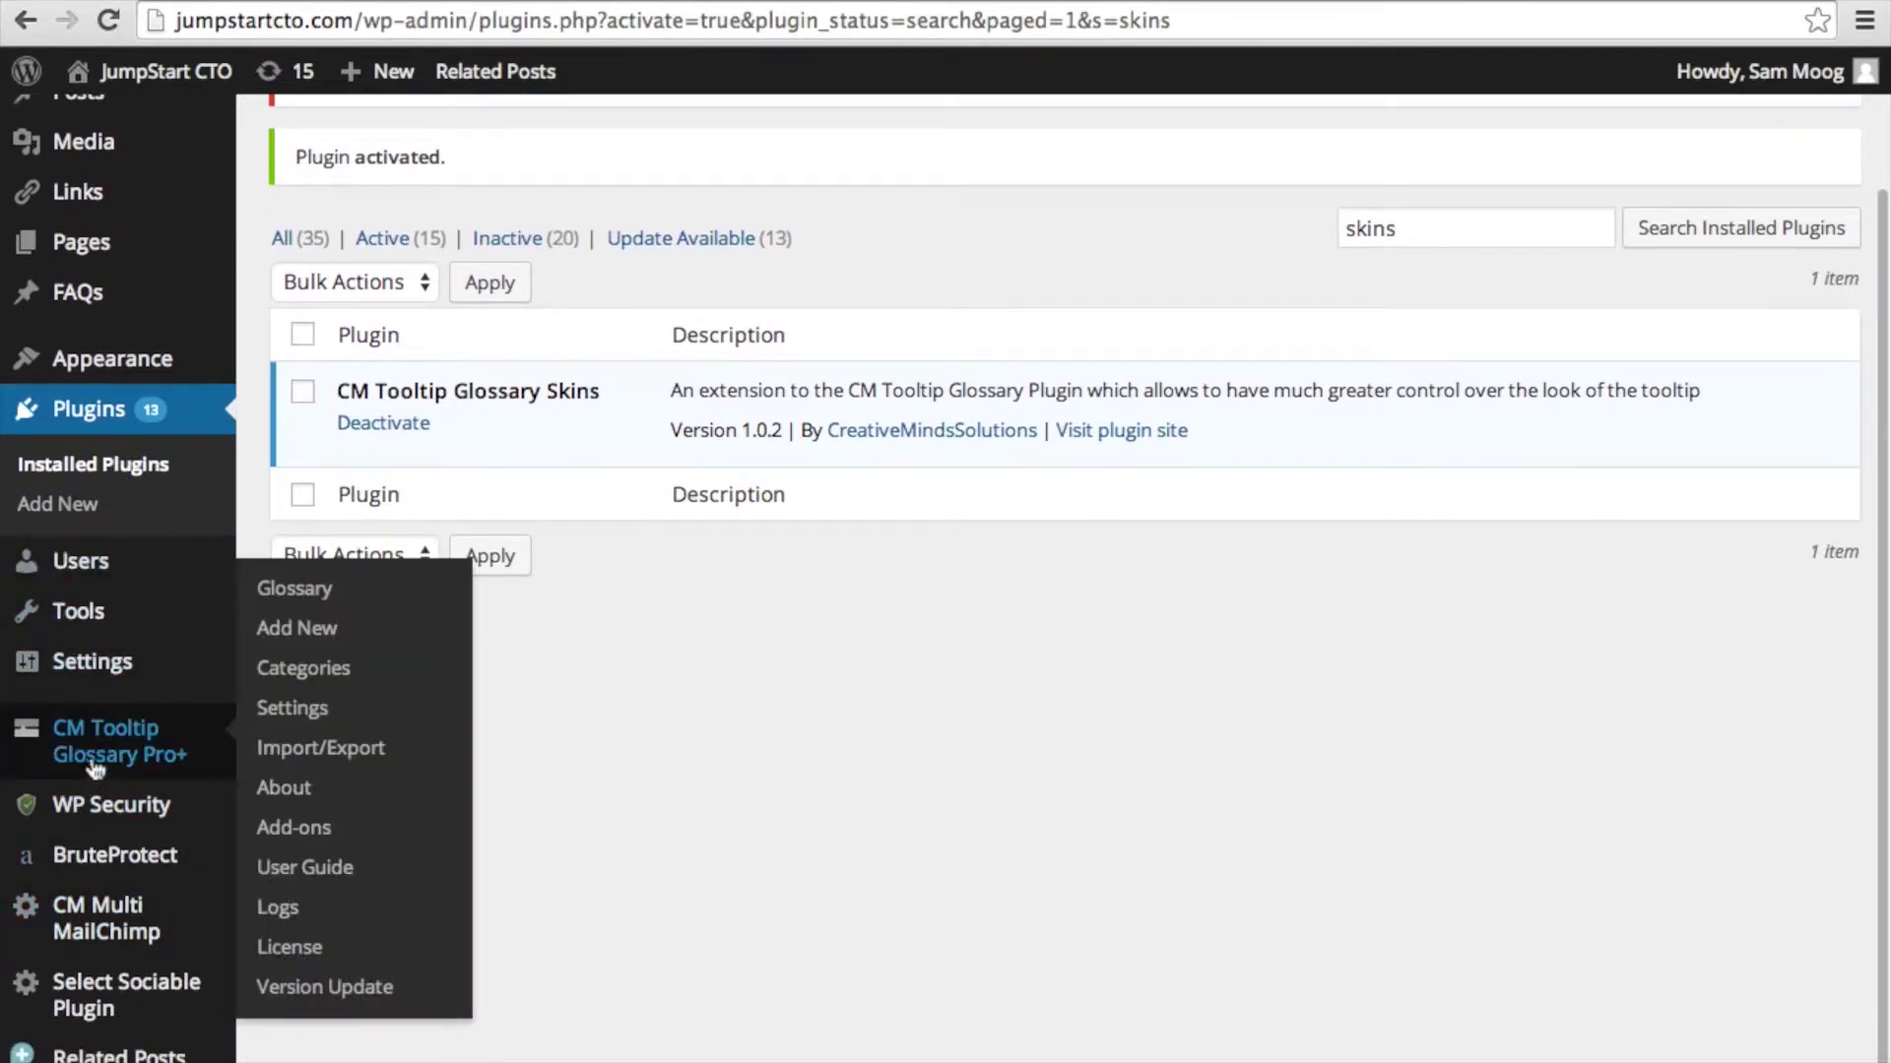
click(292, 951)
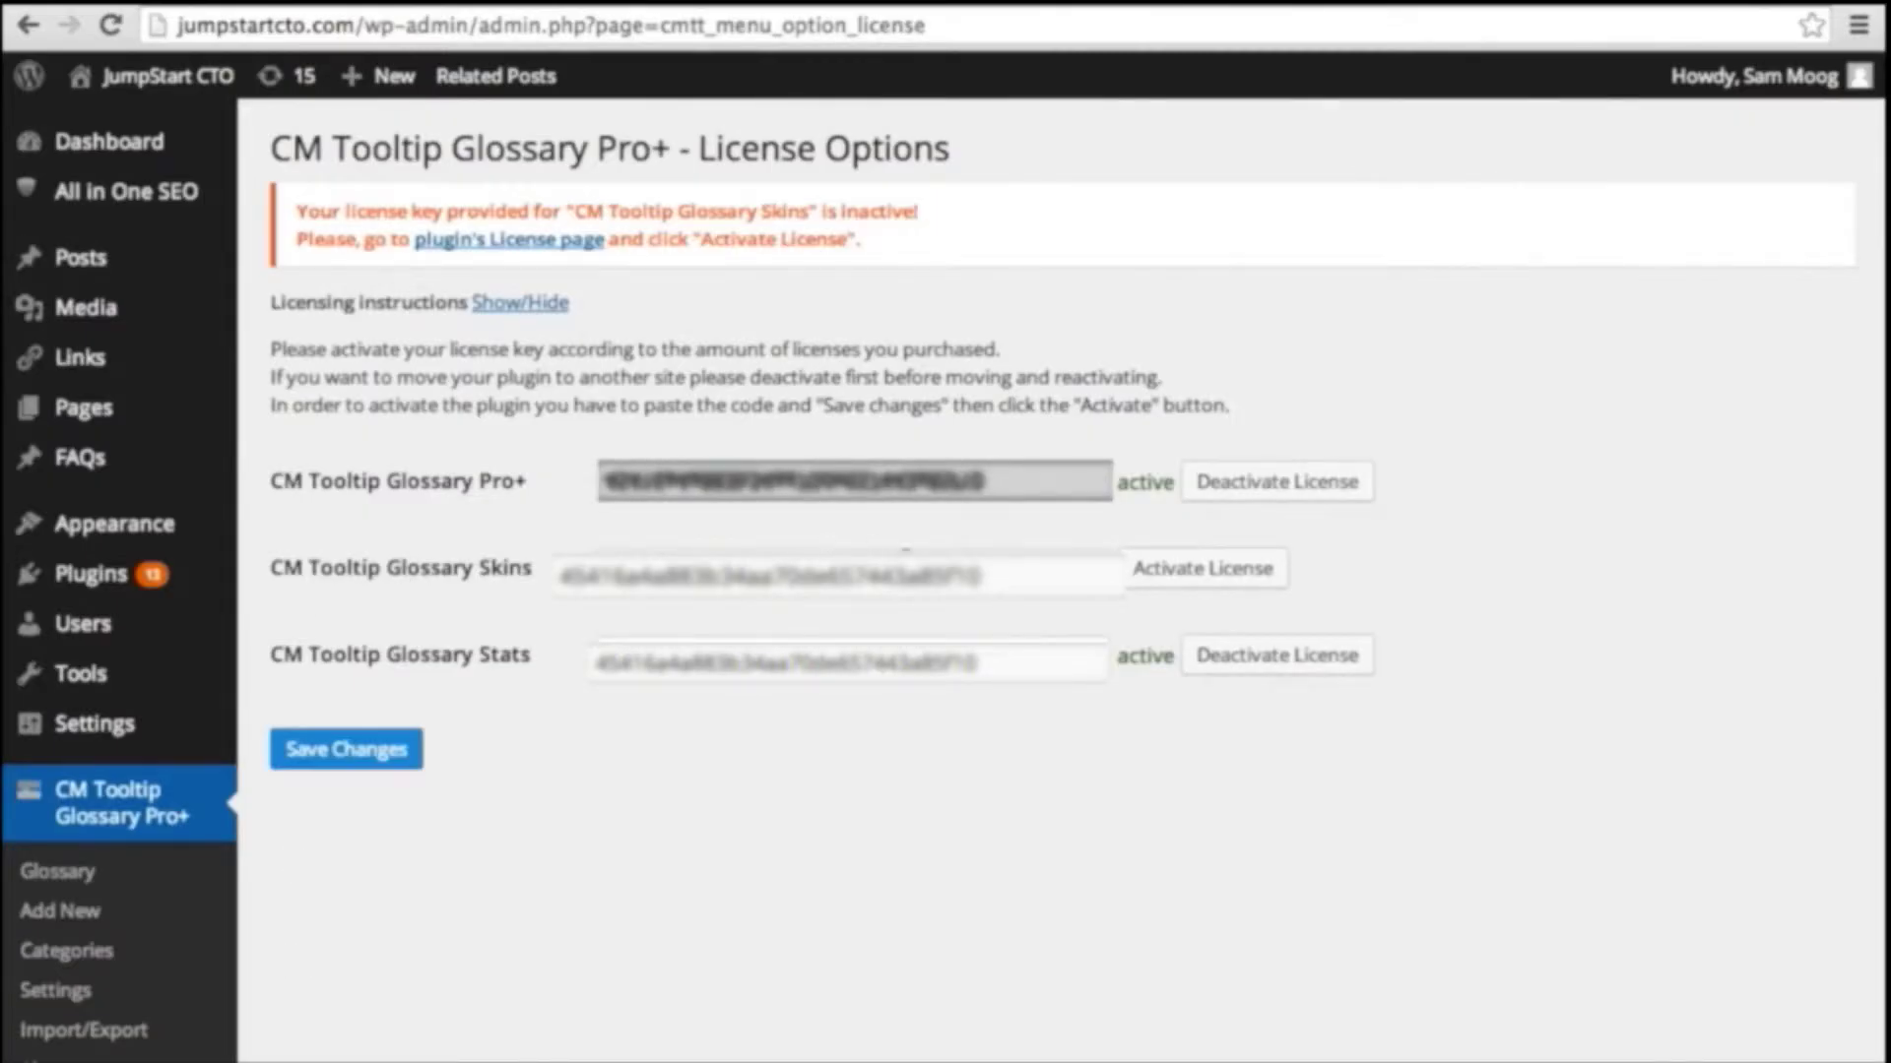
click(852, 570)
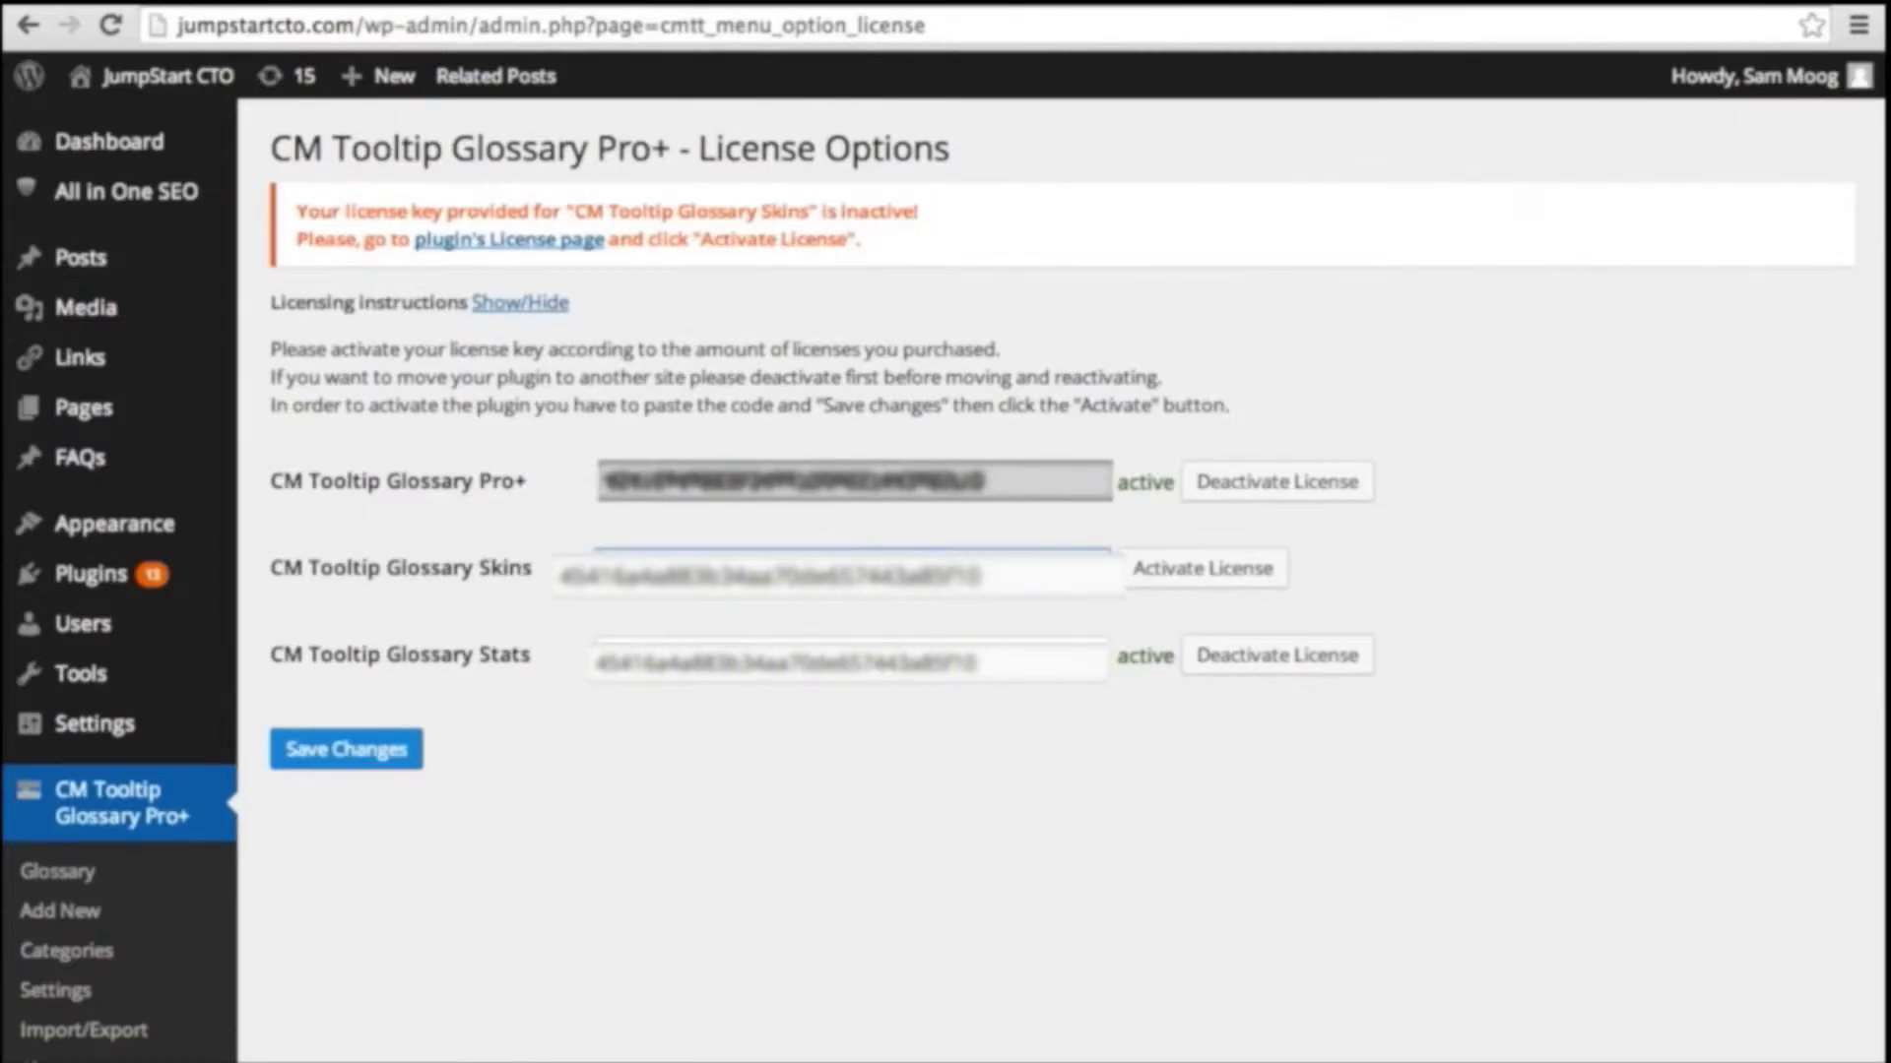
click(1234, 575)
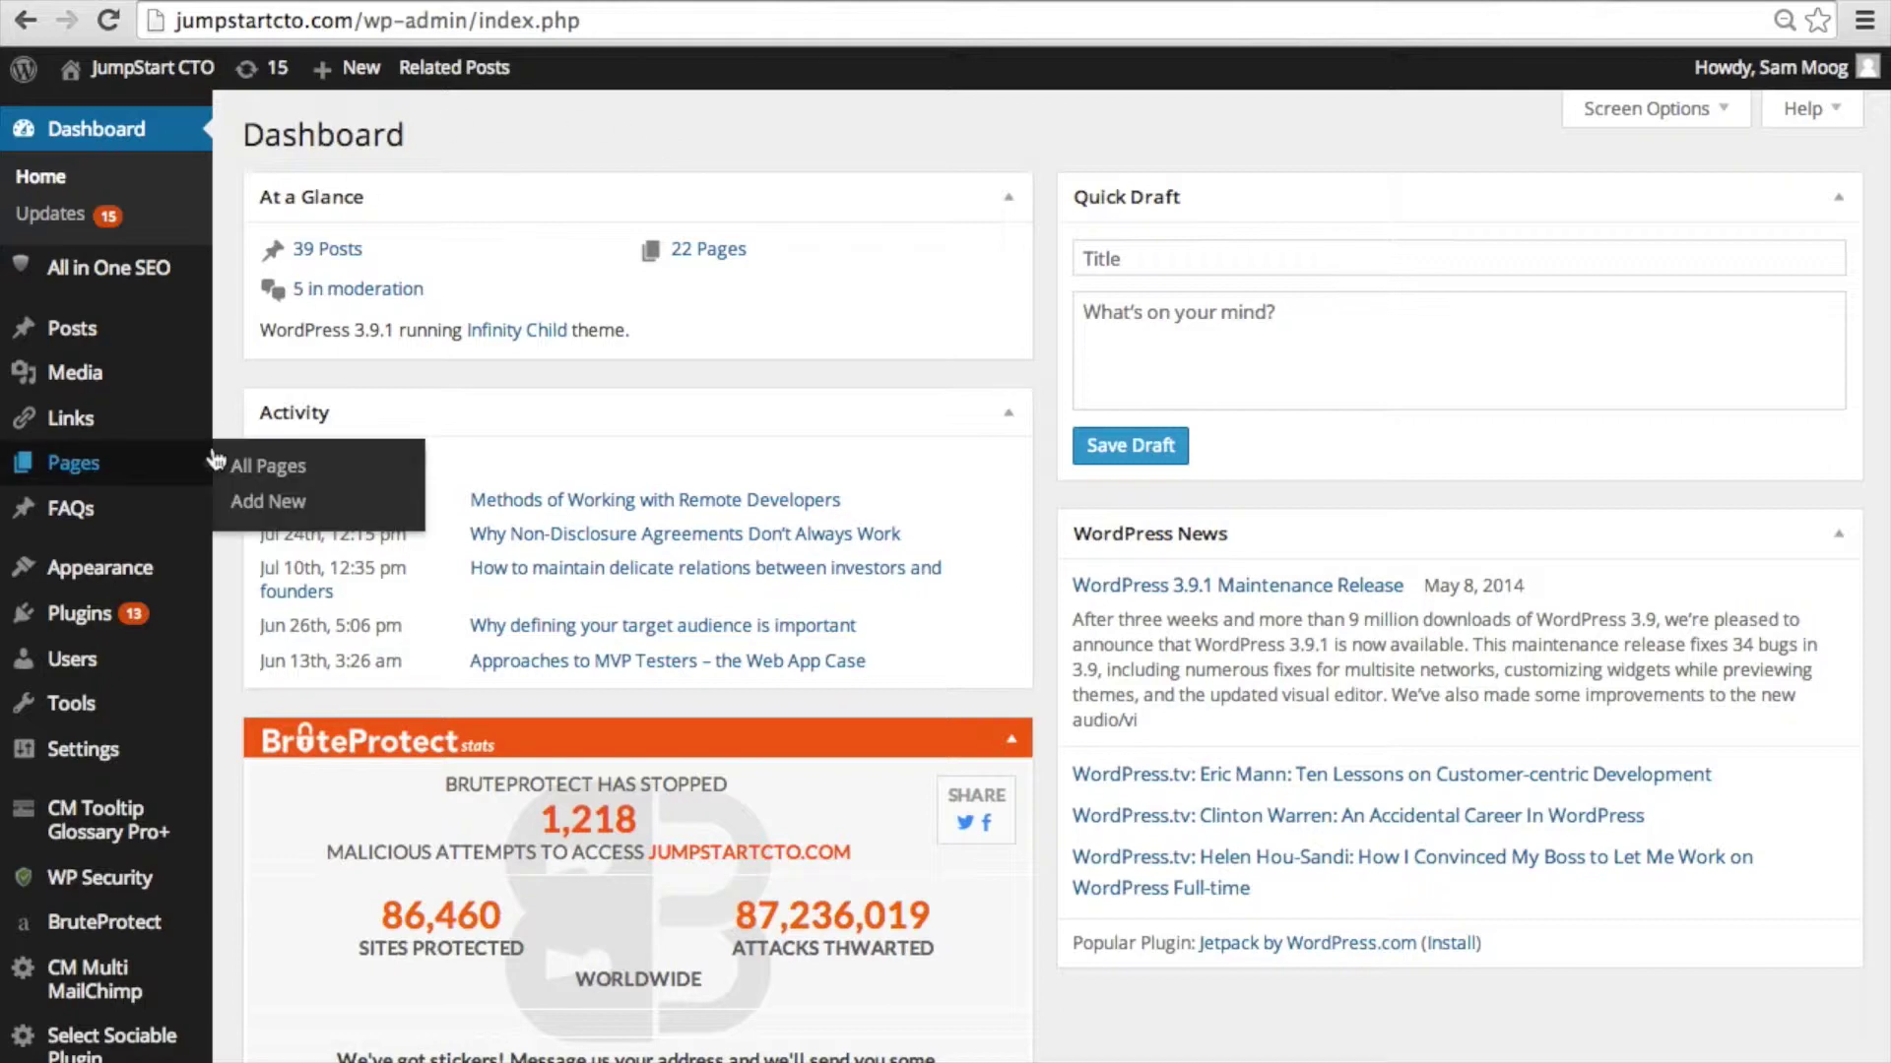
Open the CM Tooltip Glossary Pro+ Settings on the Tooltip Skins tab
scroll(144, 812, down, 3)
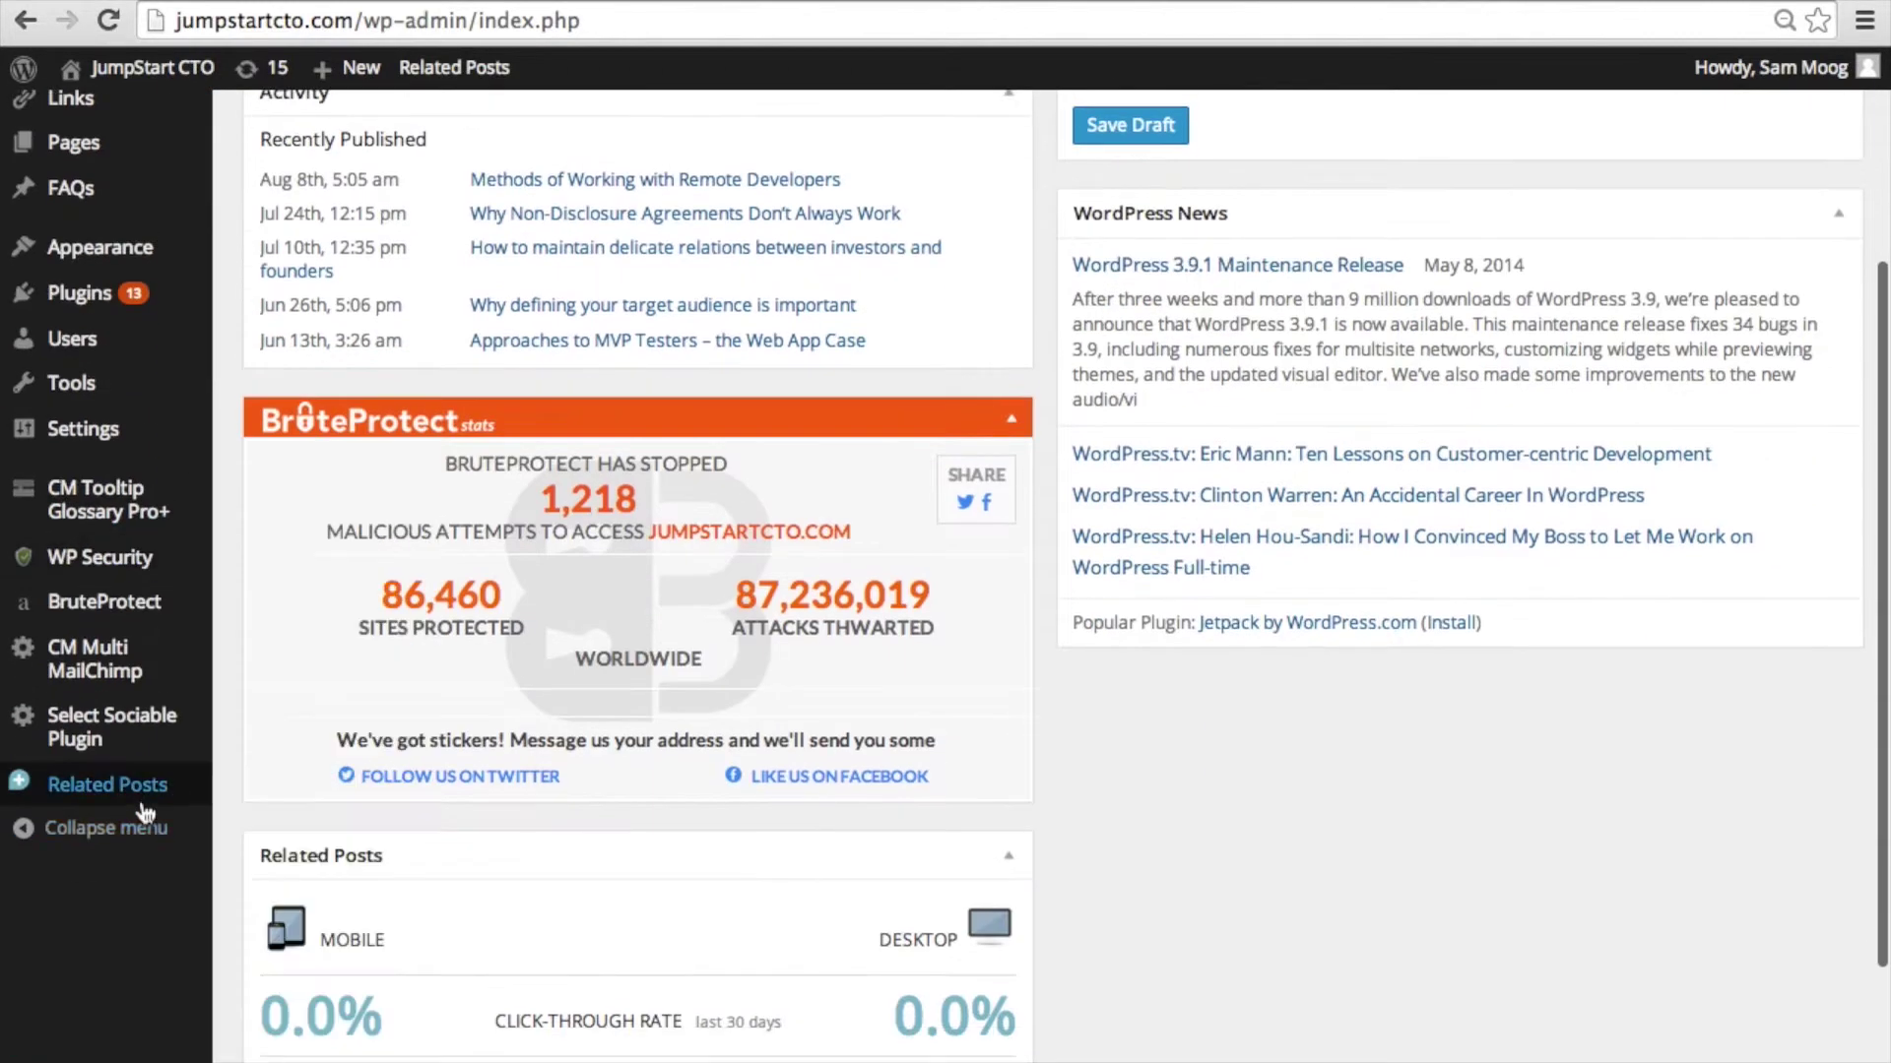
click(120, 508)
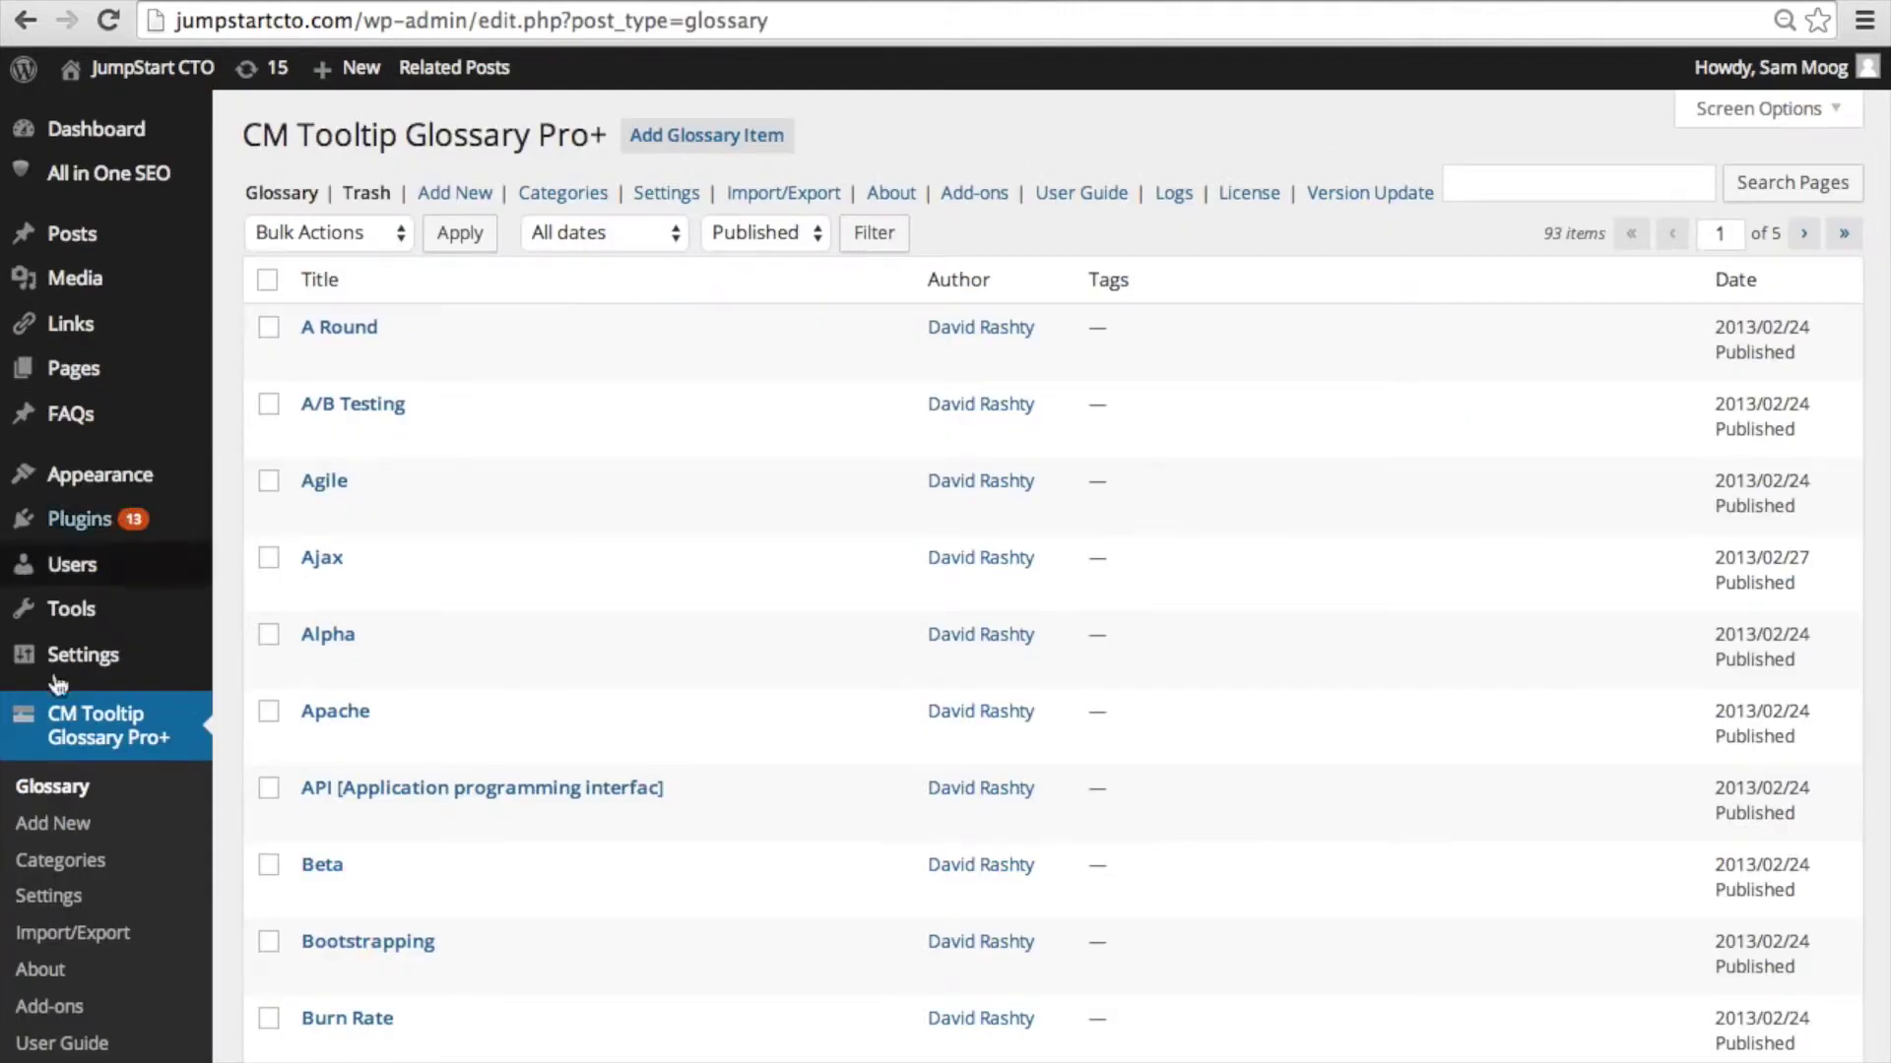
scroll(118, 866, down, 2)
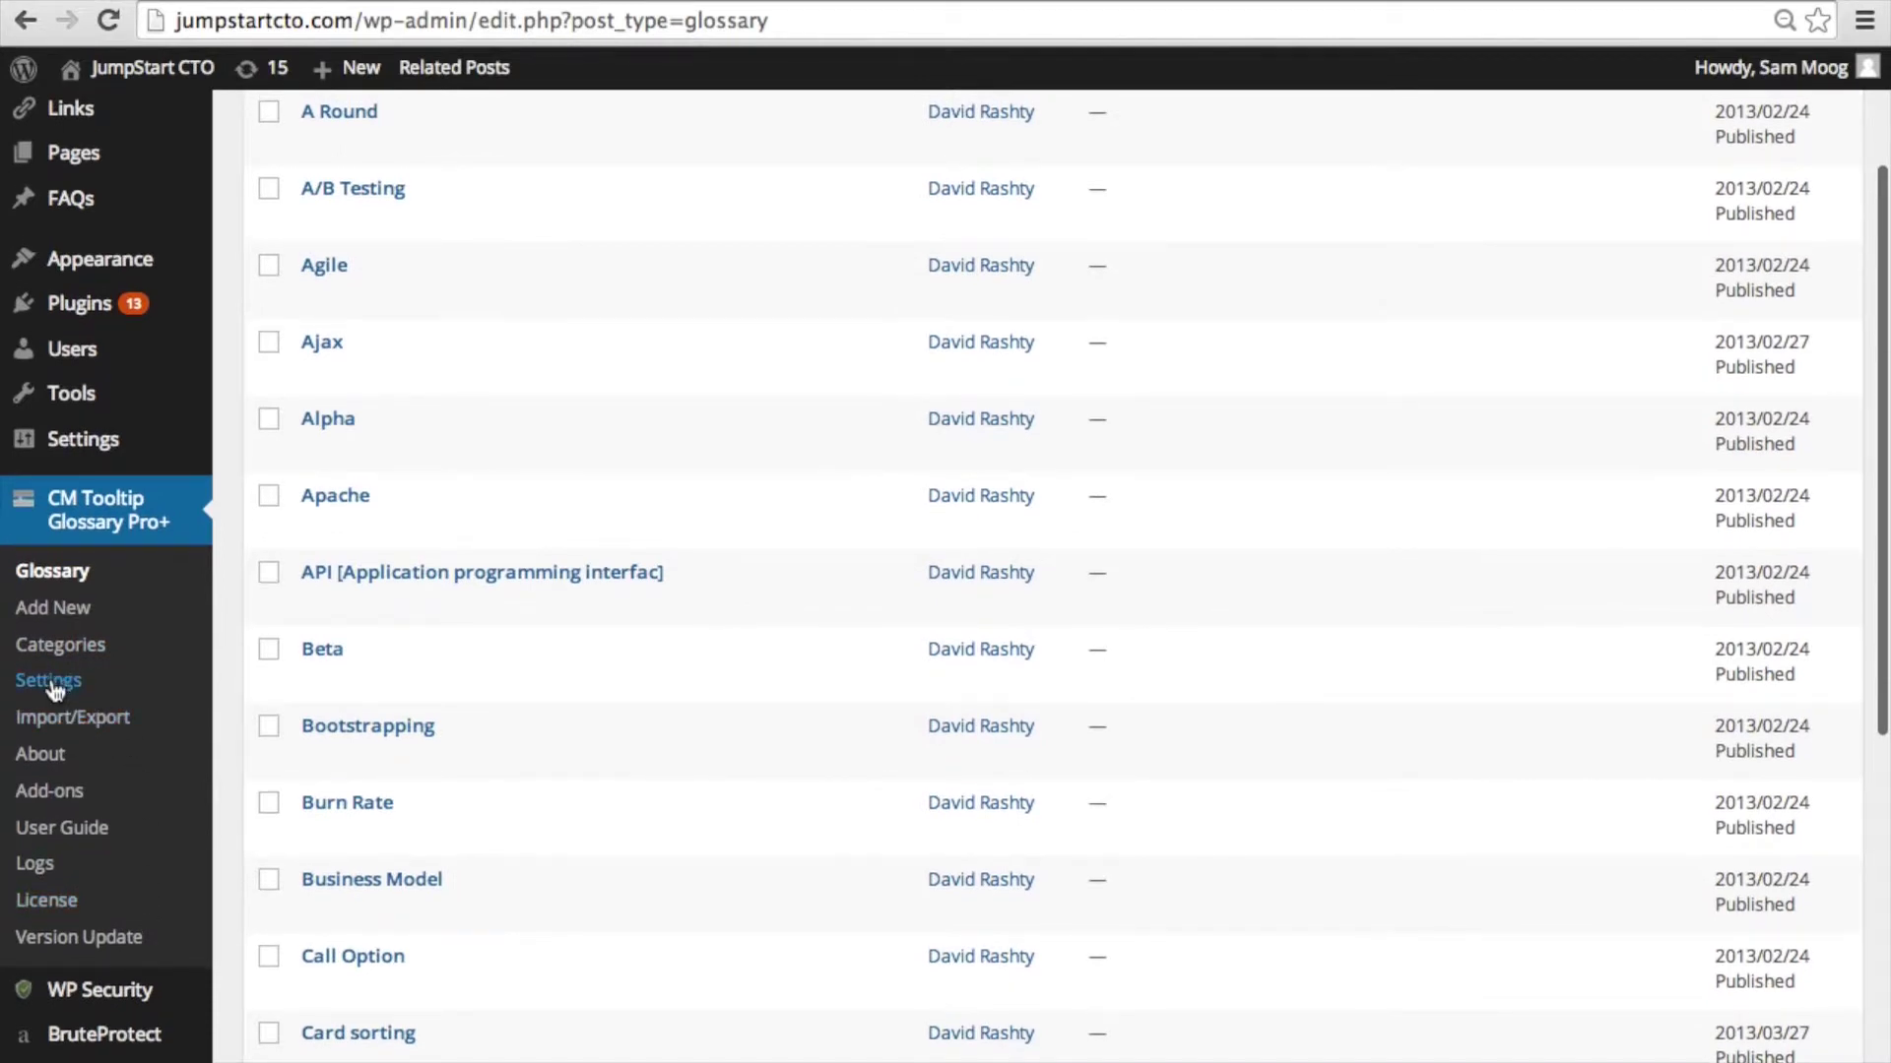
click(49, 681)
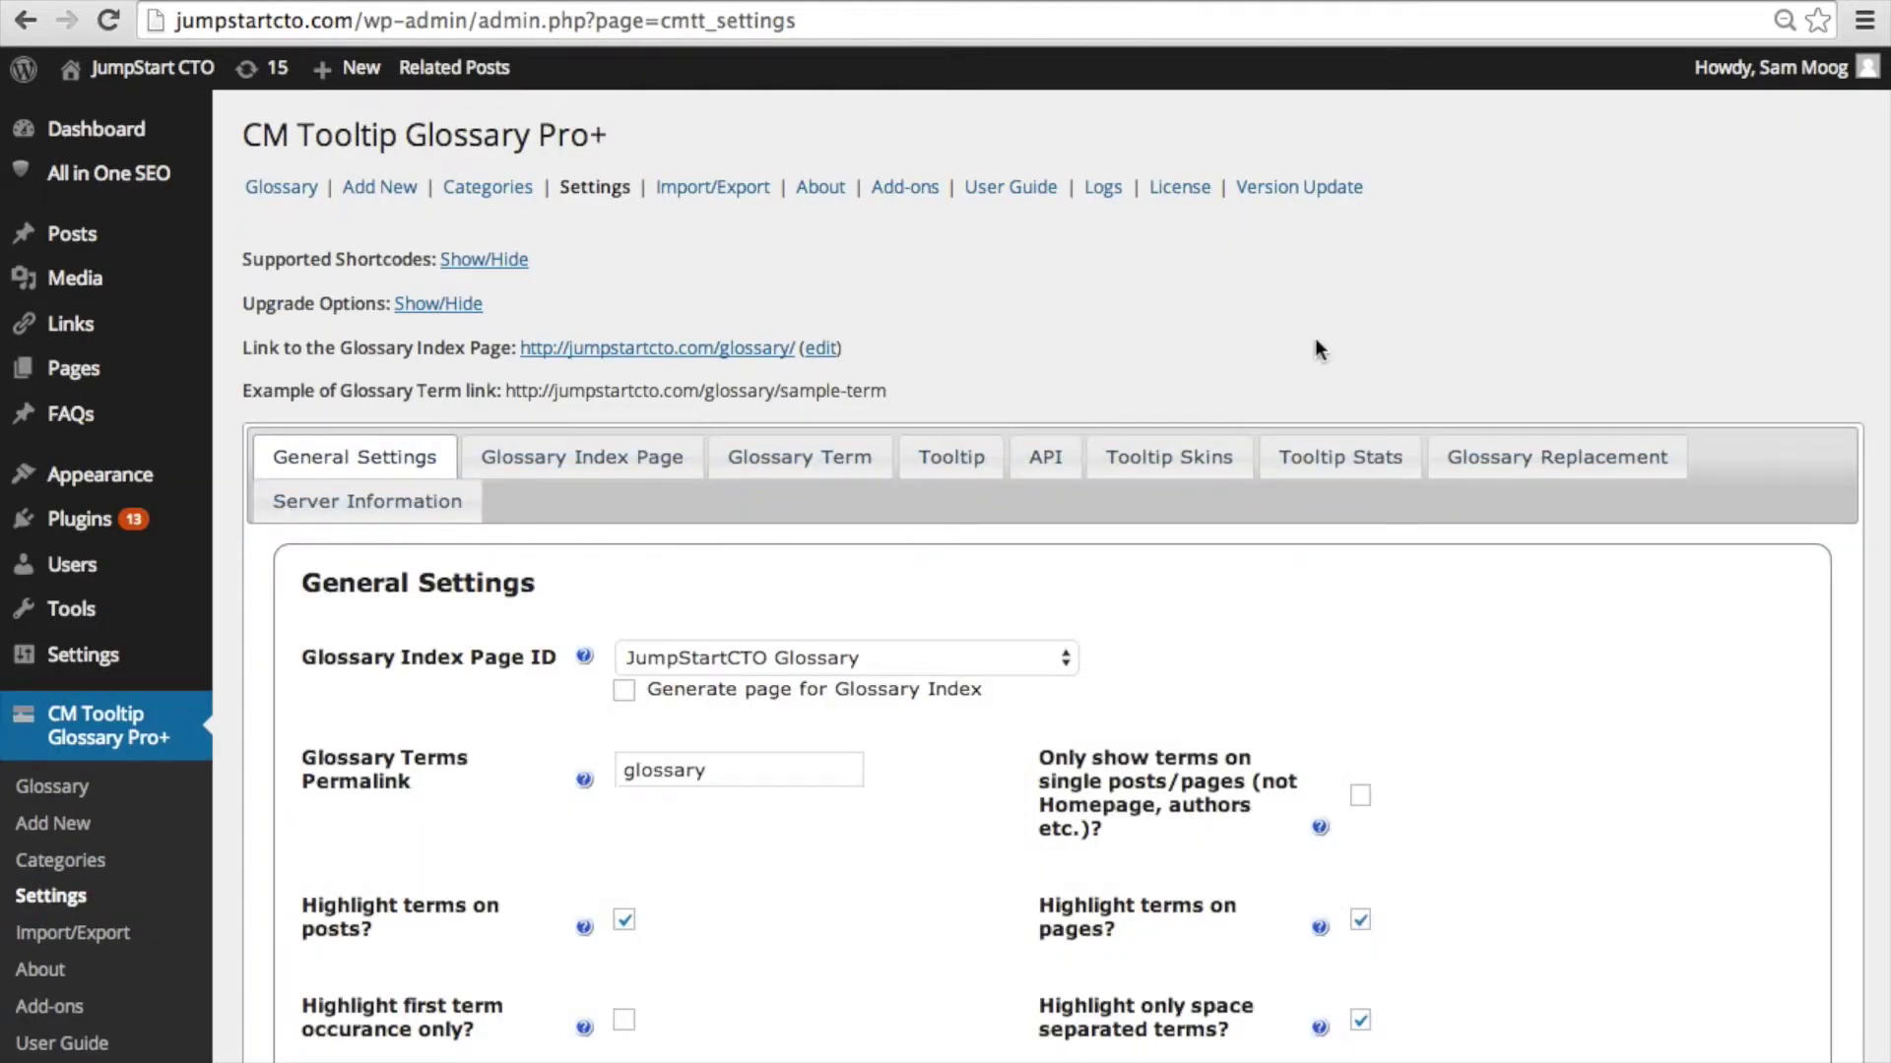
click(1179, 465)
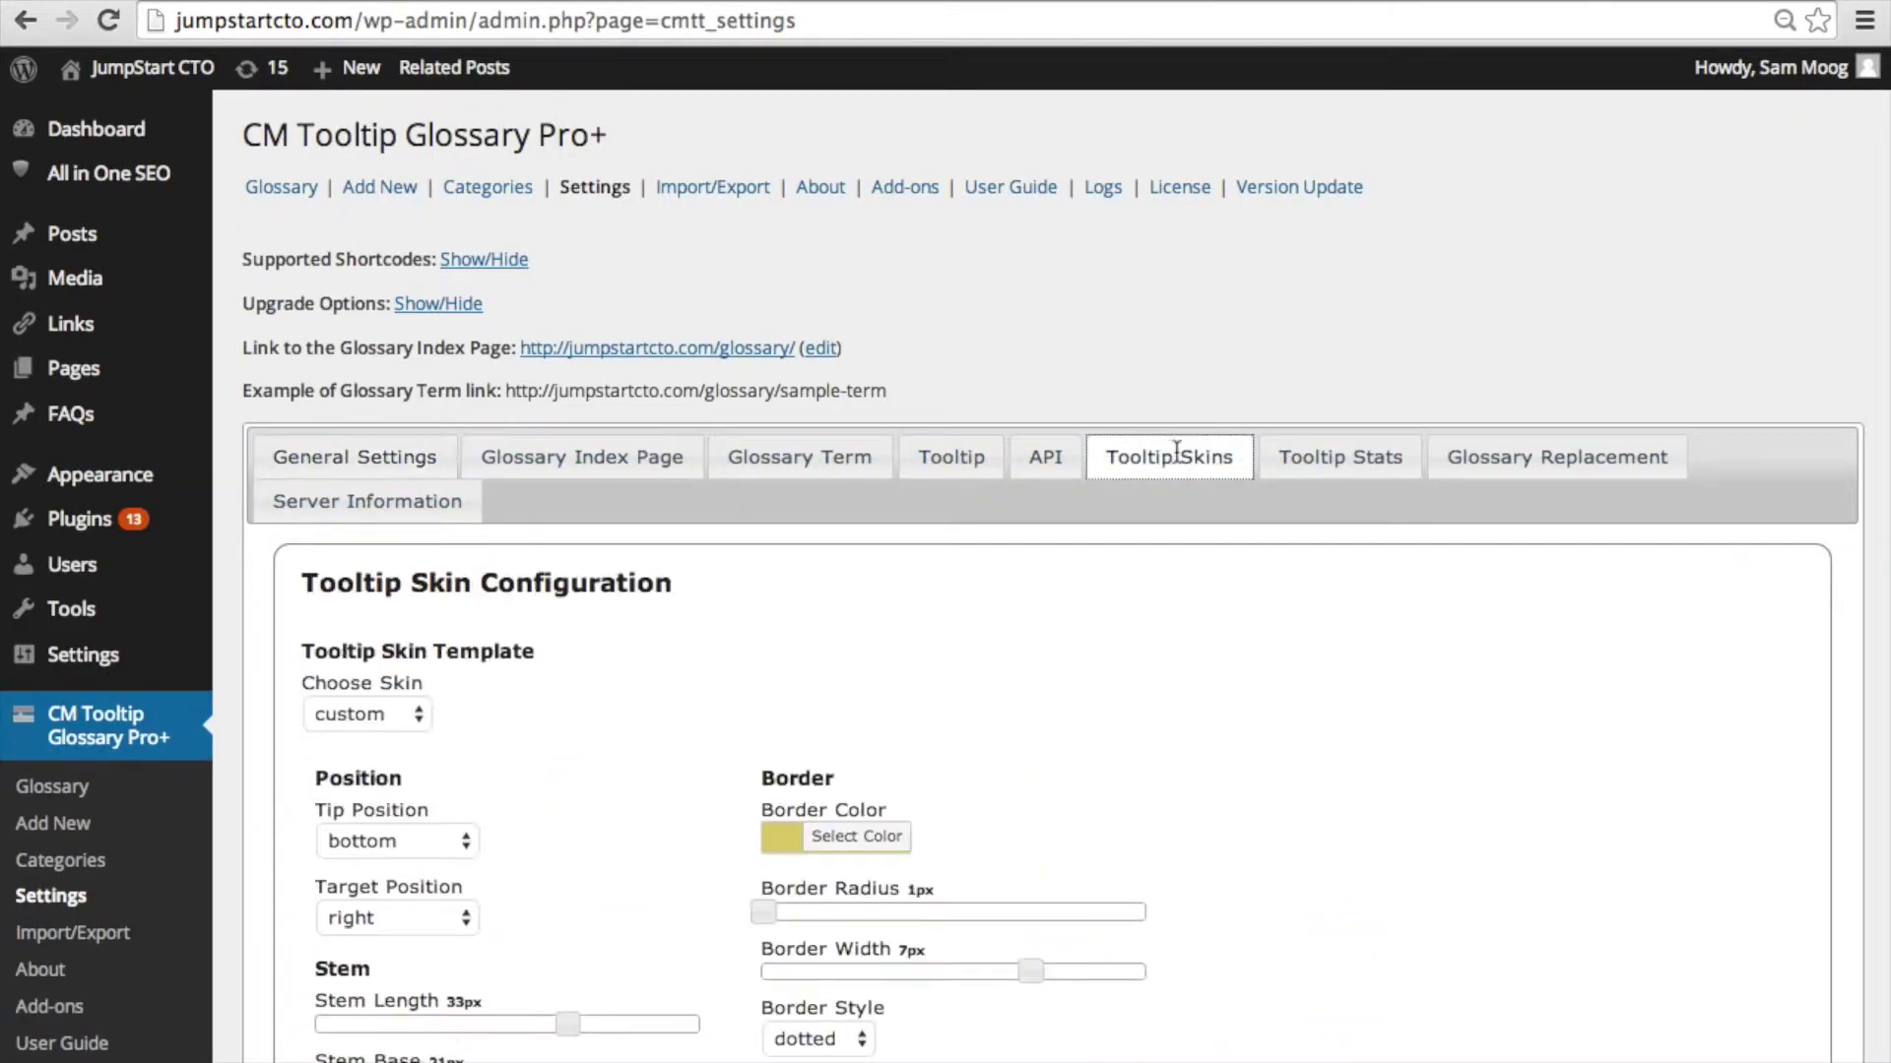
scroll(1326, 412, down, 5)
scroll(1326, 412, down, 5)
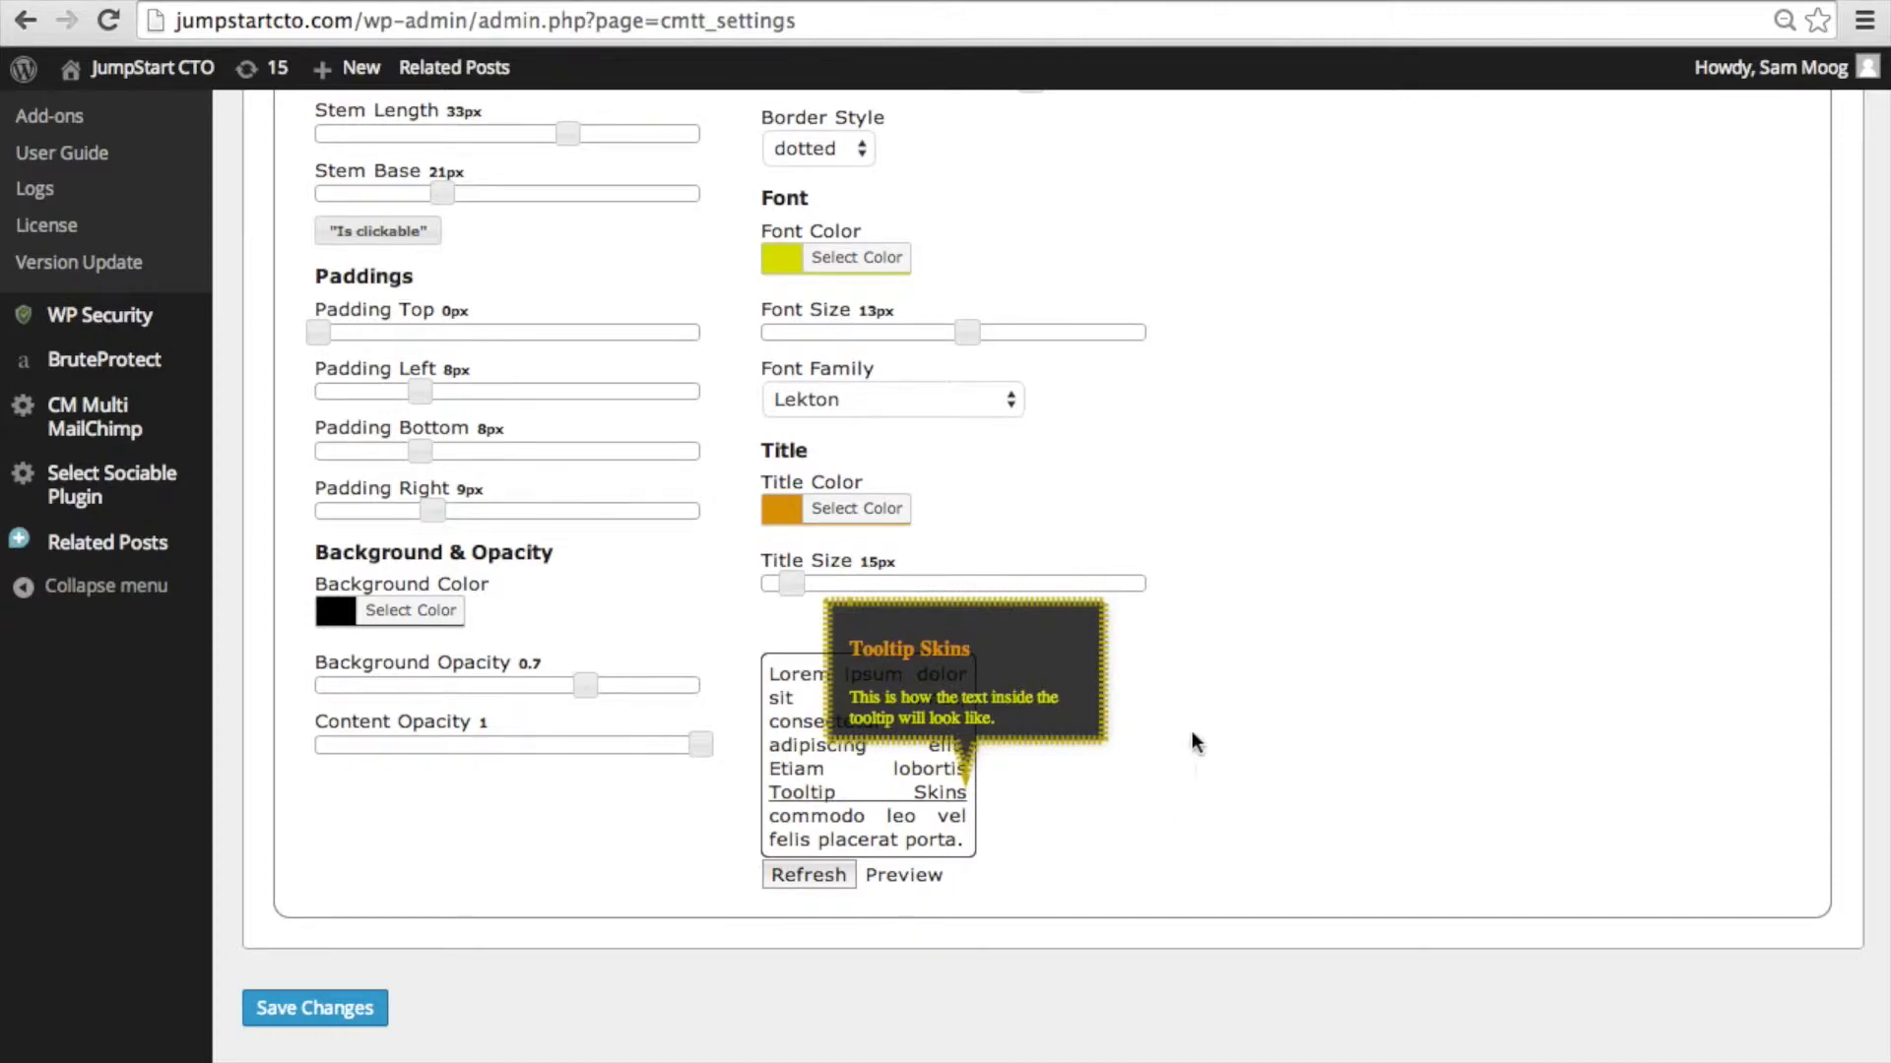
scroll(362, 233, up, 5)
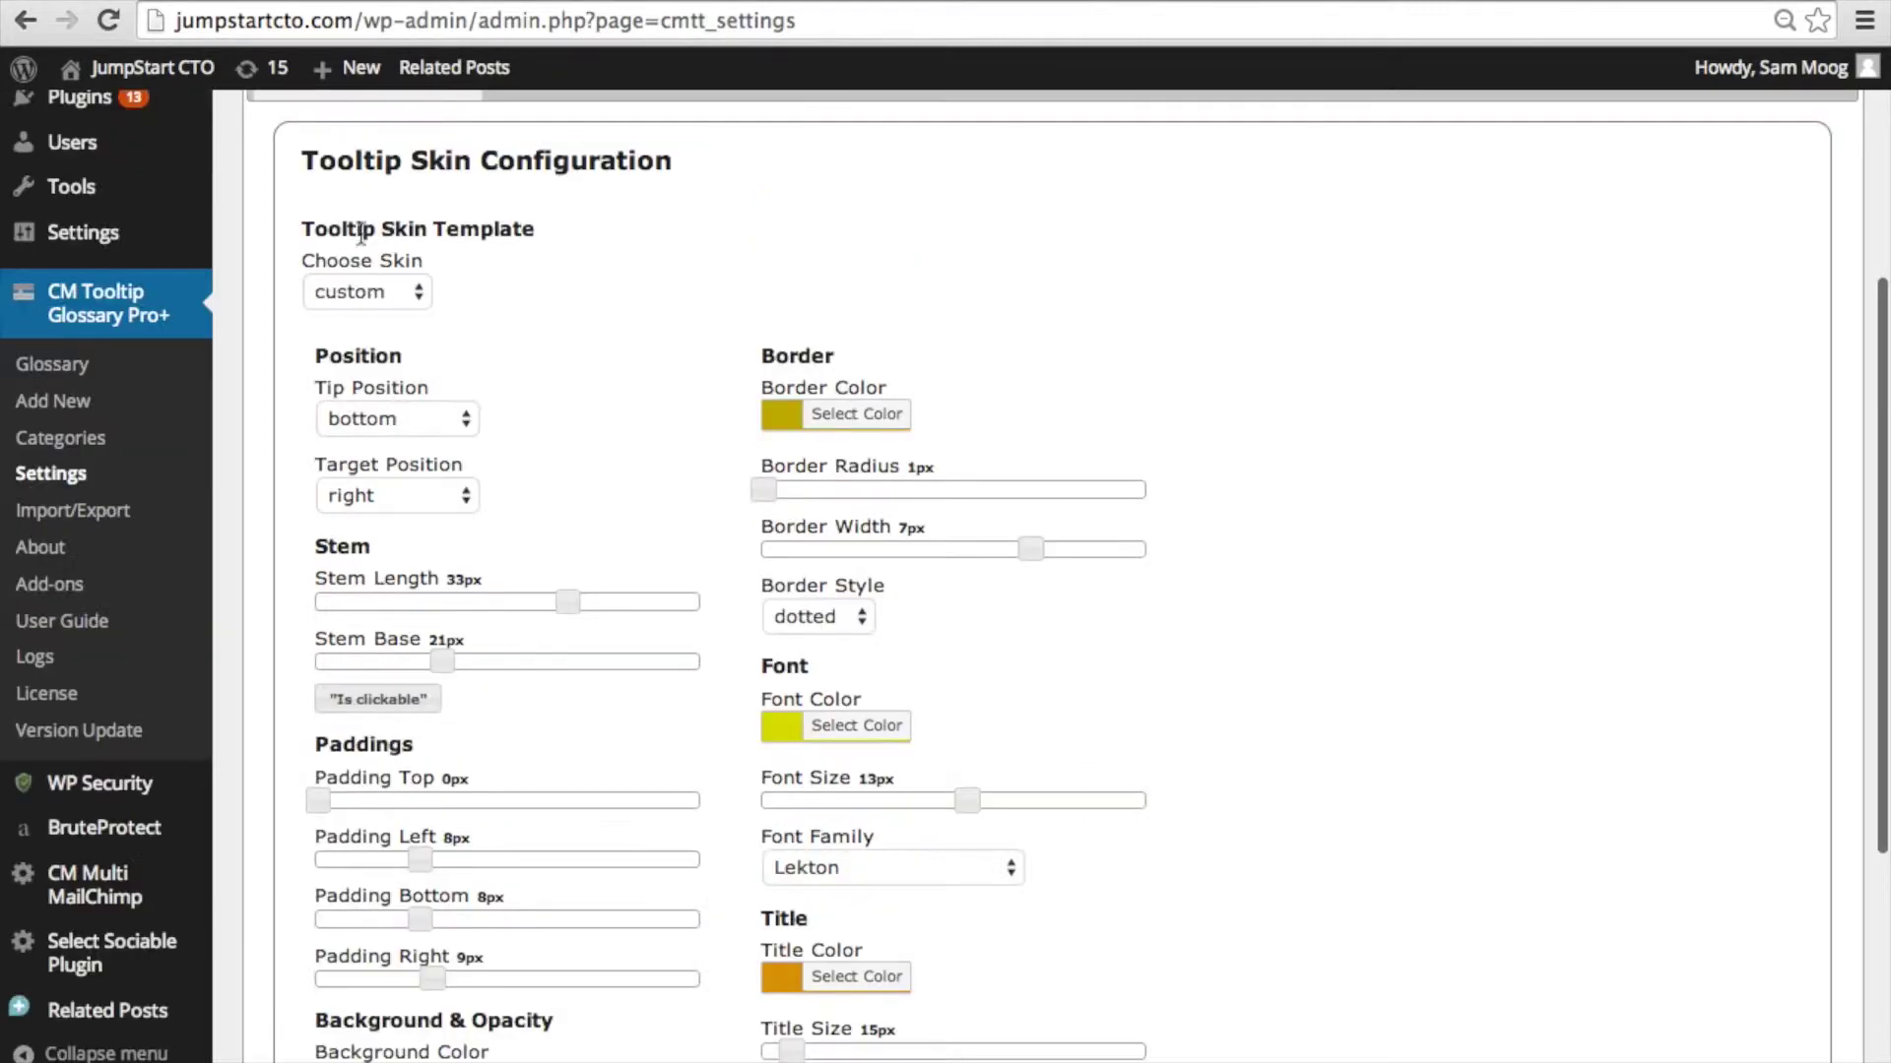
Apply the alert skin template, then set Choose Skin back to custom
click(385, 297)
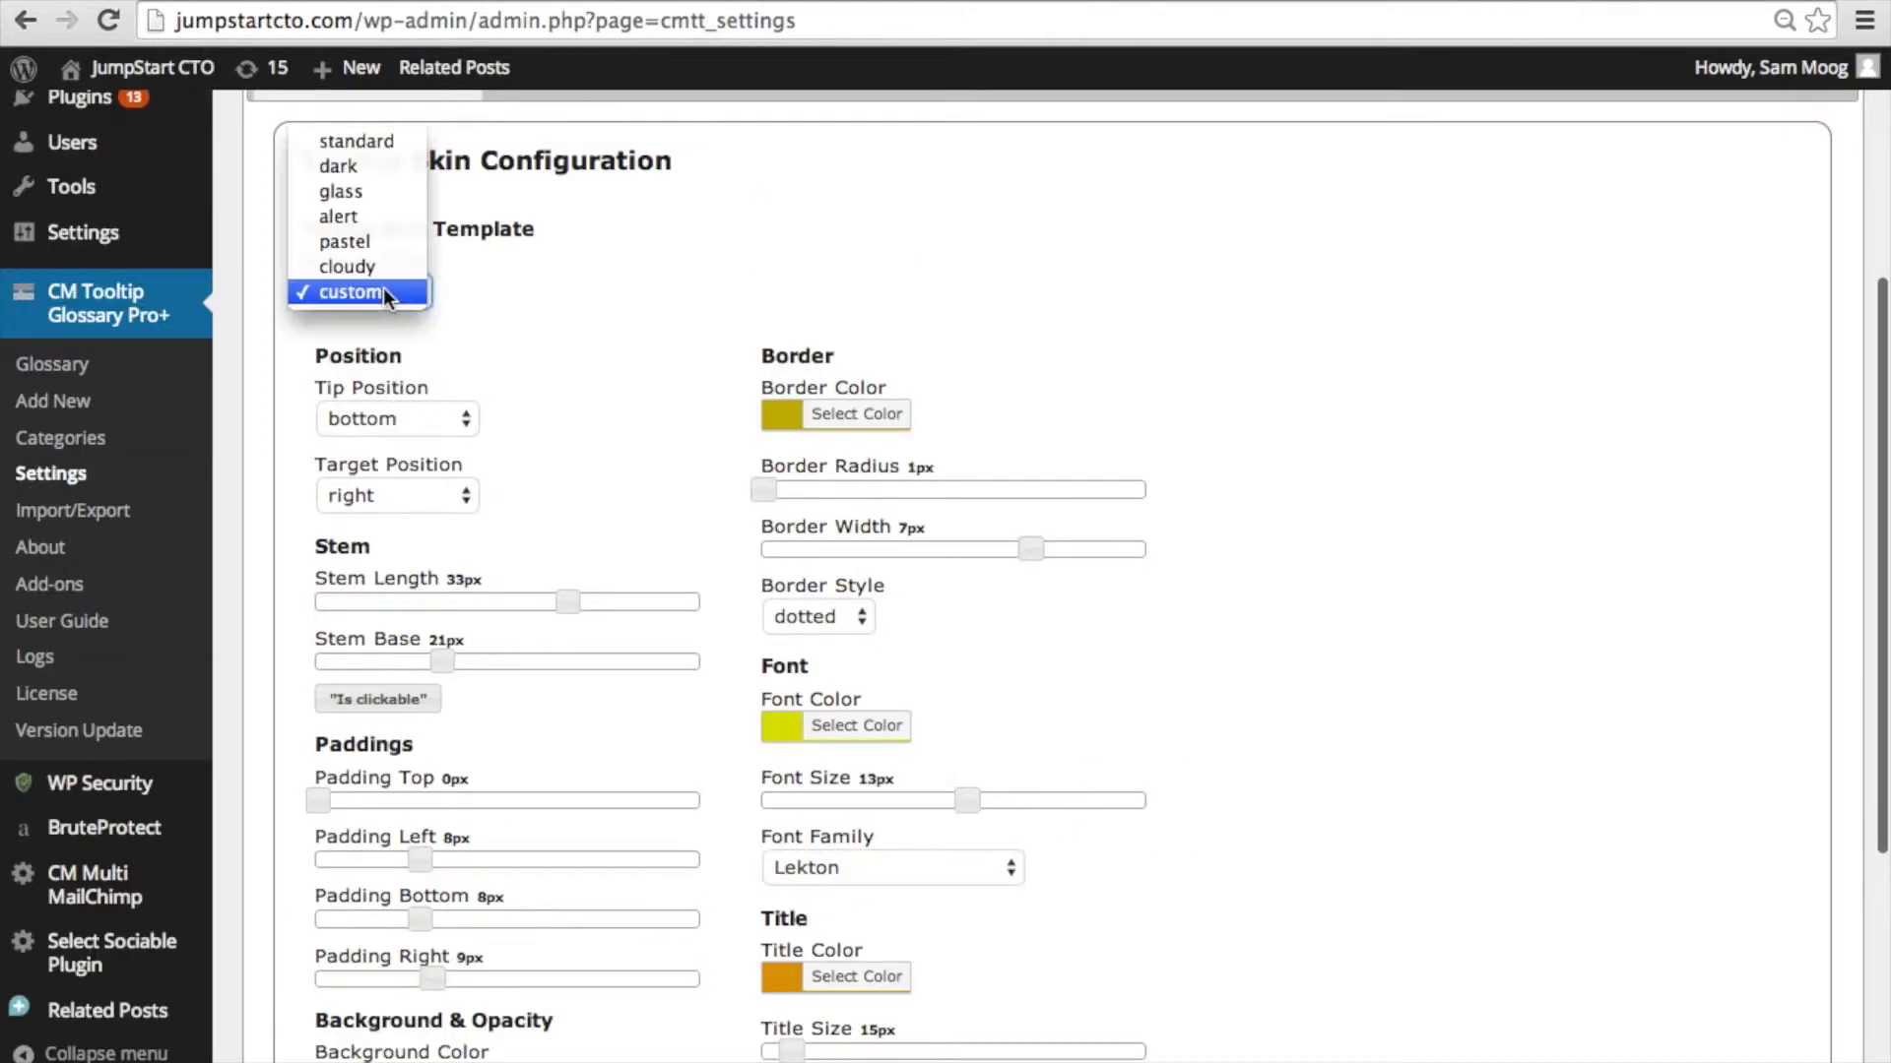
click(364, 217)
scroll(603, 404, down, 5)
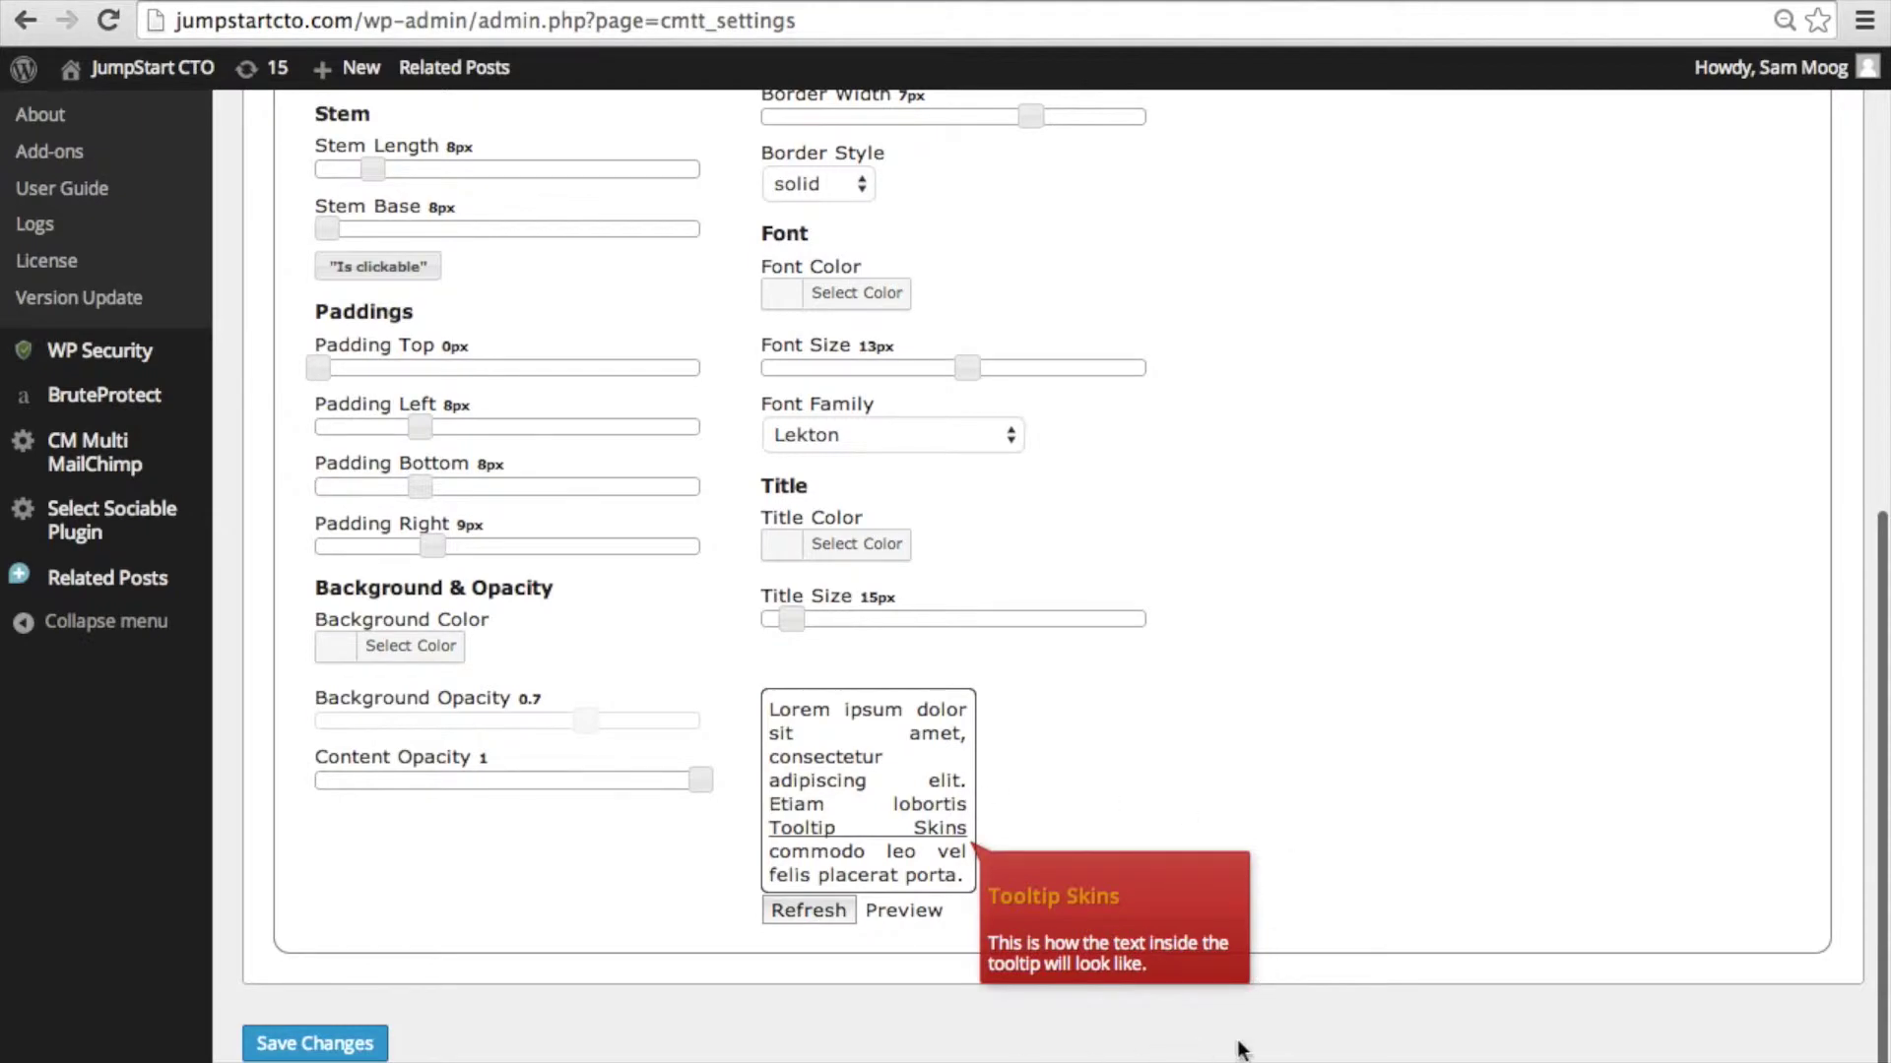
scroll(1309, 597, up, 5)
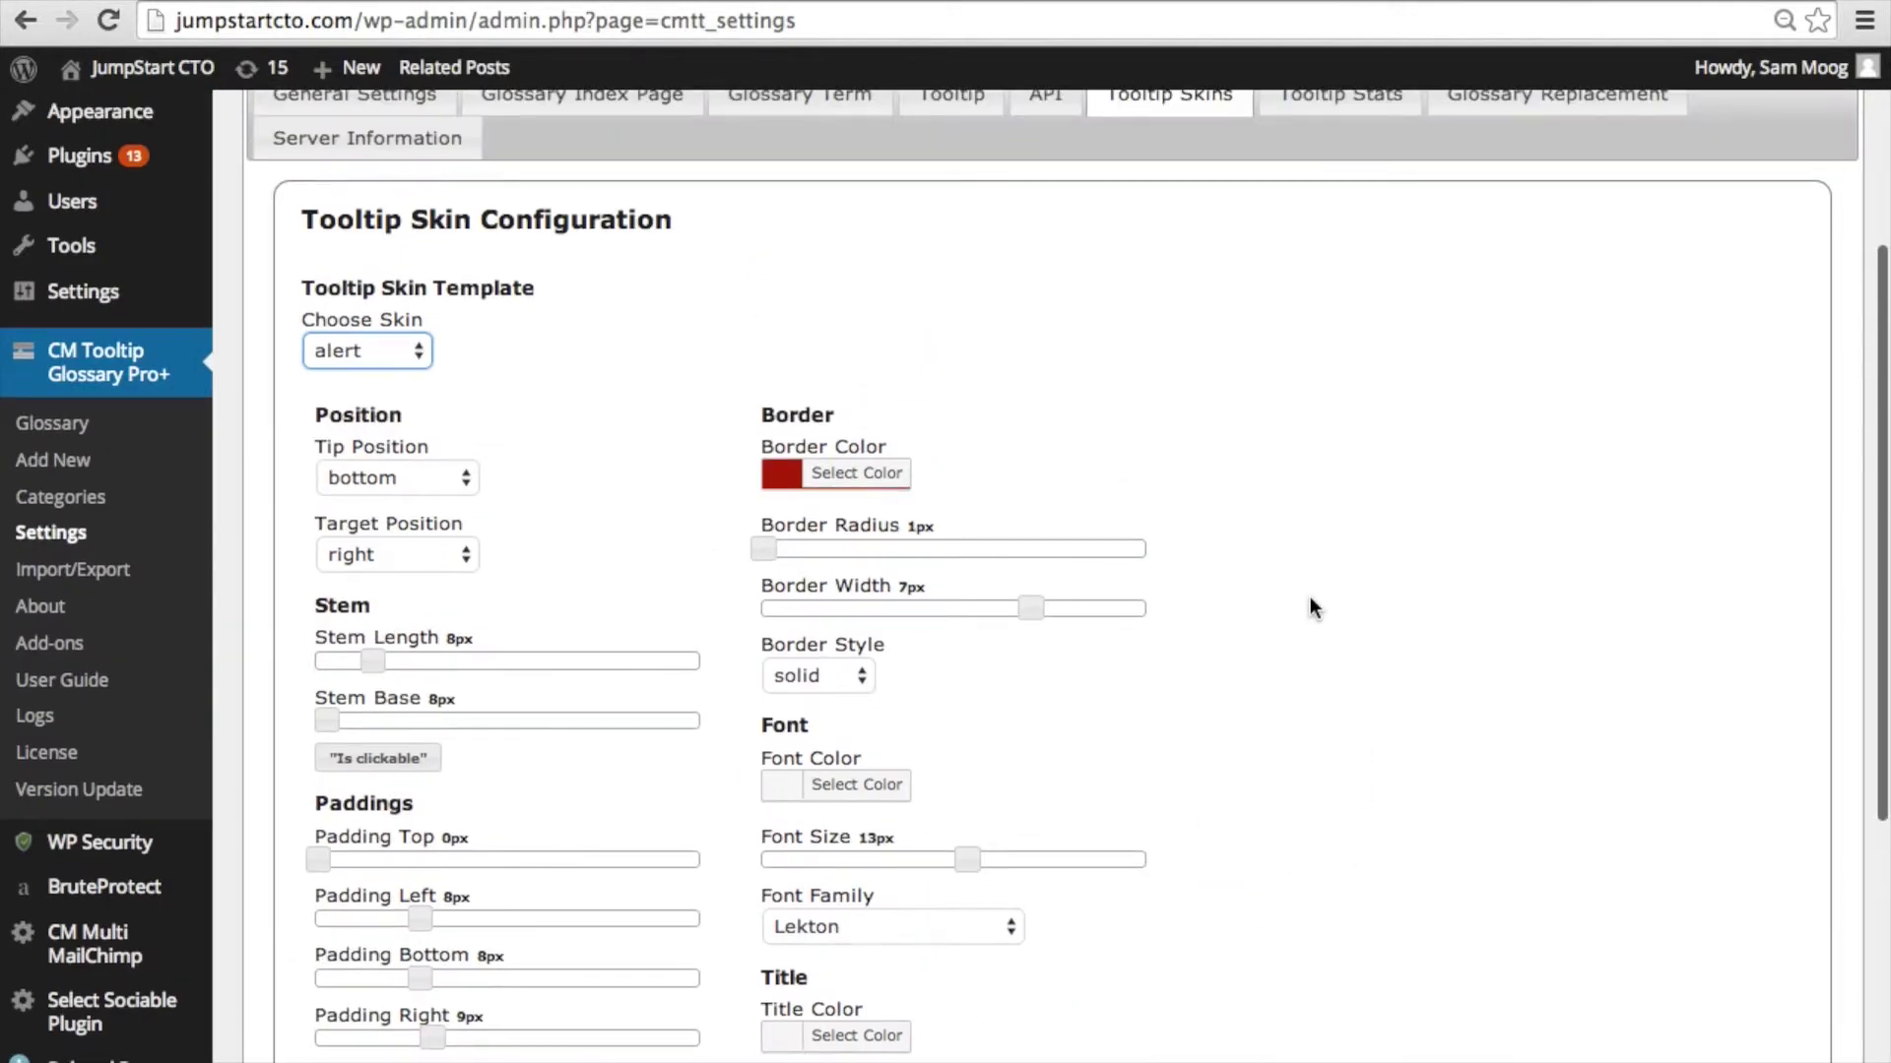
click(413, 345)
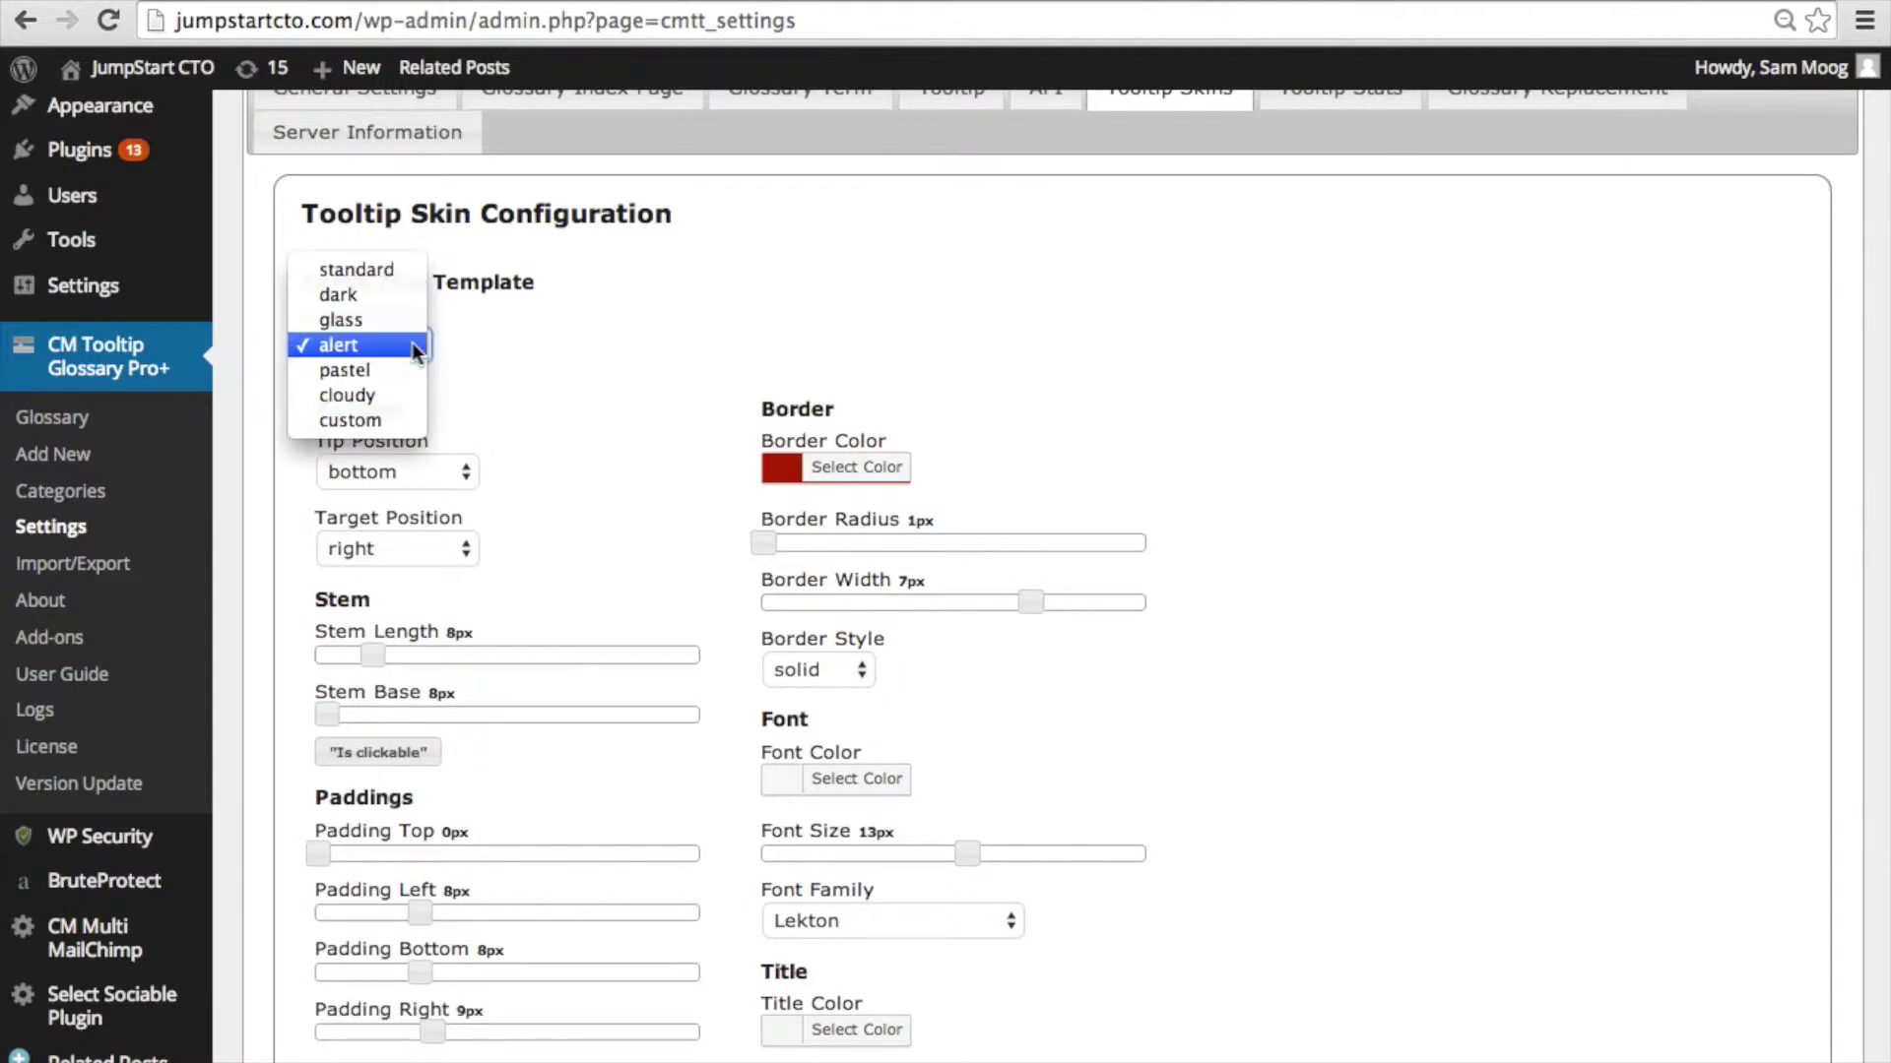
click(389, 425)
scroll(604, 521, down, 3)
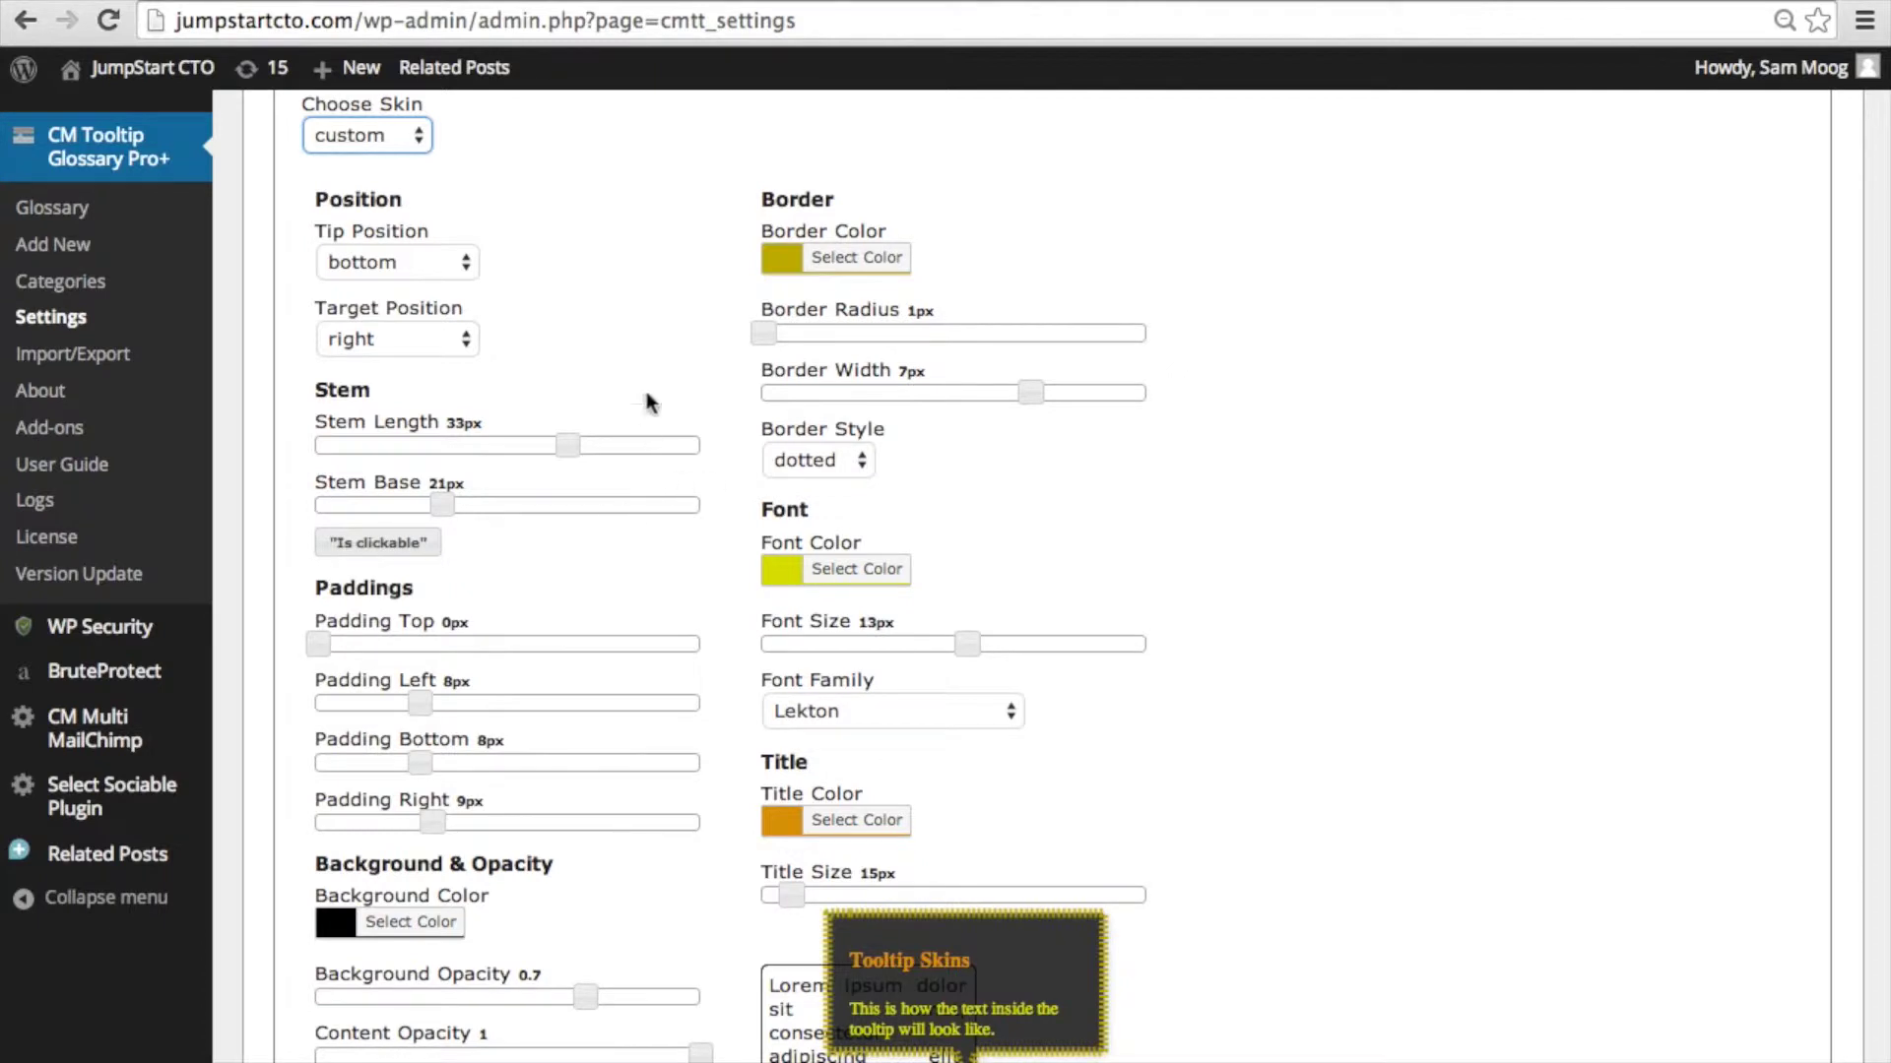
Shorten the tooltip stem, set stem base to 19px and top/bottom padding to 2px
scroll(594, 320, down, 2)
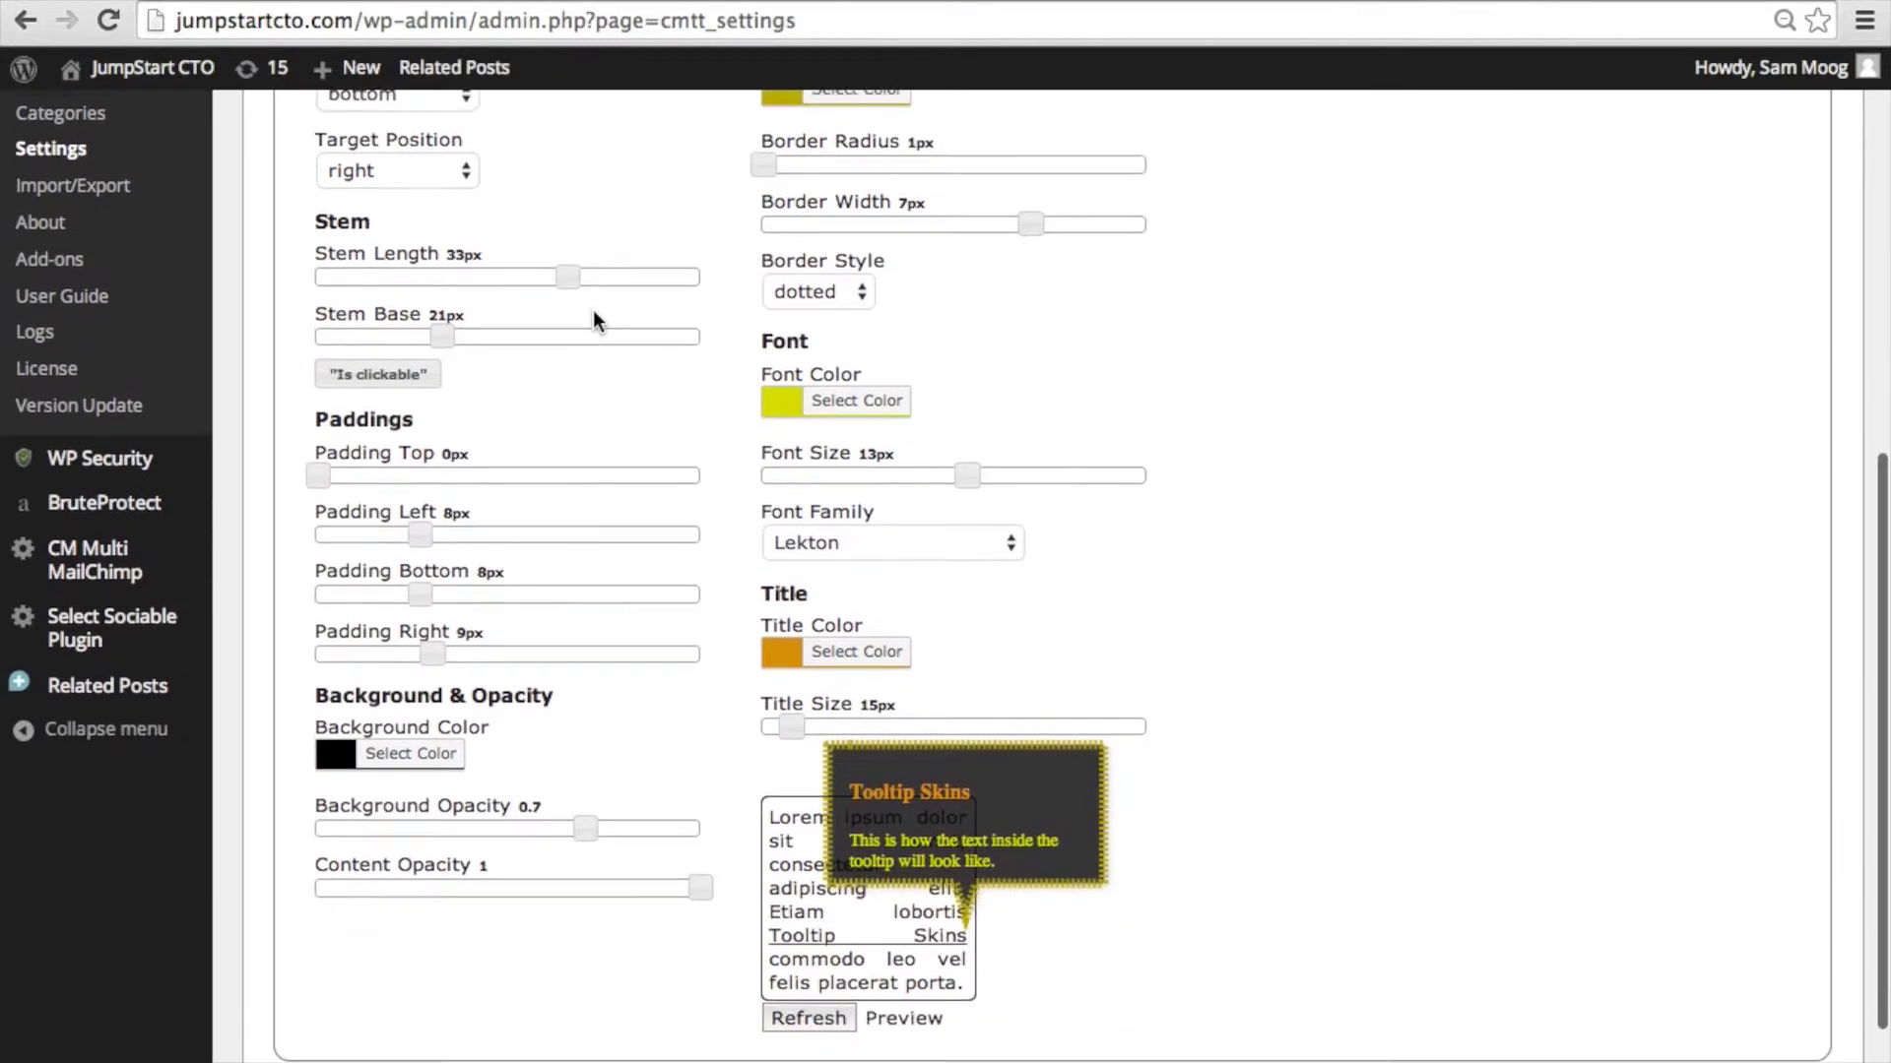
scroll(594, 320, up, 1)
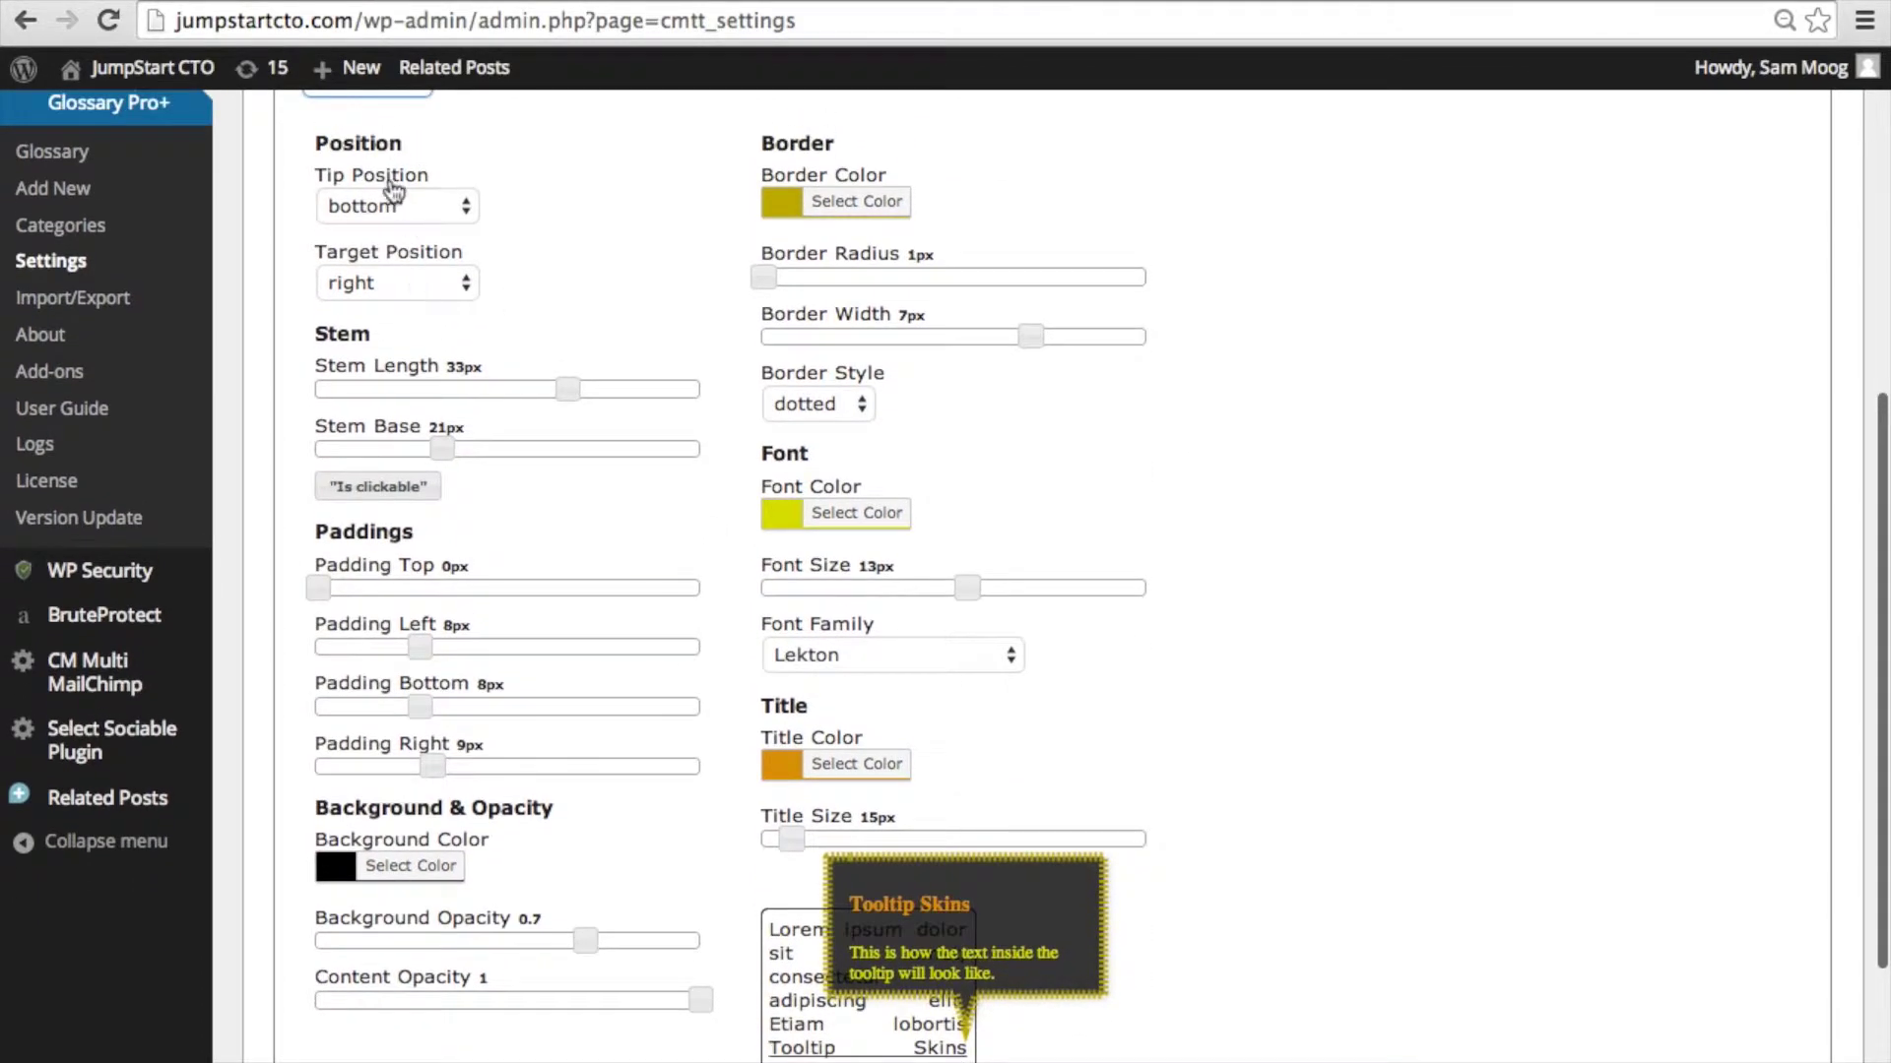
scroll(596, 335, down, 3)
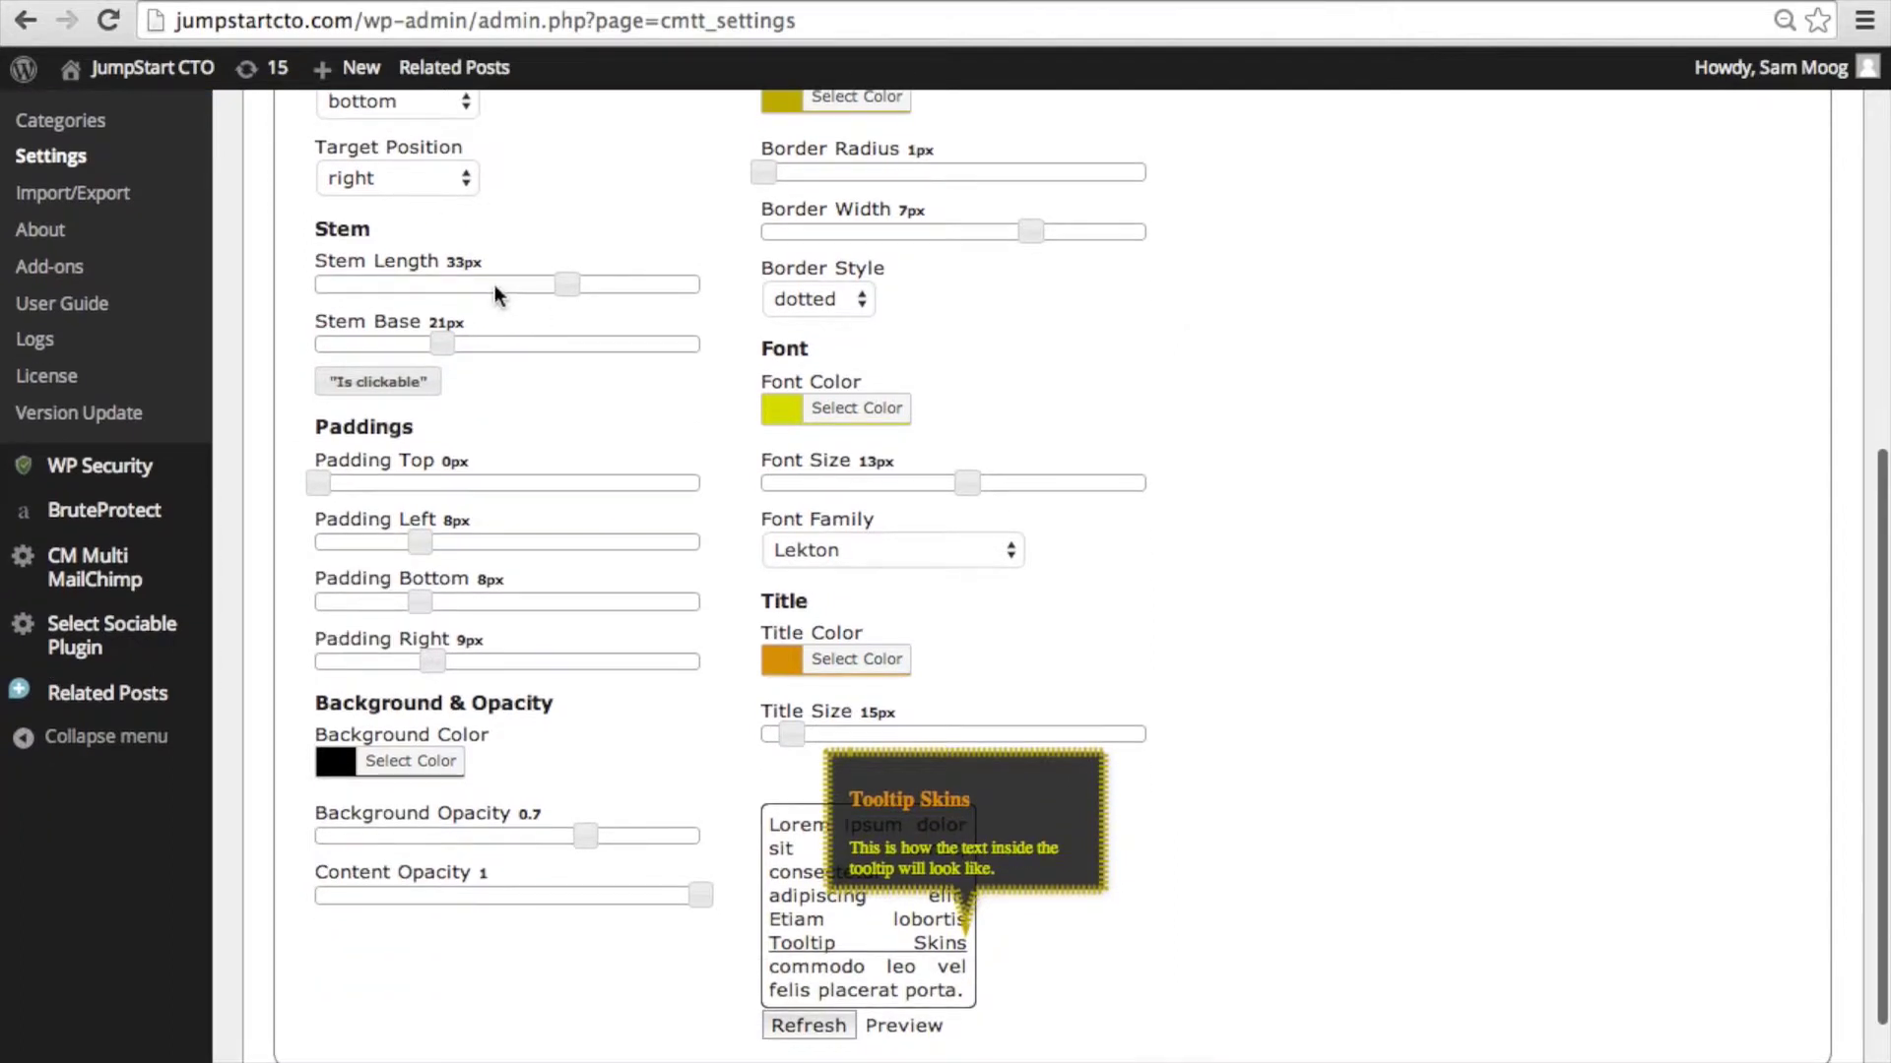
click(495, 286)
click(417, 286)
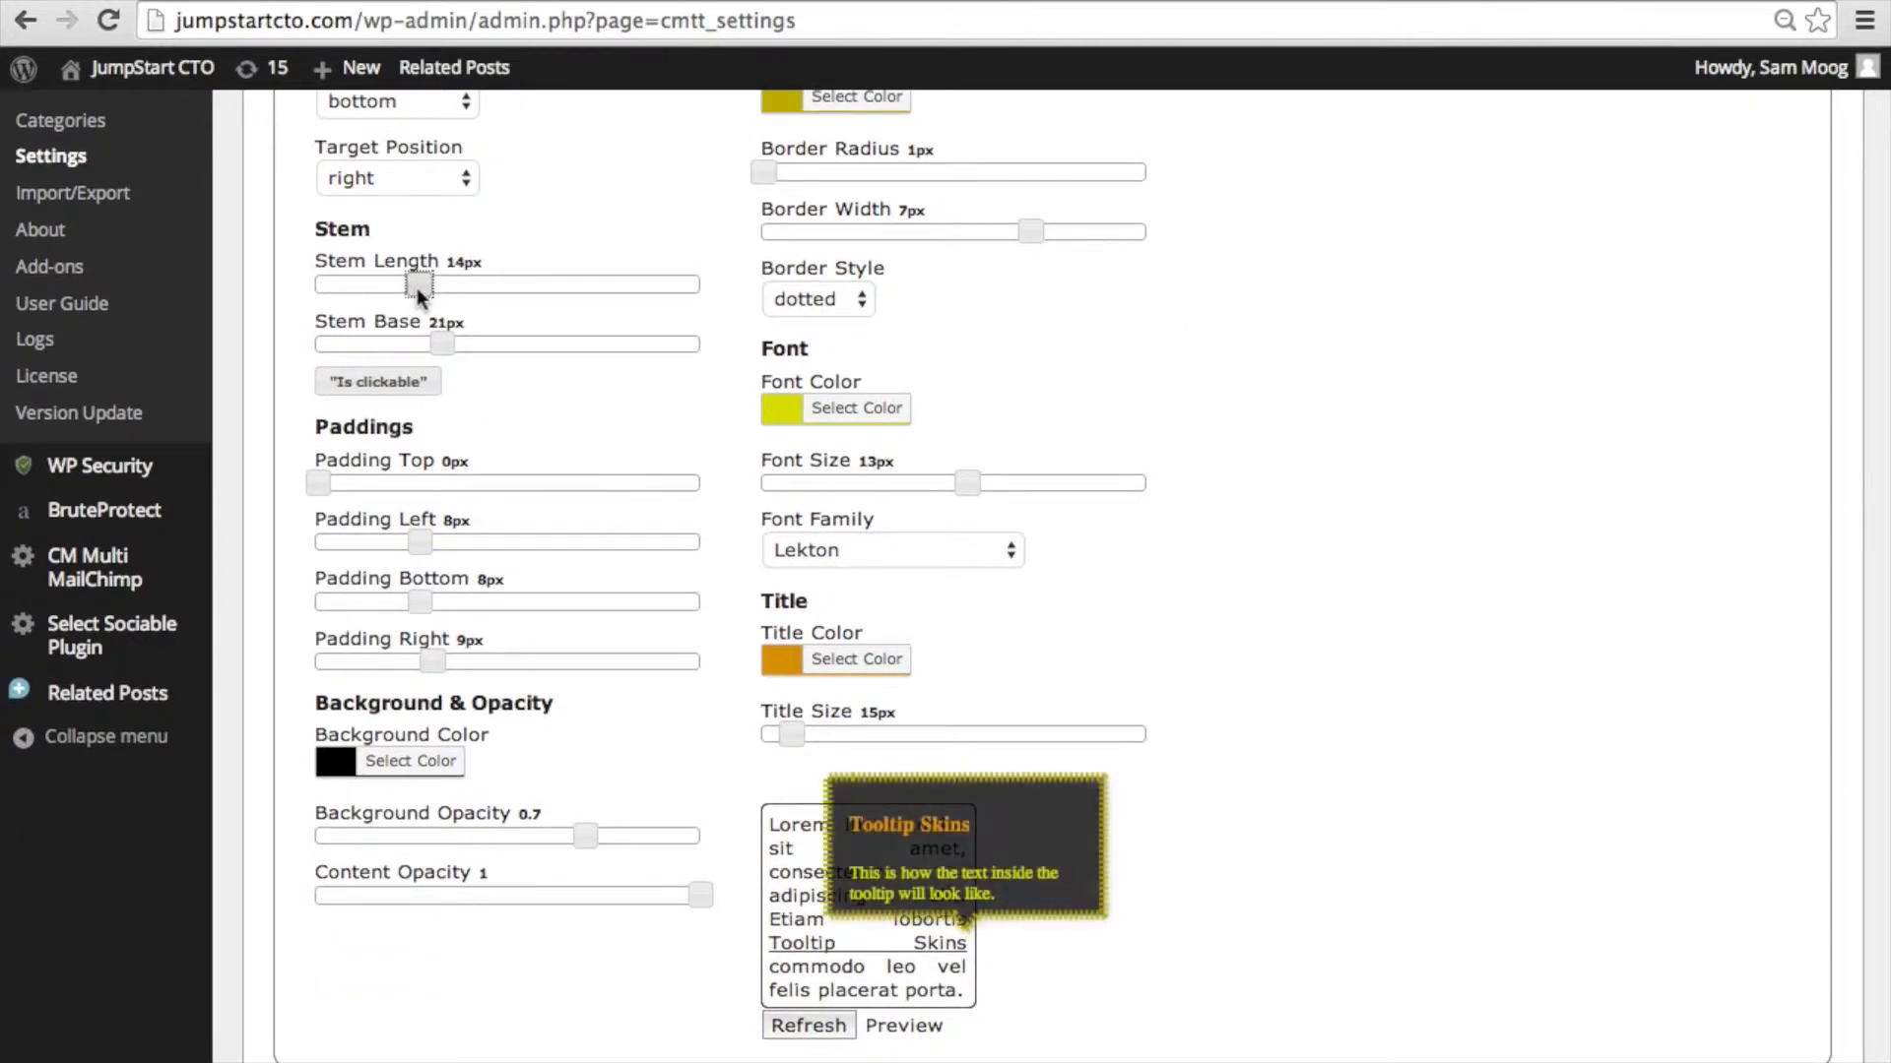
click(516, 351)
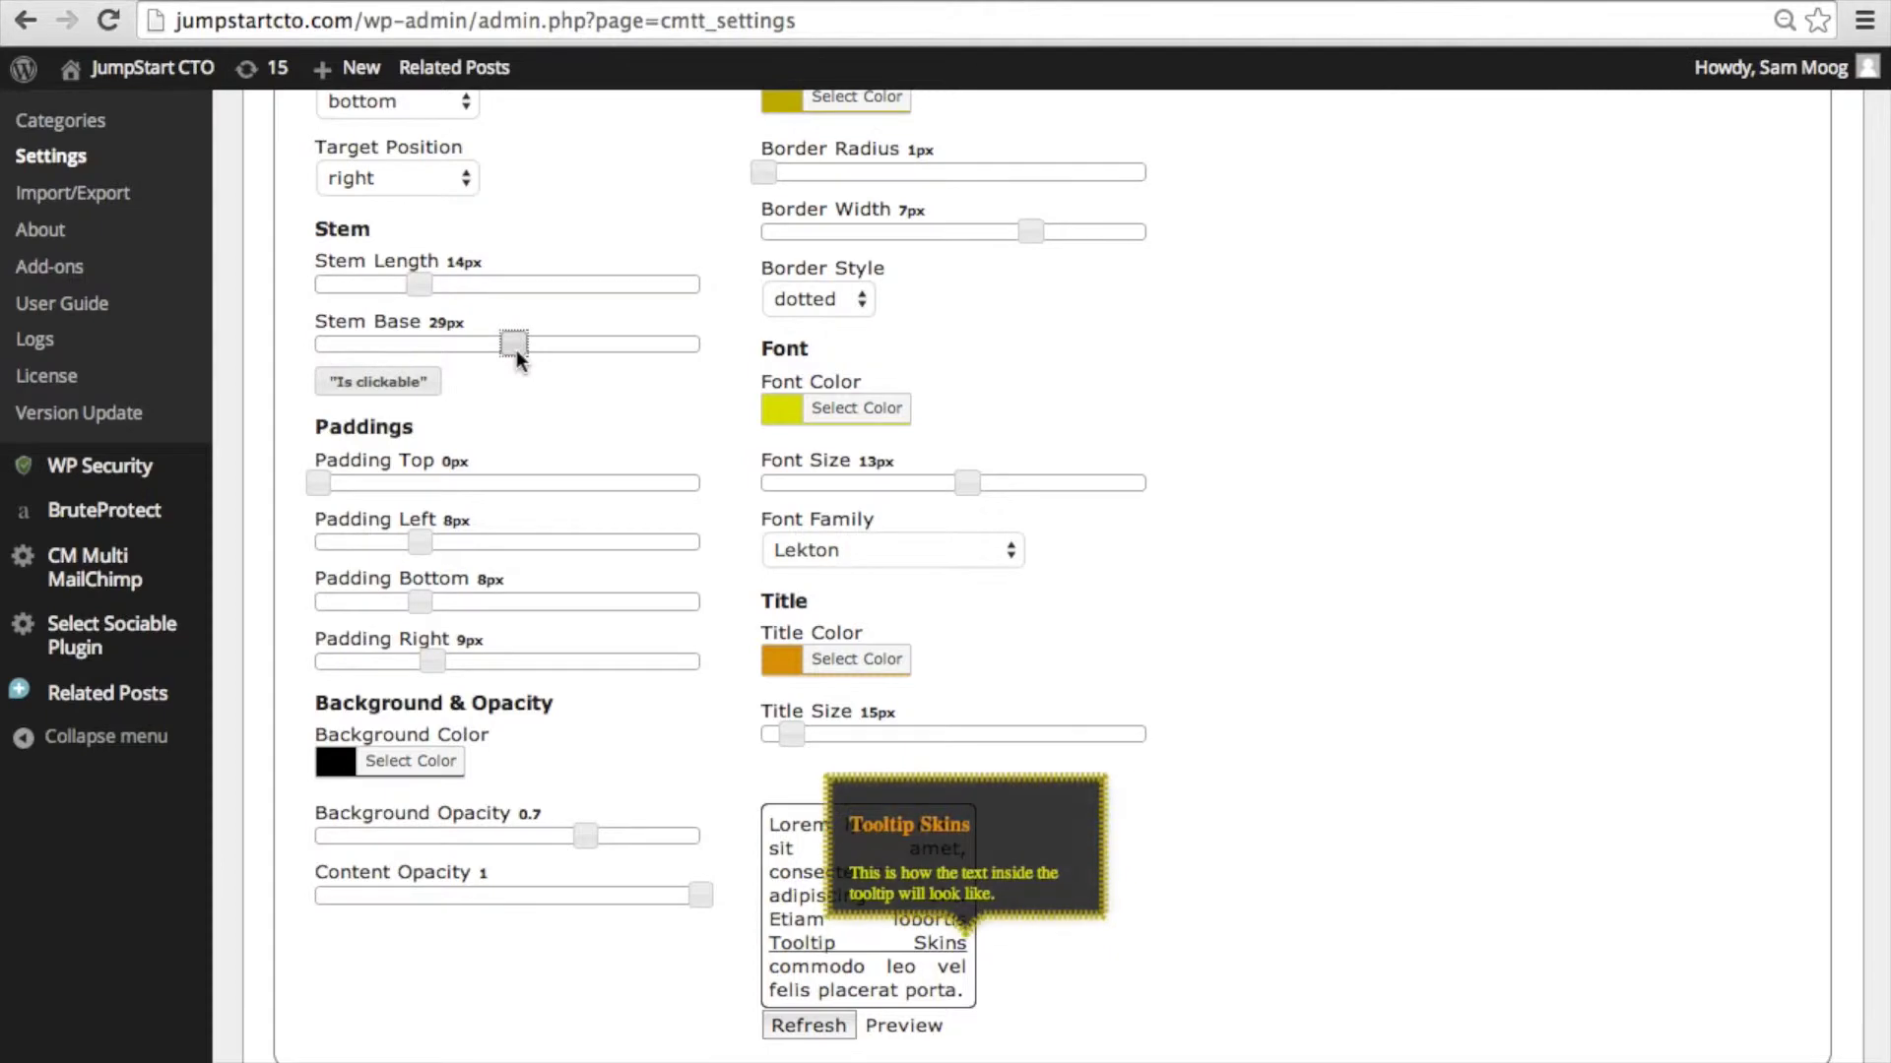
click(424, 343)
scroll(409, 325, down, 5)
click(406, 319)
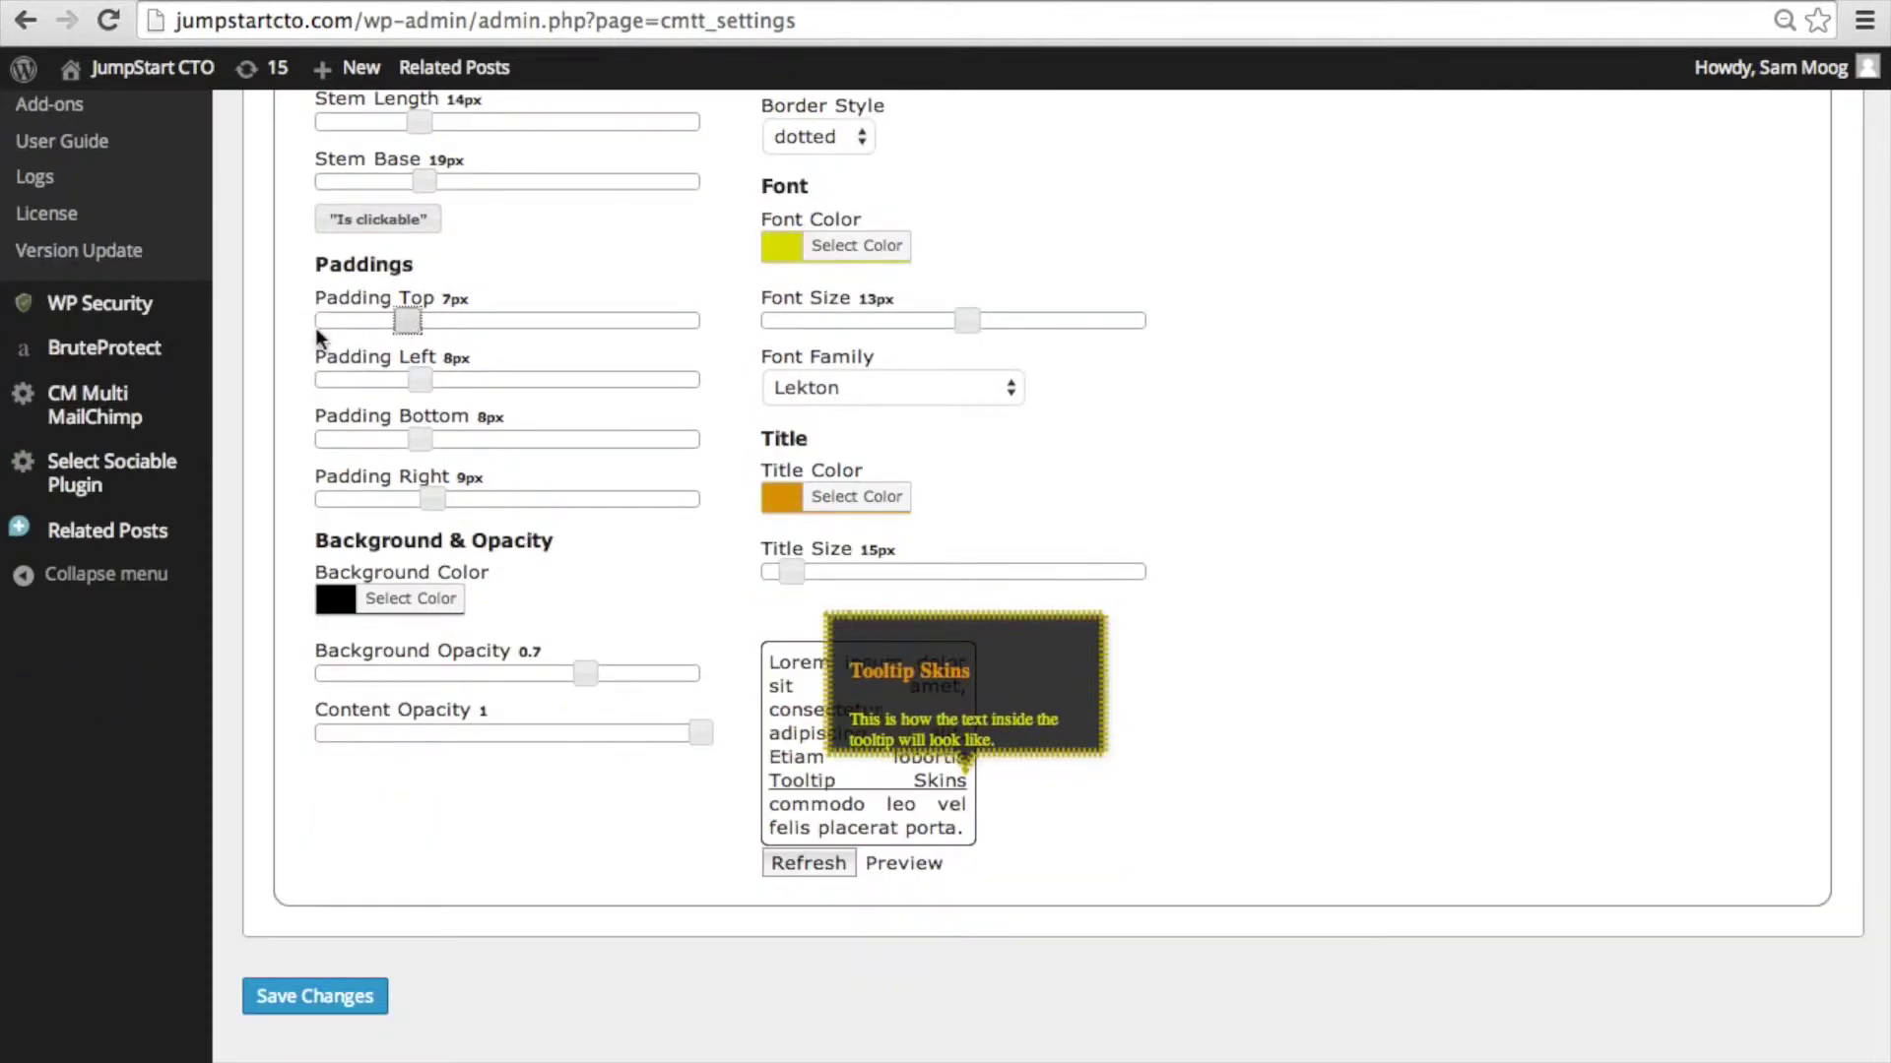
click(345, 321)
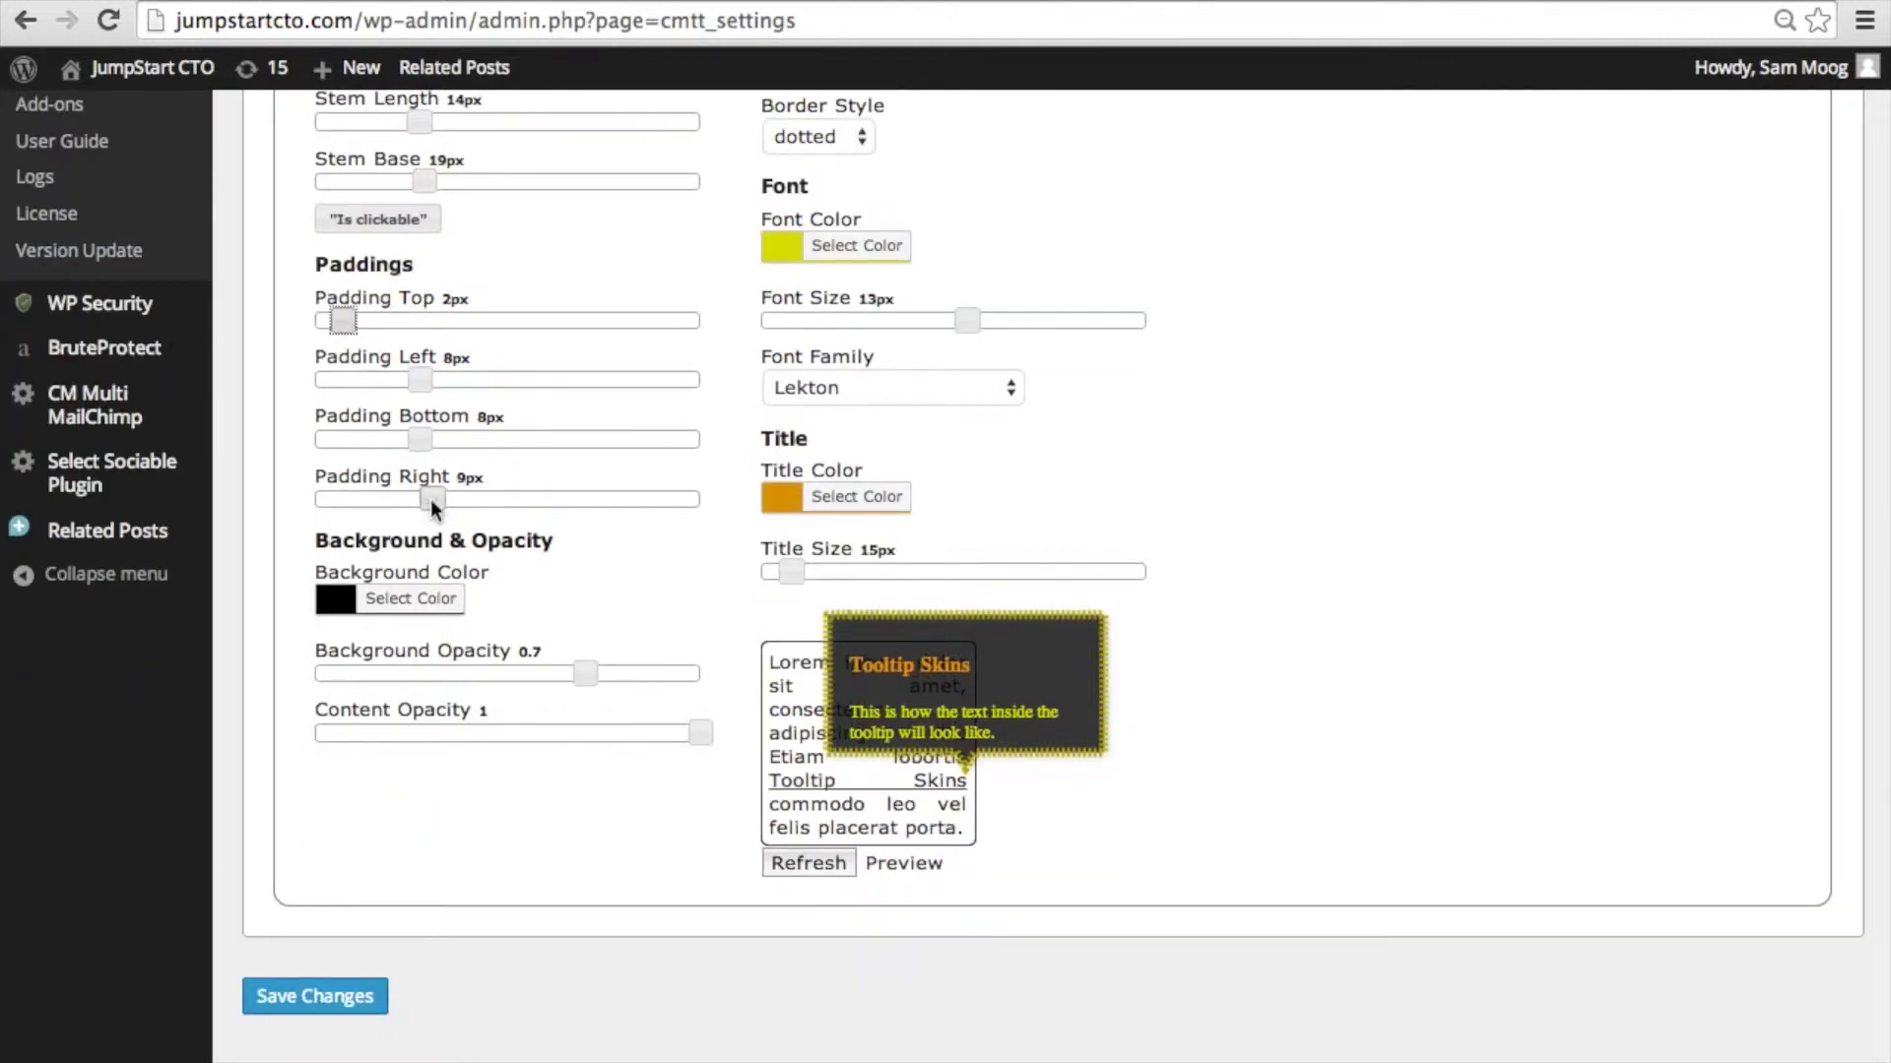
click(375, 439)
Make the tooltip background blue (#1e73be) with background and content opacity 0.8
click(426, 605)
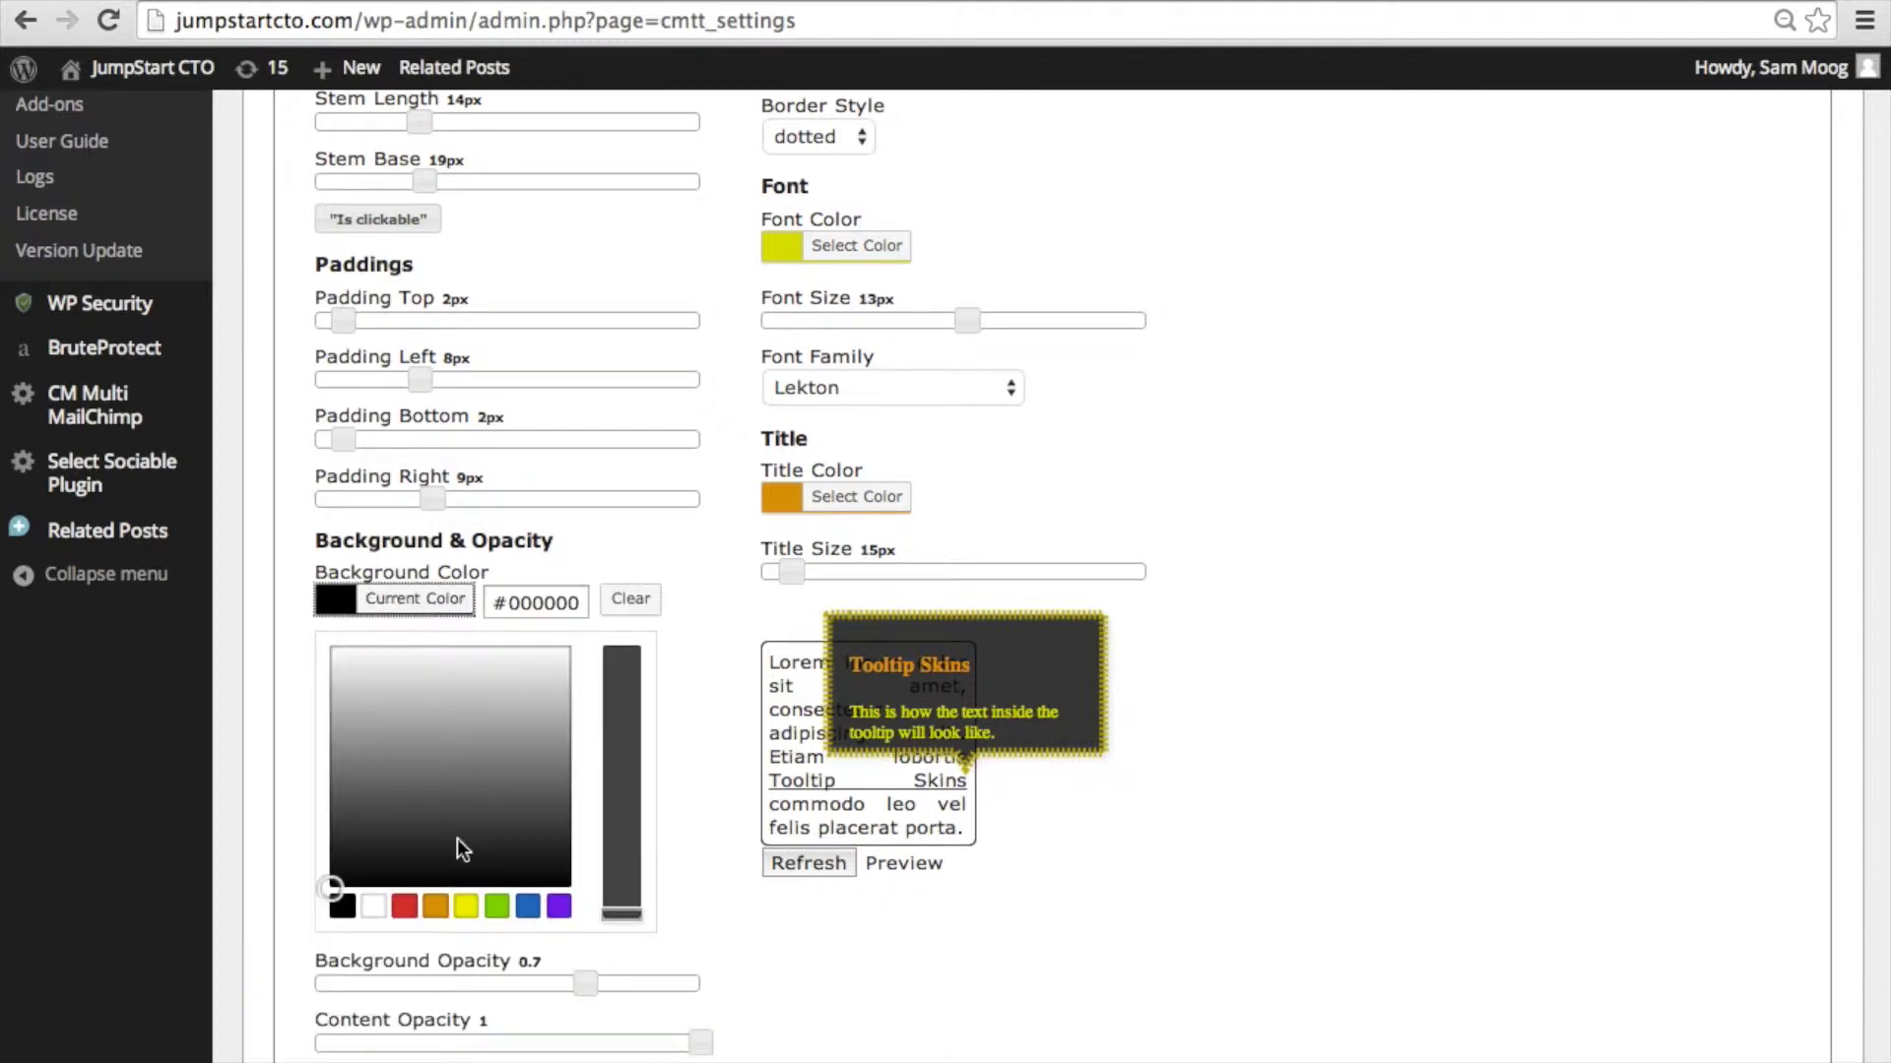
click(436, 907)
click(528, 906)
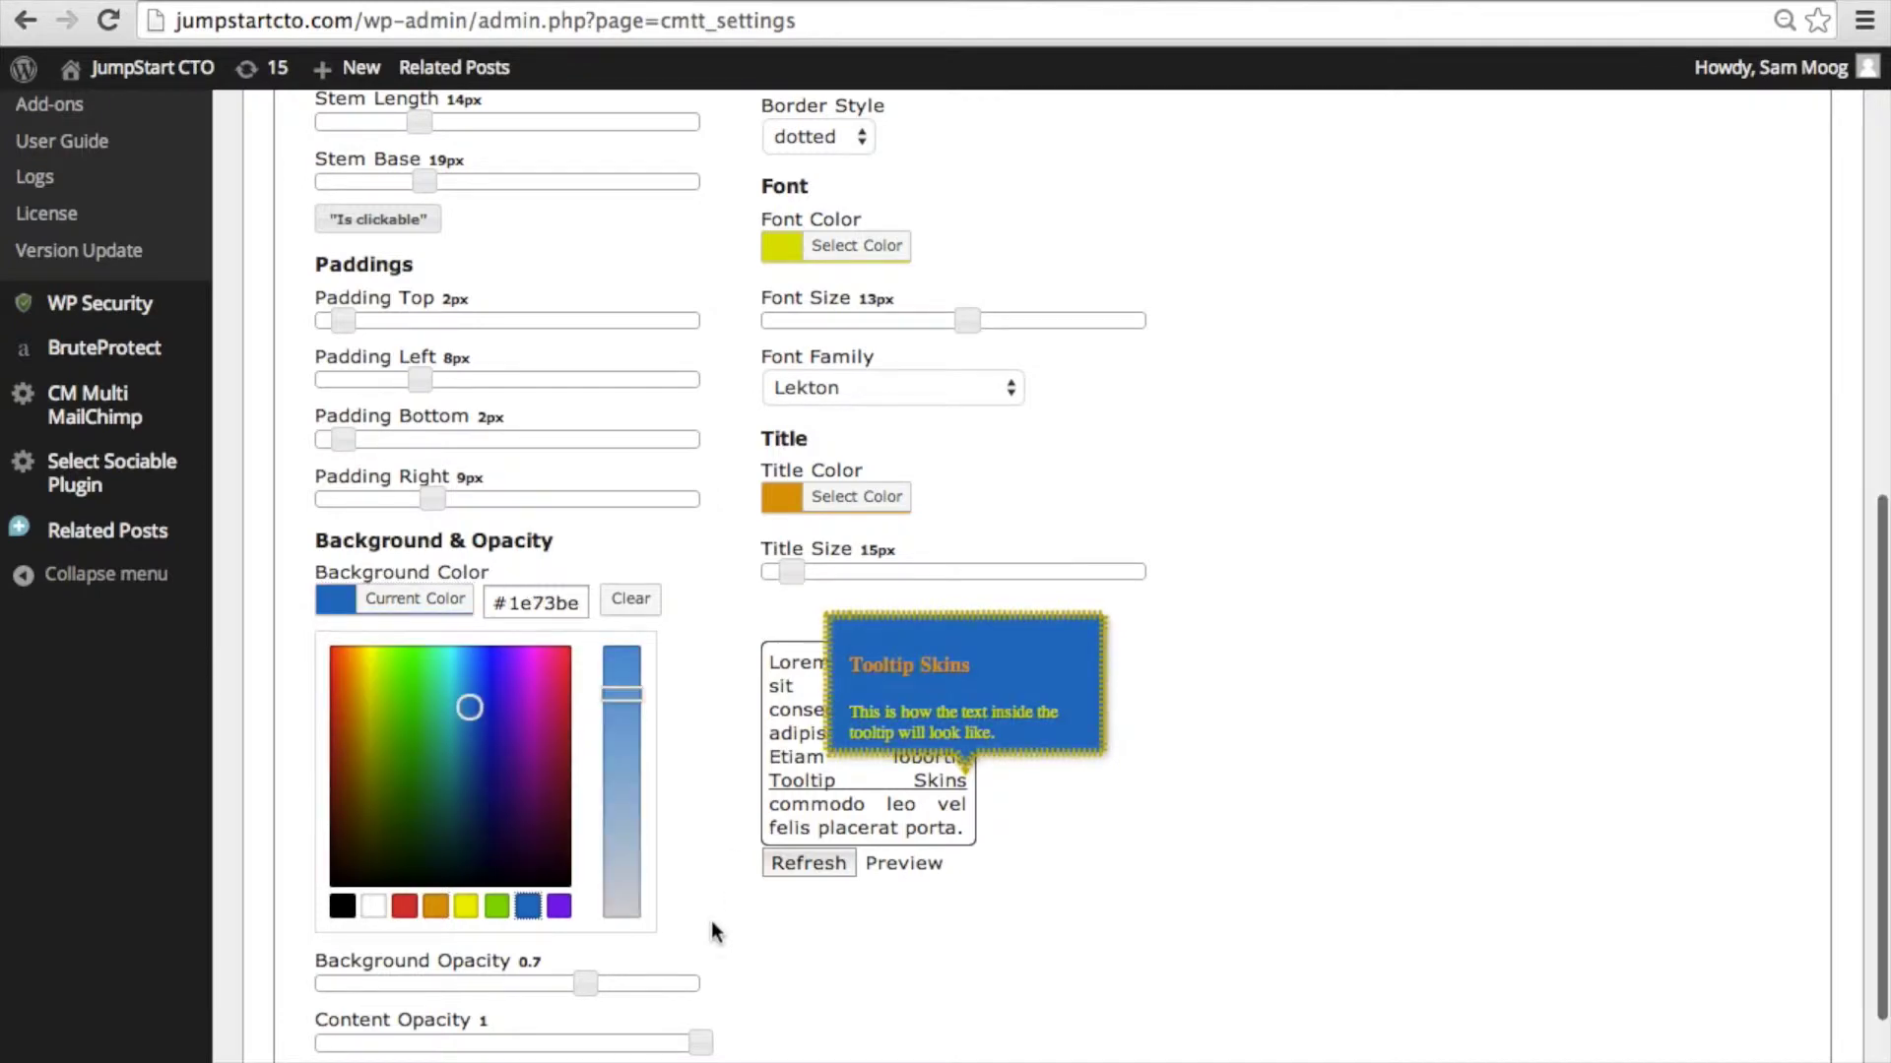
scroll(710, 919, down, 2)
click(642, 785)
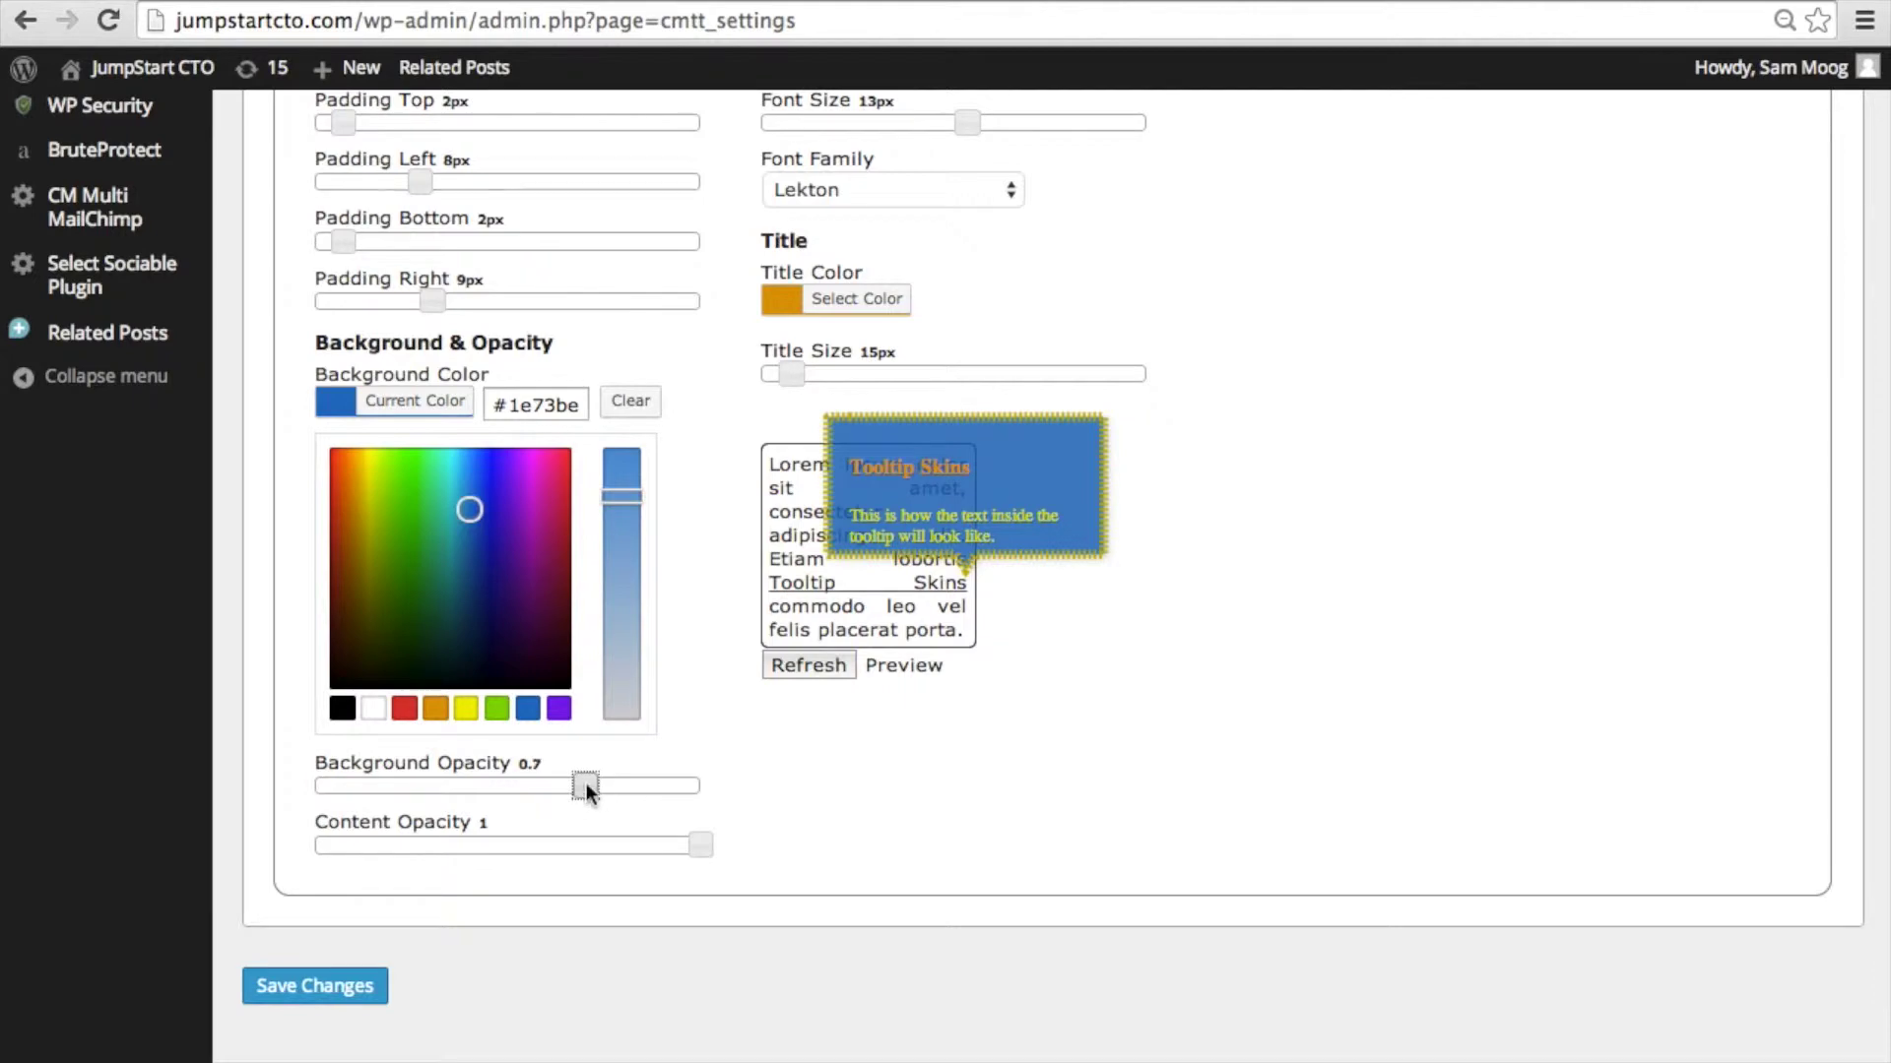
click(534, 783)
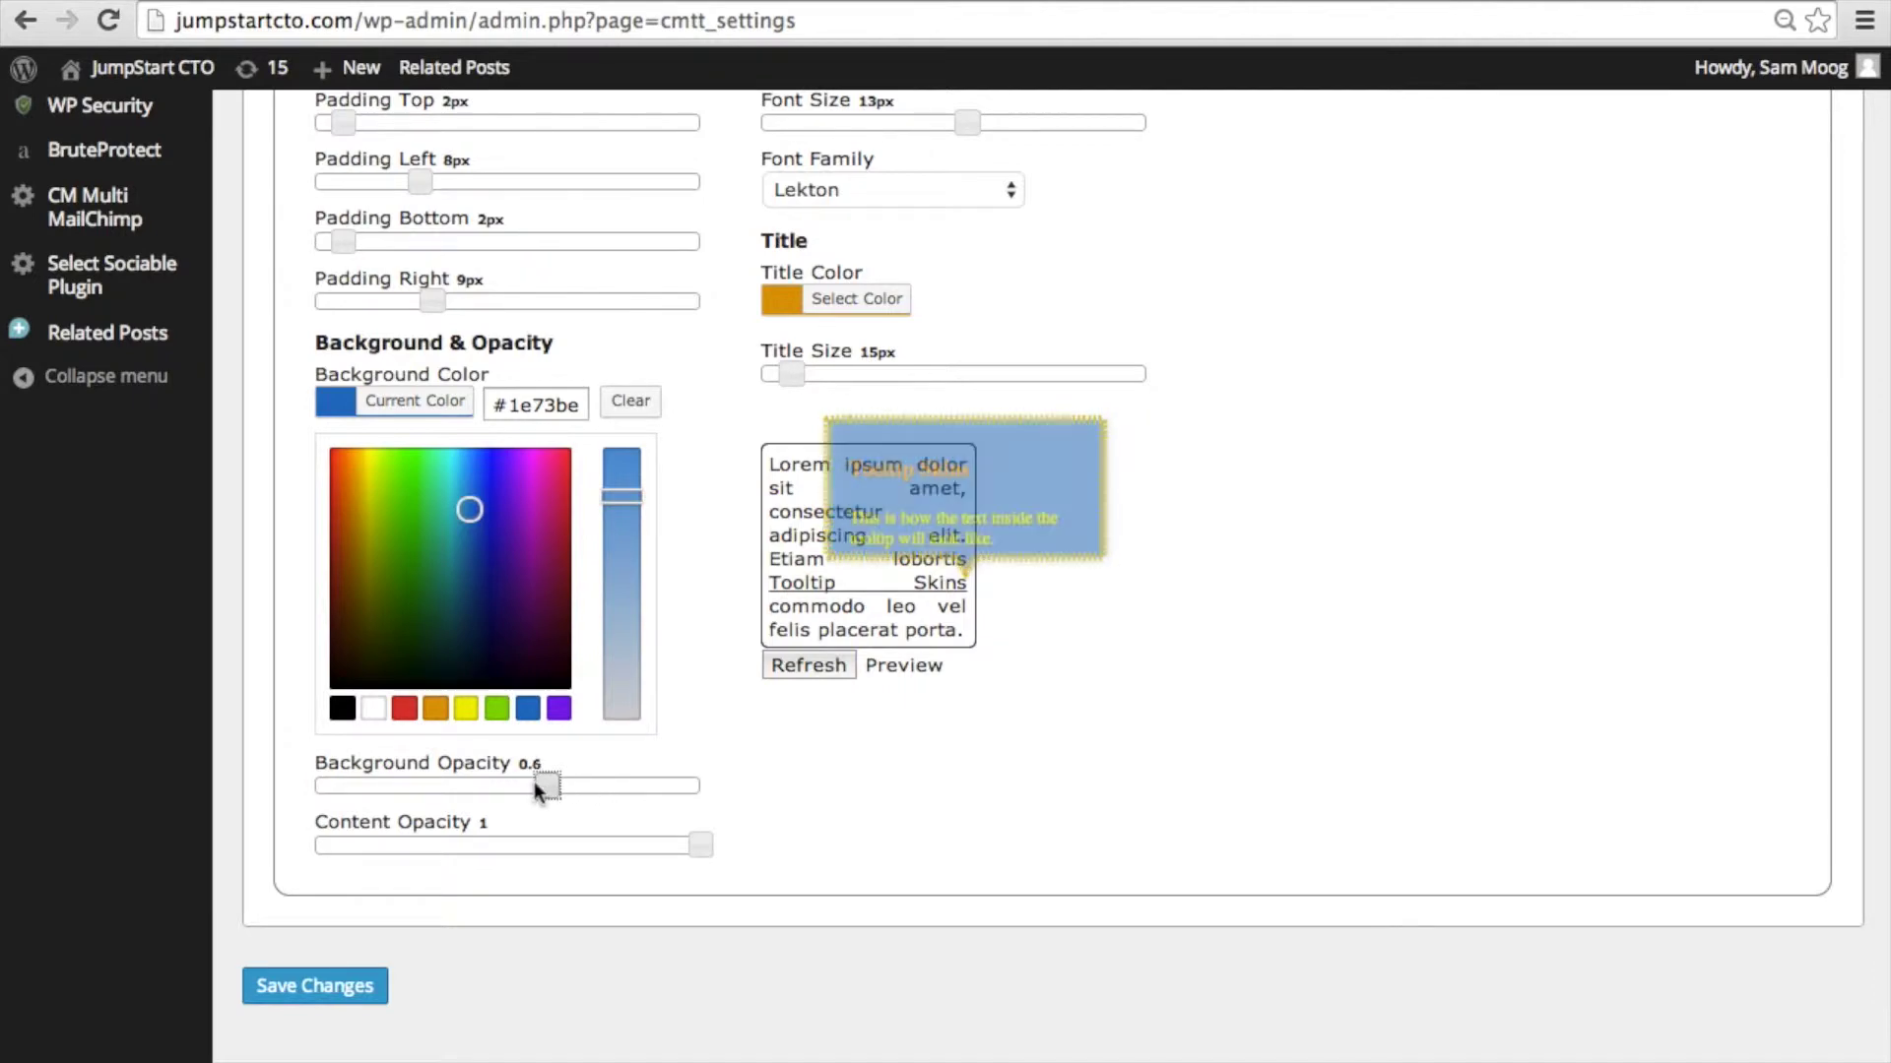
click(629, 782)
click(618, 844)
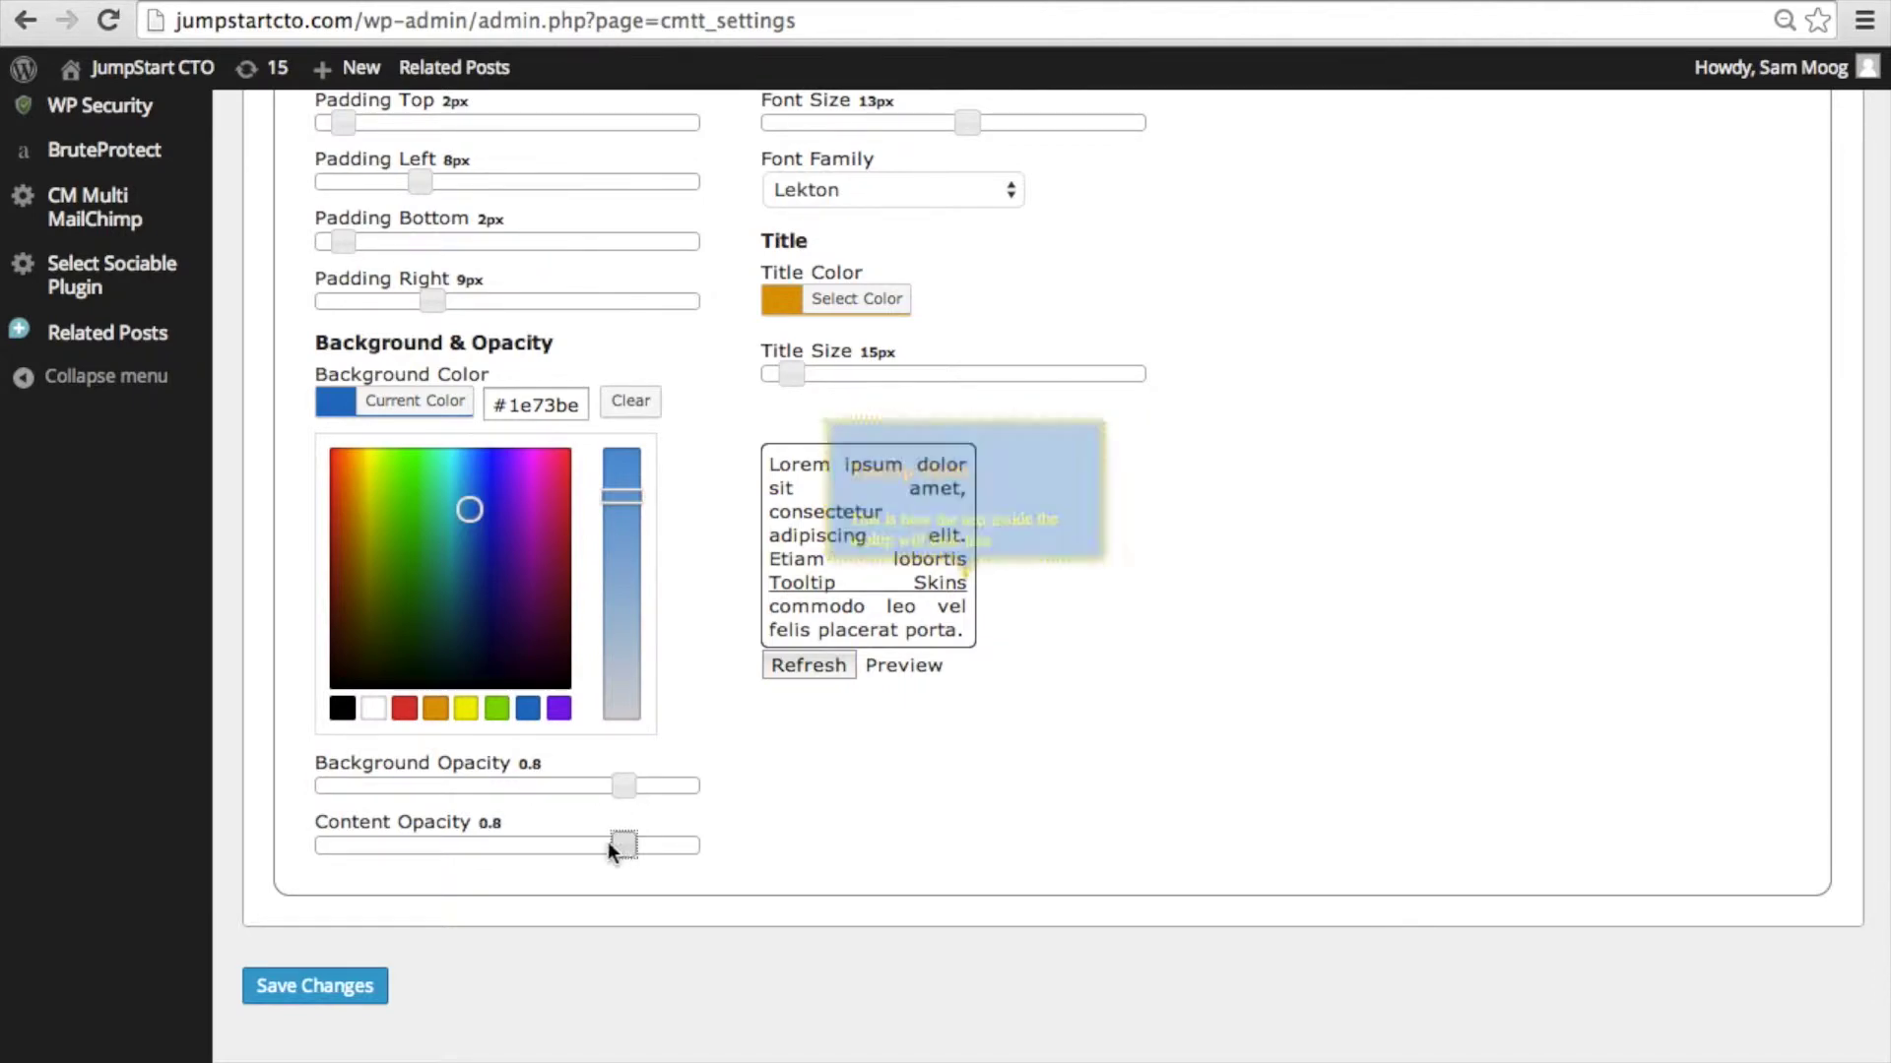
Make the tooltip border red and round its corners to 34px
scroll(1013, 335, up, 5)
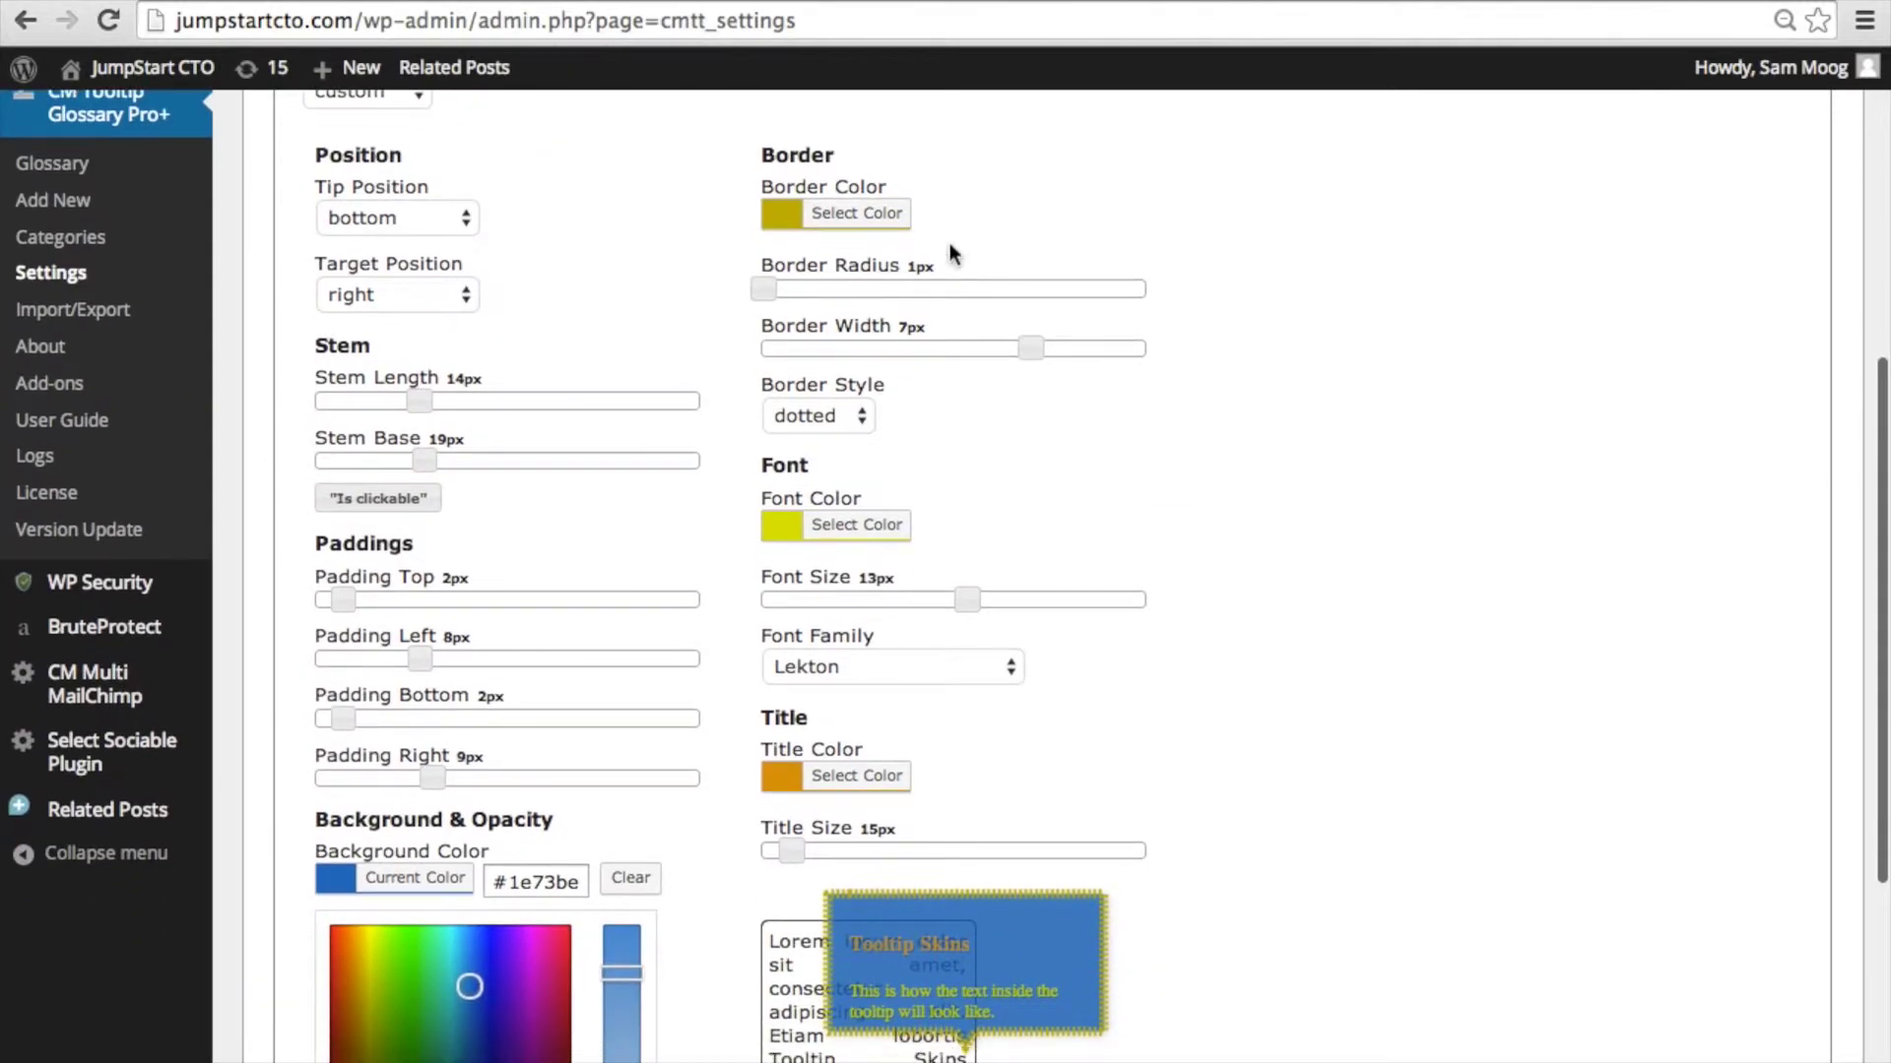
click(887, 224)
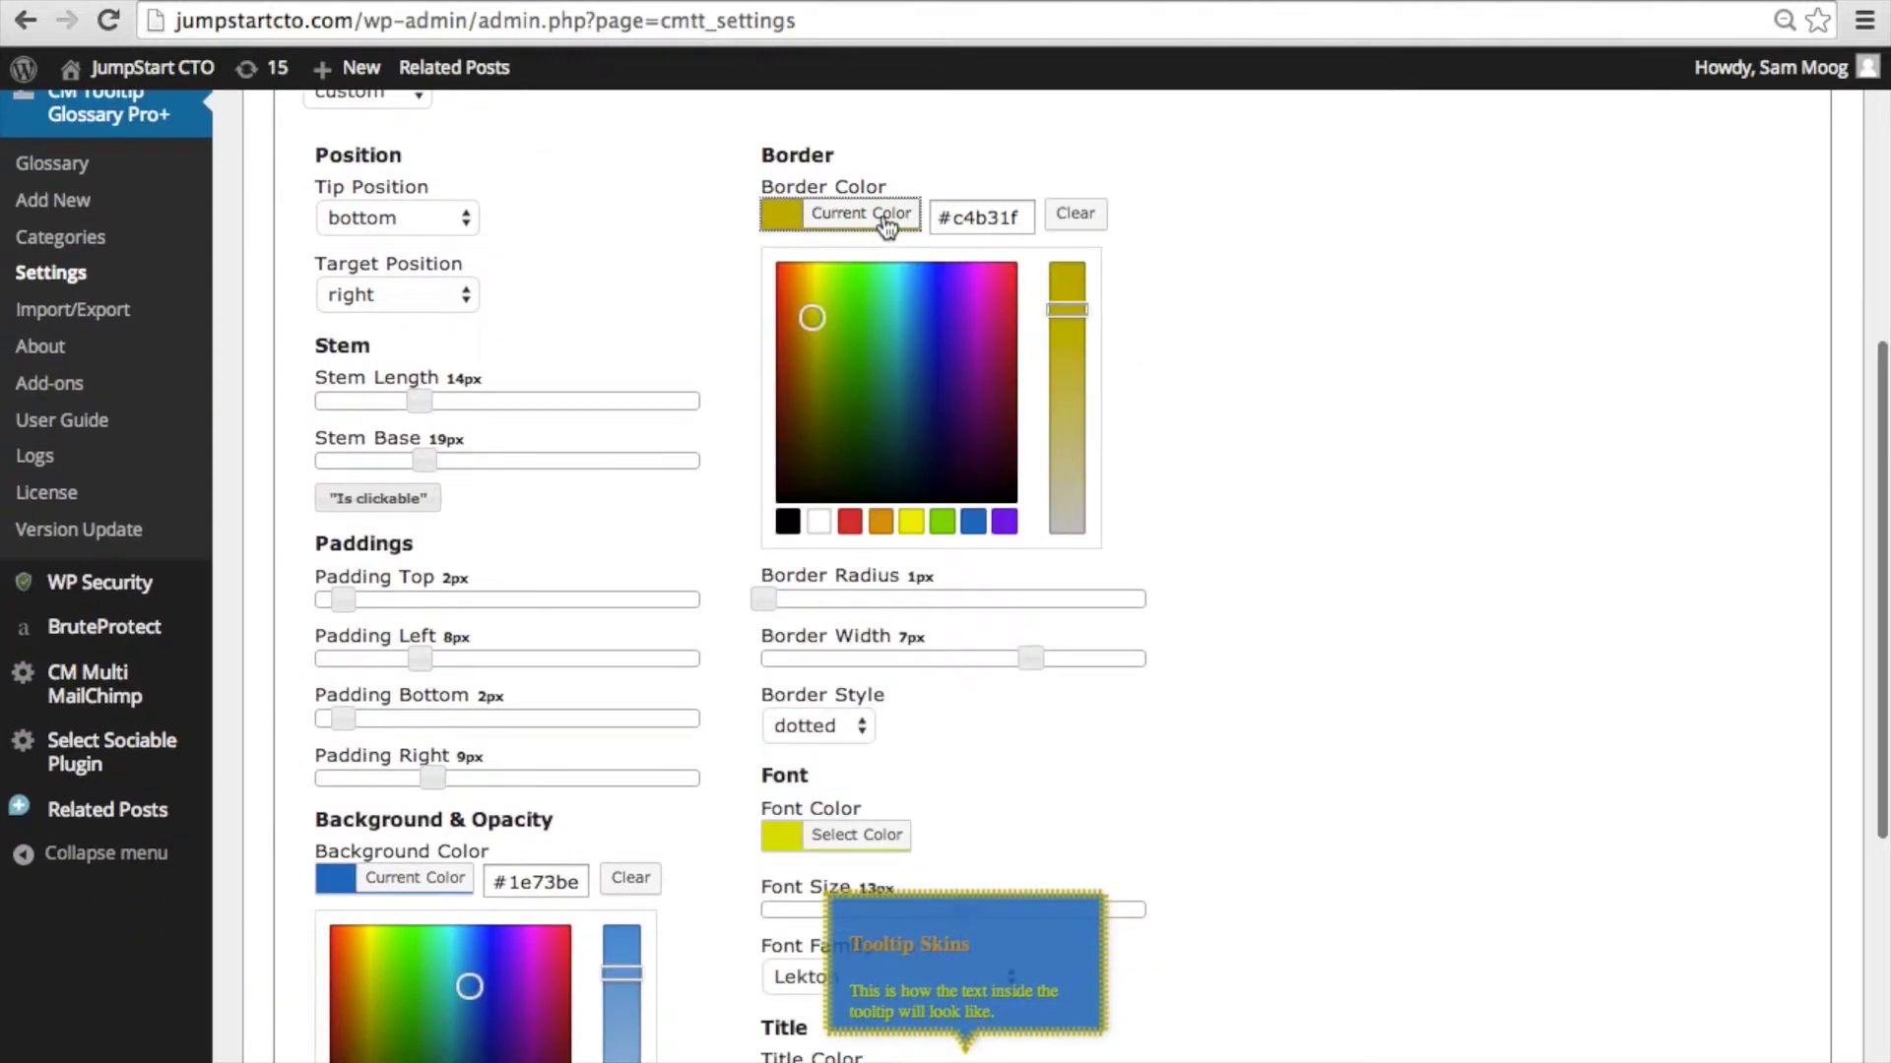
click(850, 522)
scroll(912, 893, up, 3)
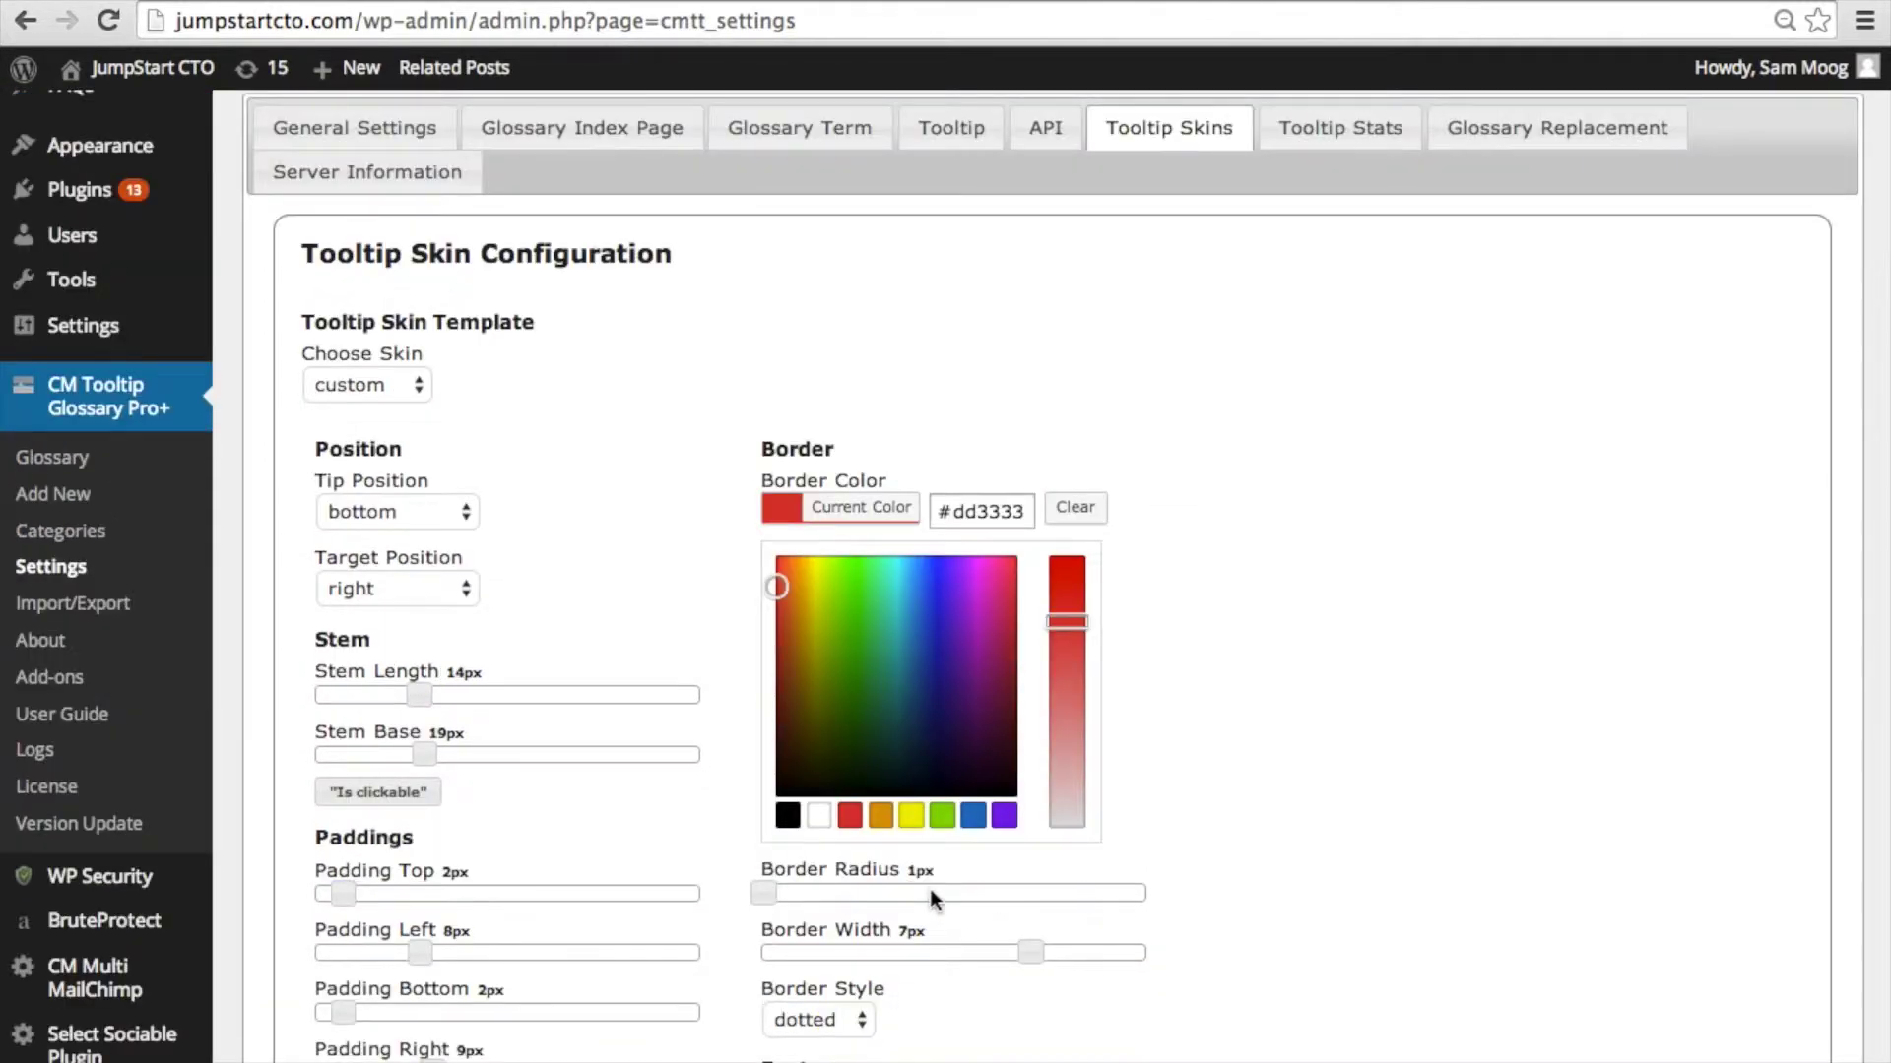
click(929, 892)
scroll(1282, 914, down, 5)
scroll(1282, 916, down, 2)
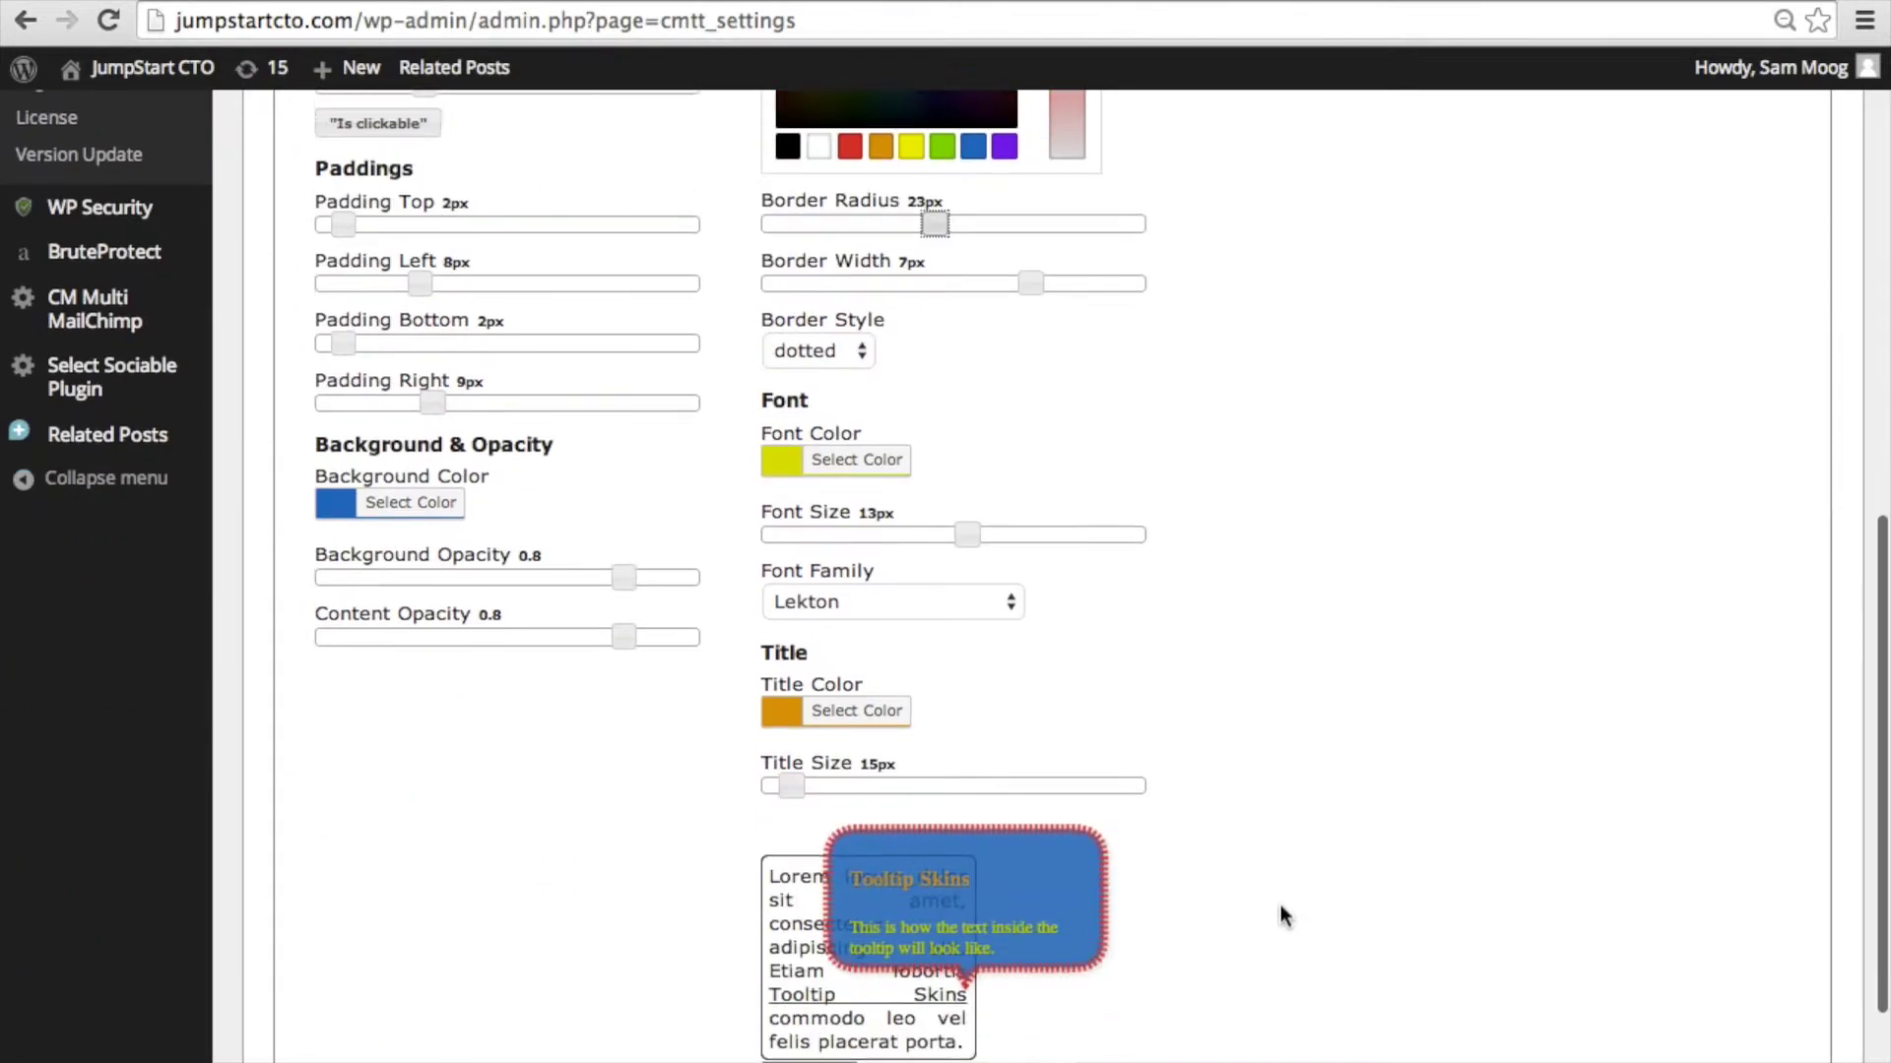
click(855, 215)
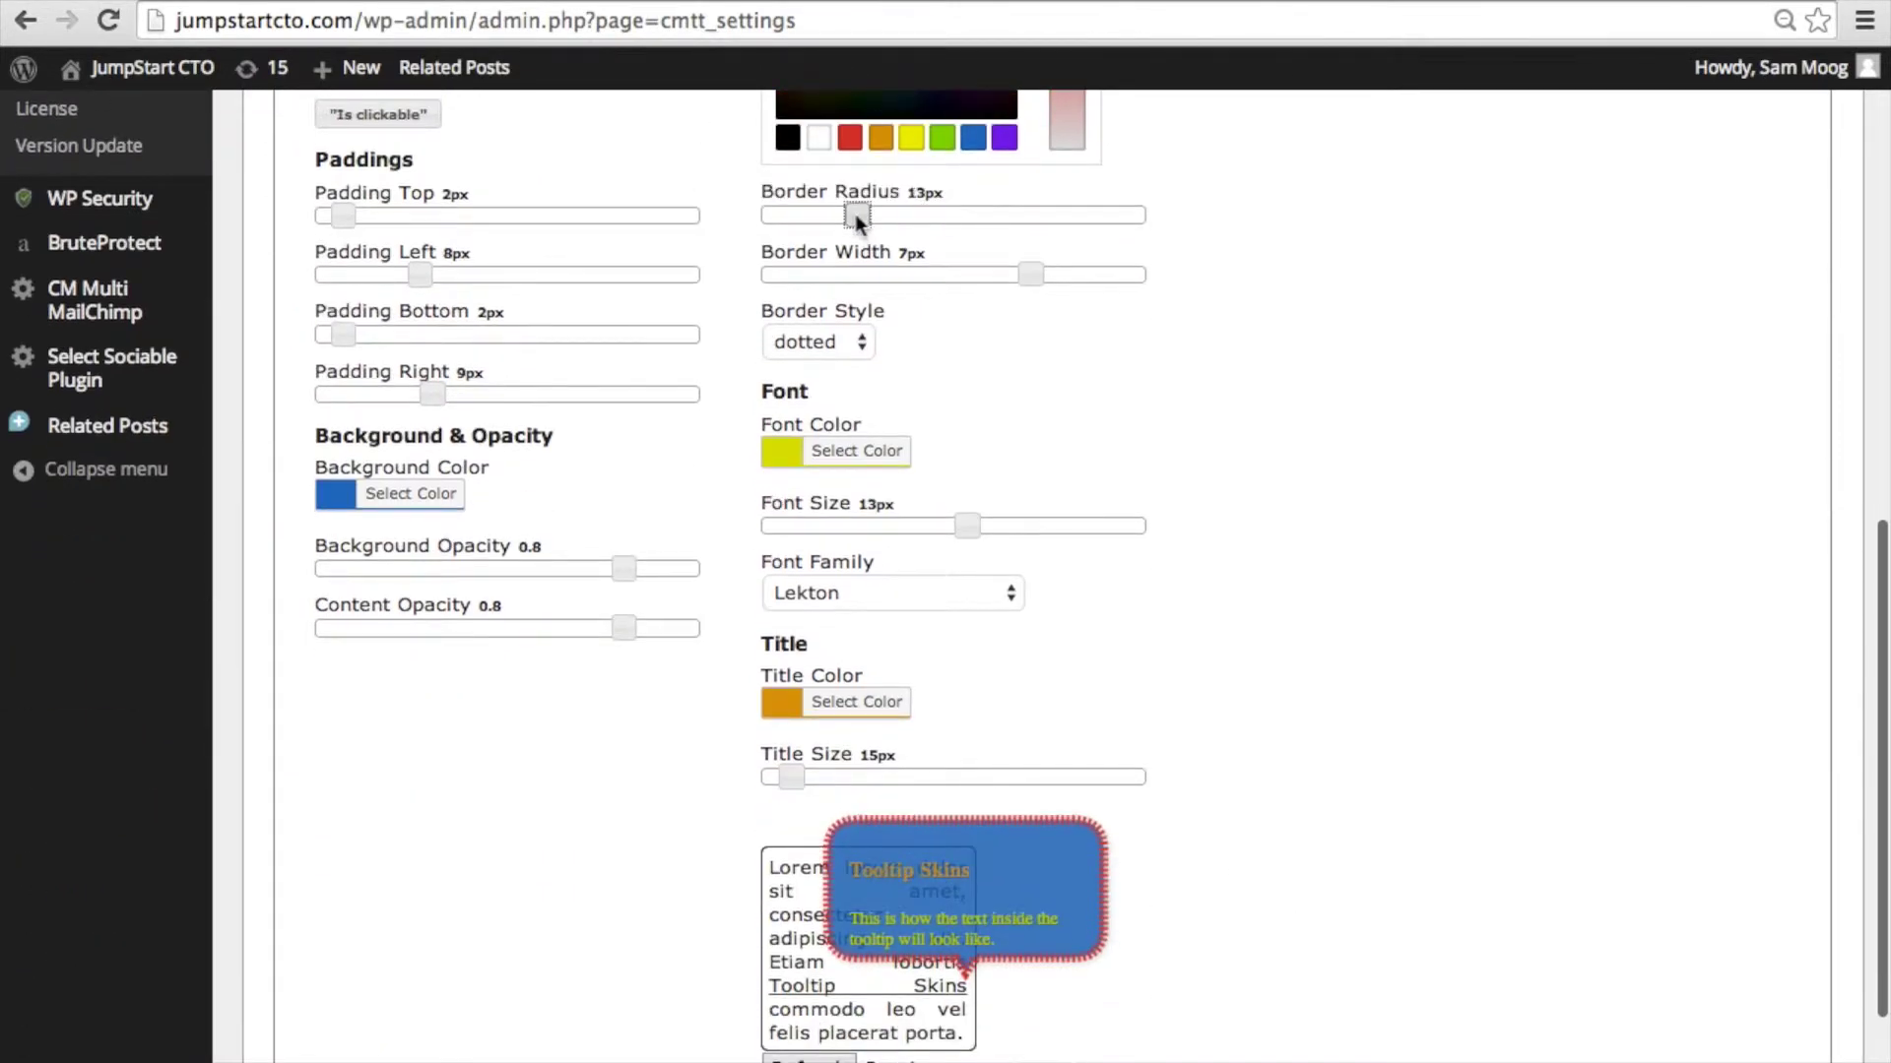
drag(854, 215, 764, 213)
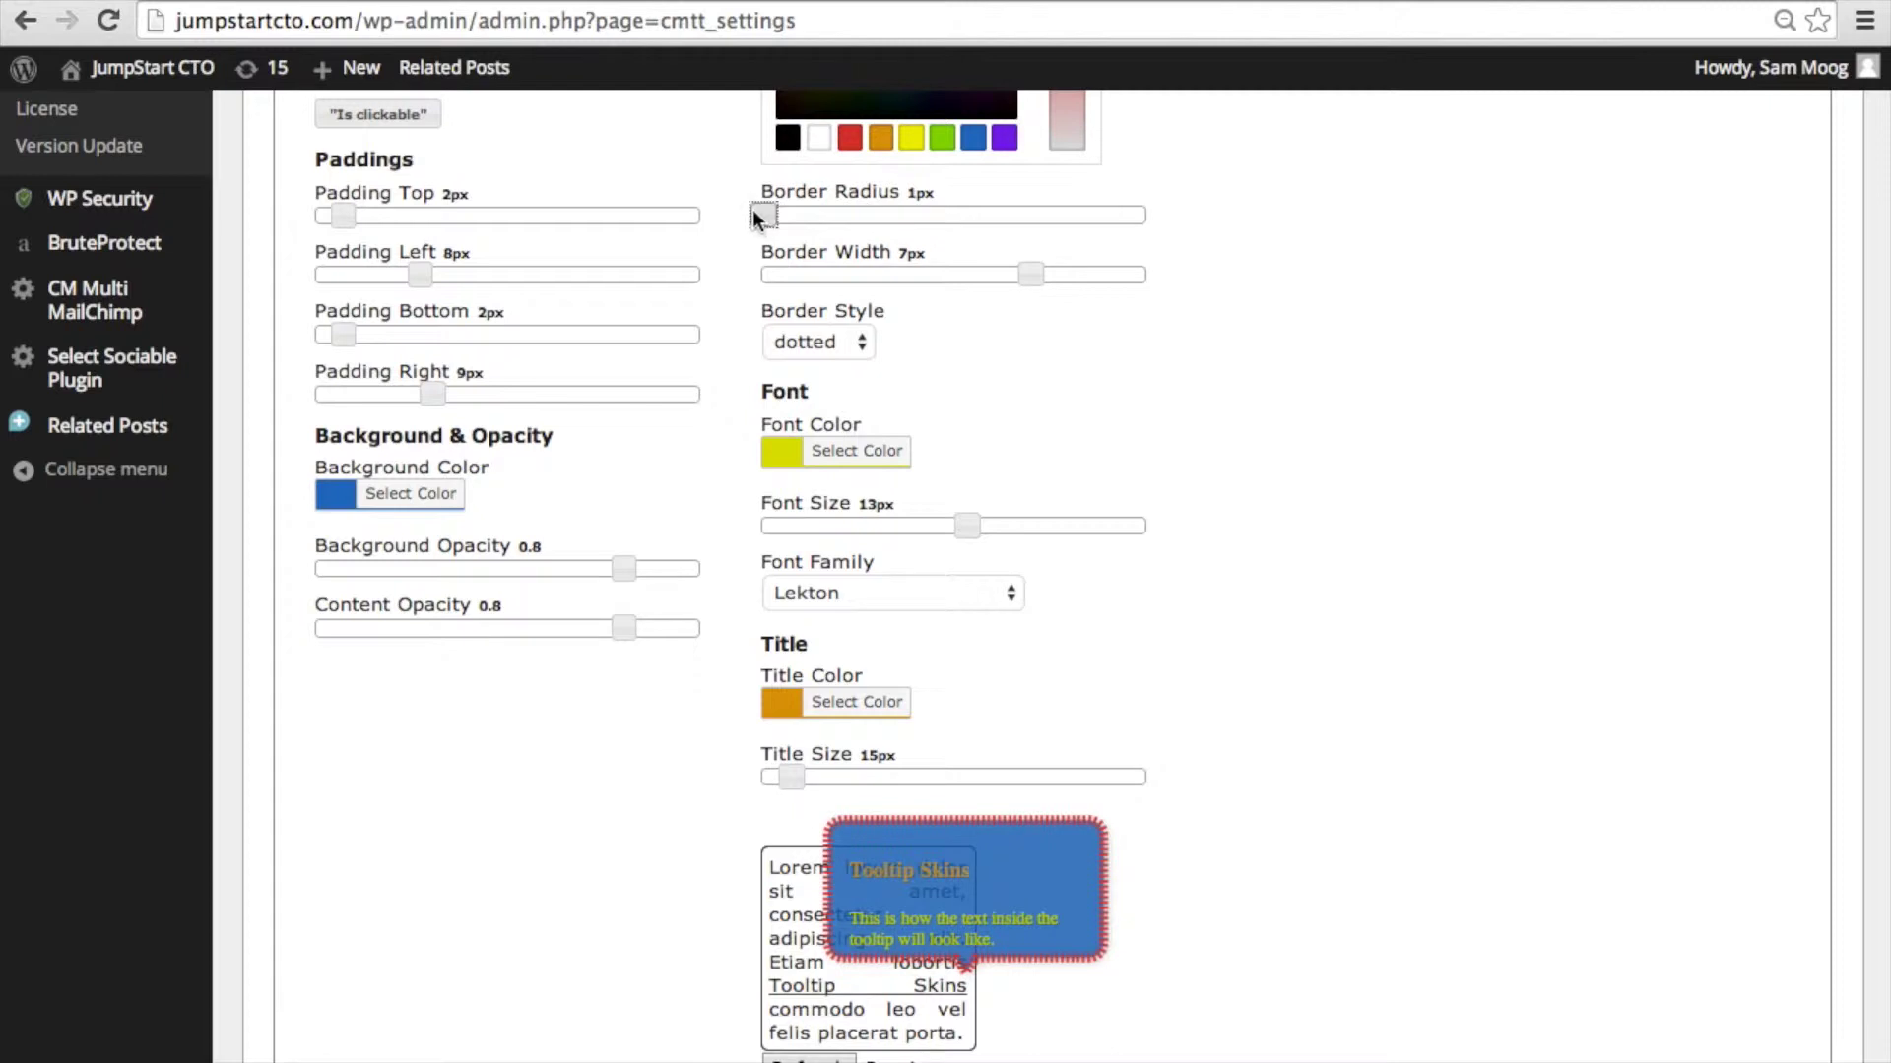
click(1020, 215)
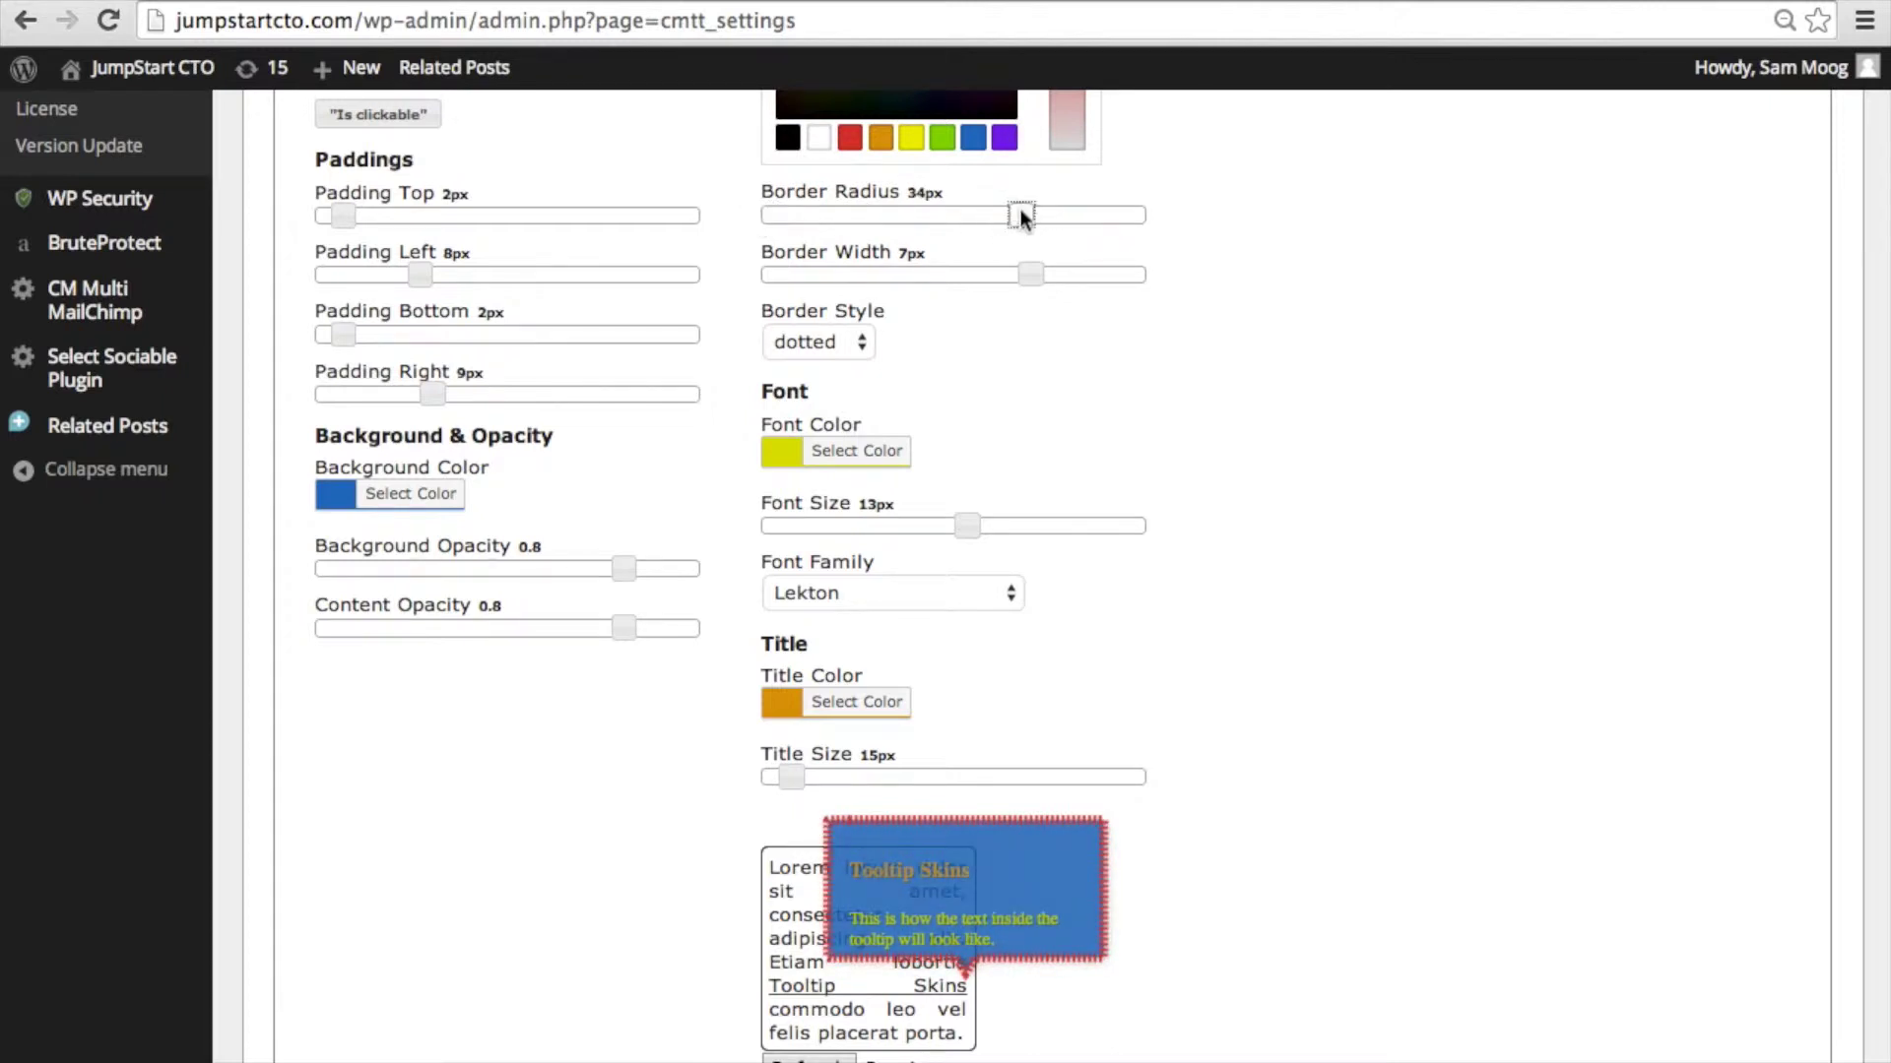
Keep the border width at 7px and set the border style to solid
scroll(1279, 453, down, 1)
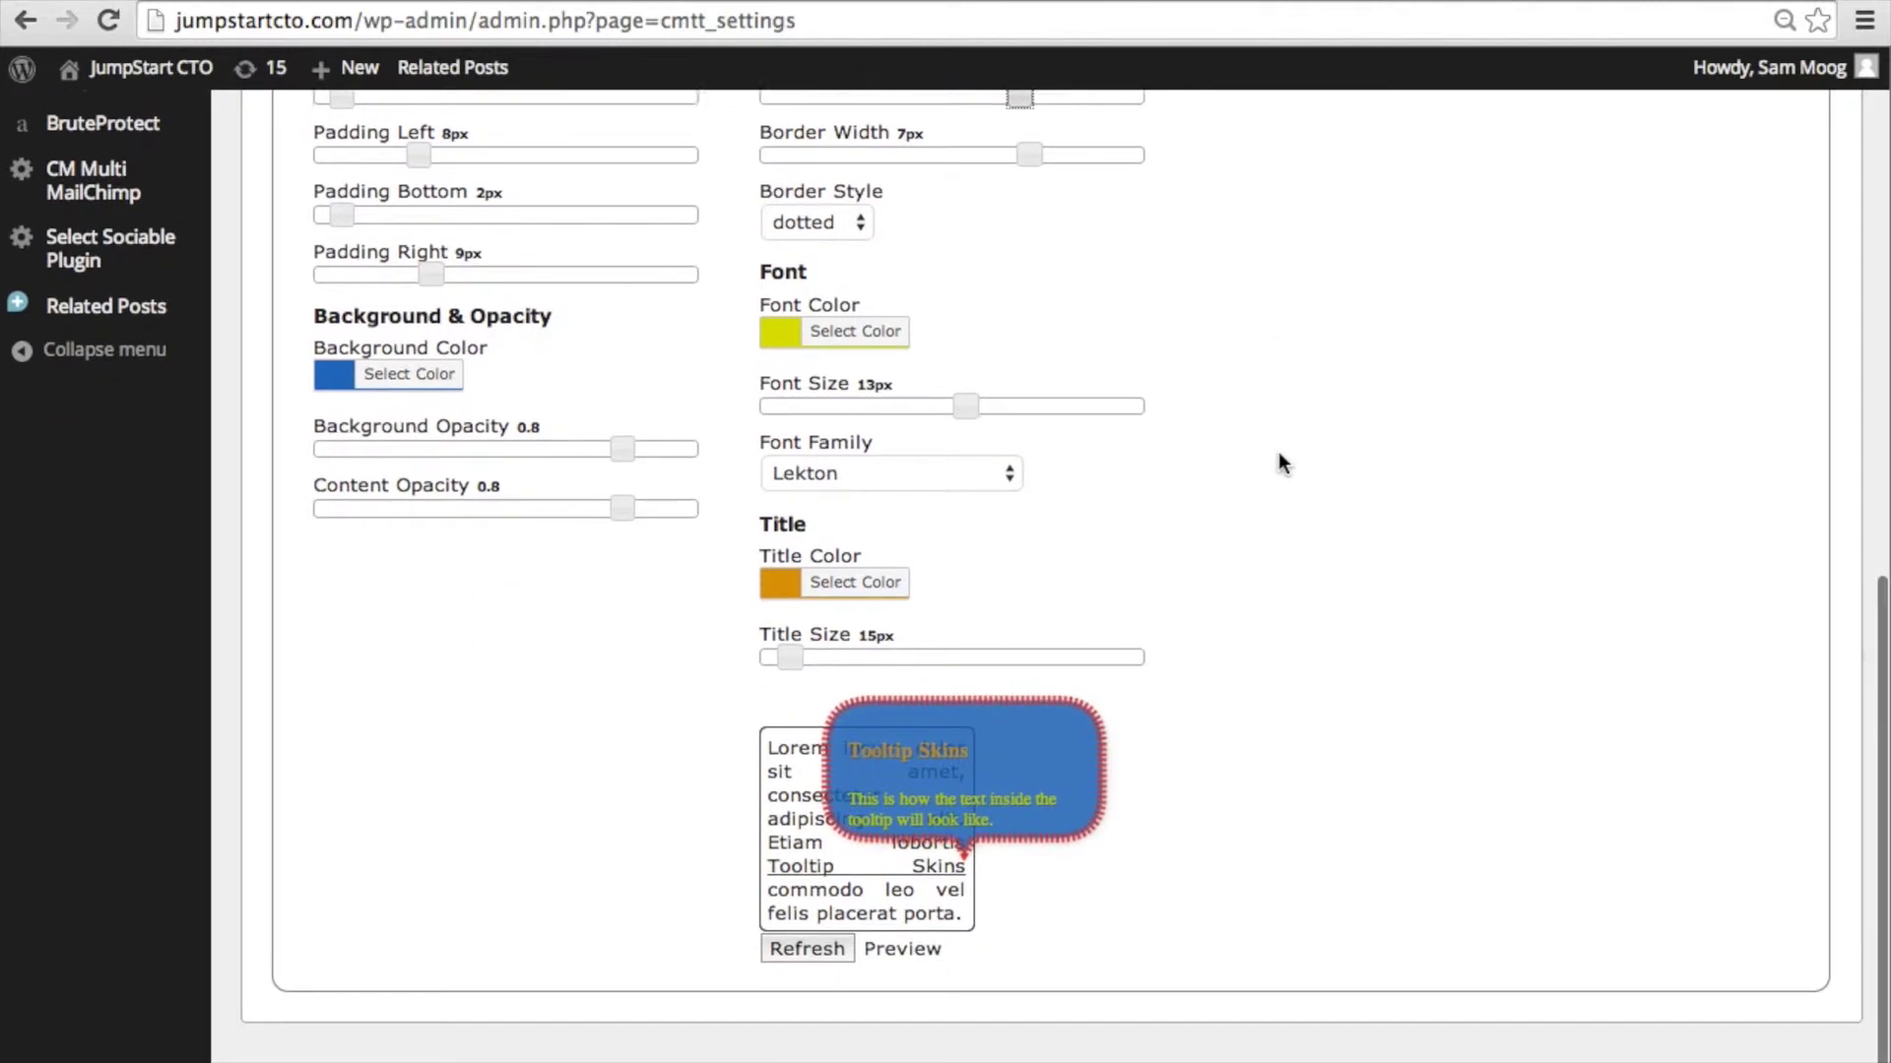
scroll(1279, 453, up, 3)
scroll(1278, 453, down, 3)
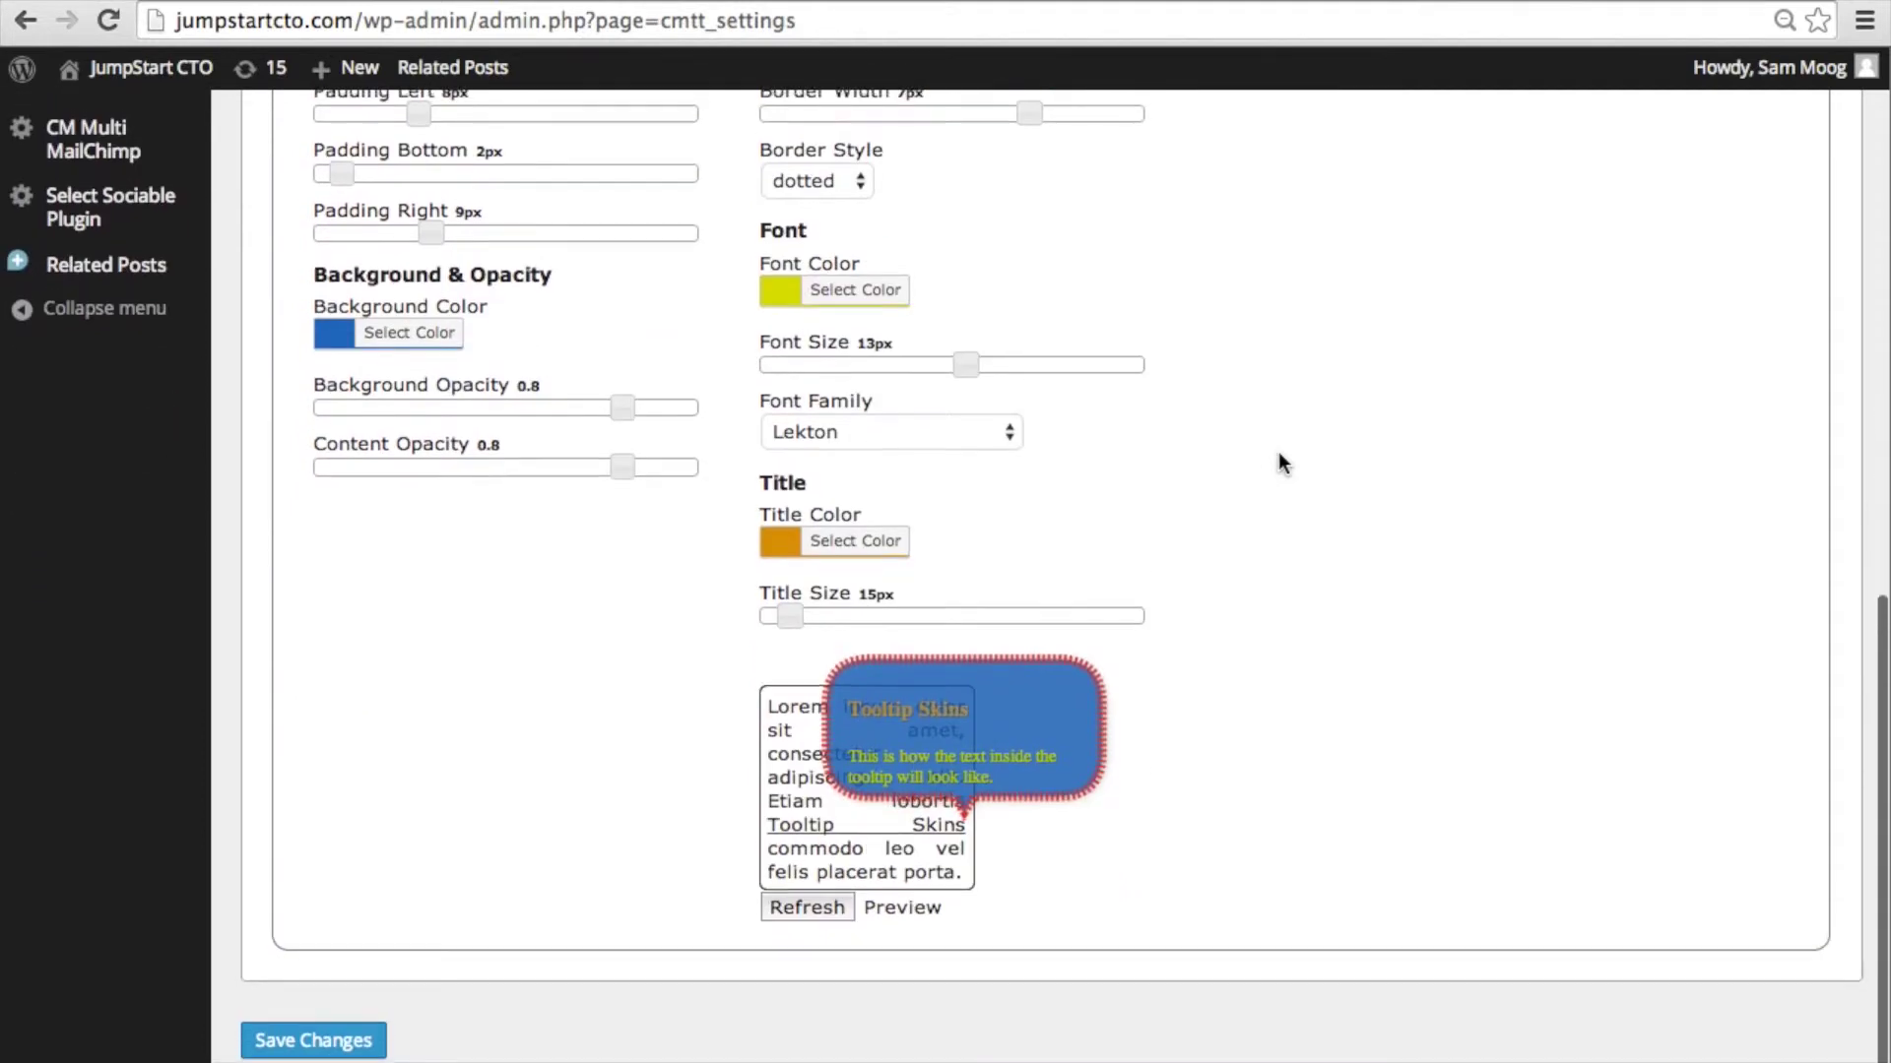
scroll(1278, 452, up, 1)
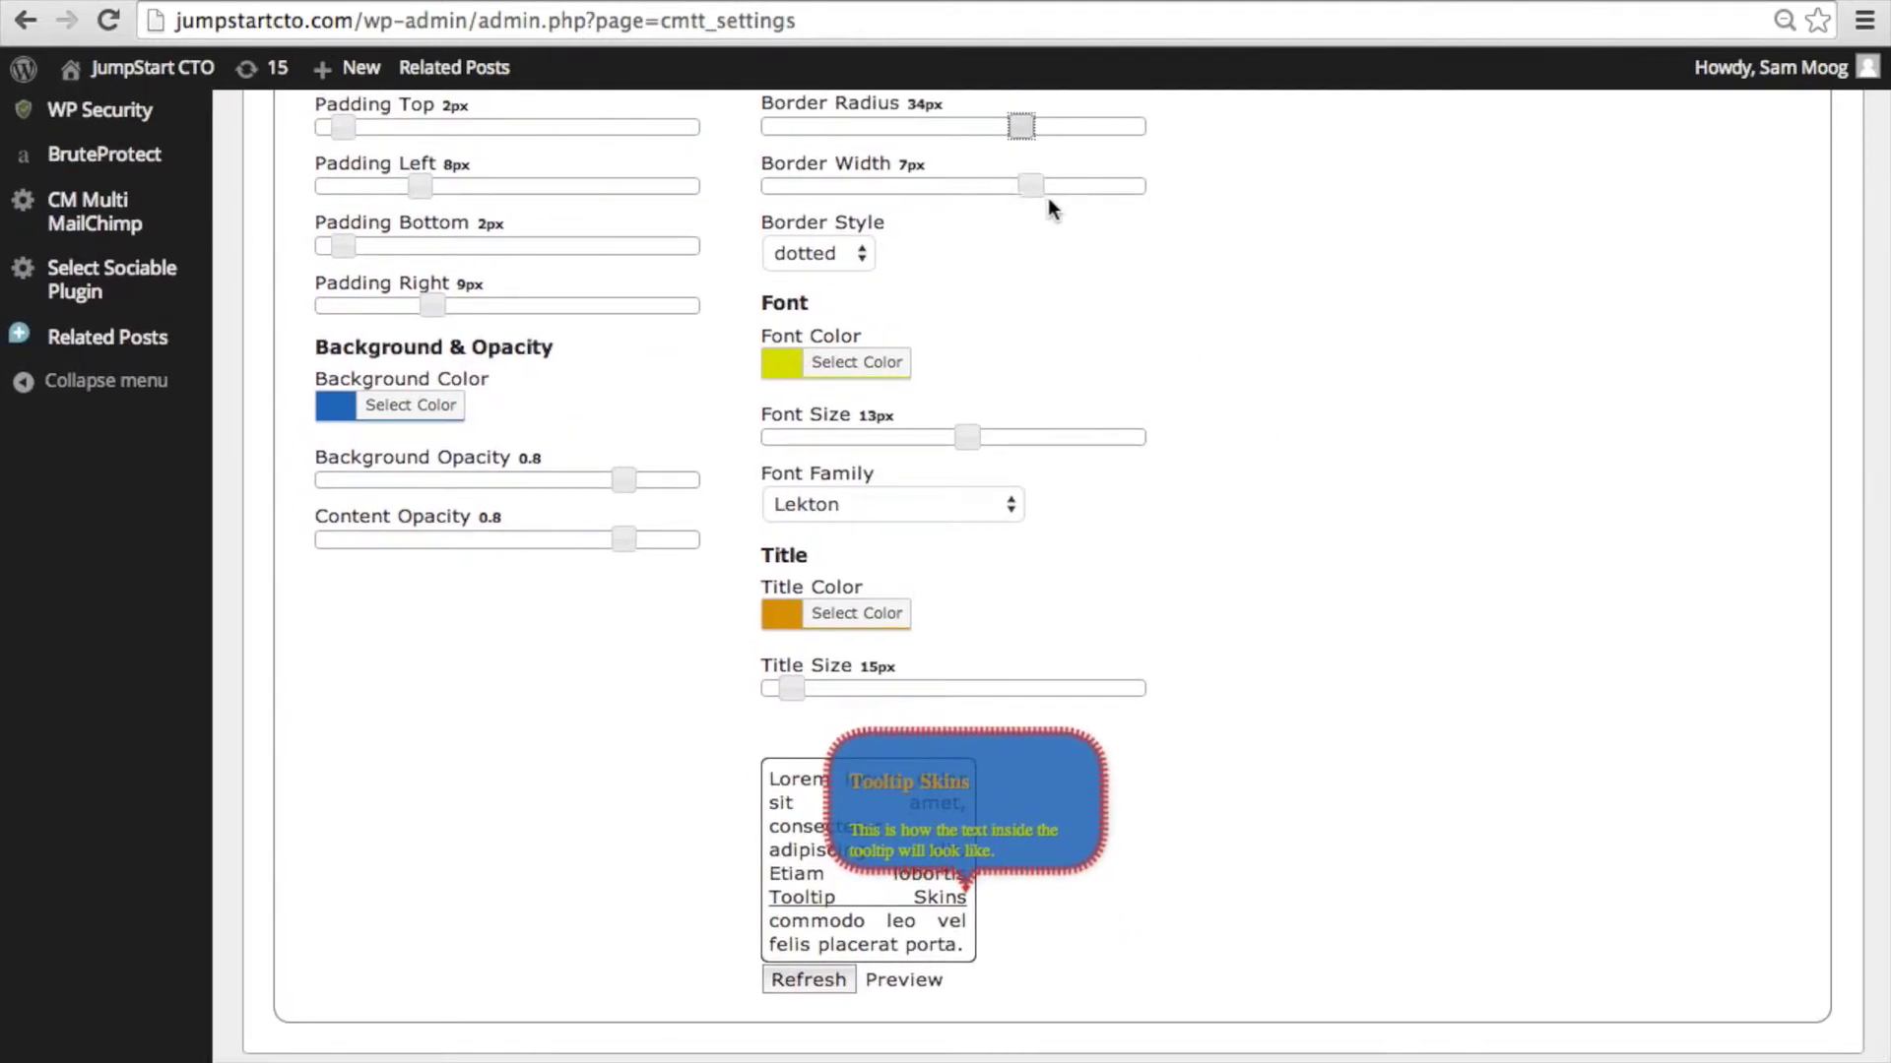
click(888, 185)
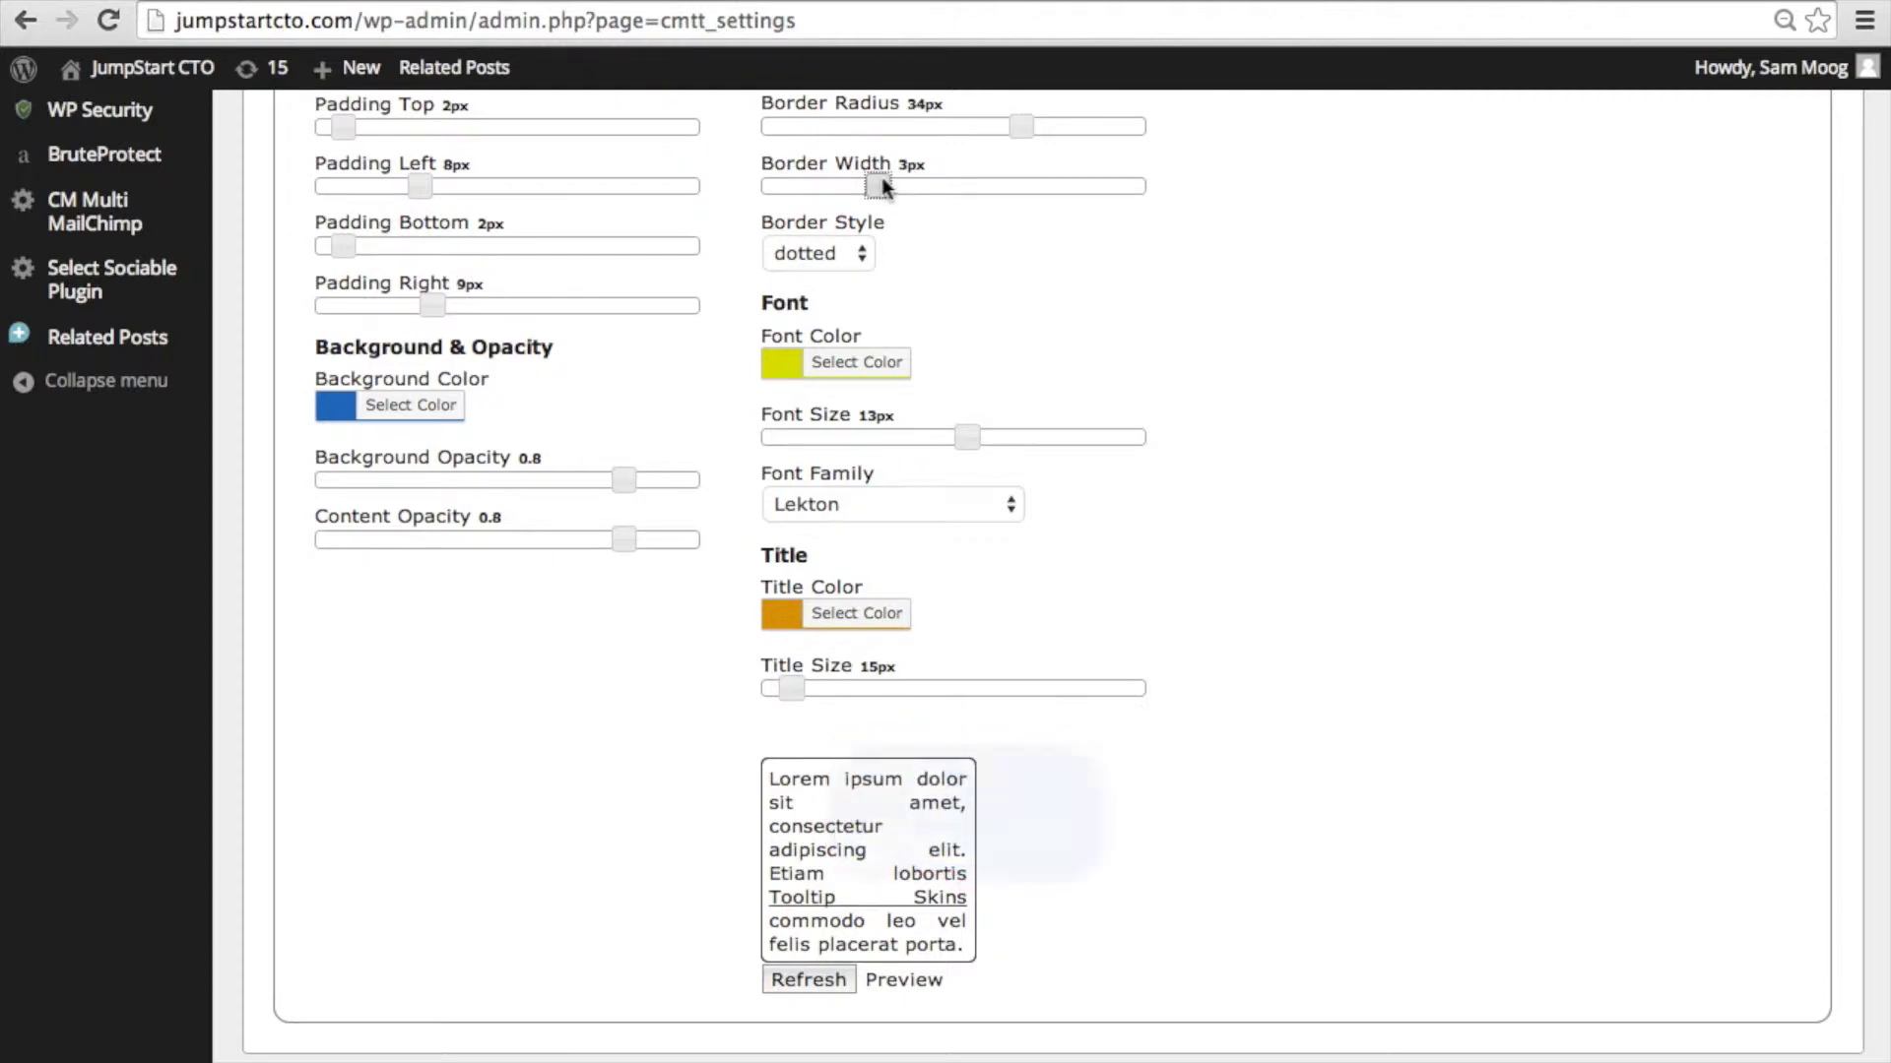
click(1013, 187)
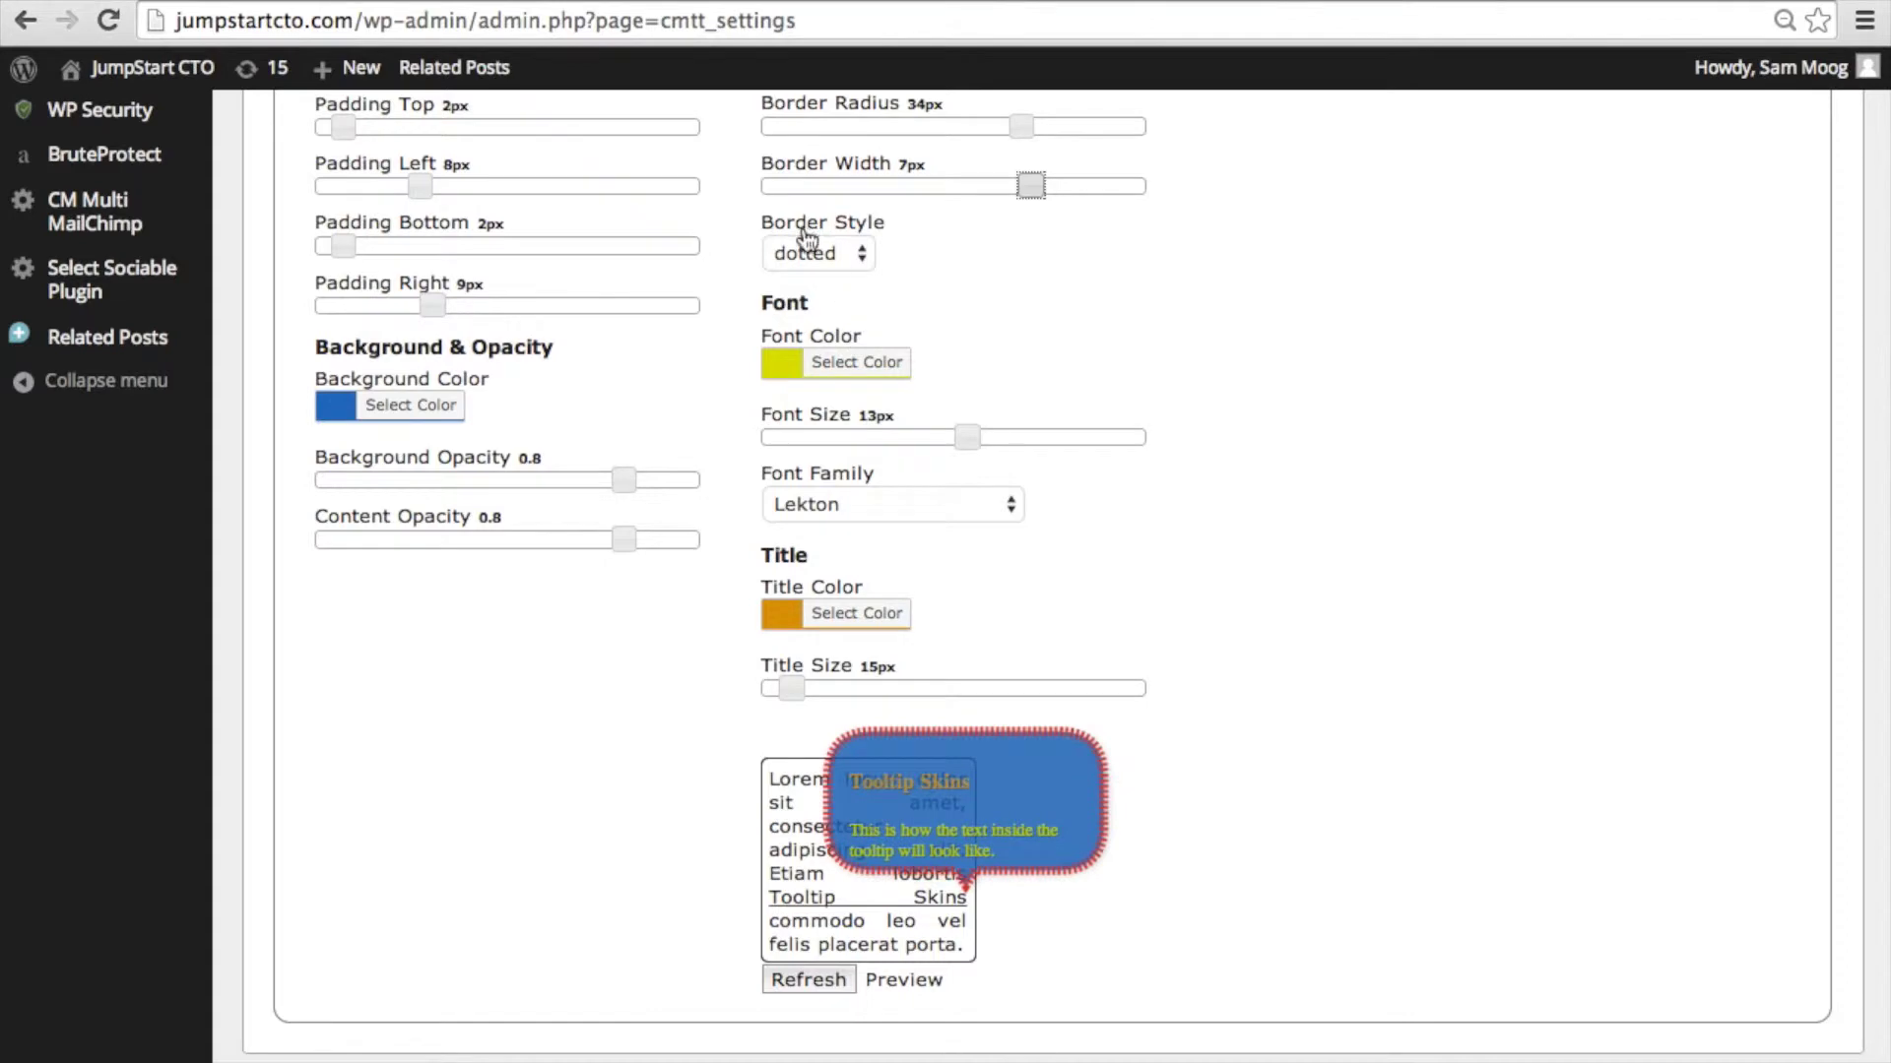
click(863, 254)
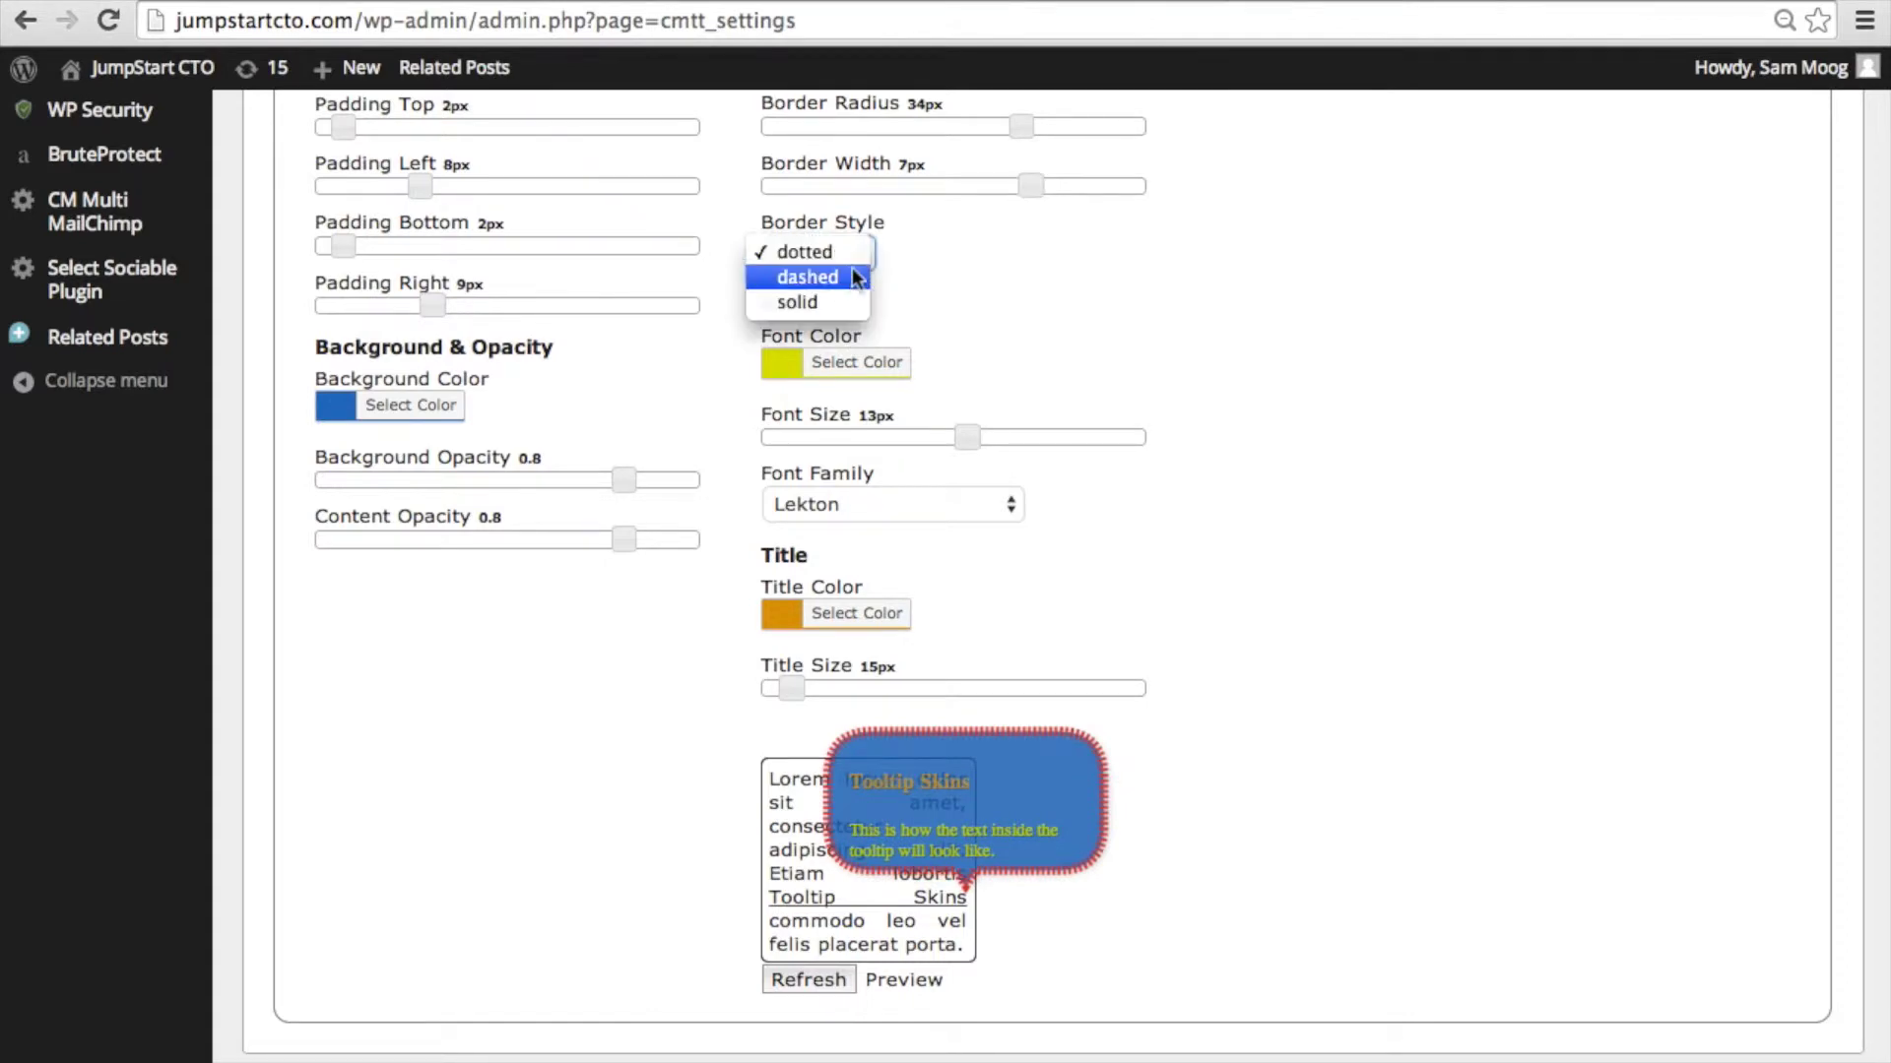
click(853, 277)
click(823, 252)
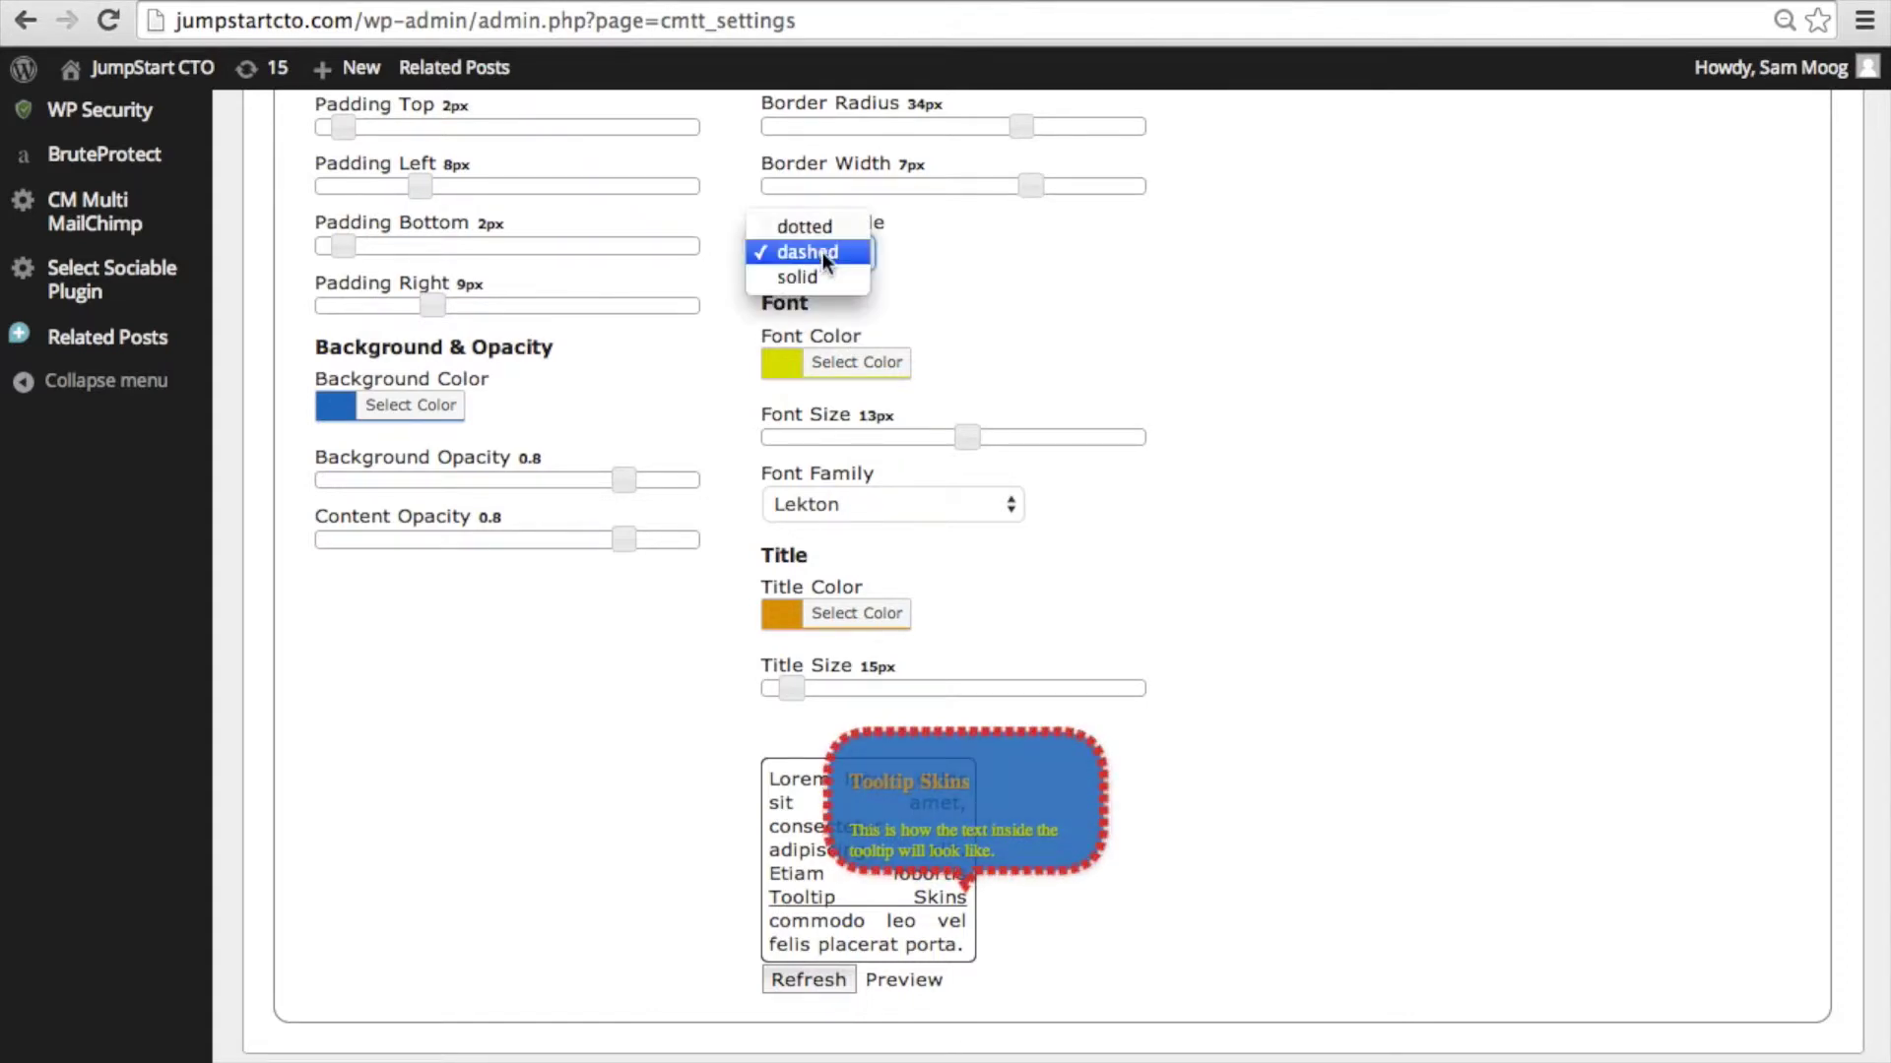
click(814, 278)
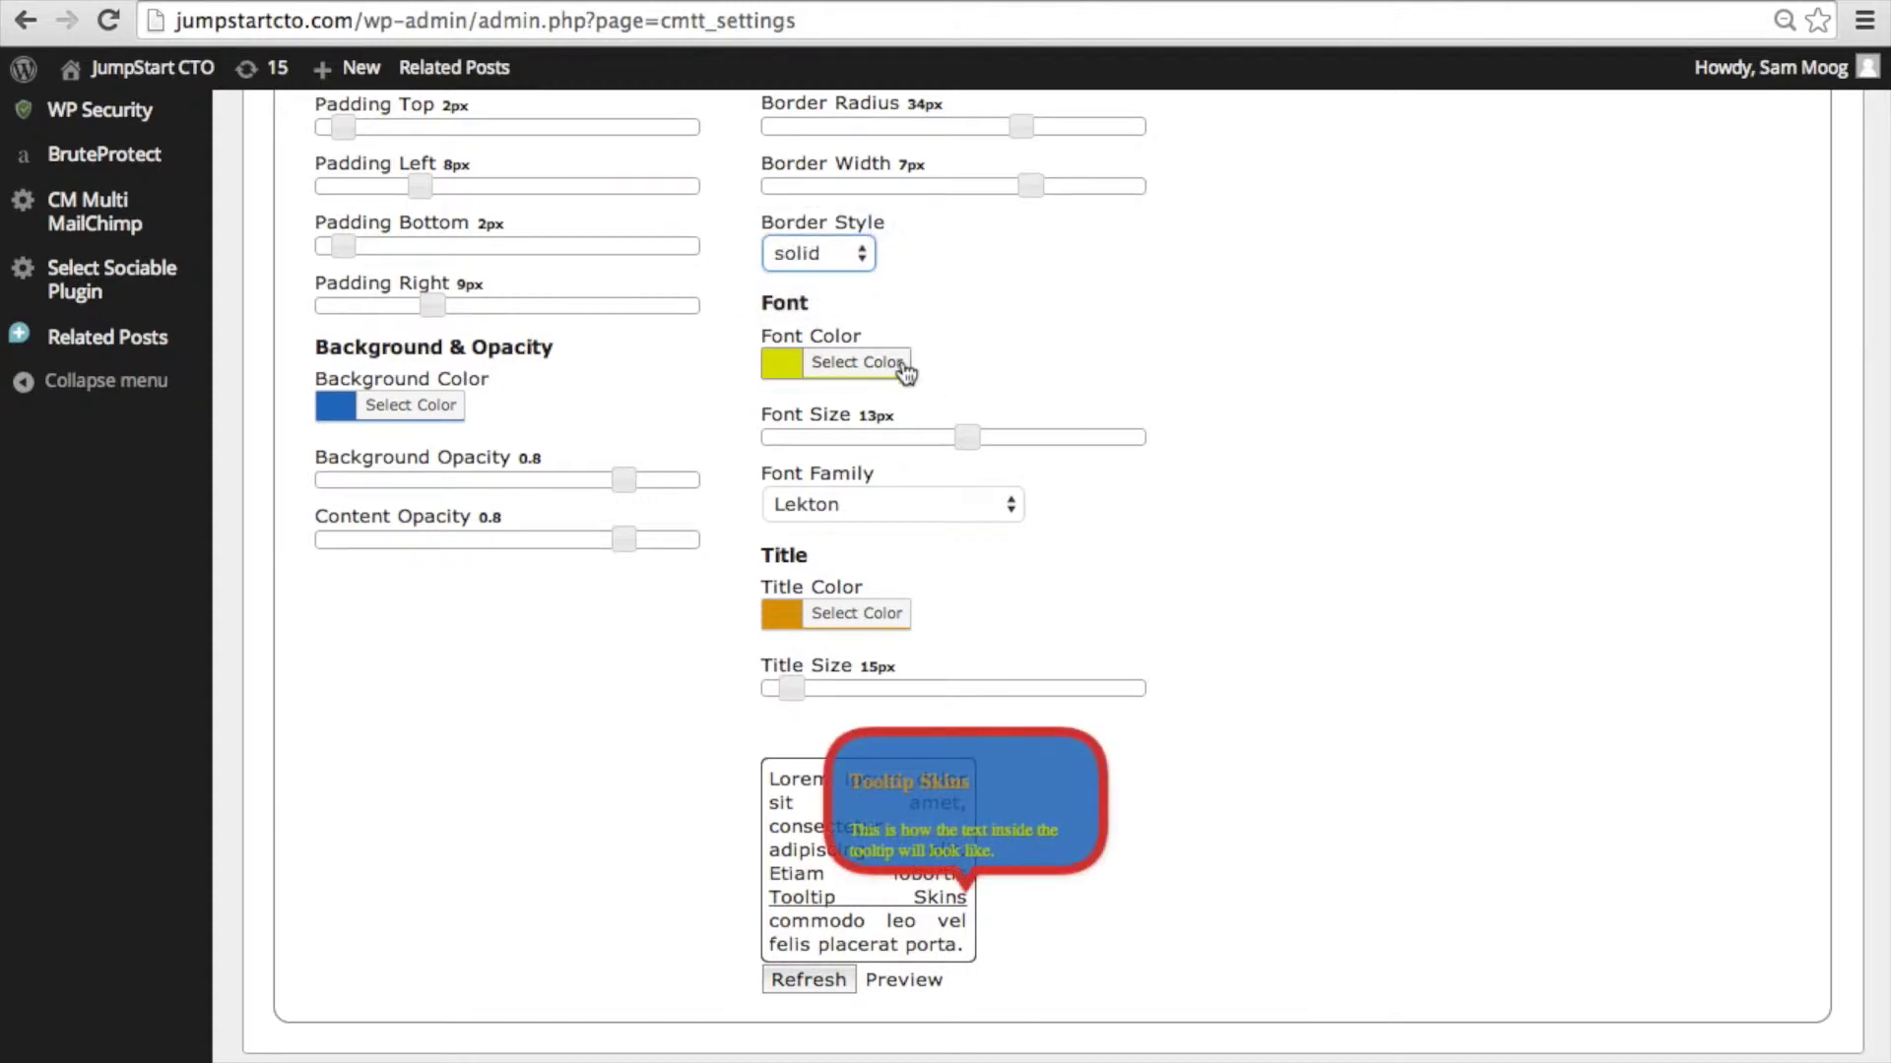
scroll(1001, 374, down, 1)
Set the tooltip font colour to white
click(847, 328)
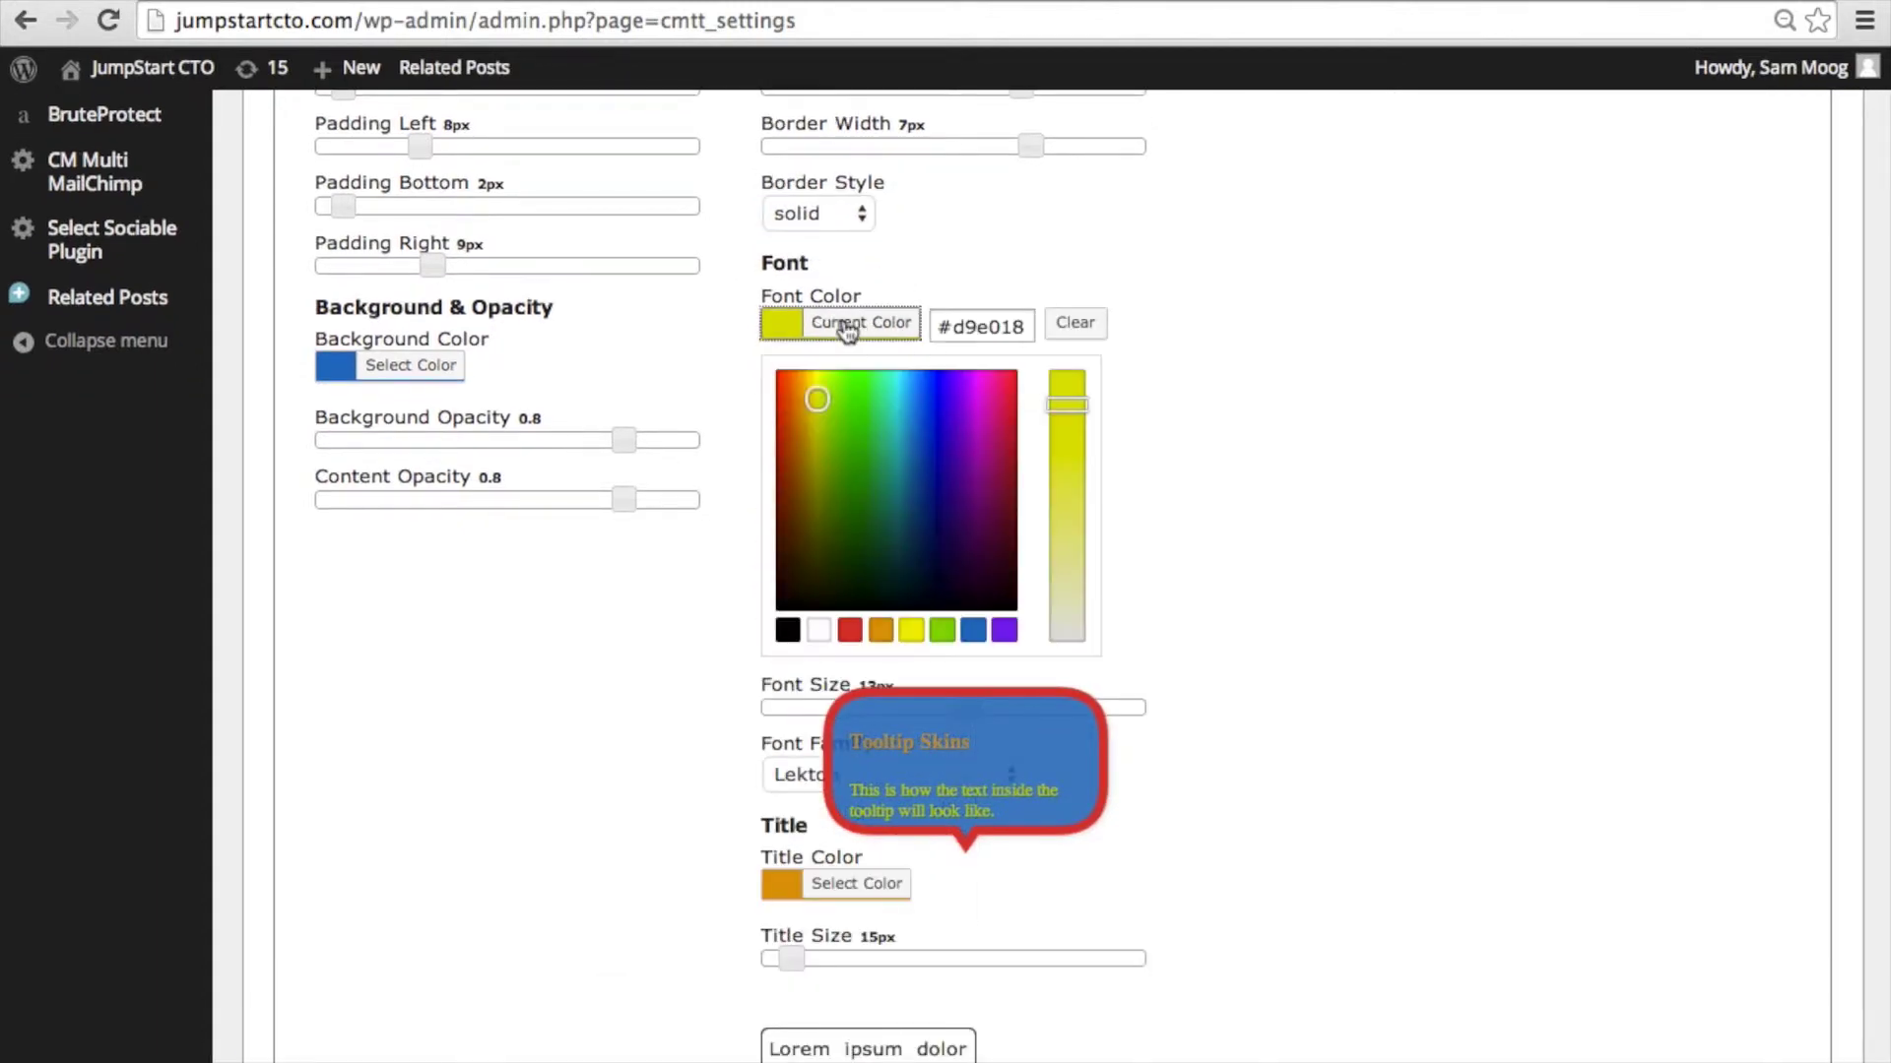
click(845, 451)
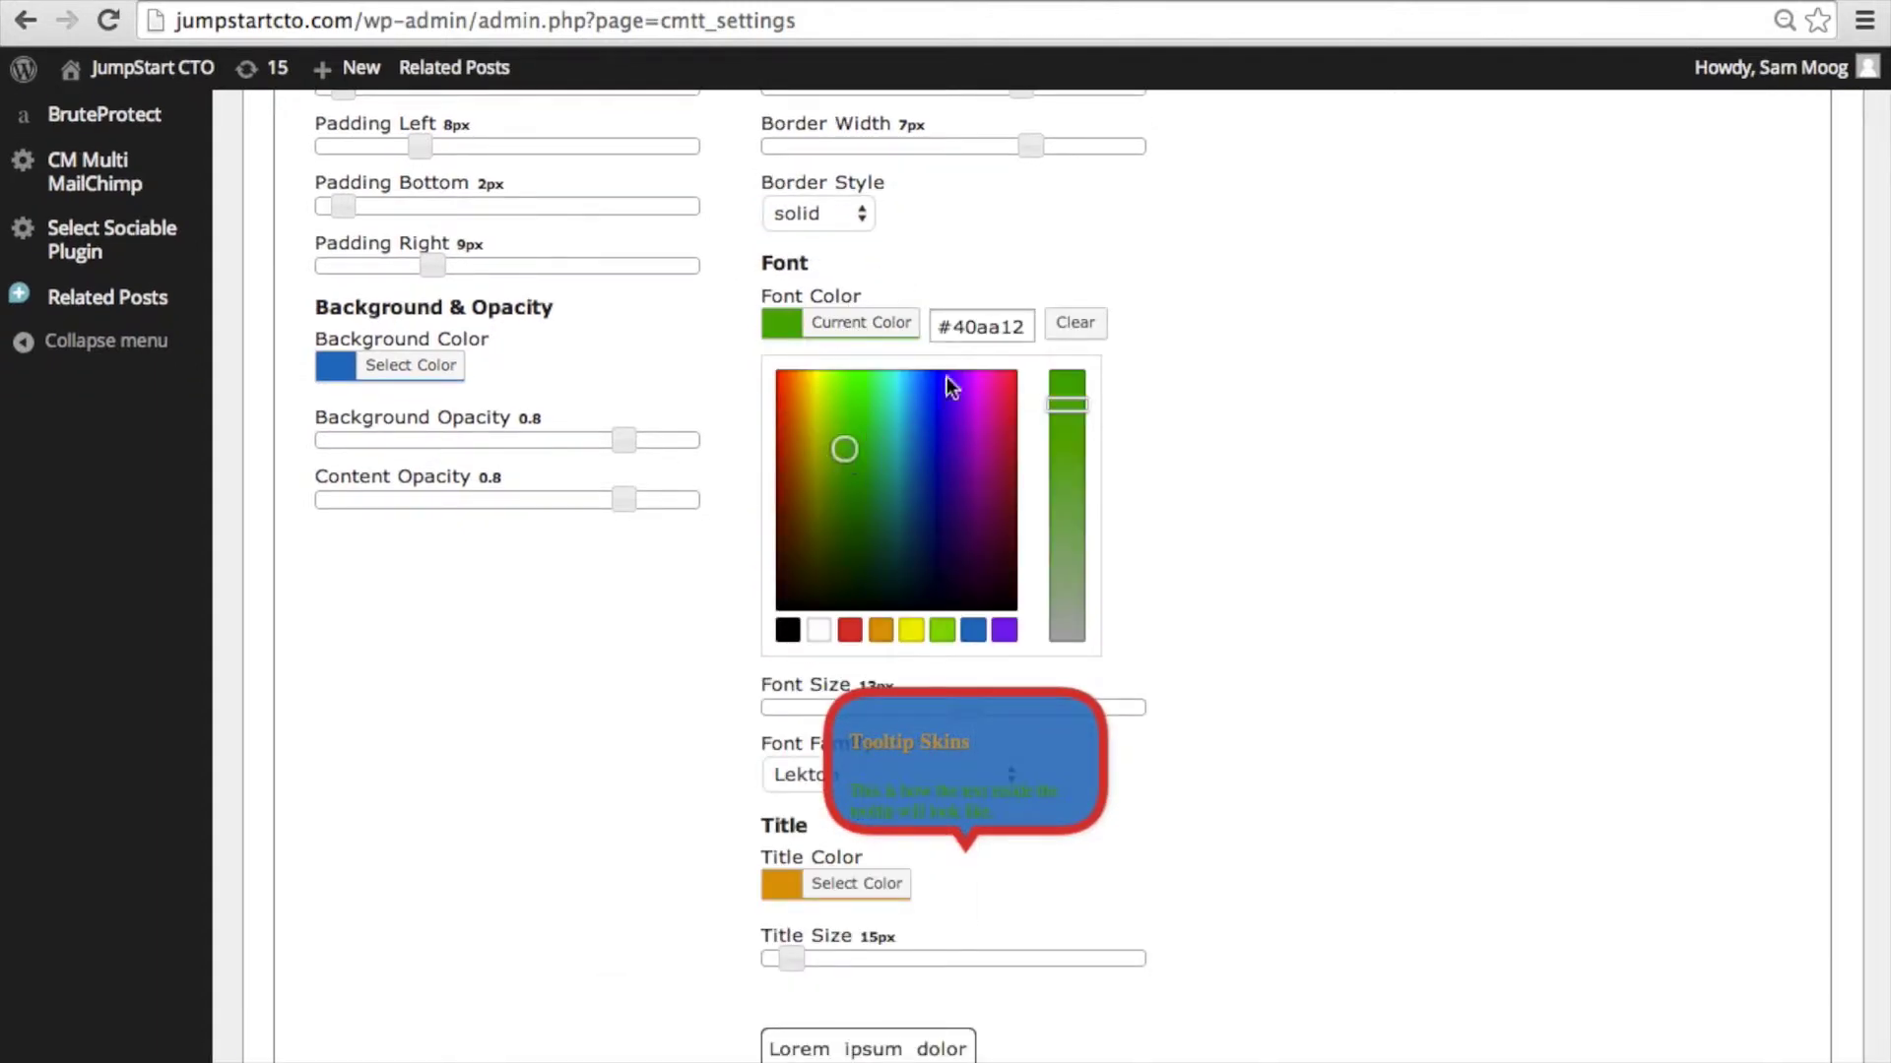
click(818, 630)
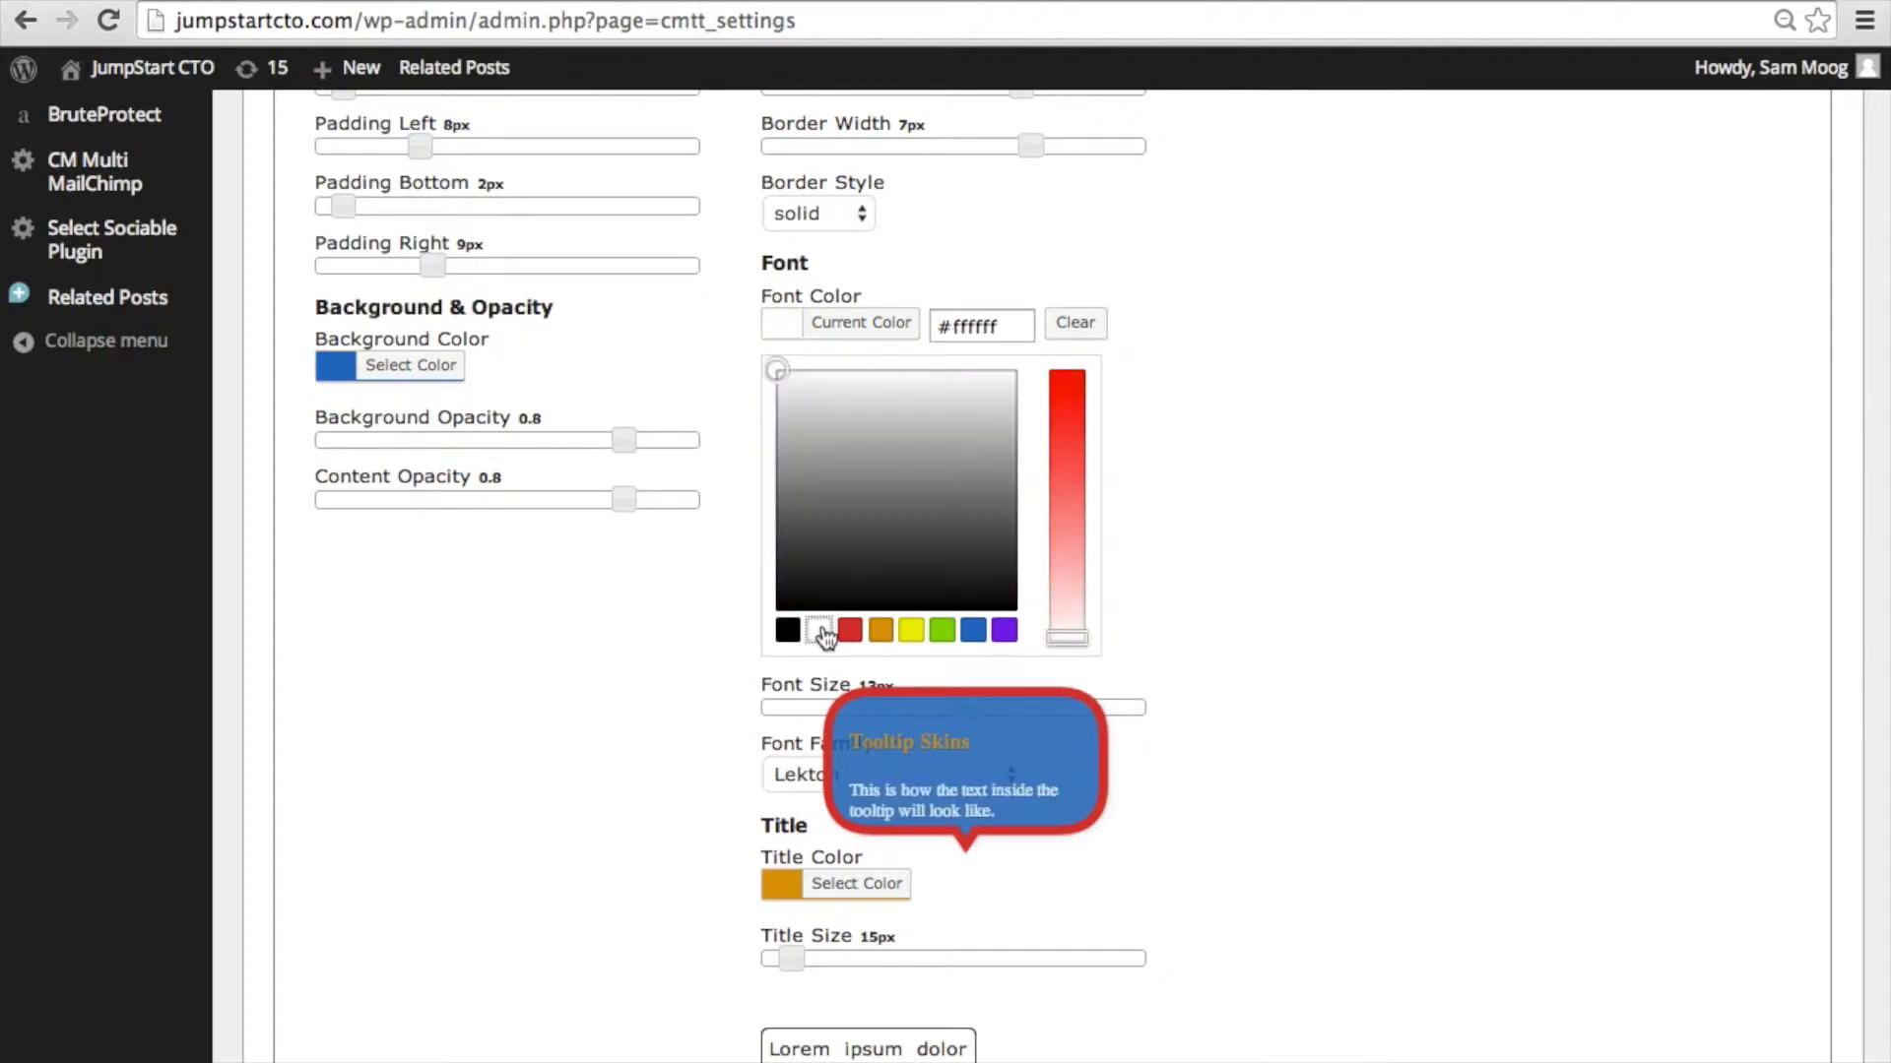
click(1363, 435)
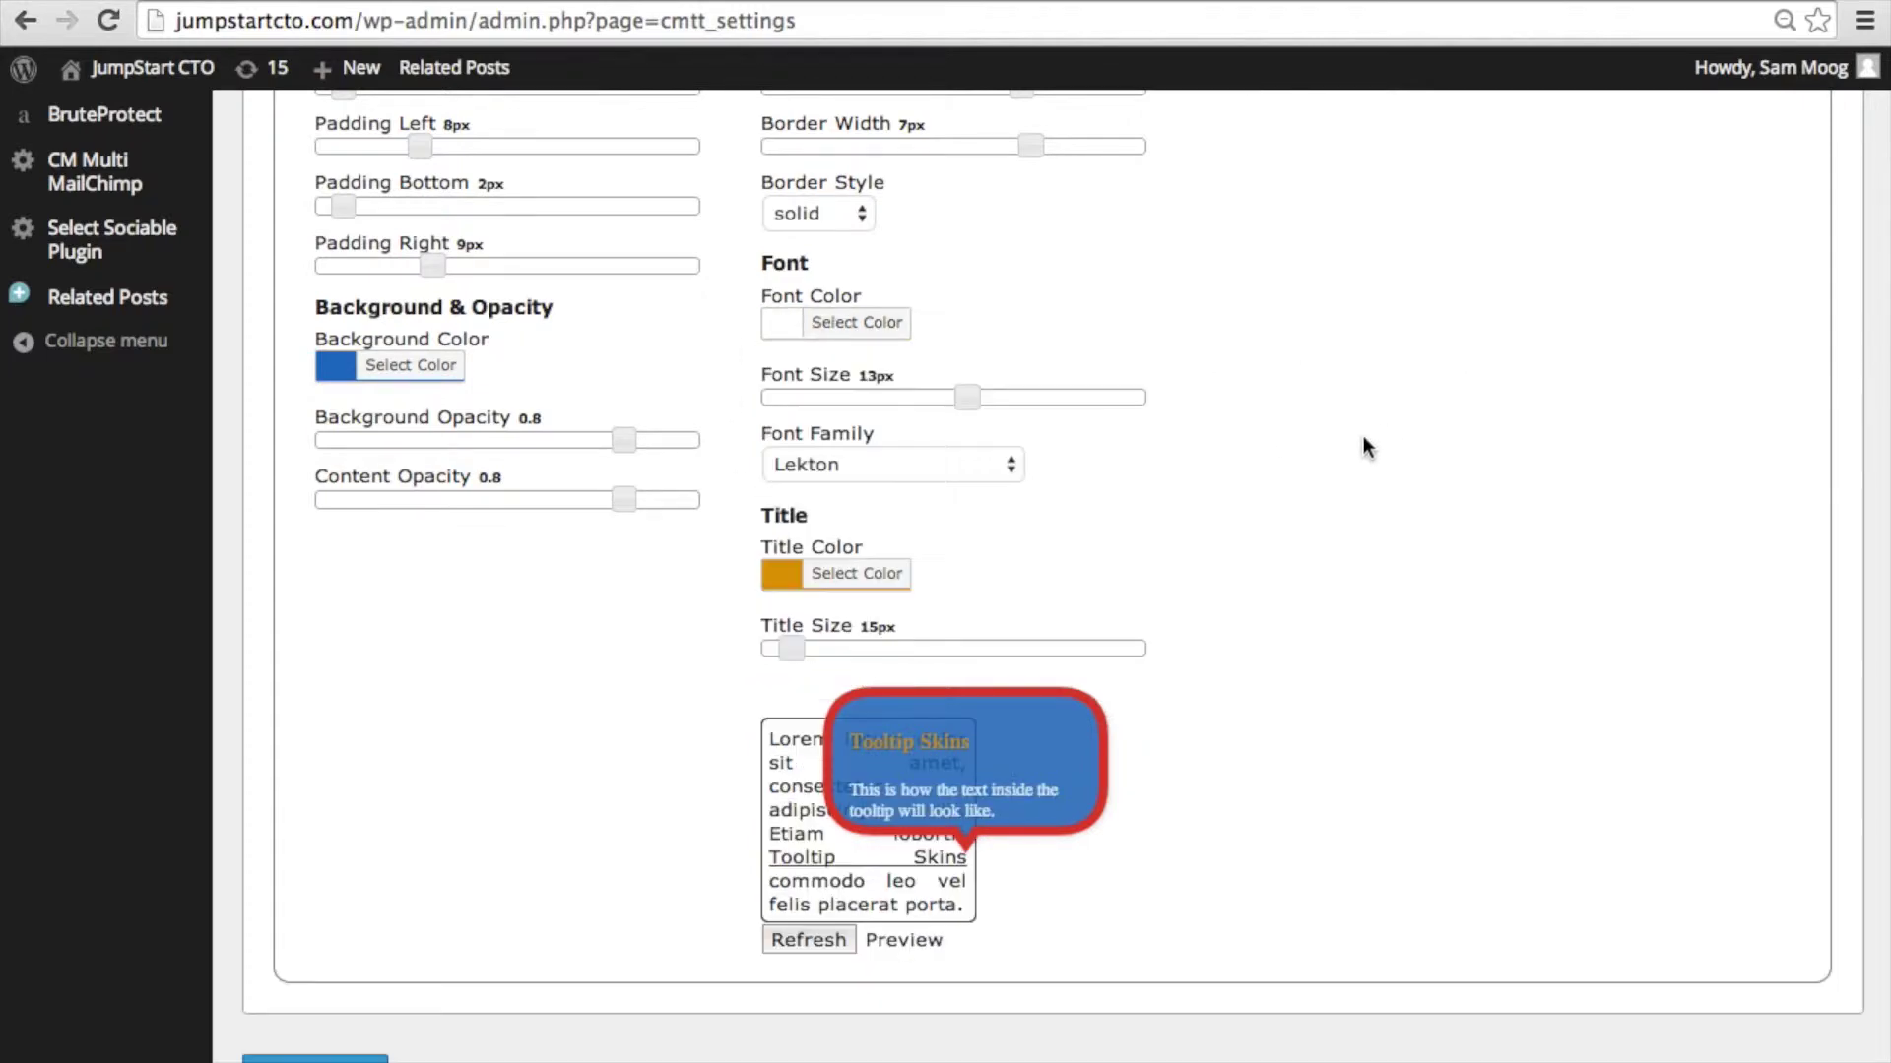
Set the tooltip title colour to white (#ffffff)
click(889, 576)
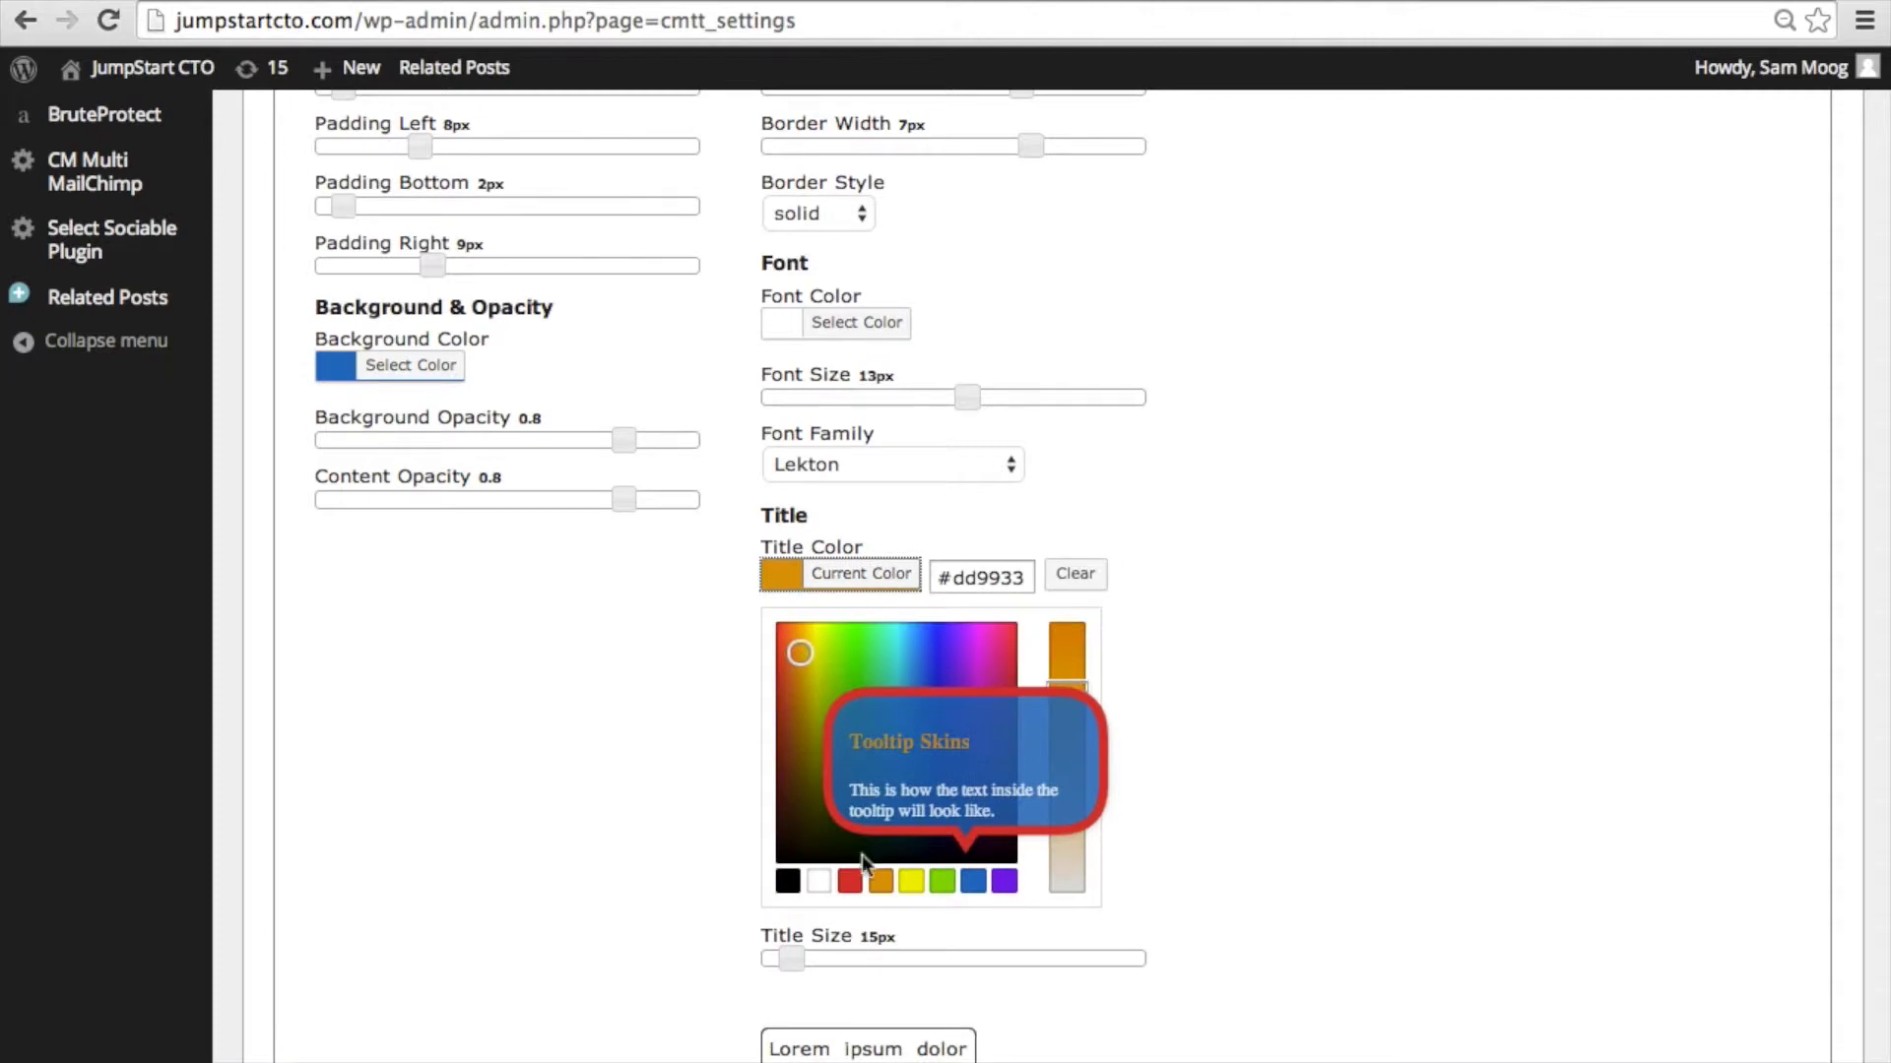
click(819, 882)
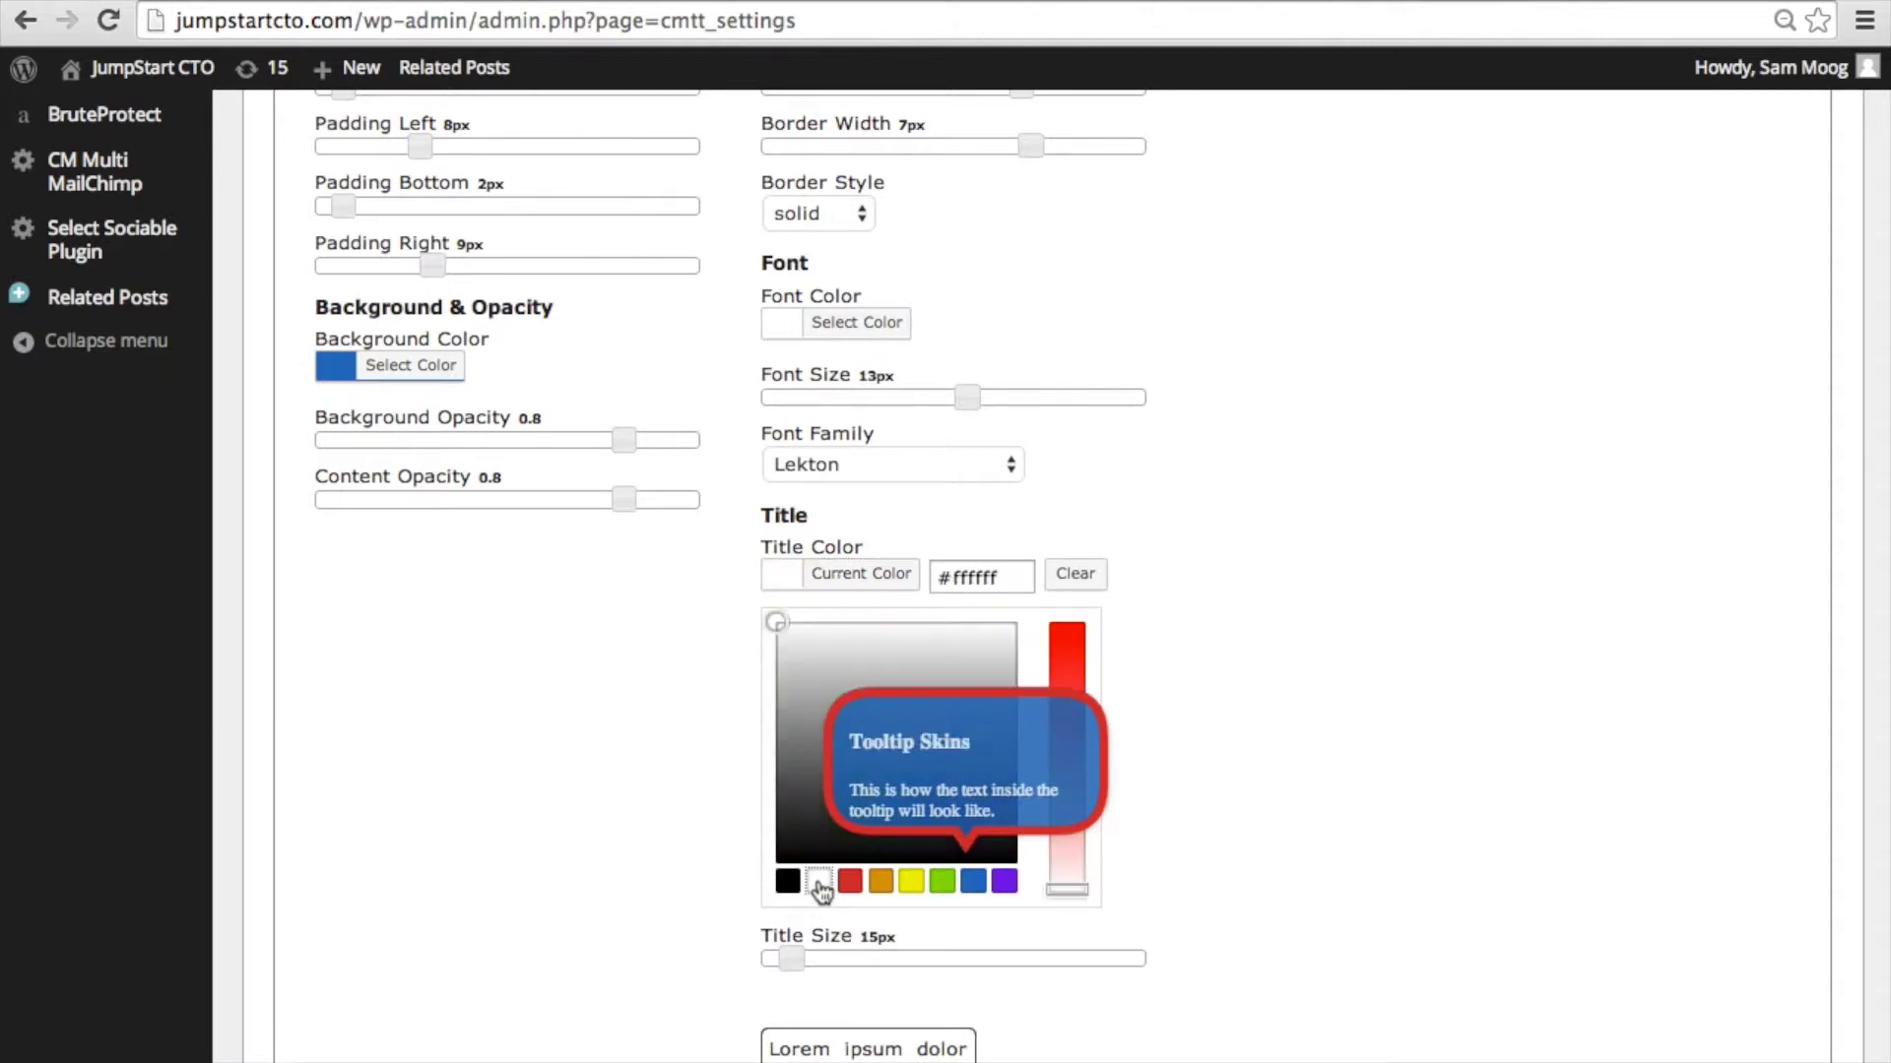
scroll(1232, 857, down, 4)
click(1238, 855)
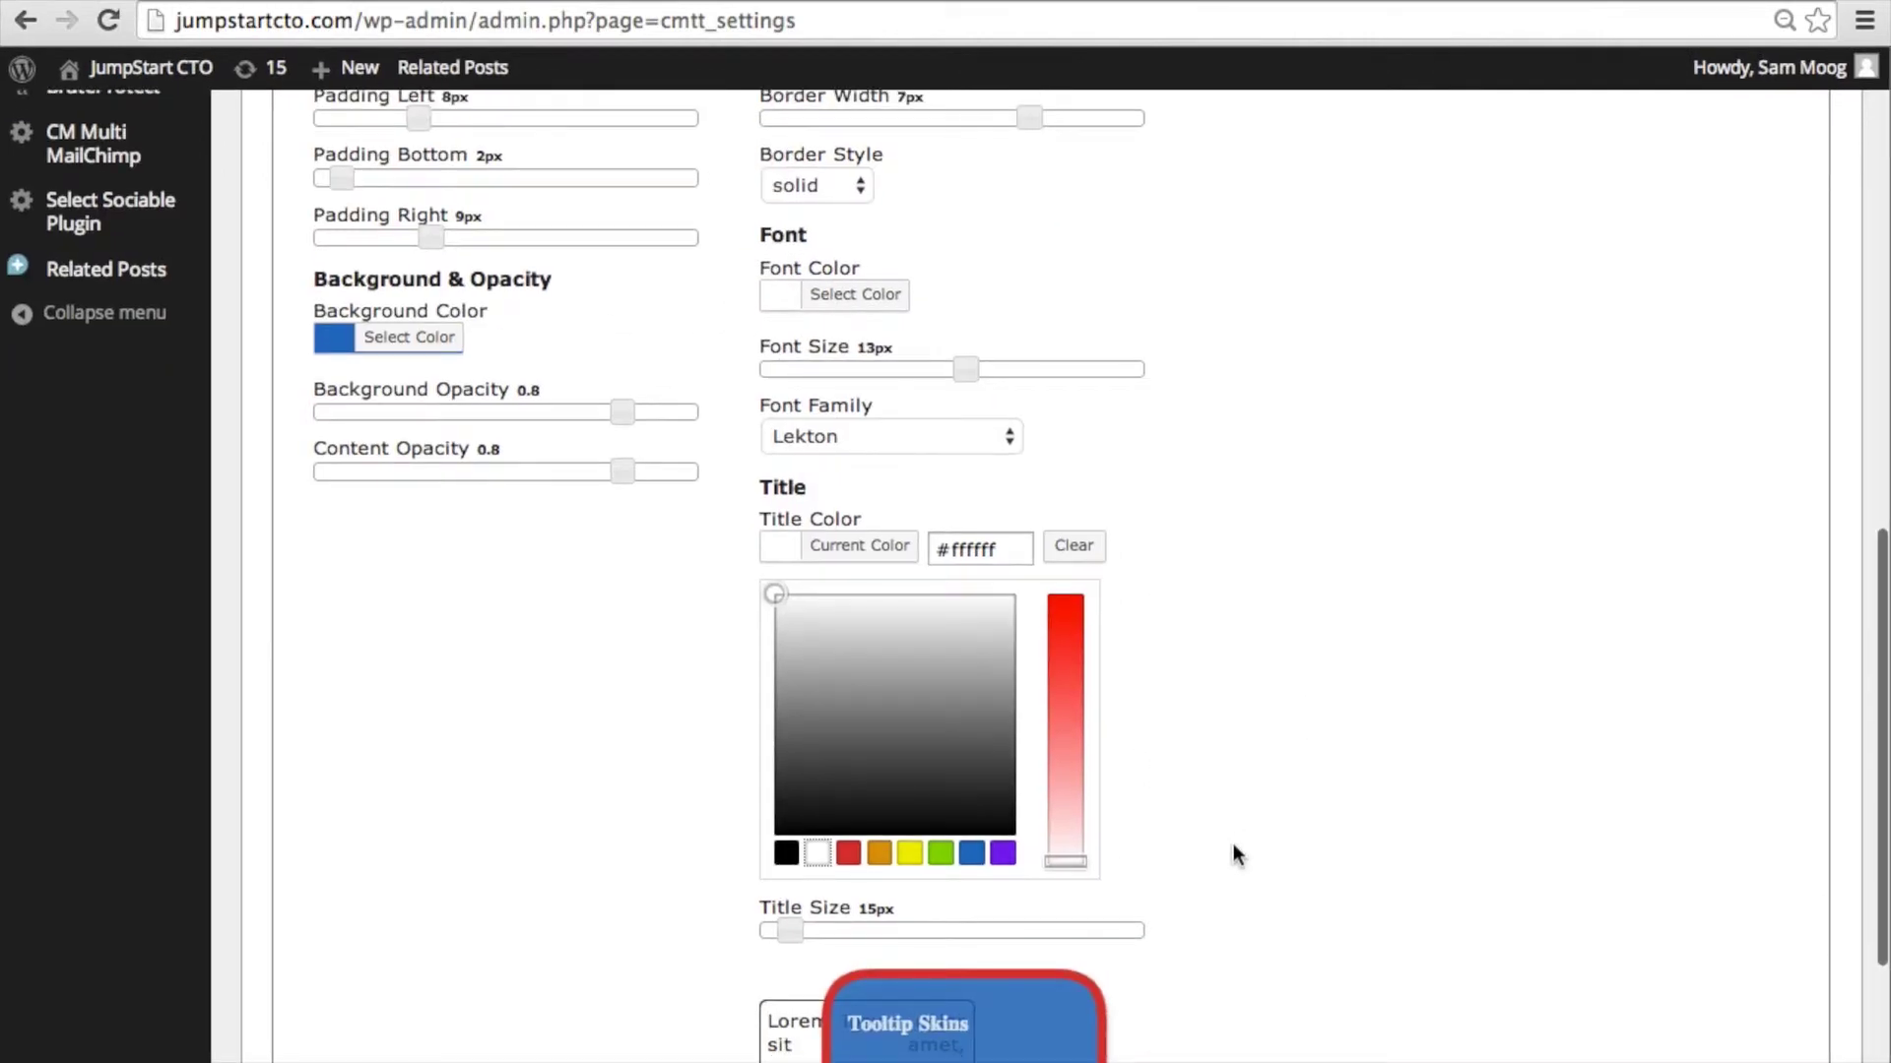
Keep the title size at 15px and reduce the tooltip font size to 8px
click(841, 618)
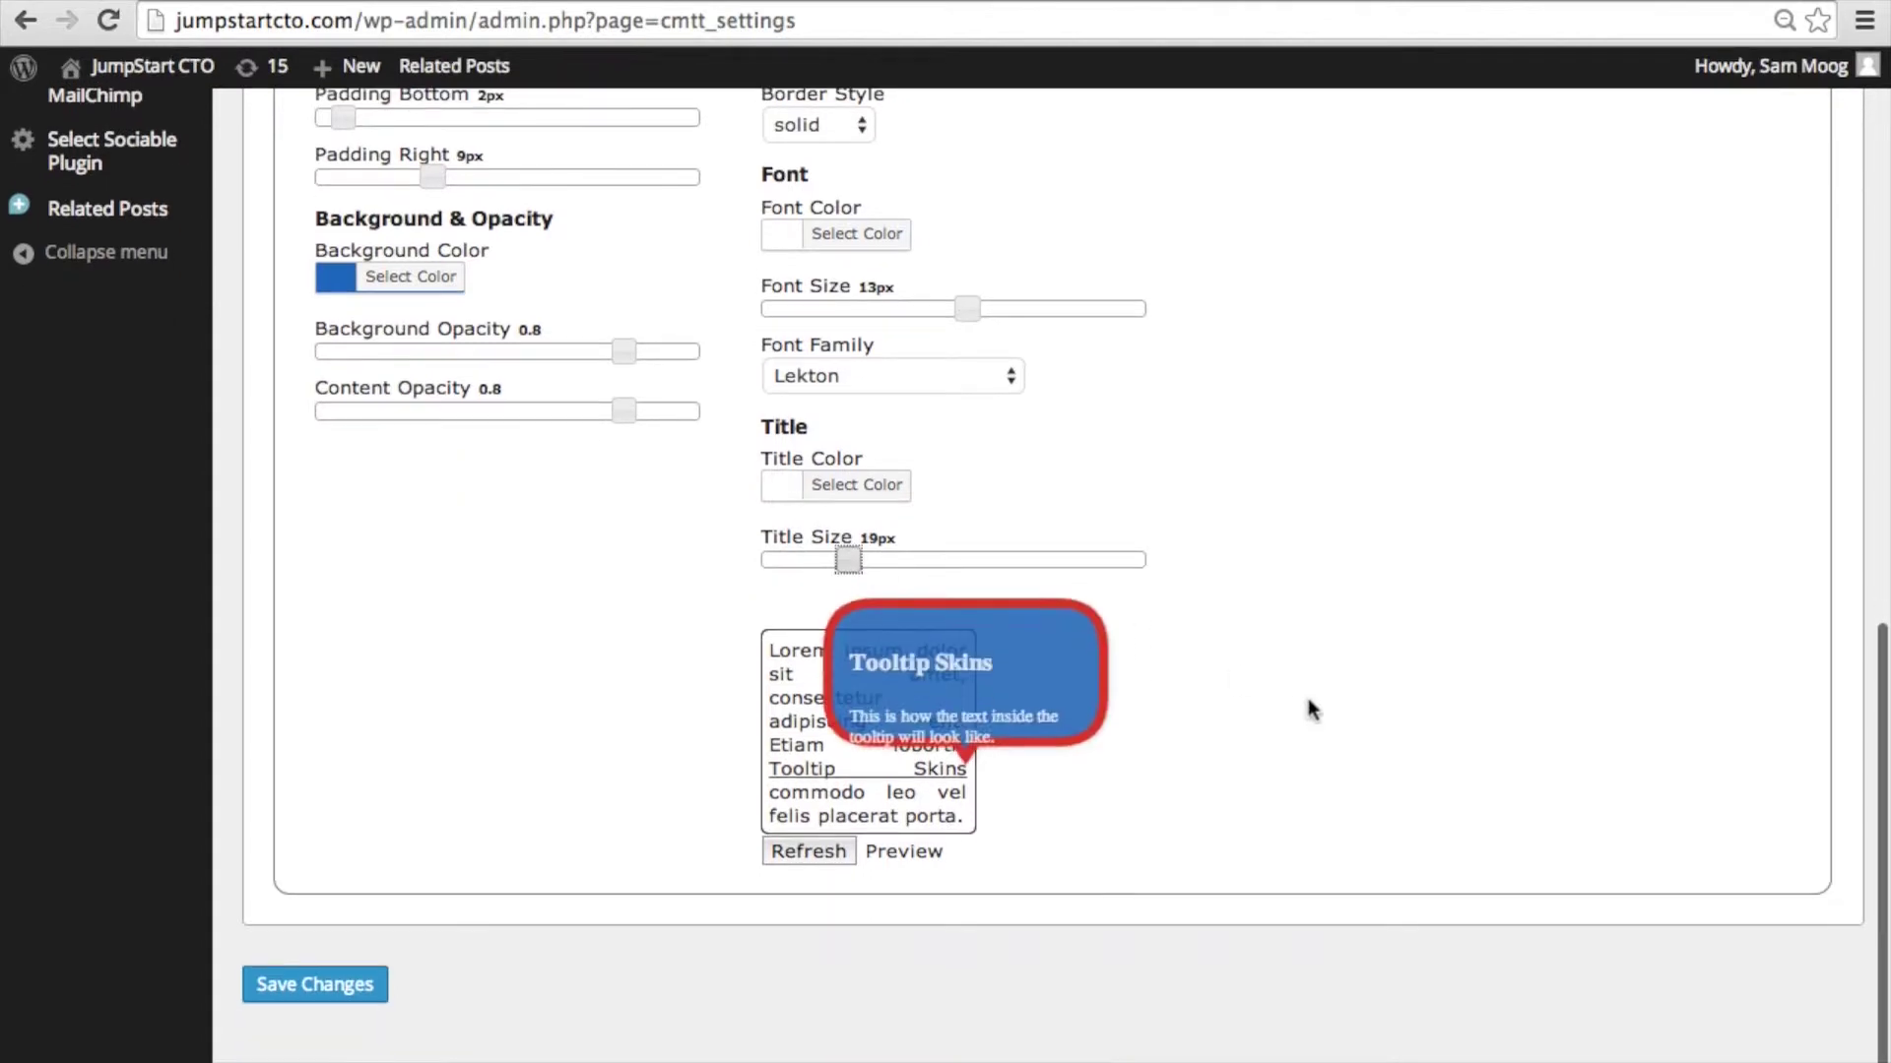
click(787, 582)
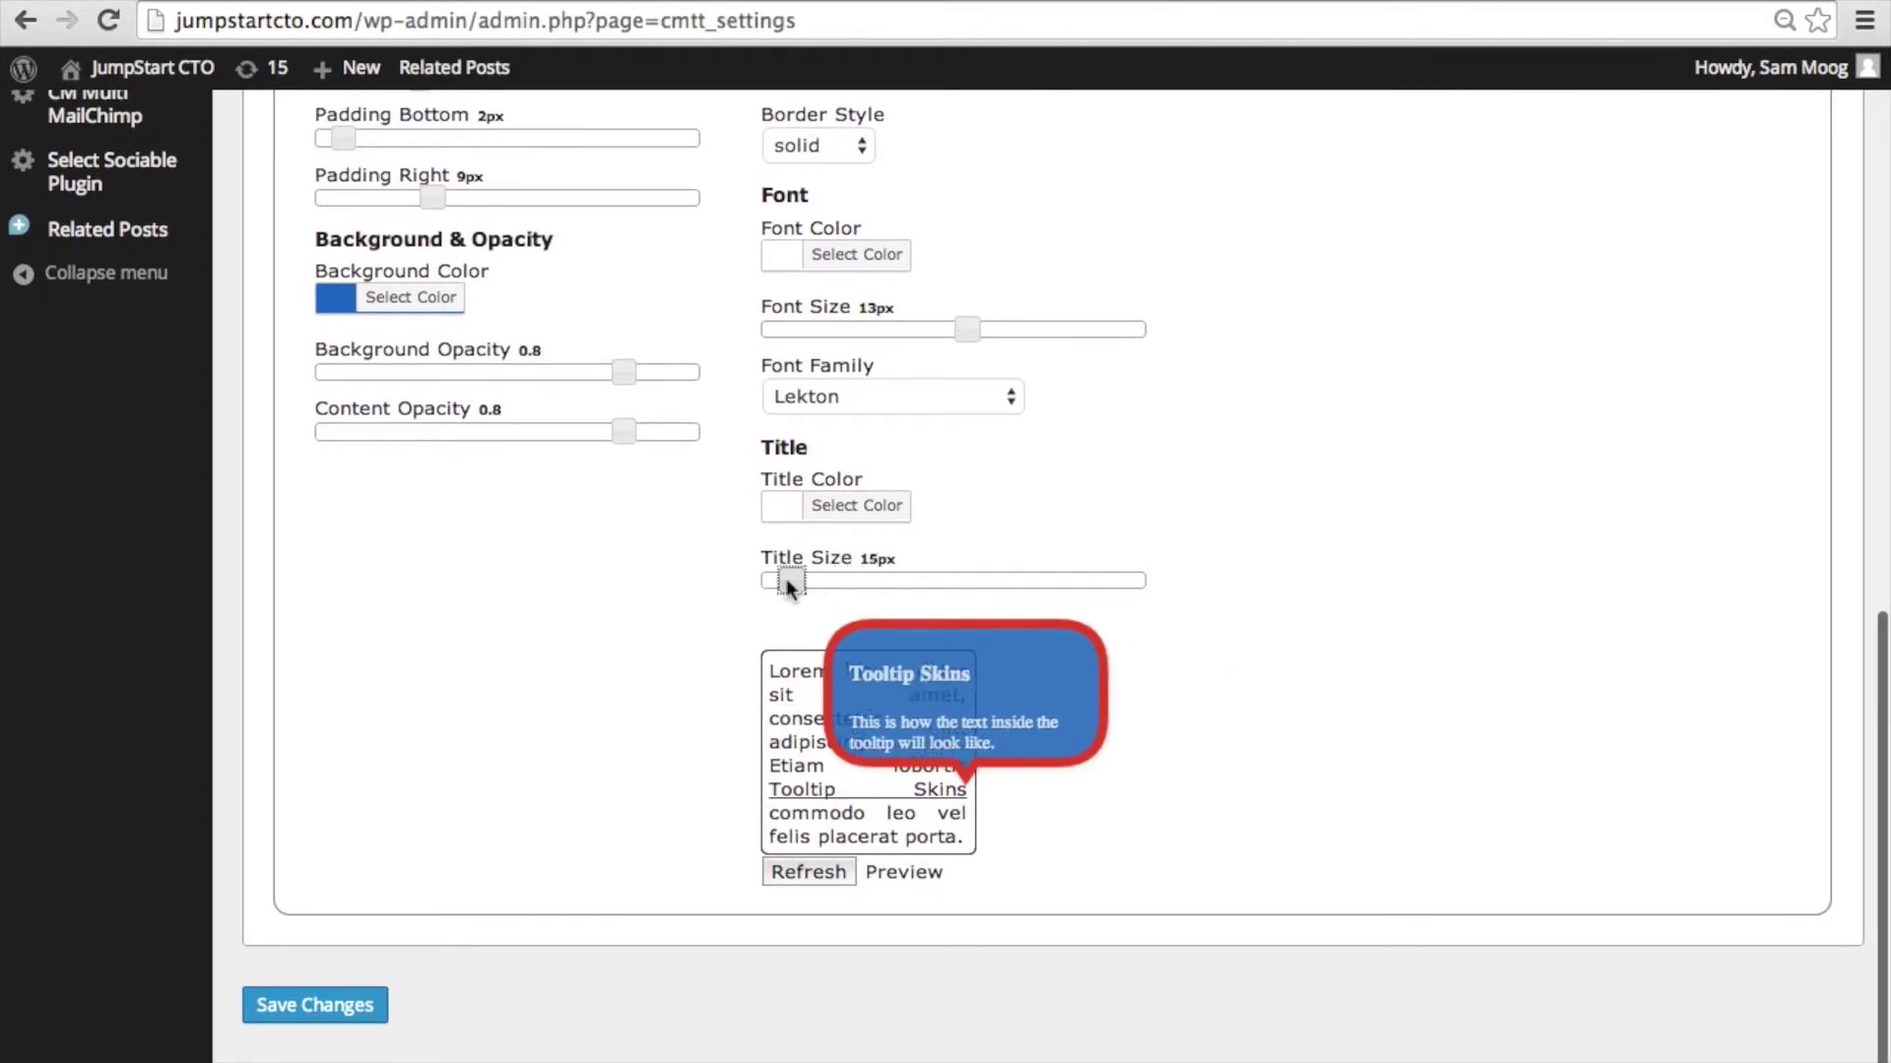
click(883, 329)
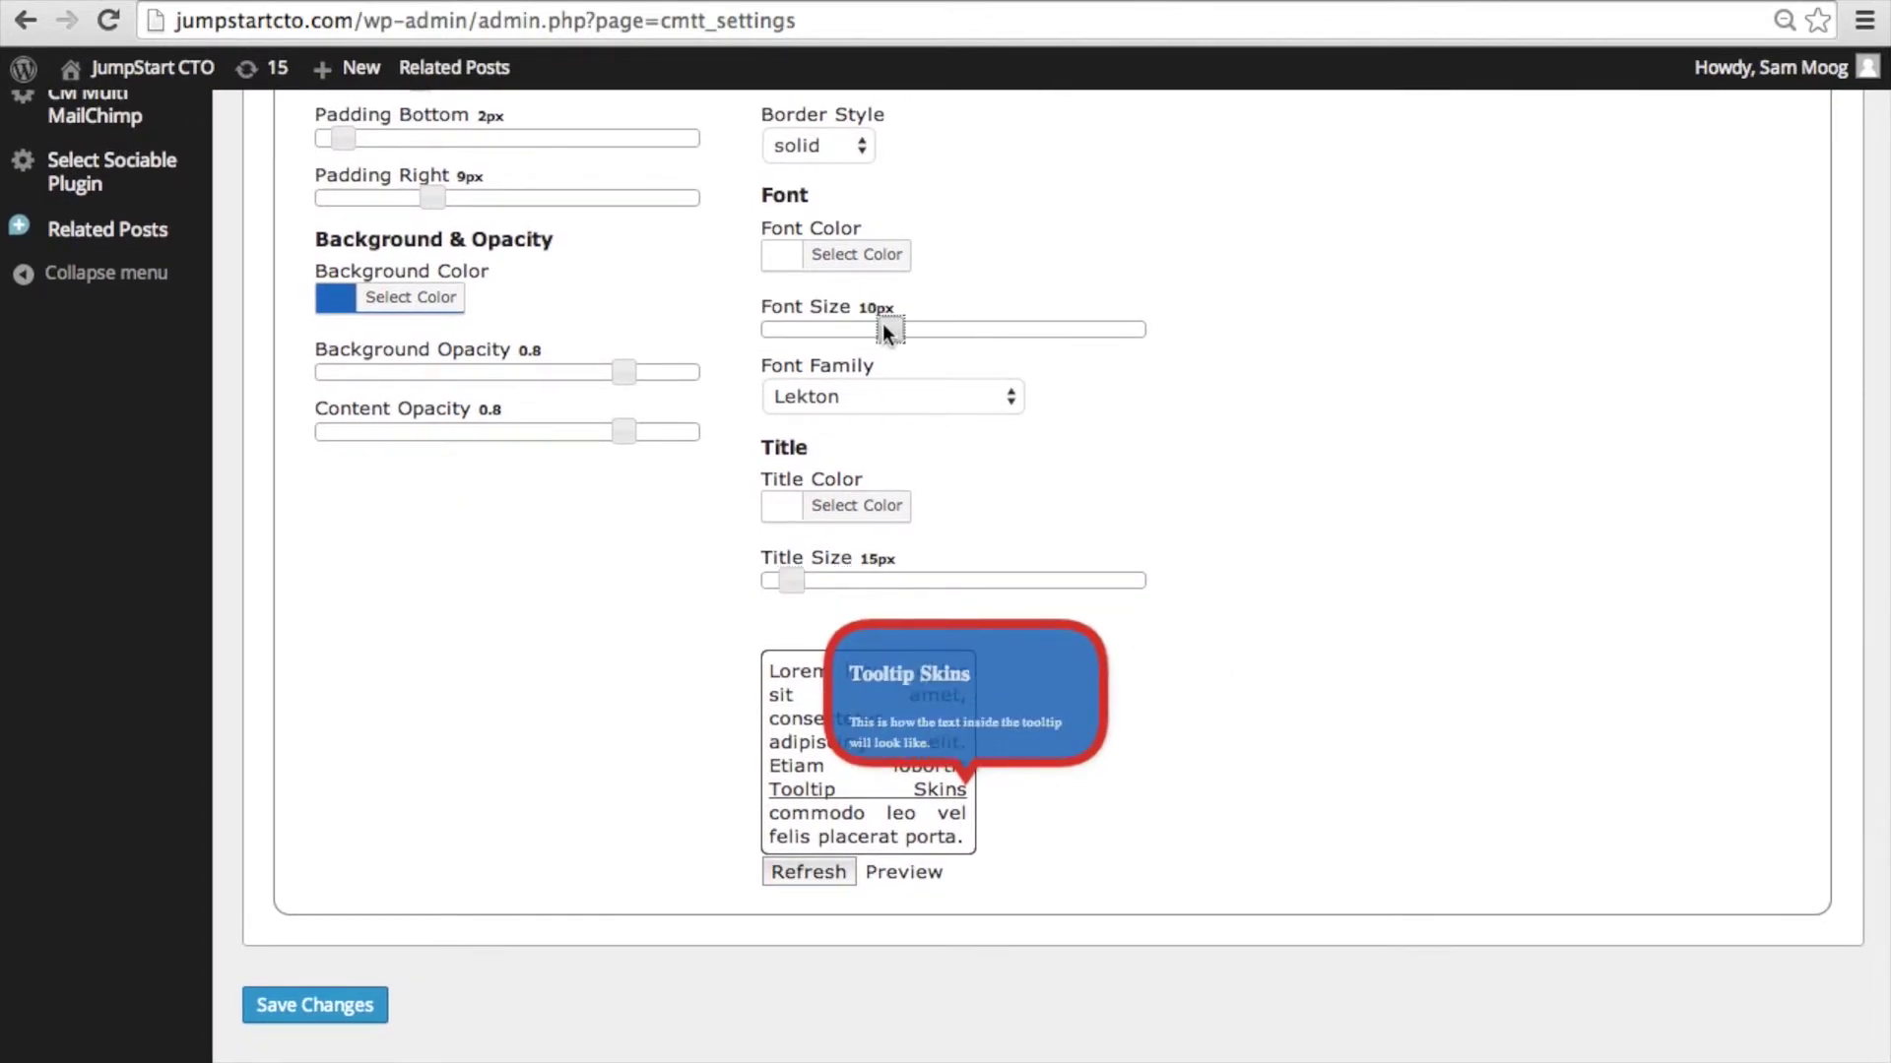
click(833, 329)
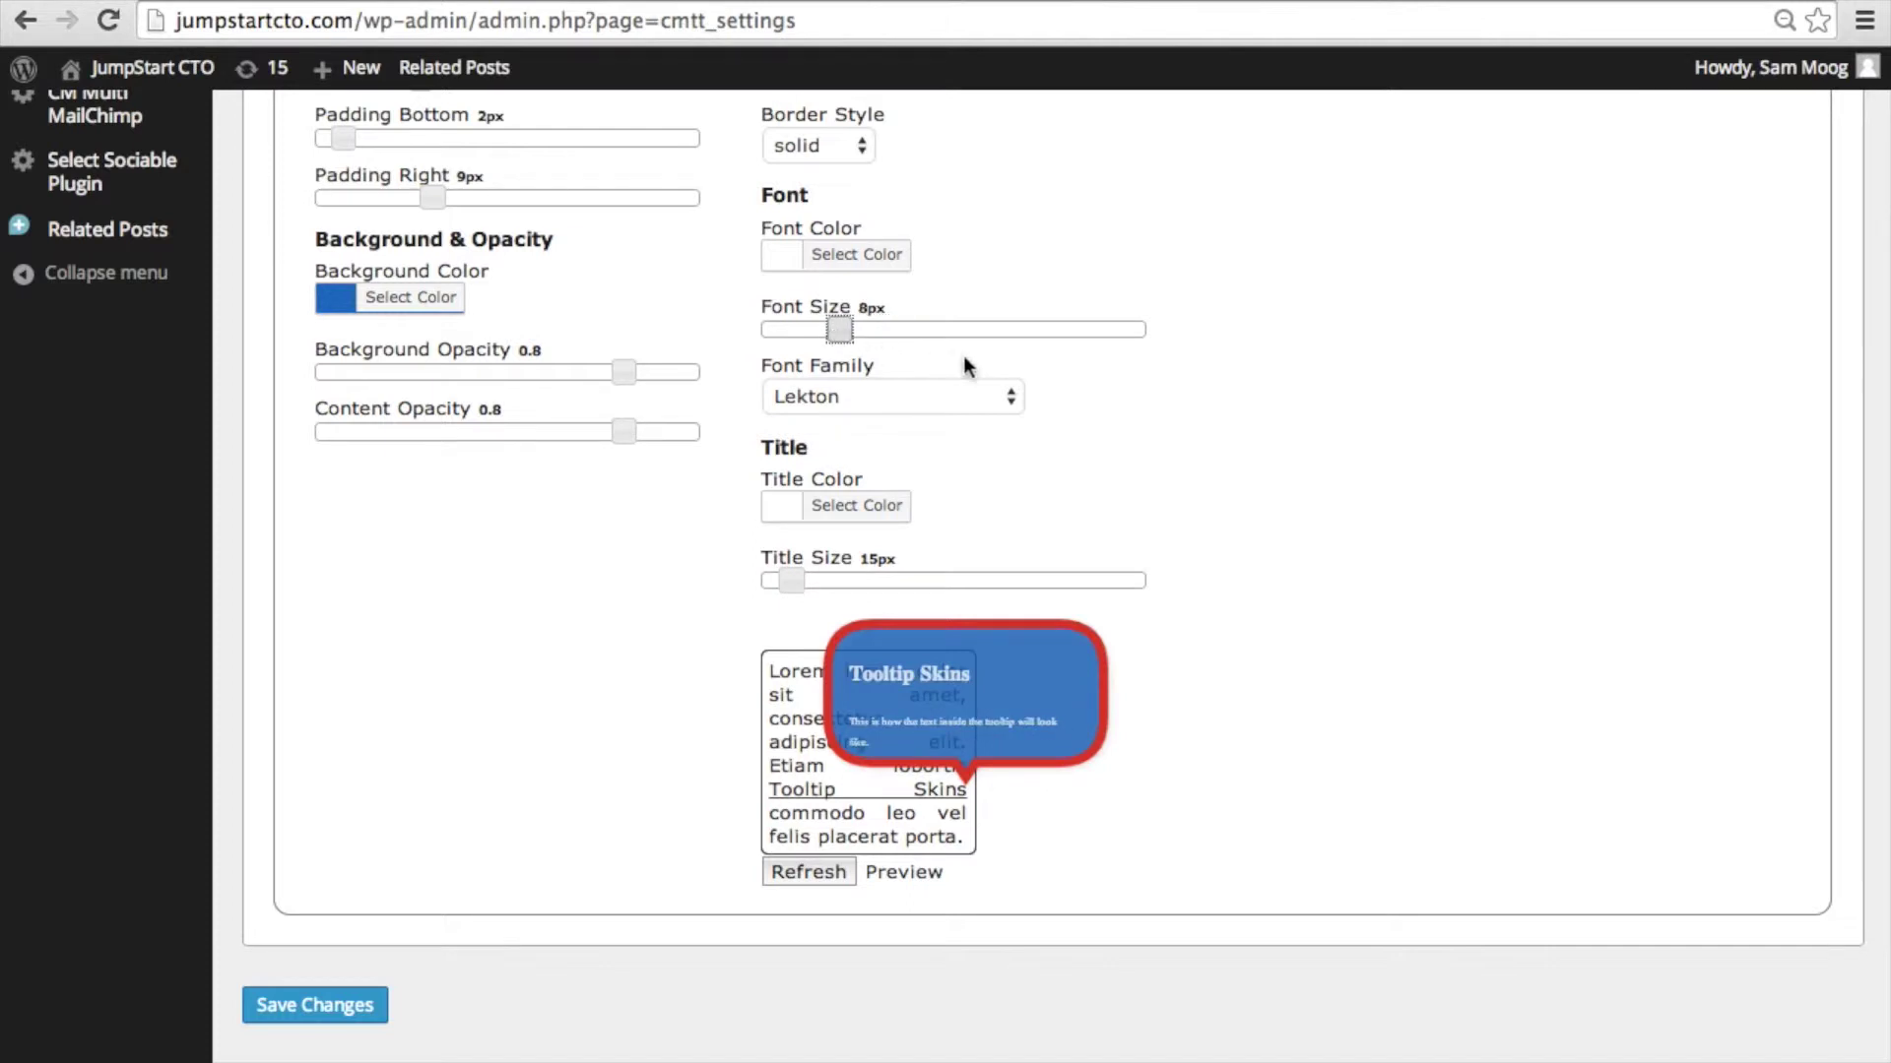
Change the tooltip font family to Open Sans and refresh the preview tooltip
click(1011, 404)
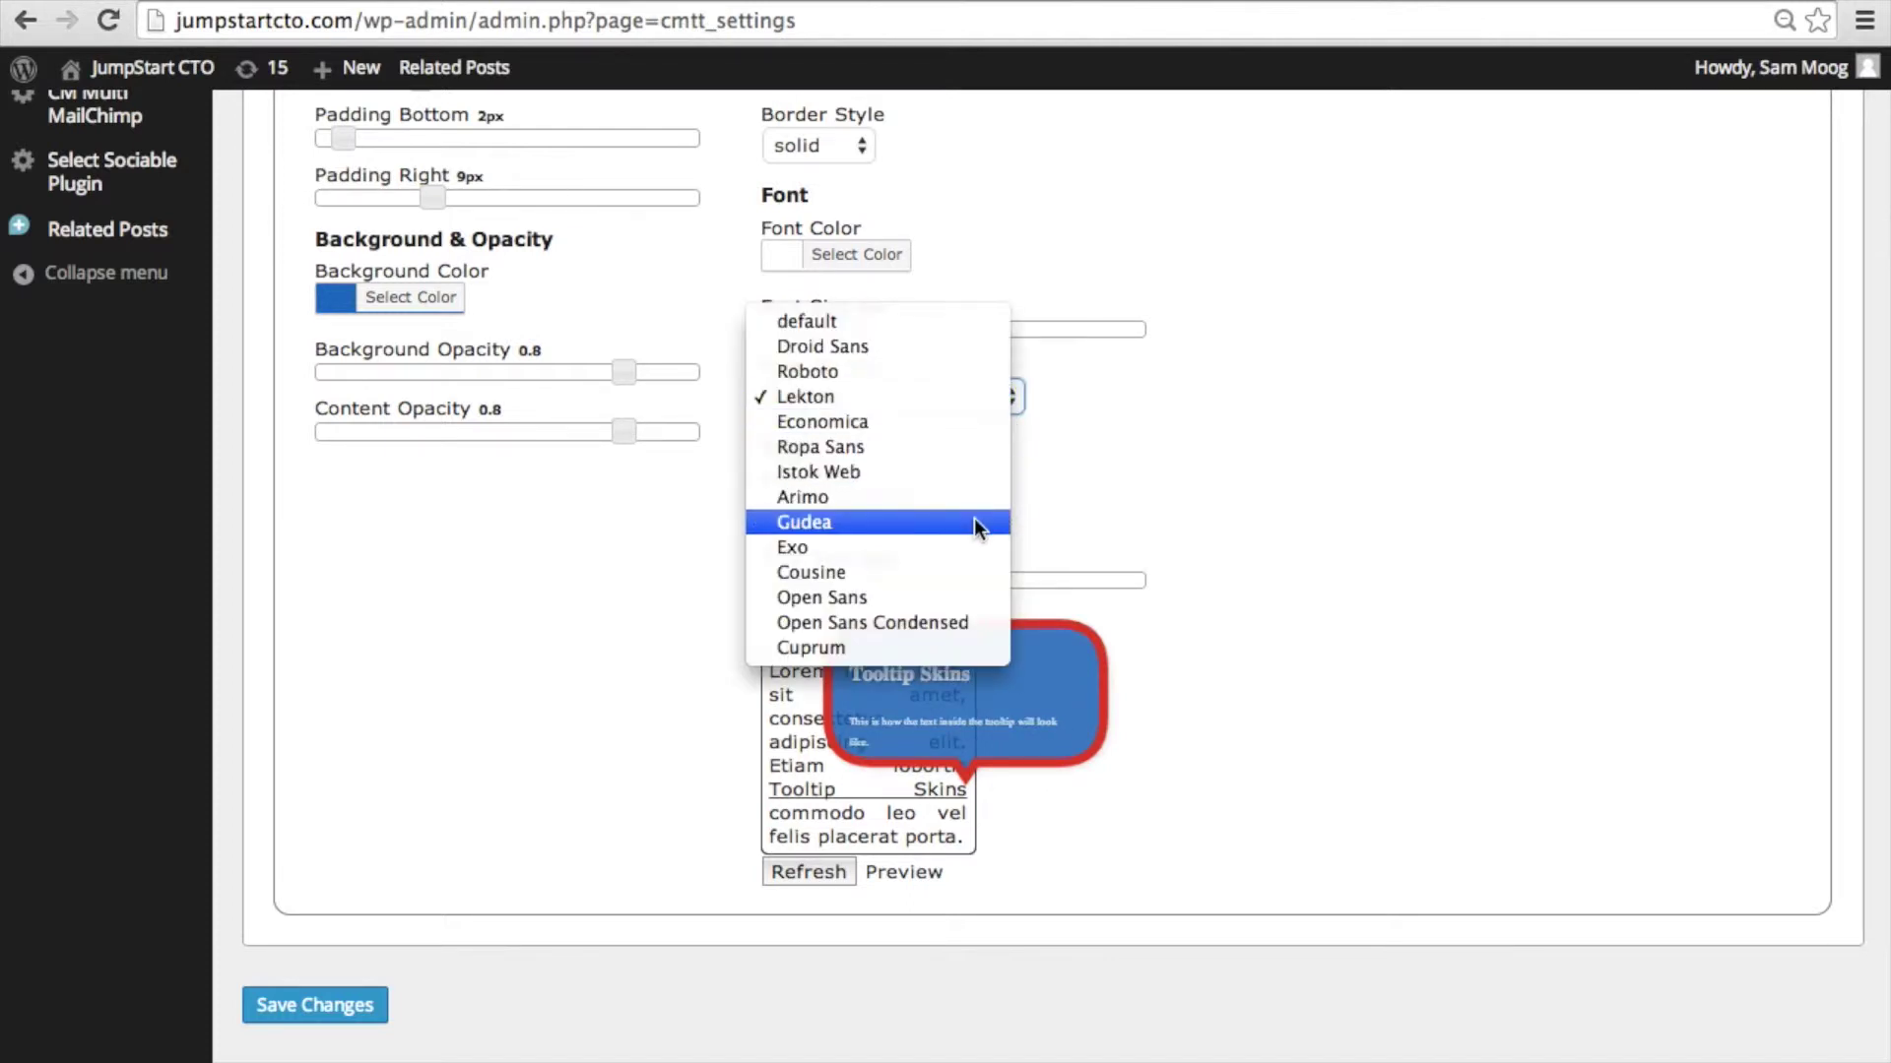
click(914, 474)
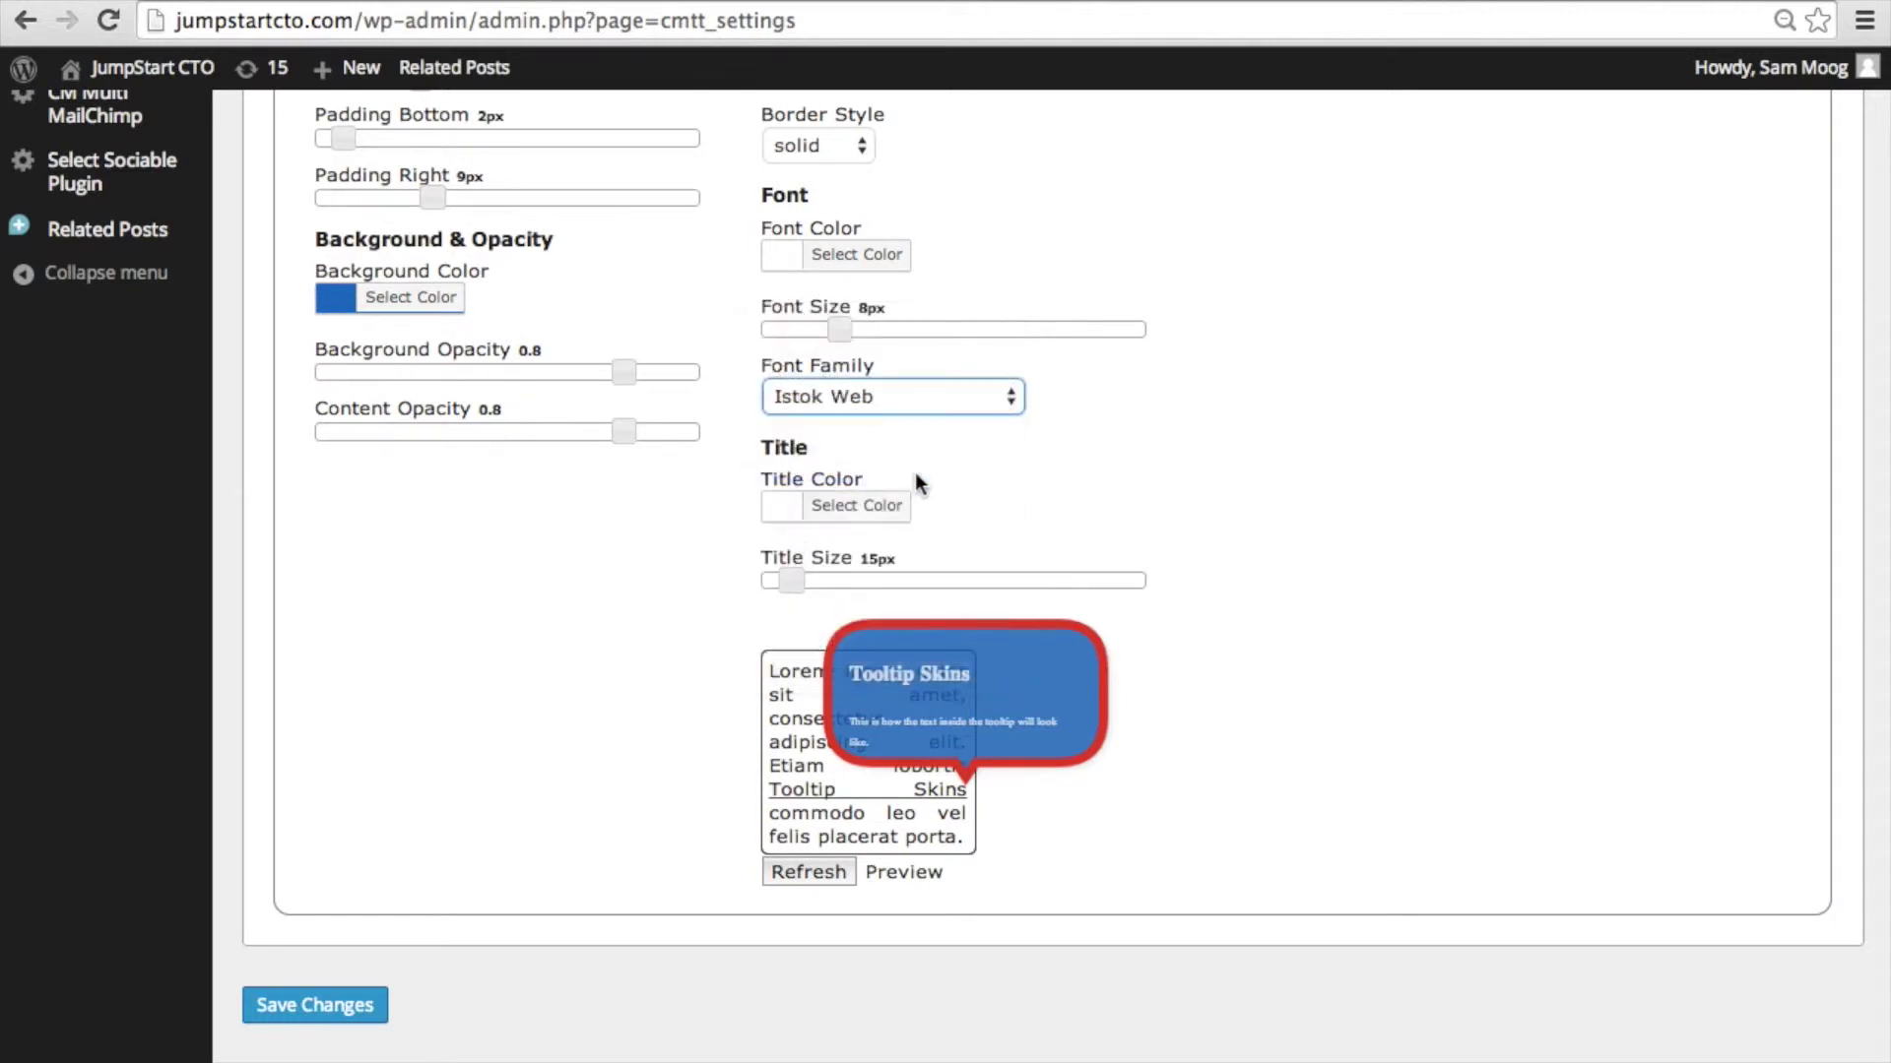
click(971, 404)
click(950, 526)
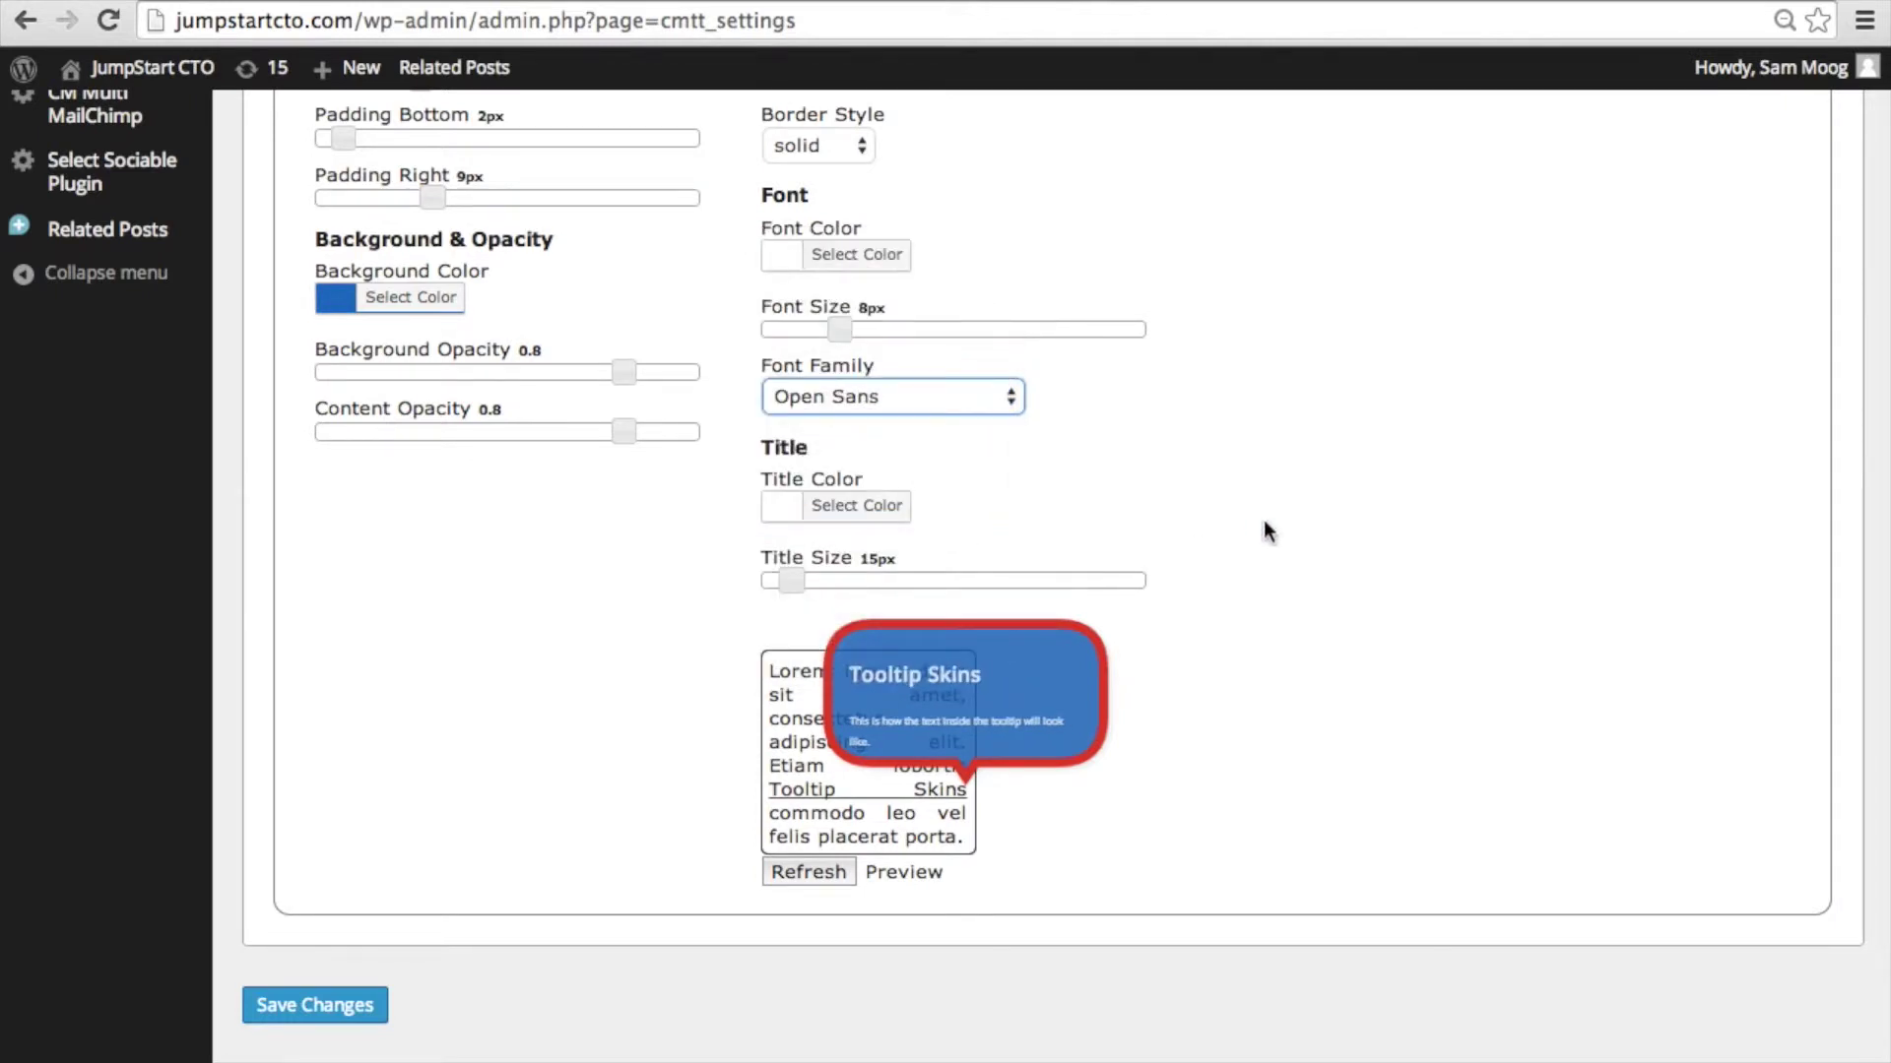
scroll(1269, 532, down, 1)
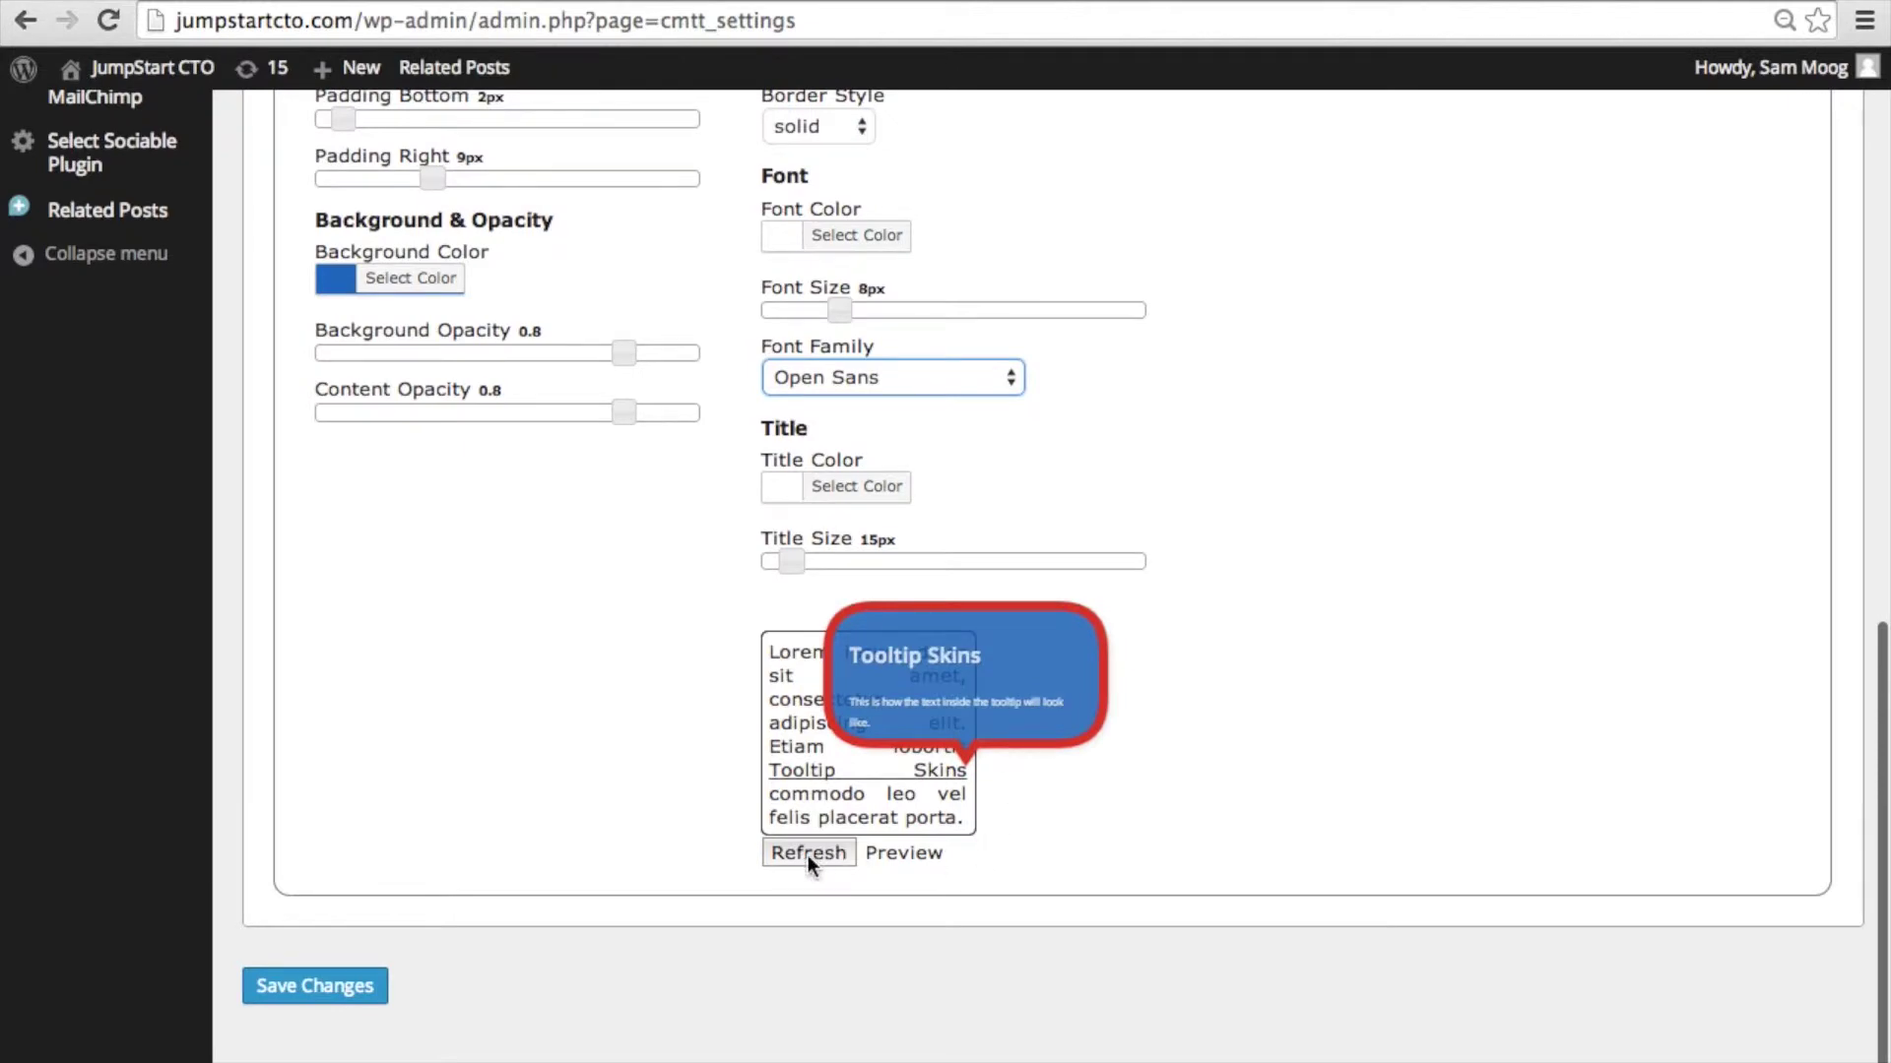
click(807, 855)
scroll(1012, 488, up, 2)
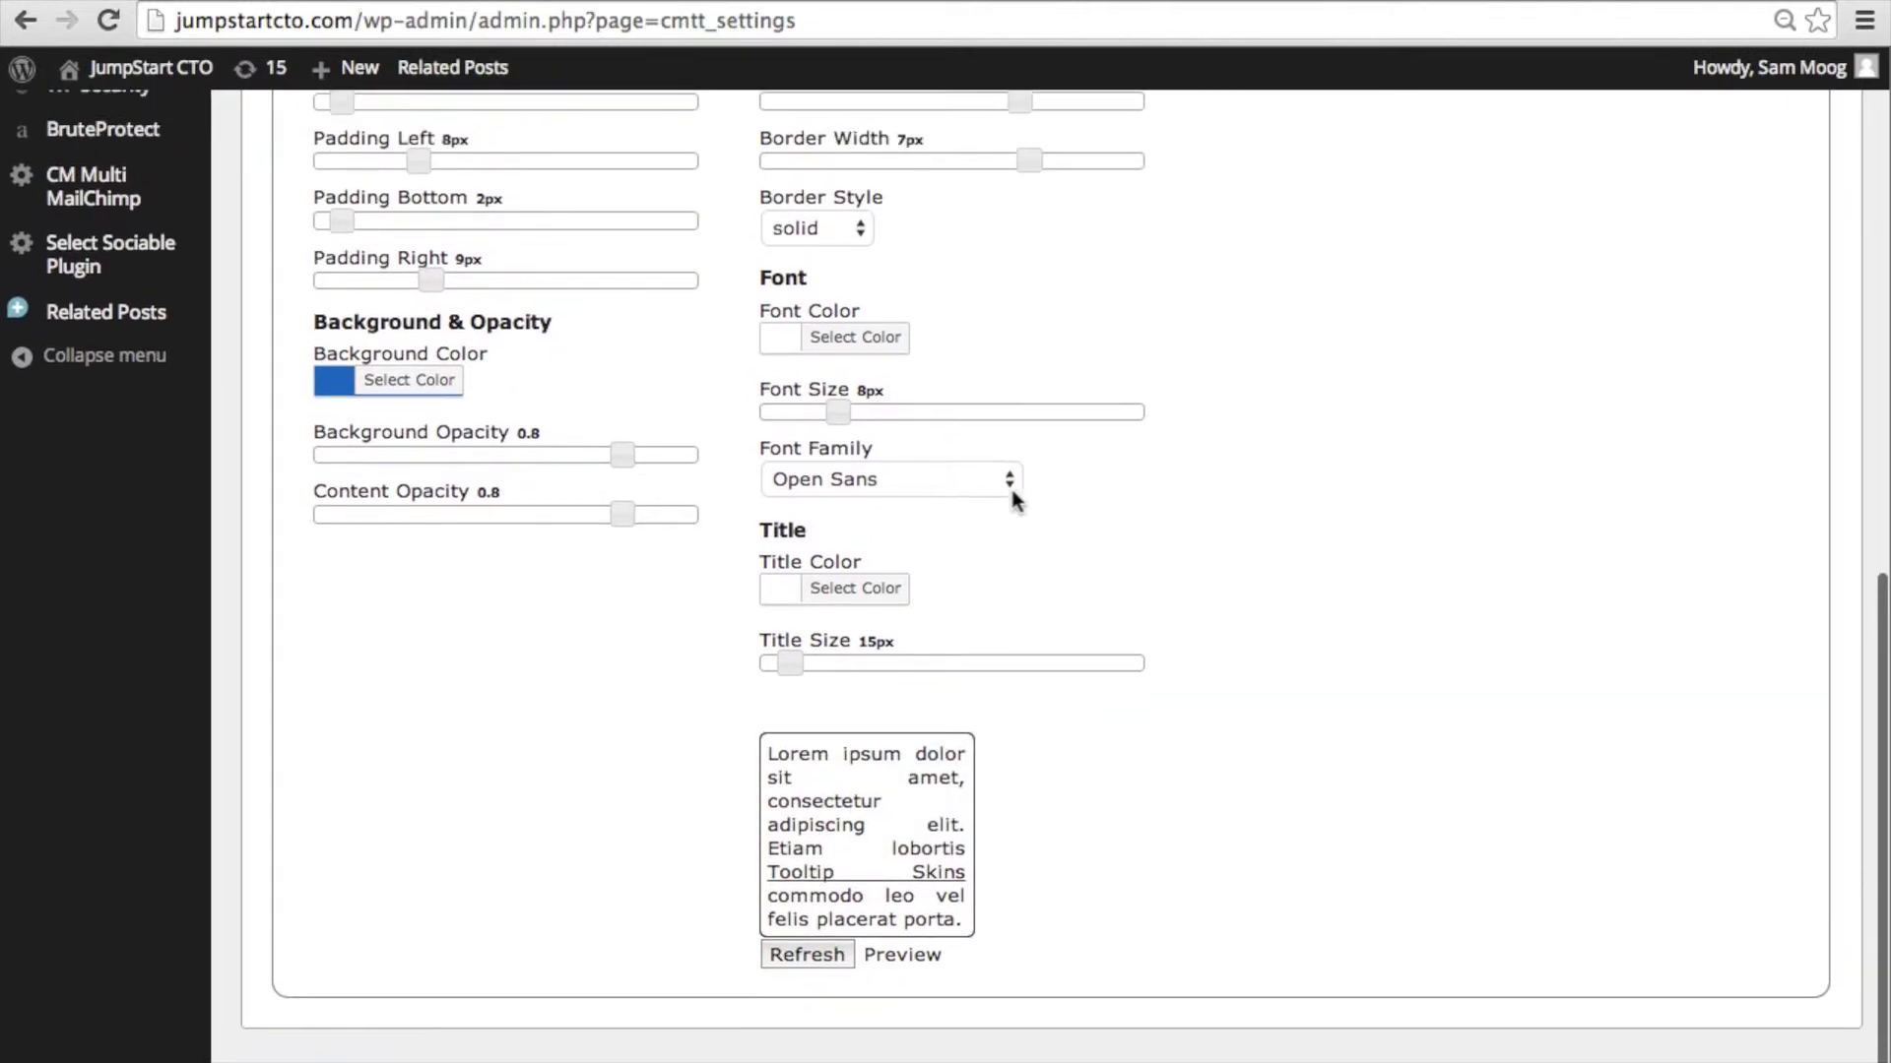
scroll(1013, 492, down, 2)
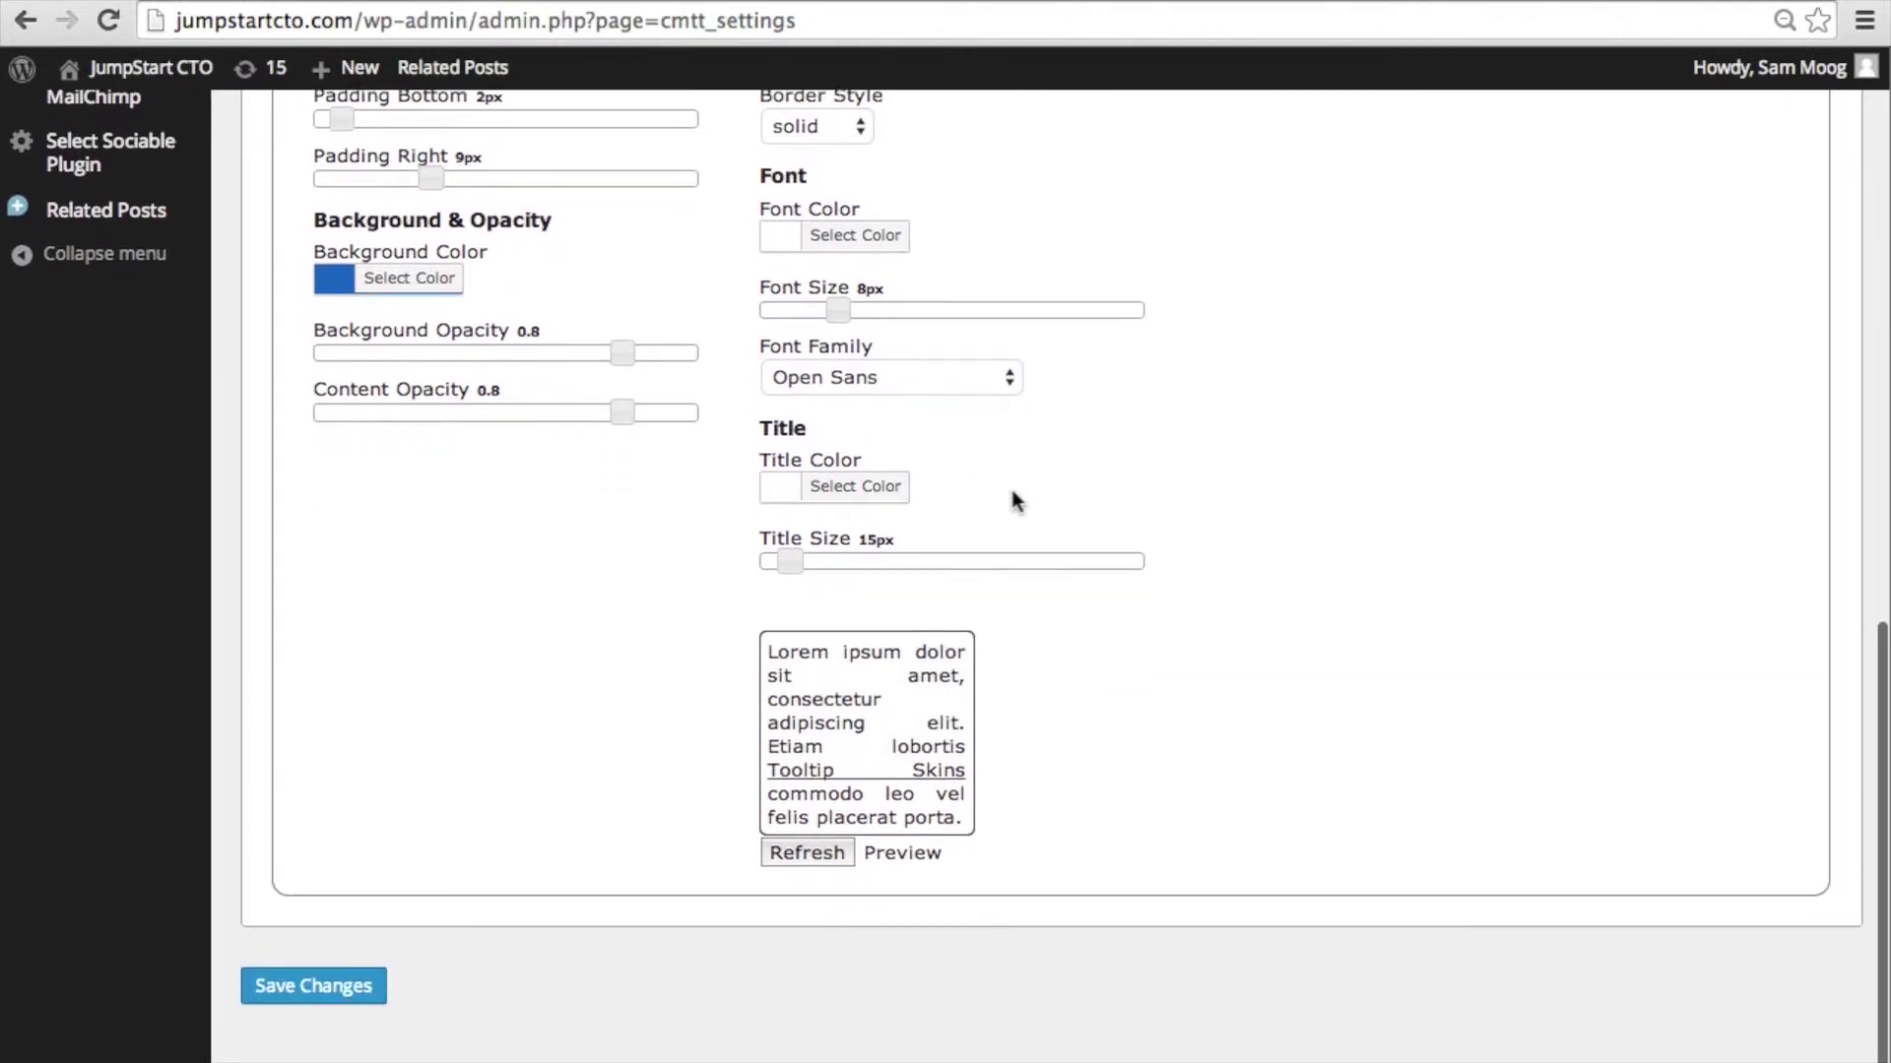
click(817, 853)
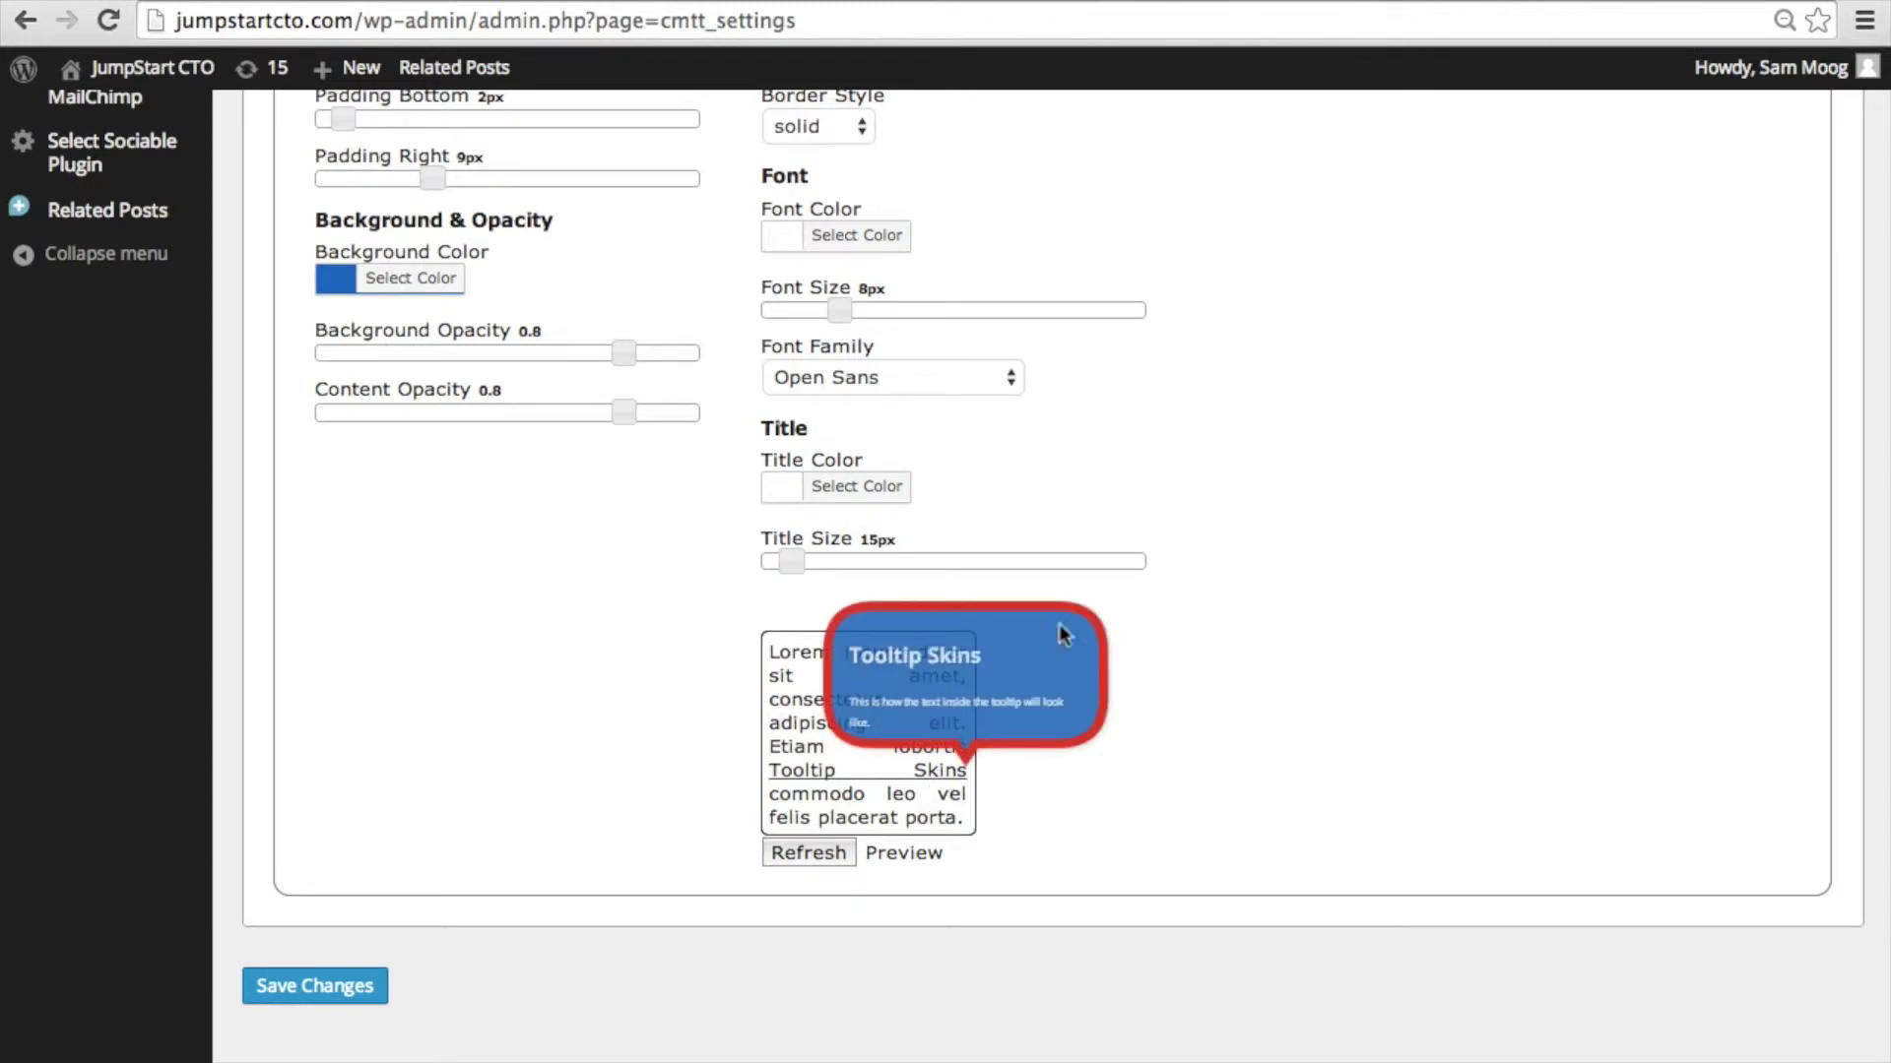
scroll(1278, 291, up, 15)
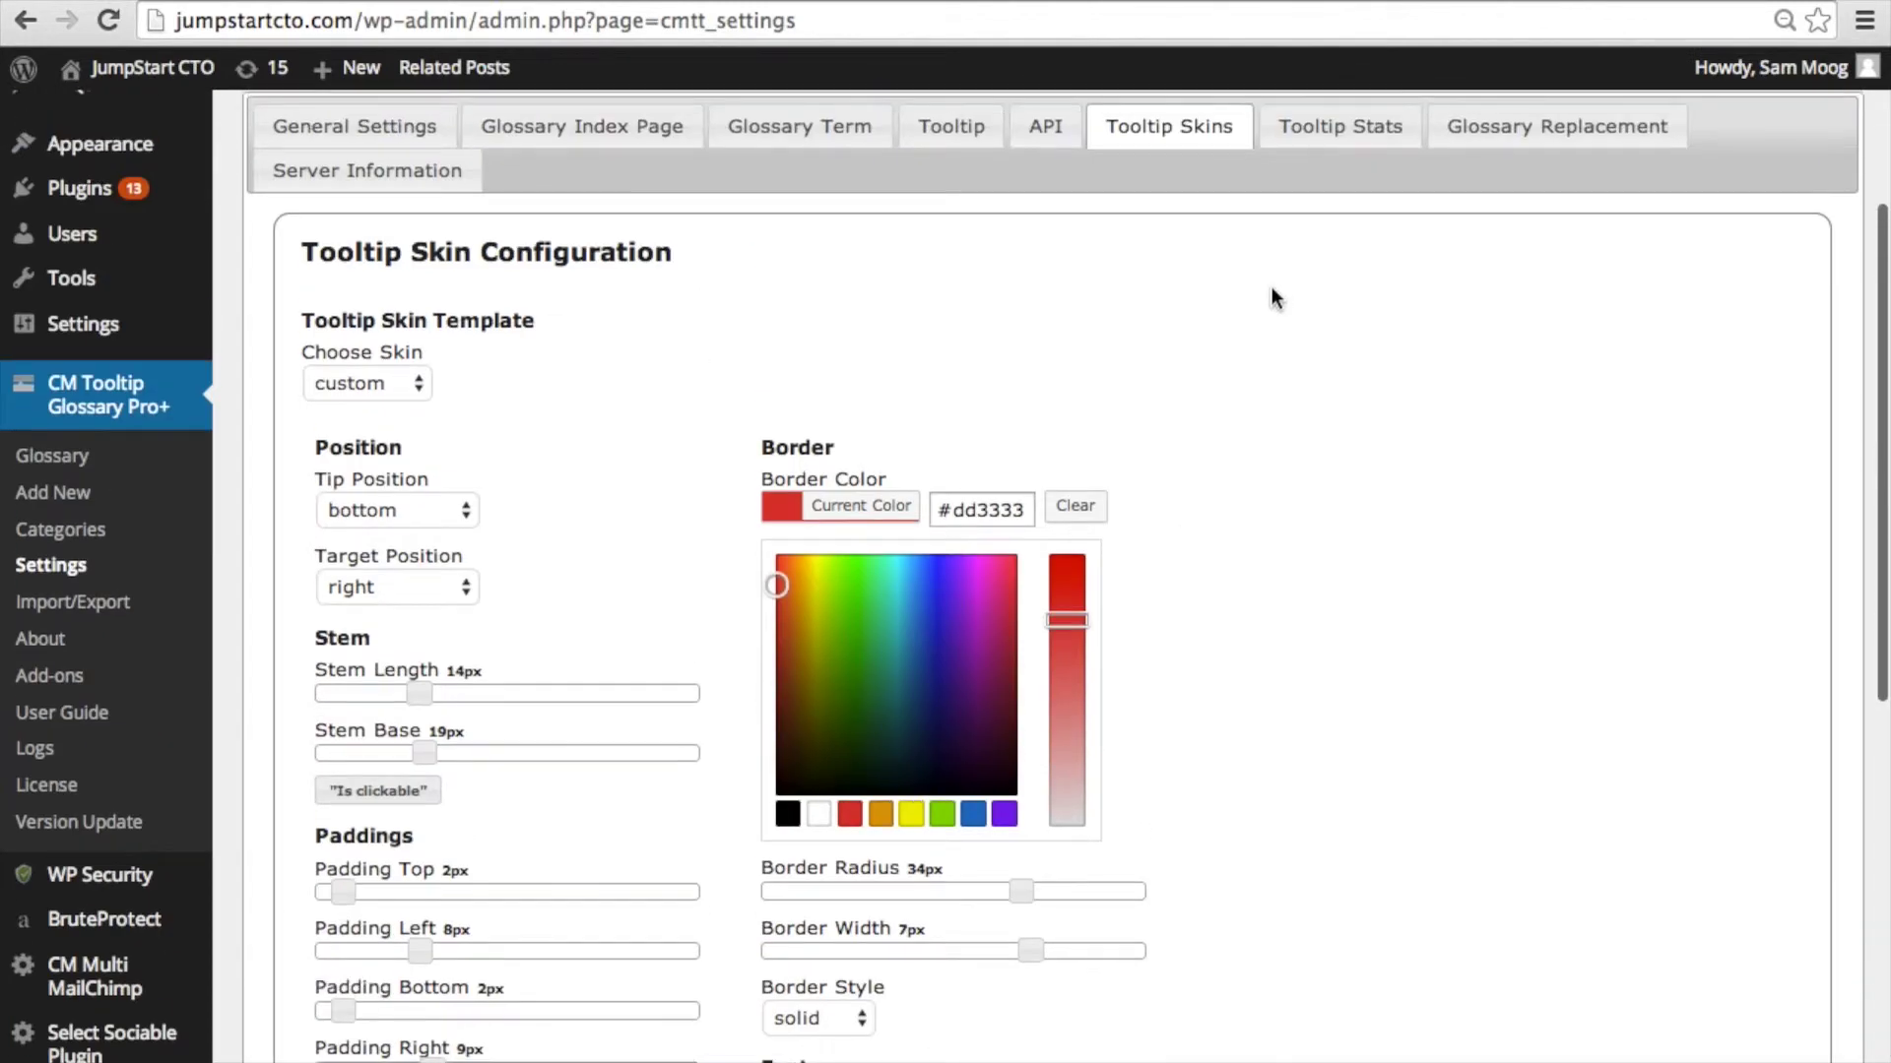
Scroll down through the tooltip skin settings page
scroll(1332, 562, down, 5)
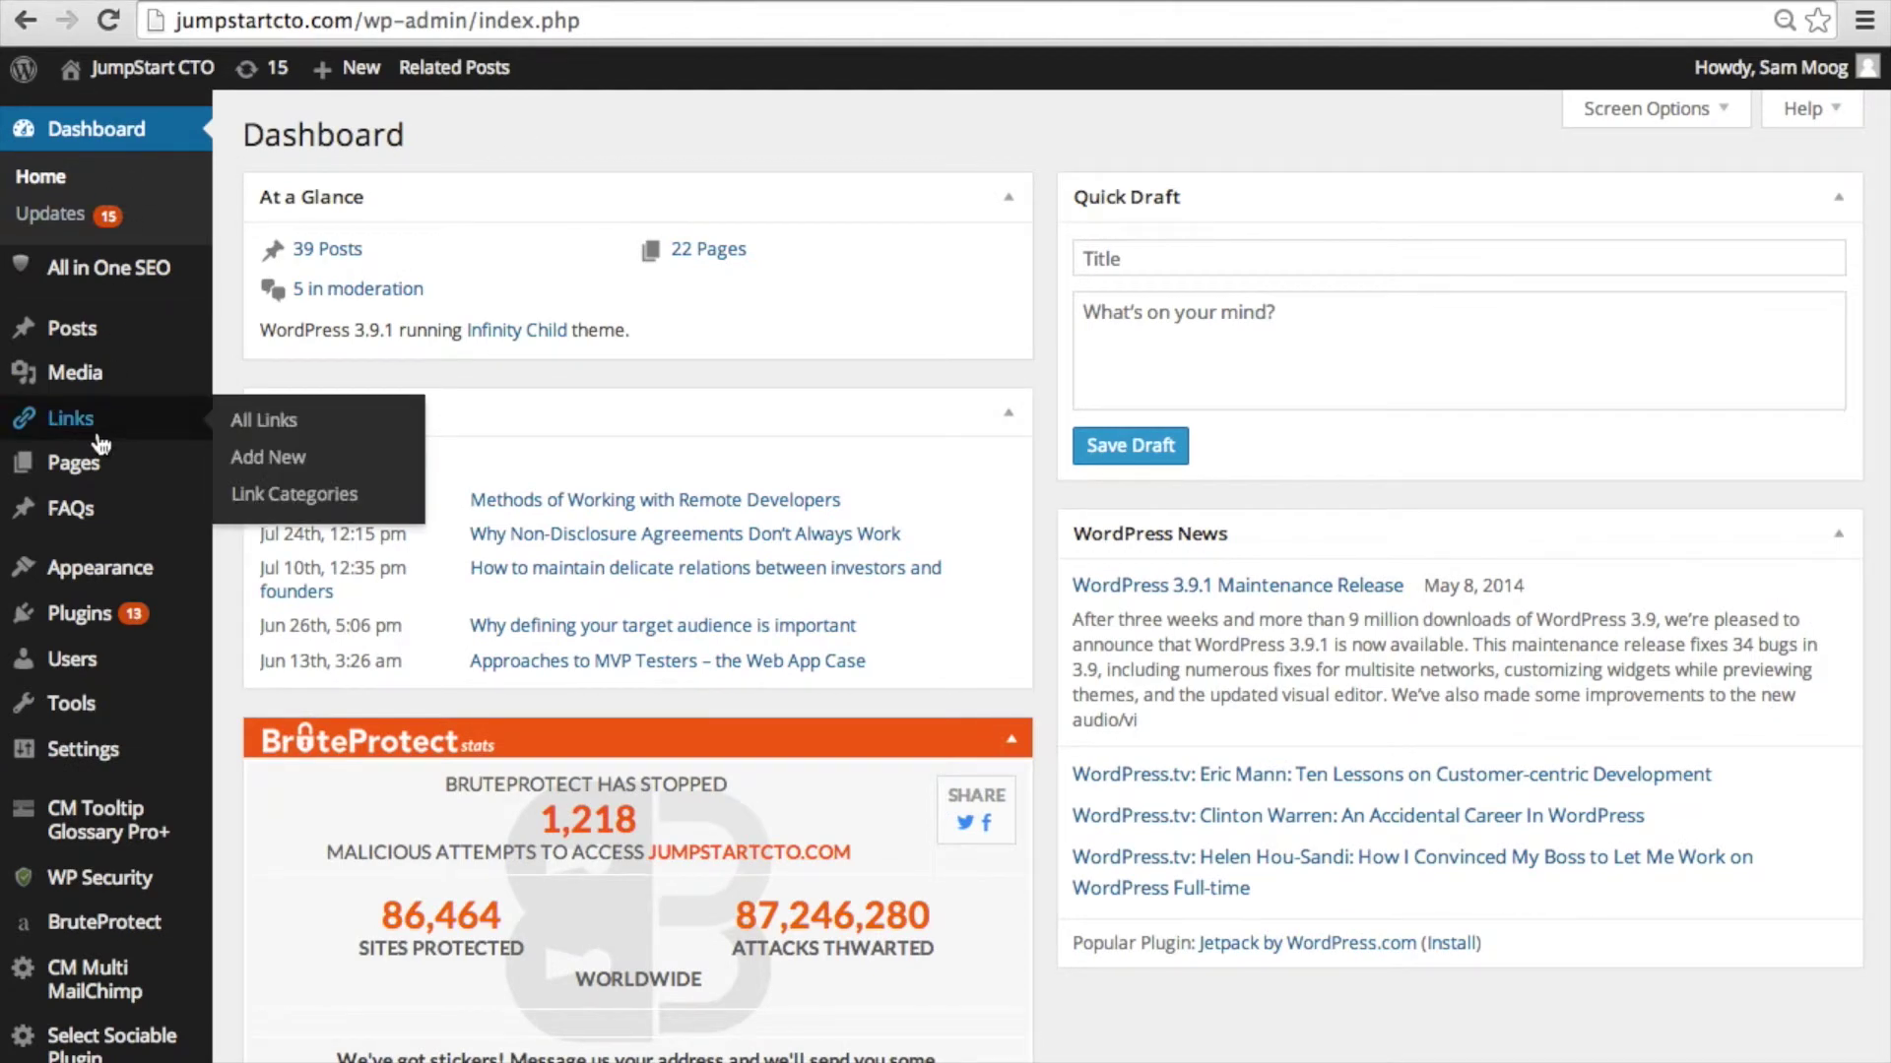
scroll(84, 423, down, 3)
Open the glossary Logs page and view the Event type filters without changing them
mouse_move(94, 438)
scroll(99, 443, down, 2)
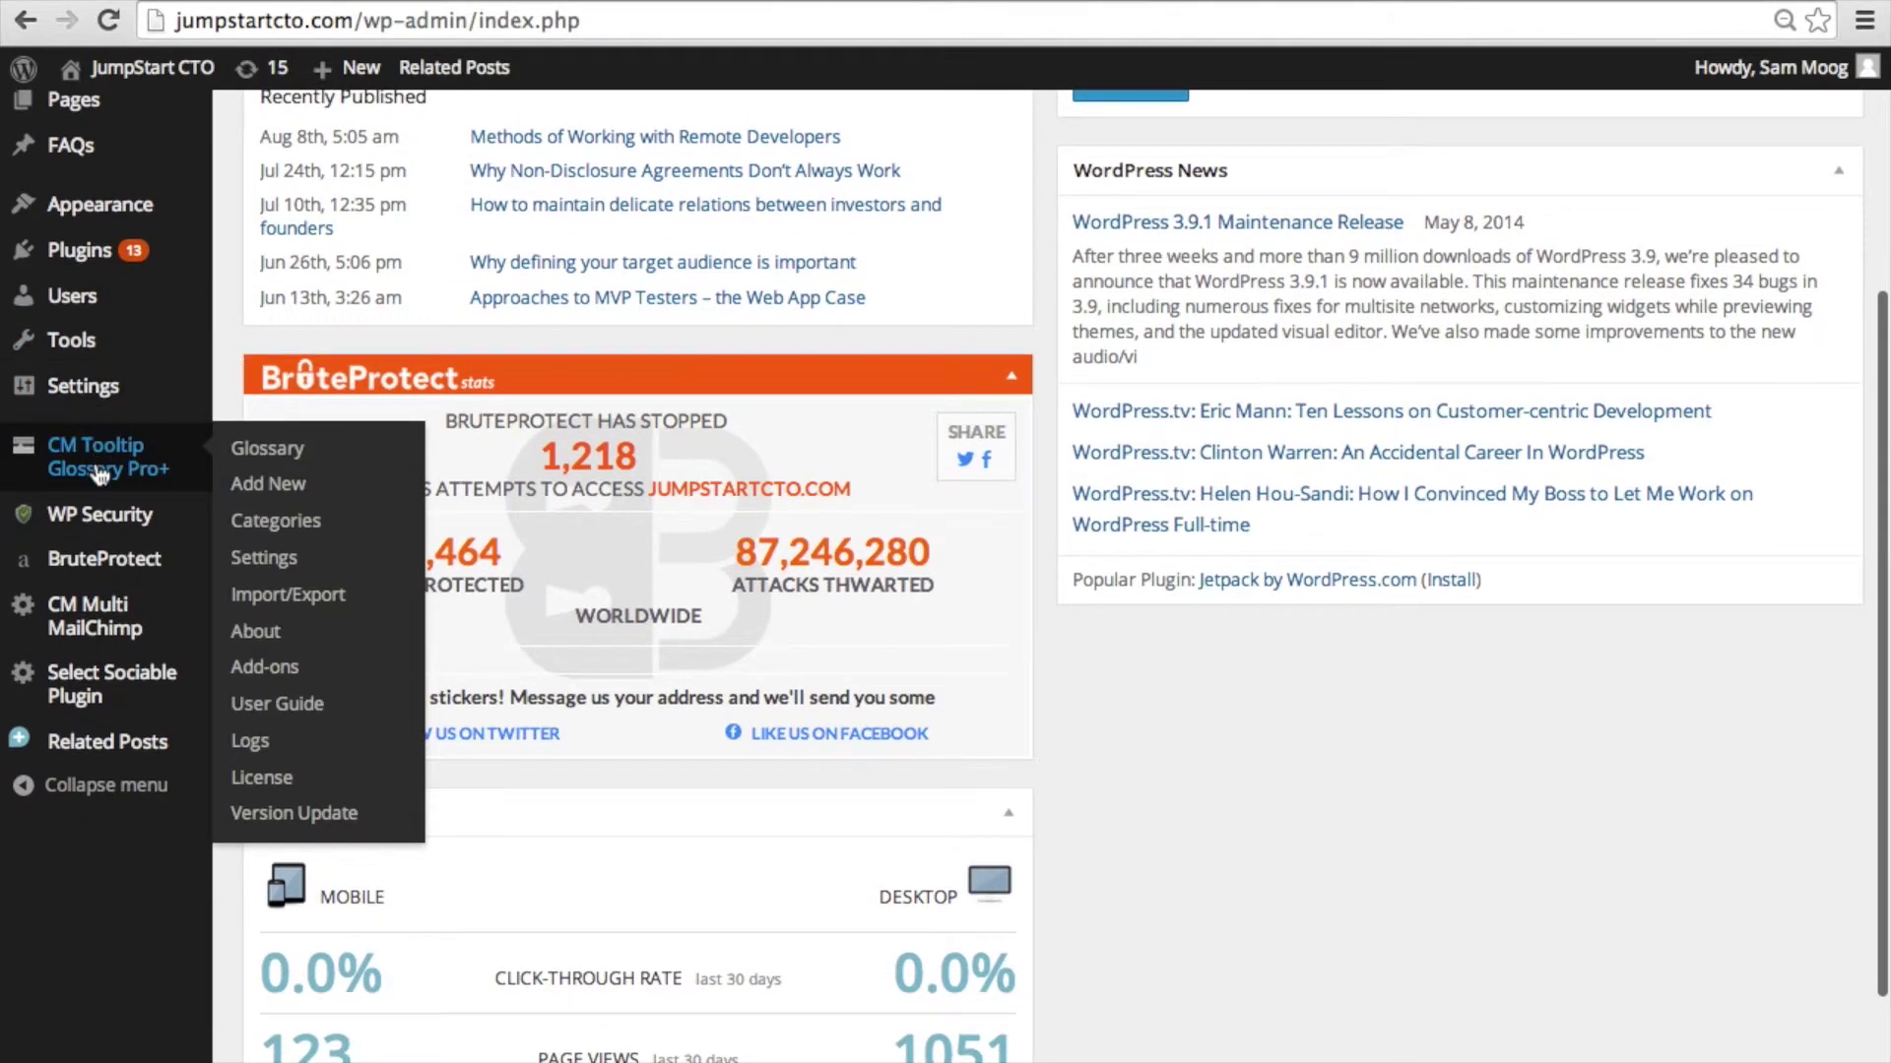
click(97, 448)
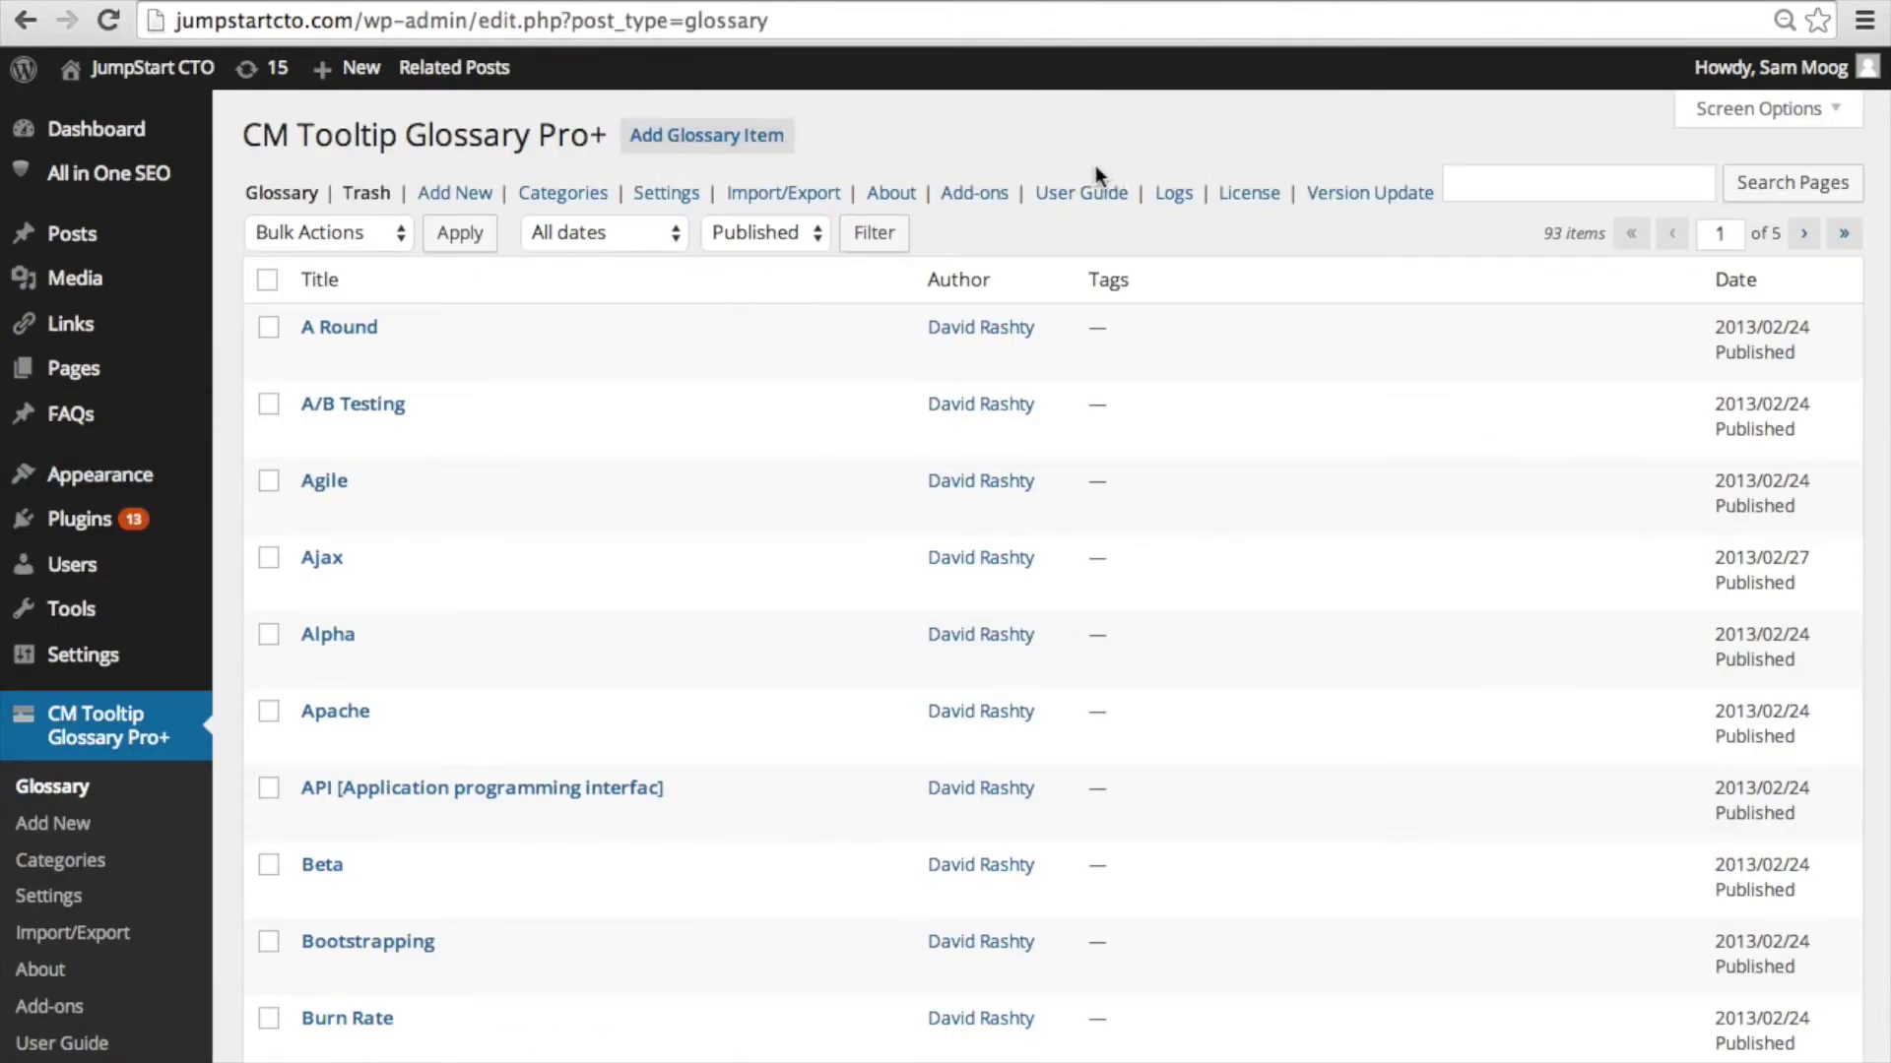
click(1172, 193)
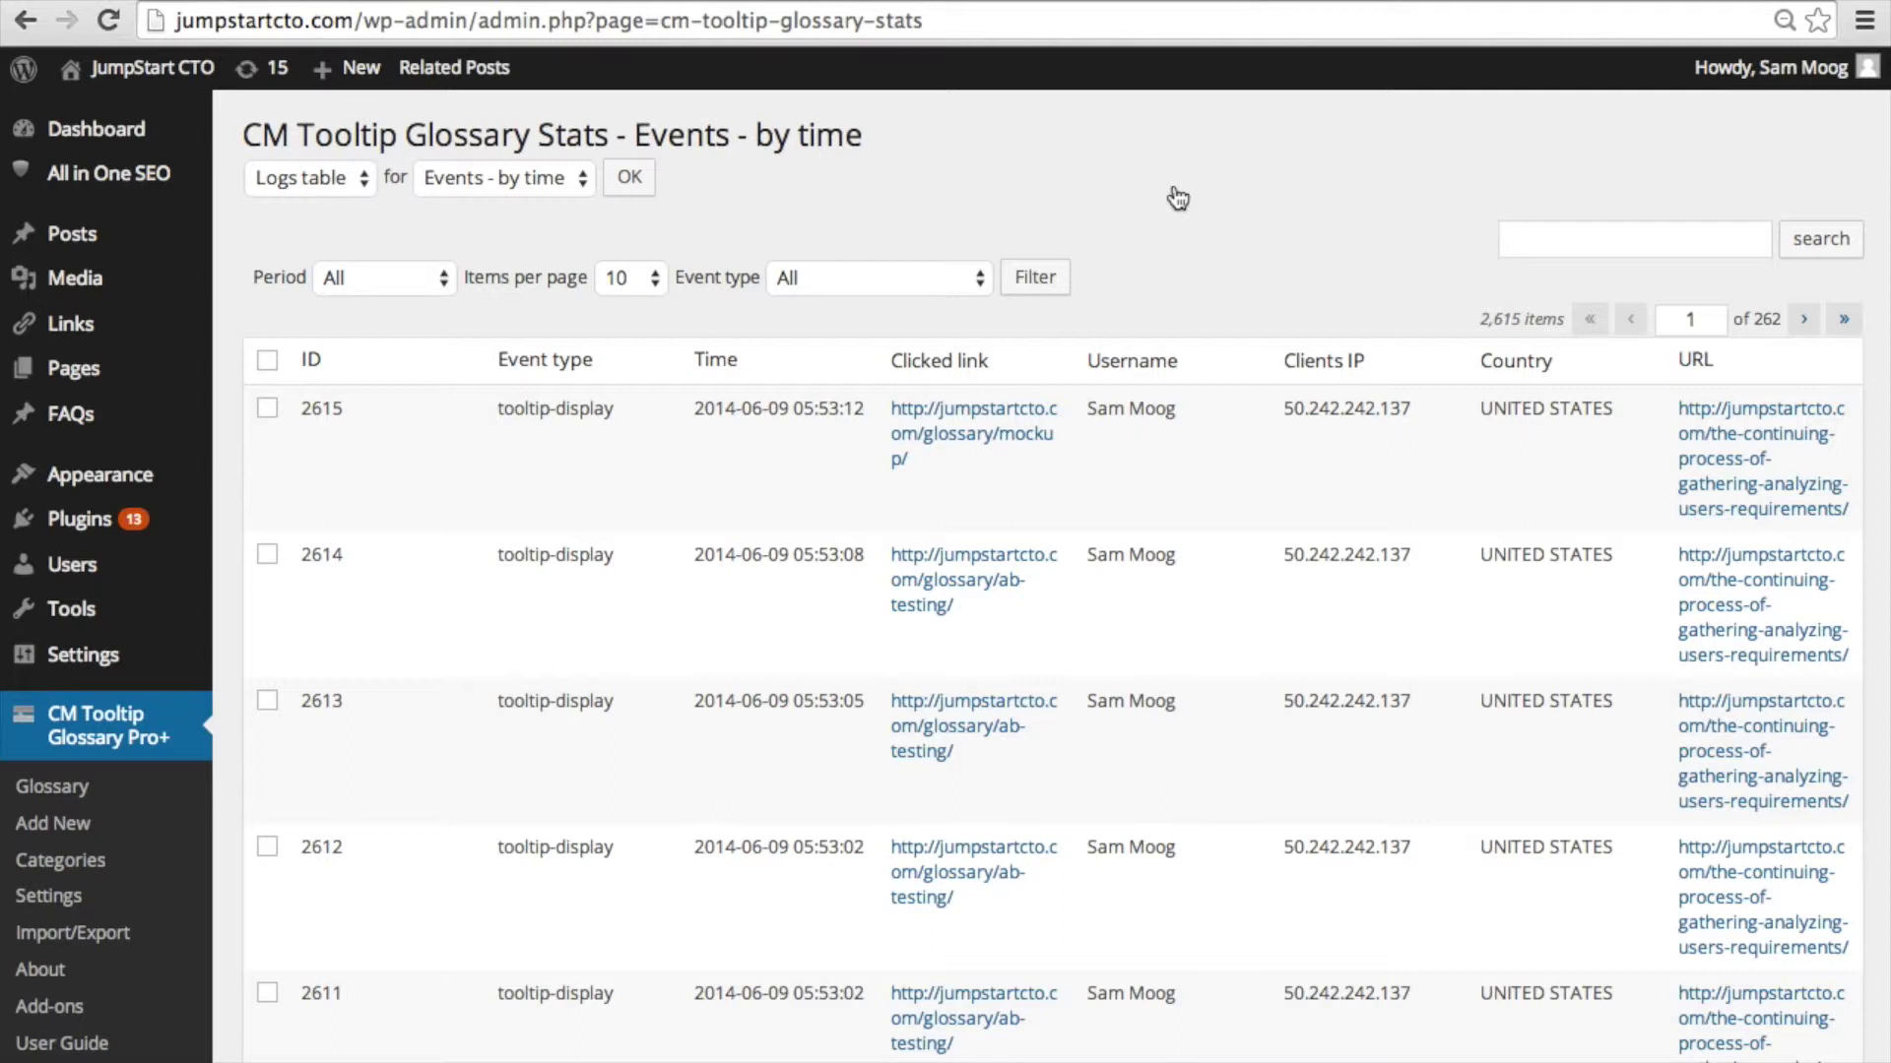
click(920, 278)
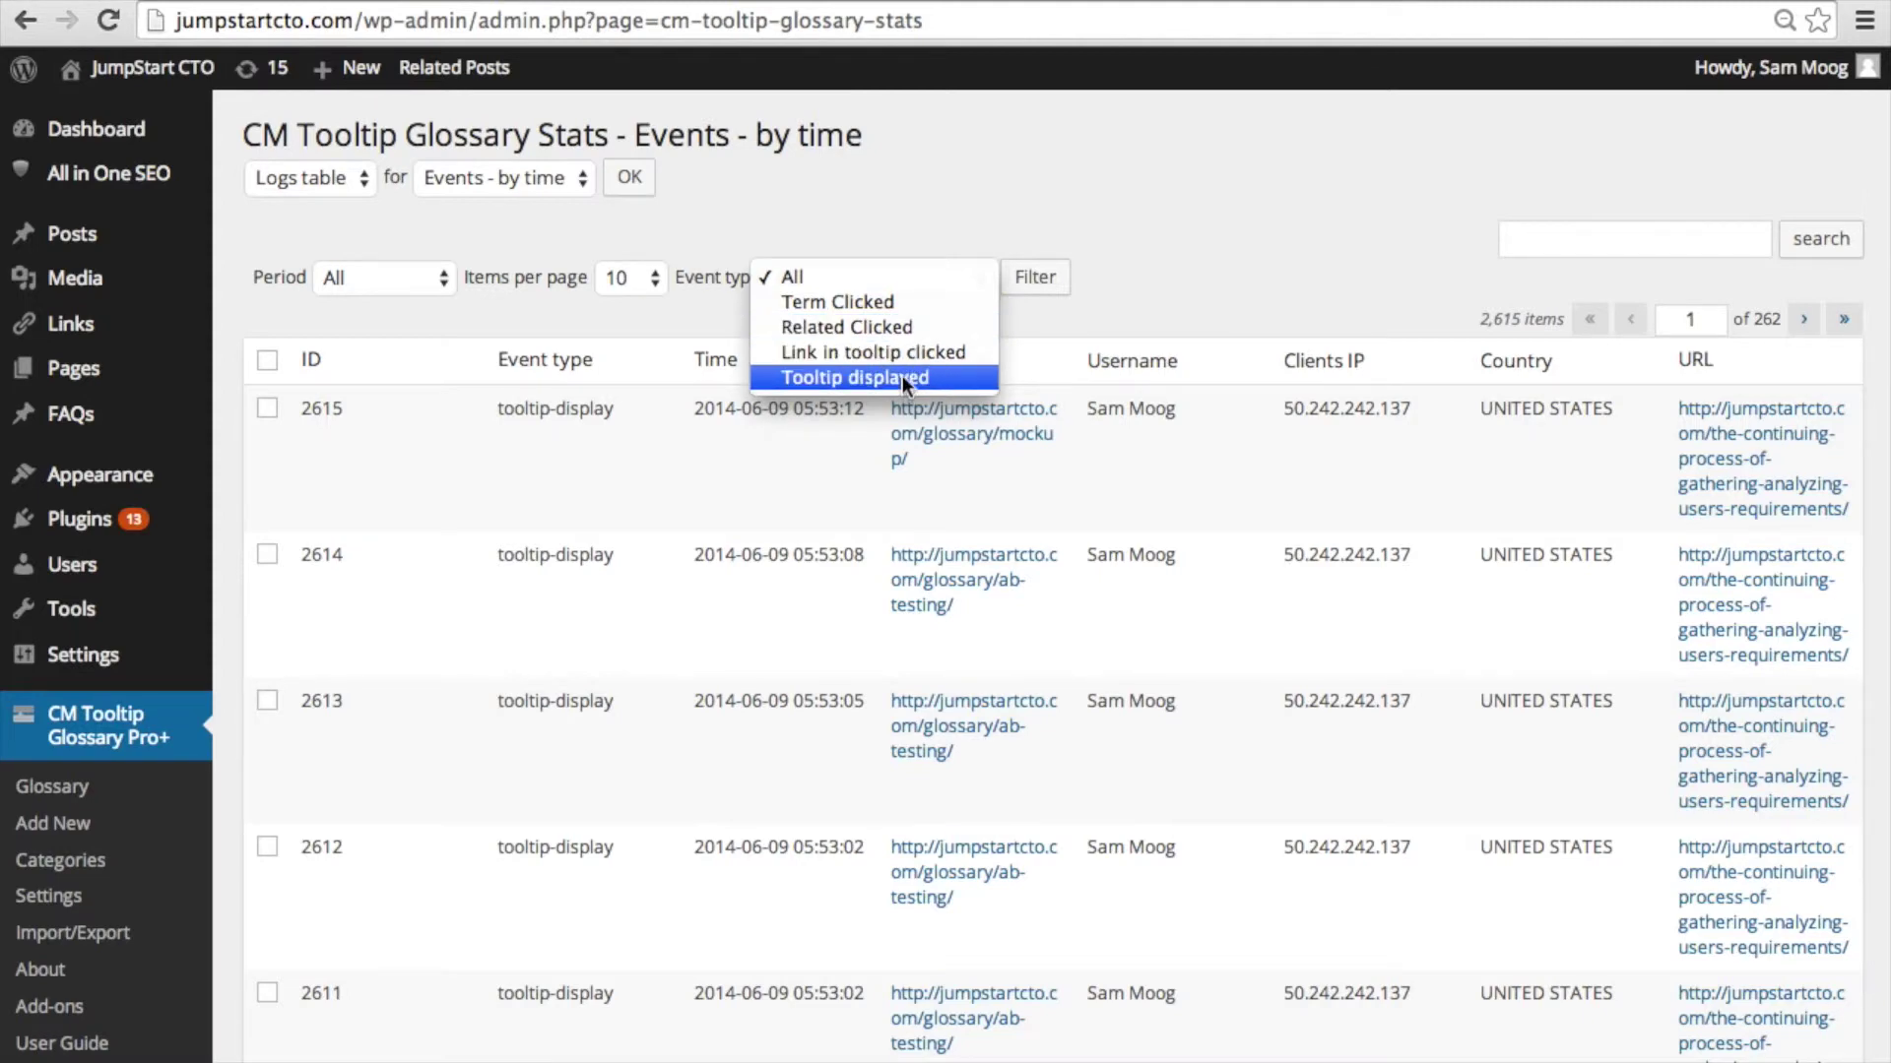
key(Escape)
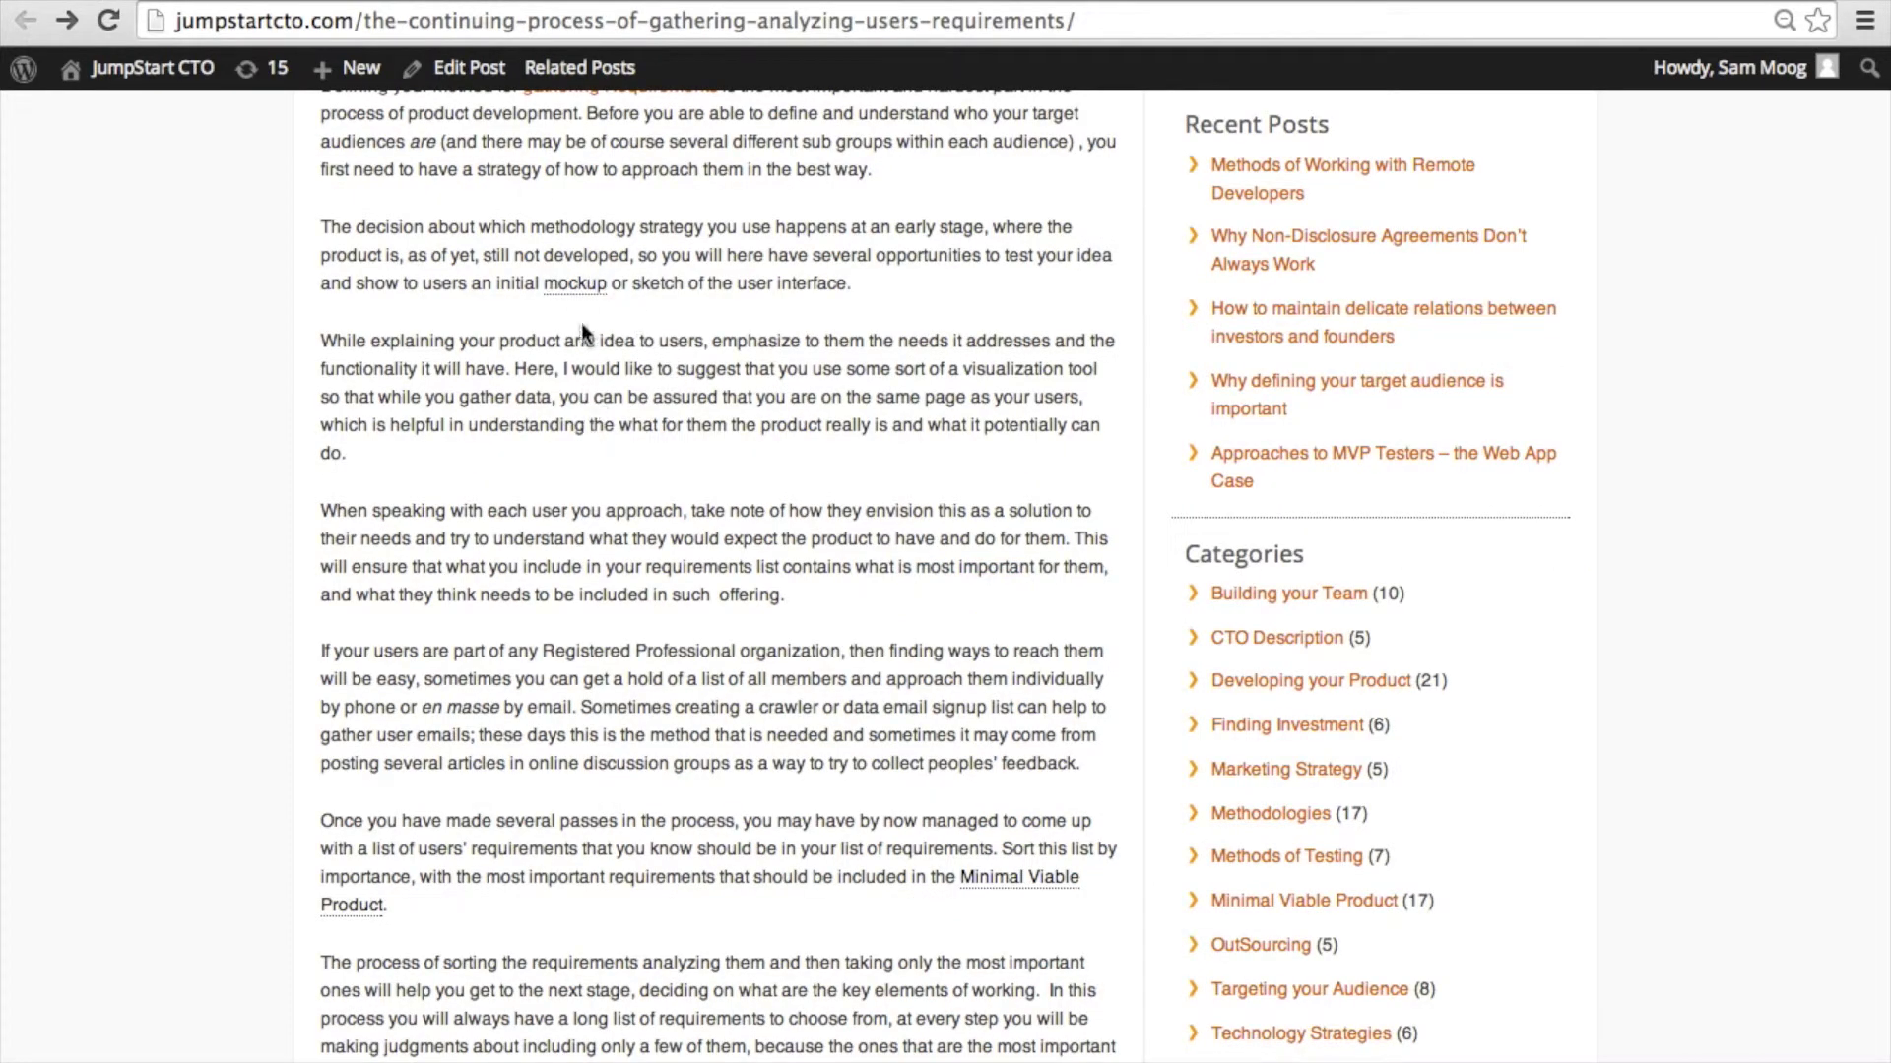
Follow the mockup tooltip term, a Related Terms link, then the link inside a tooltip
mouse_move(572, 288)
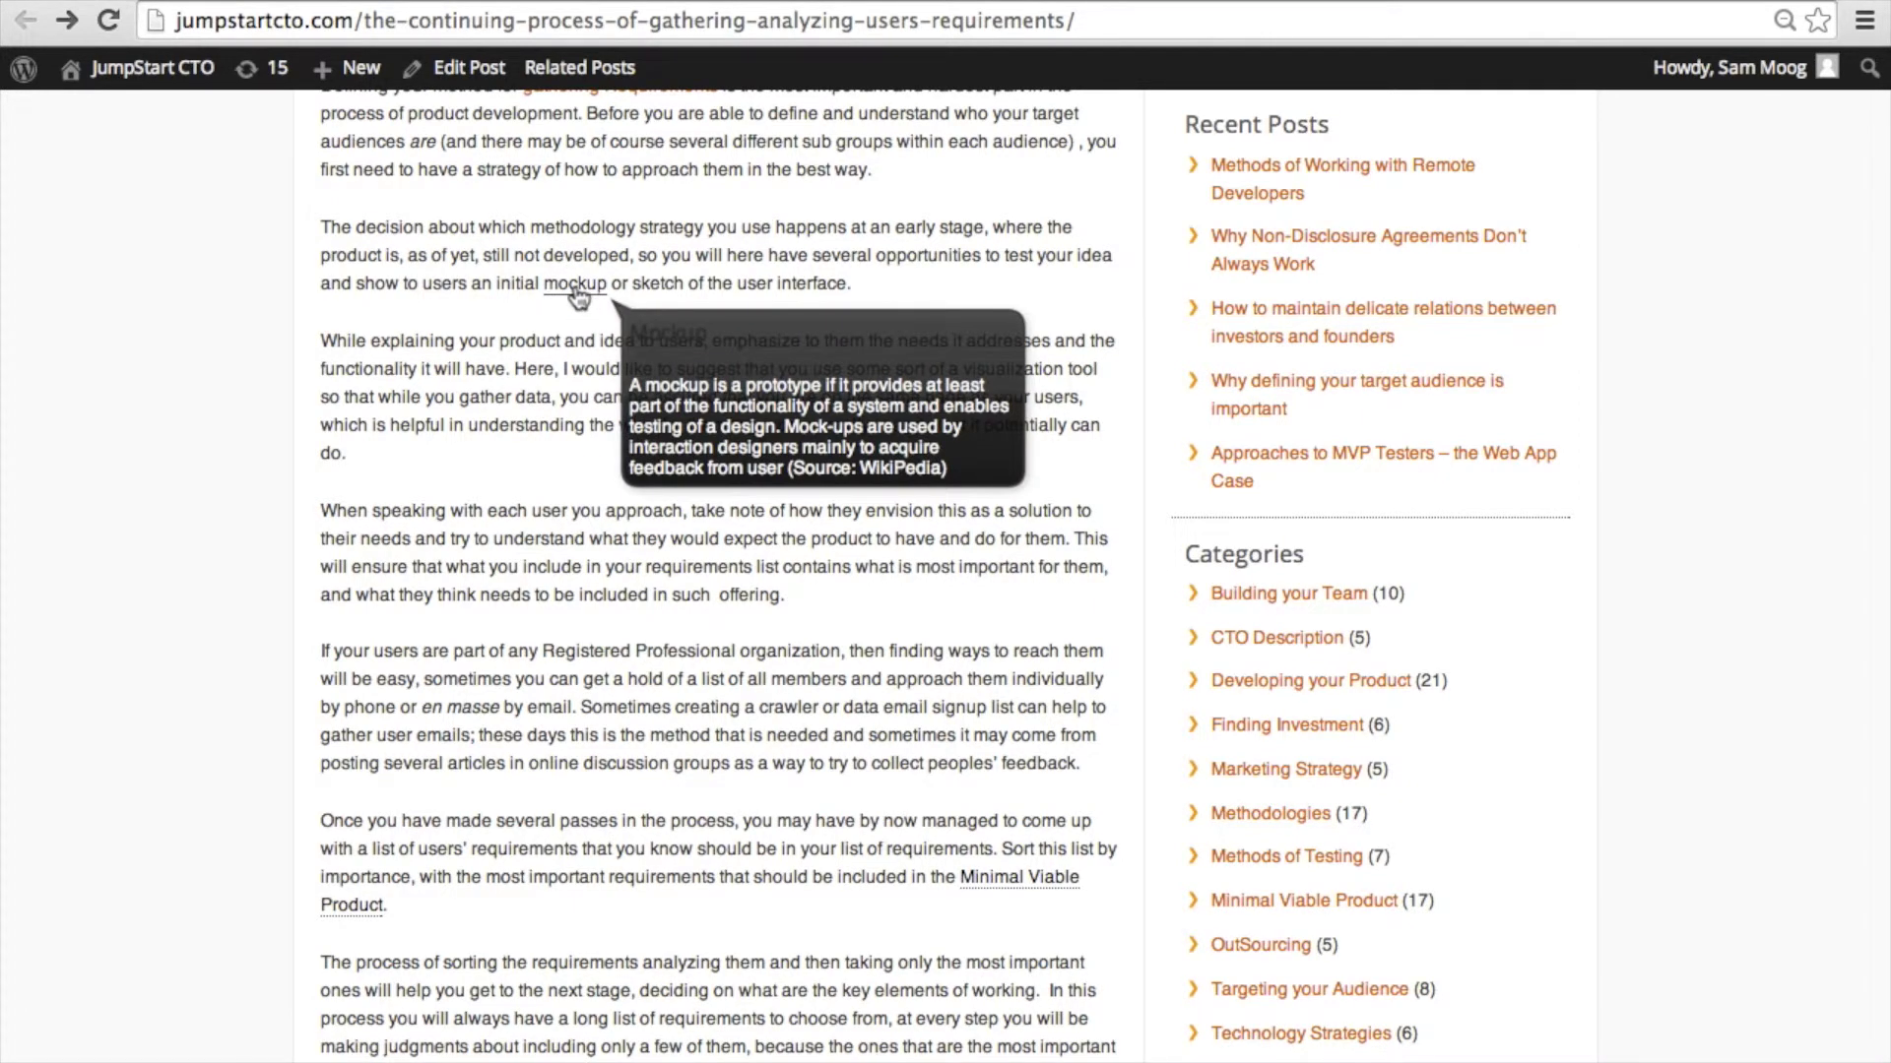
click(578, 294)
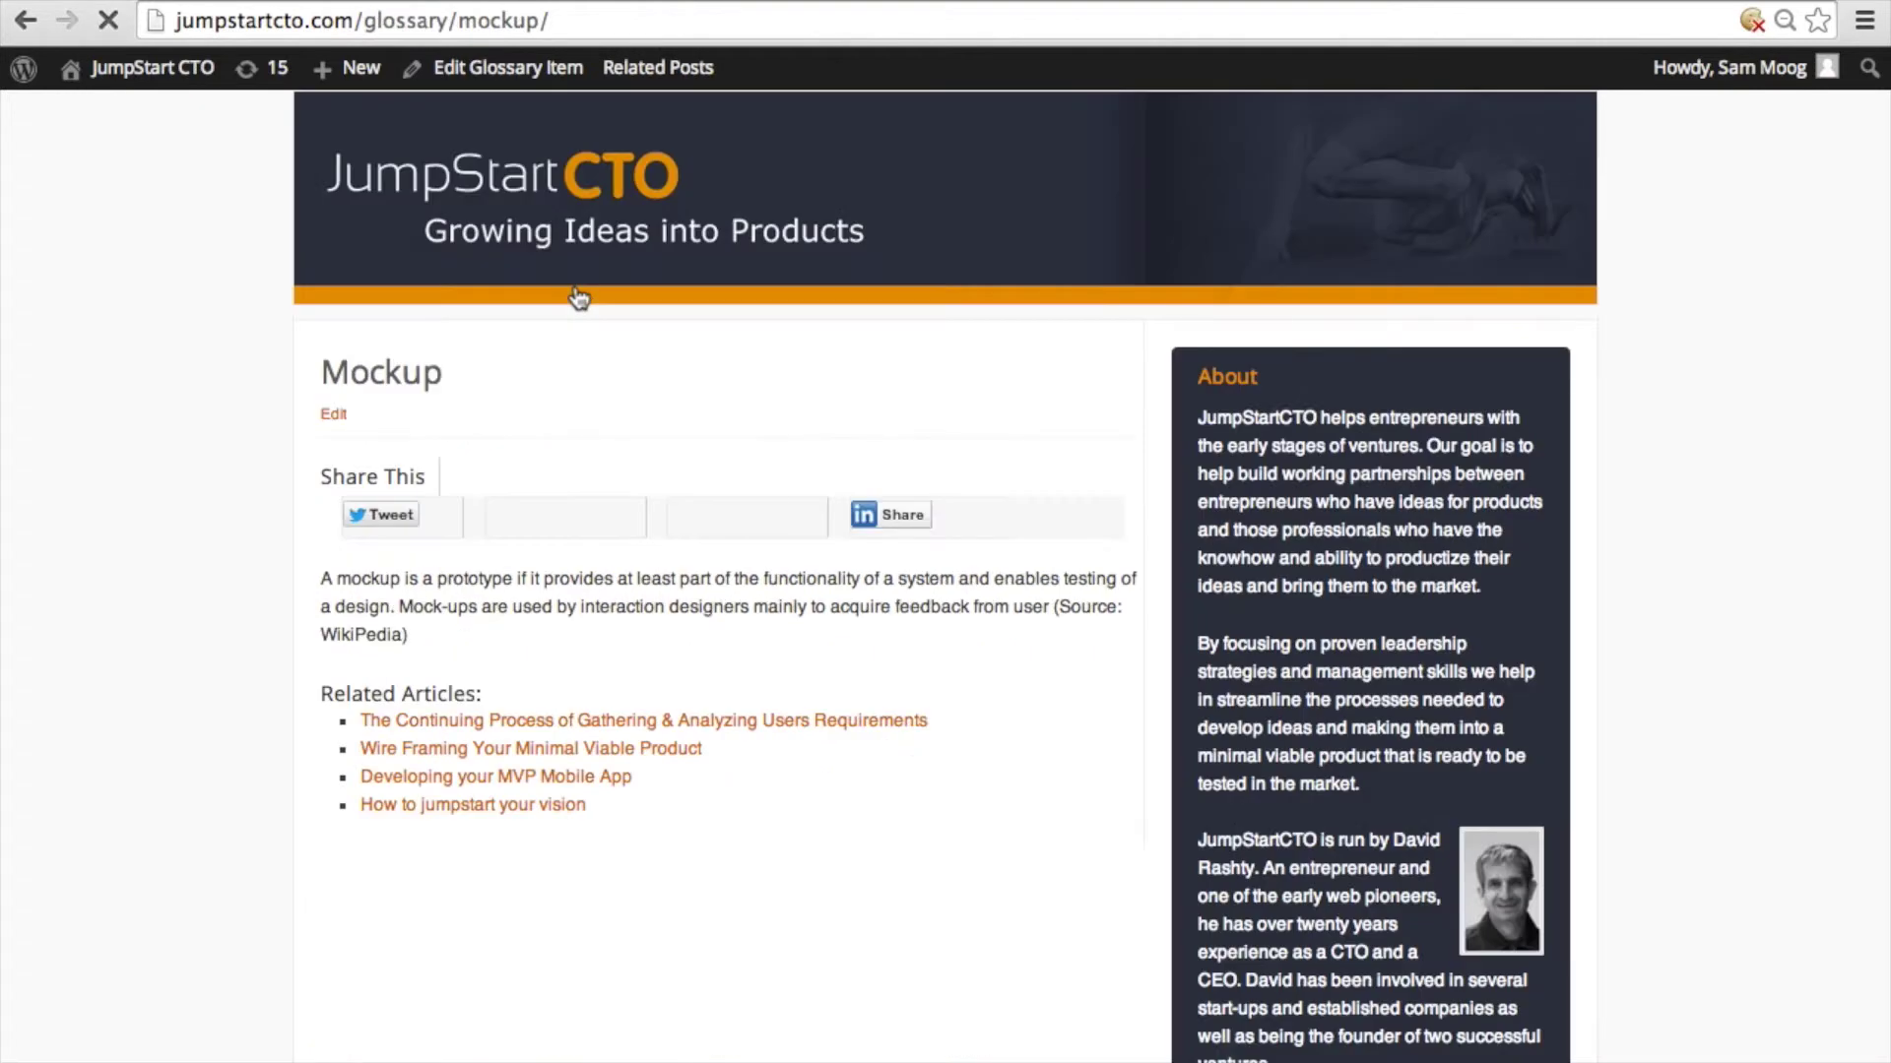
scroll(622, 433, down, 5)
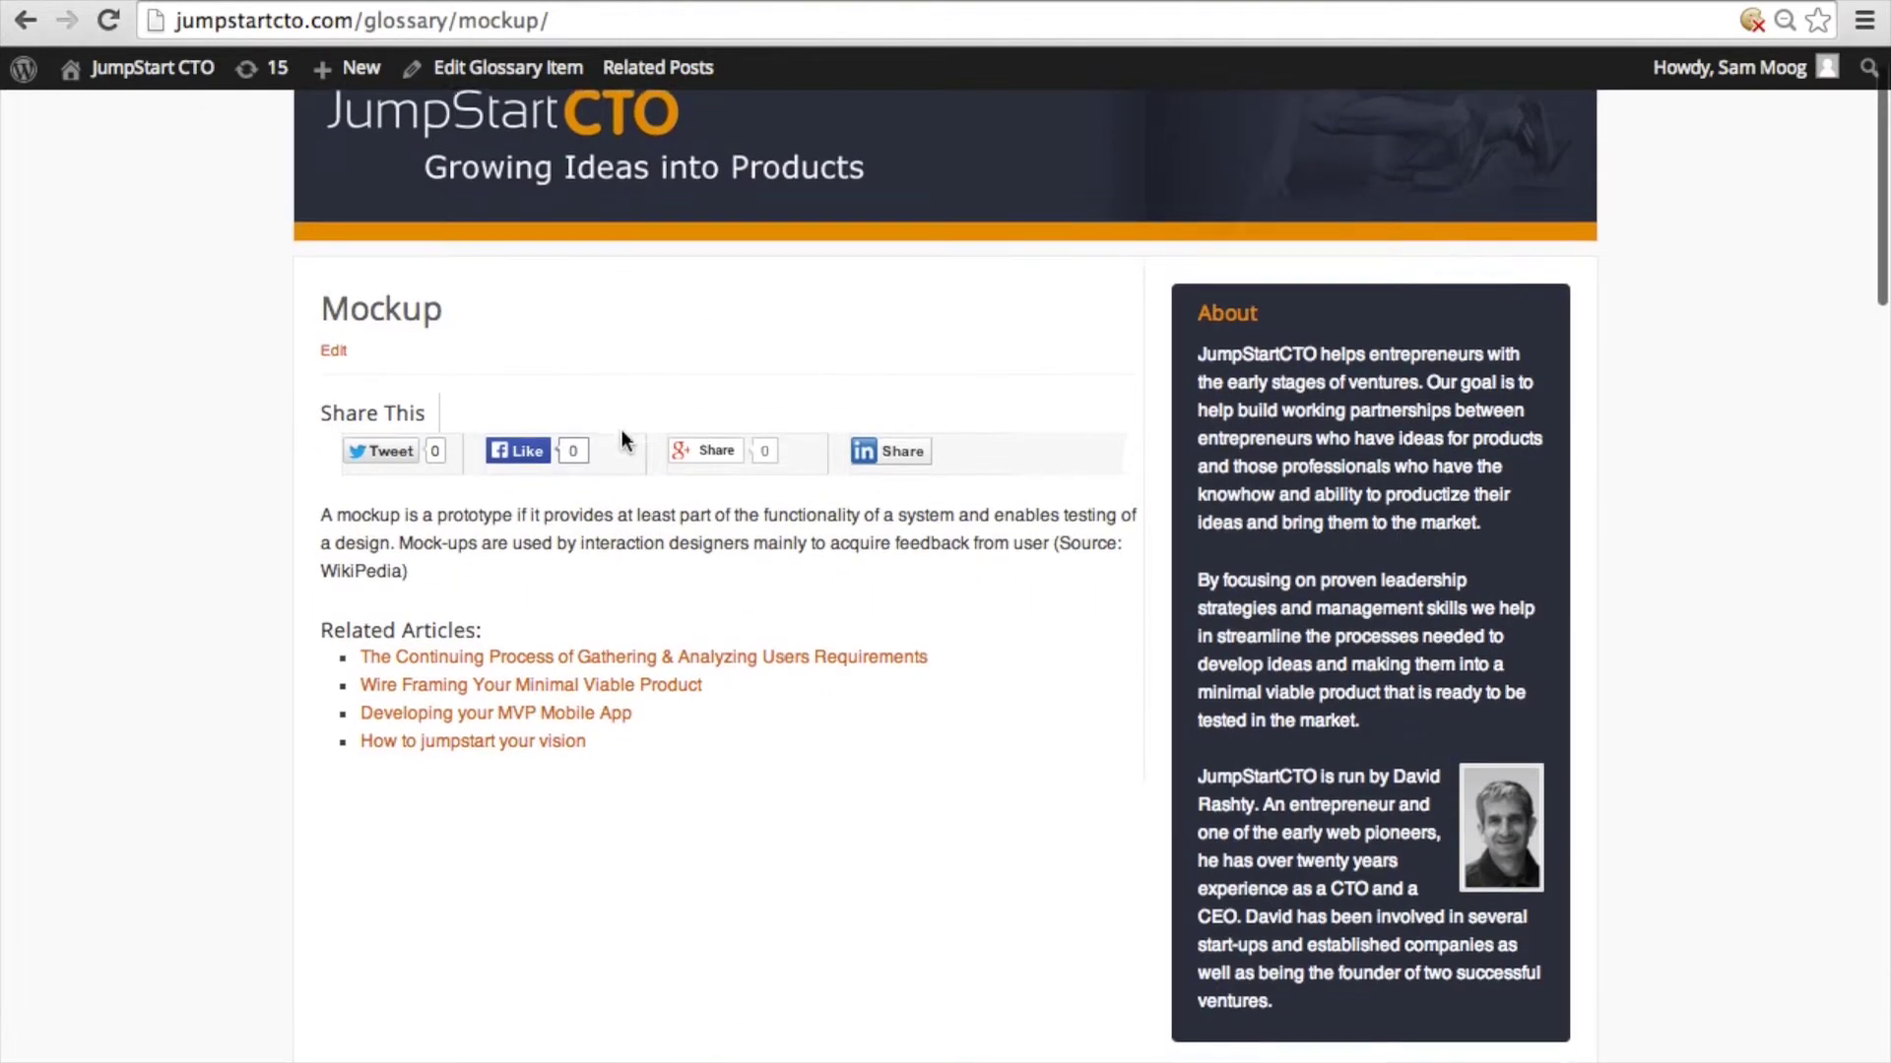
key(alt+Left)
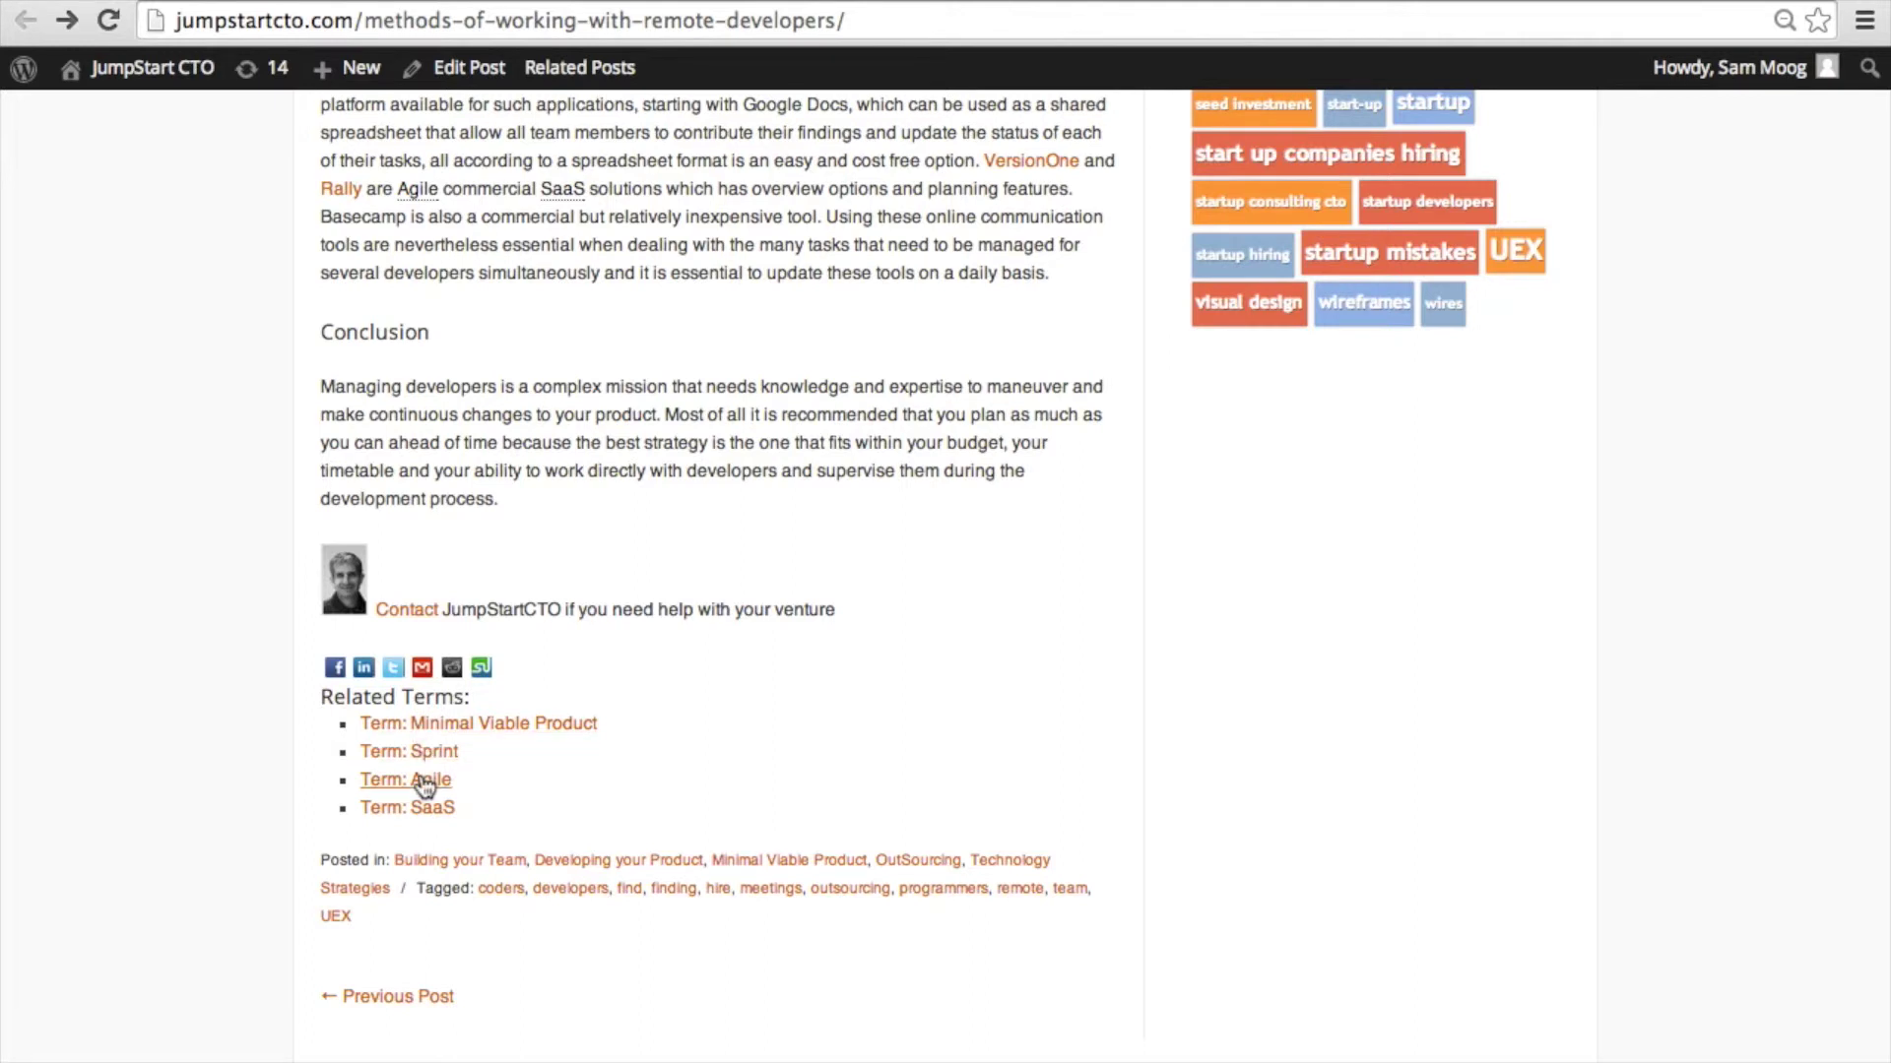
click(443, 731)
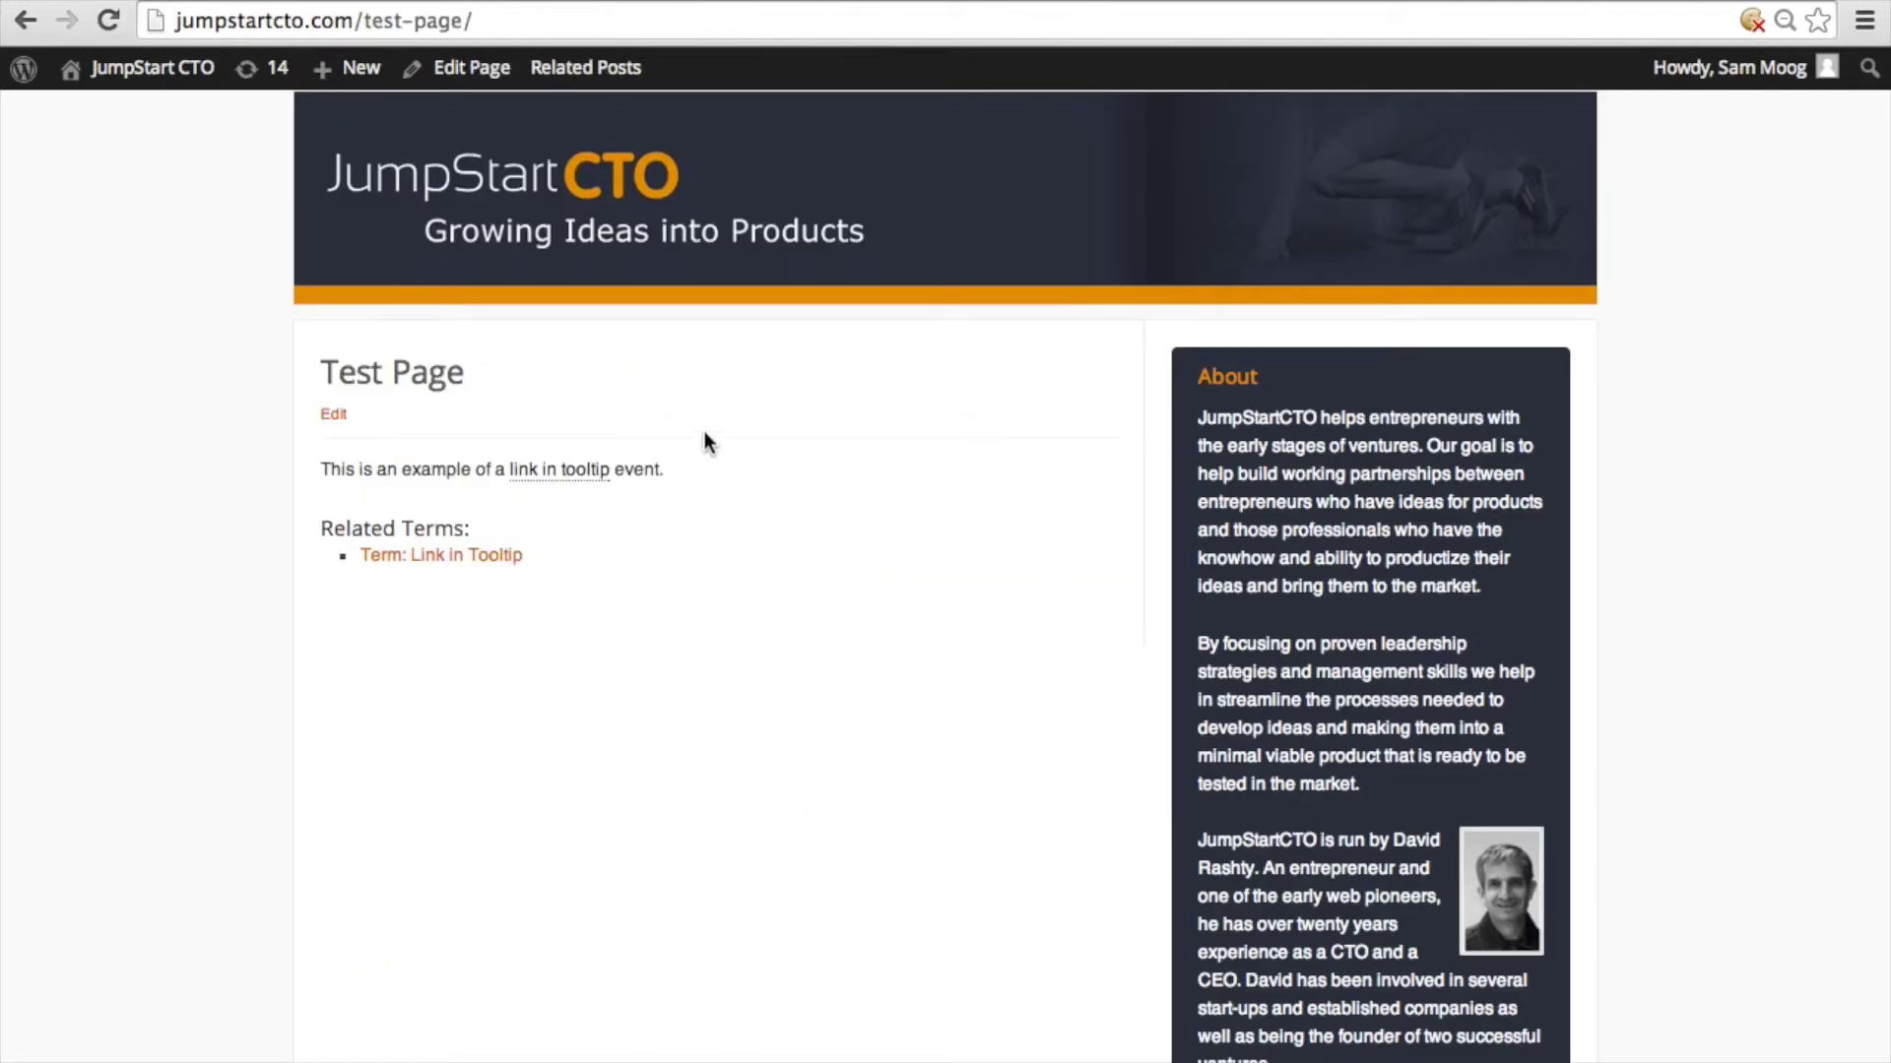
mouse_move(577, 473)
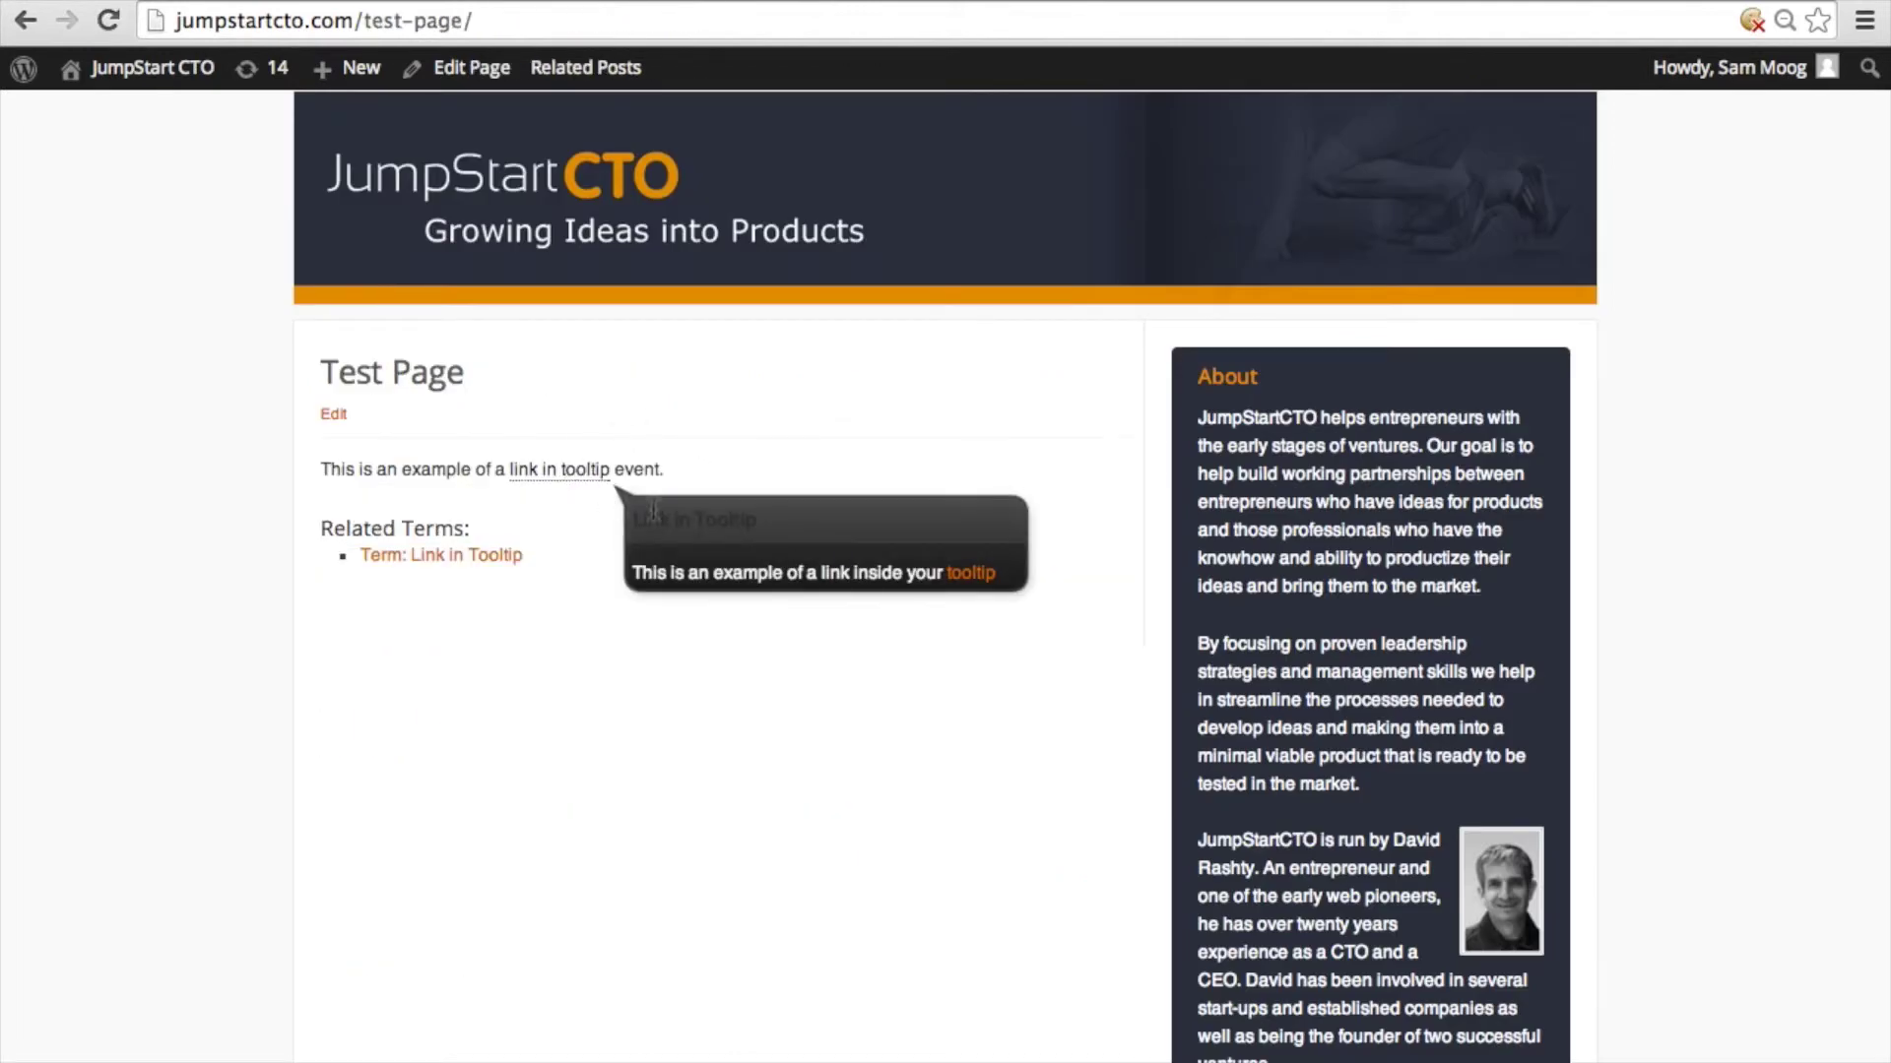
click(975, 577)
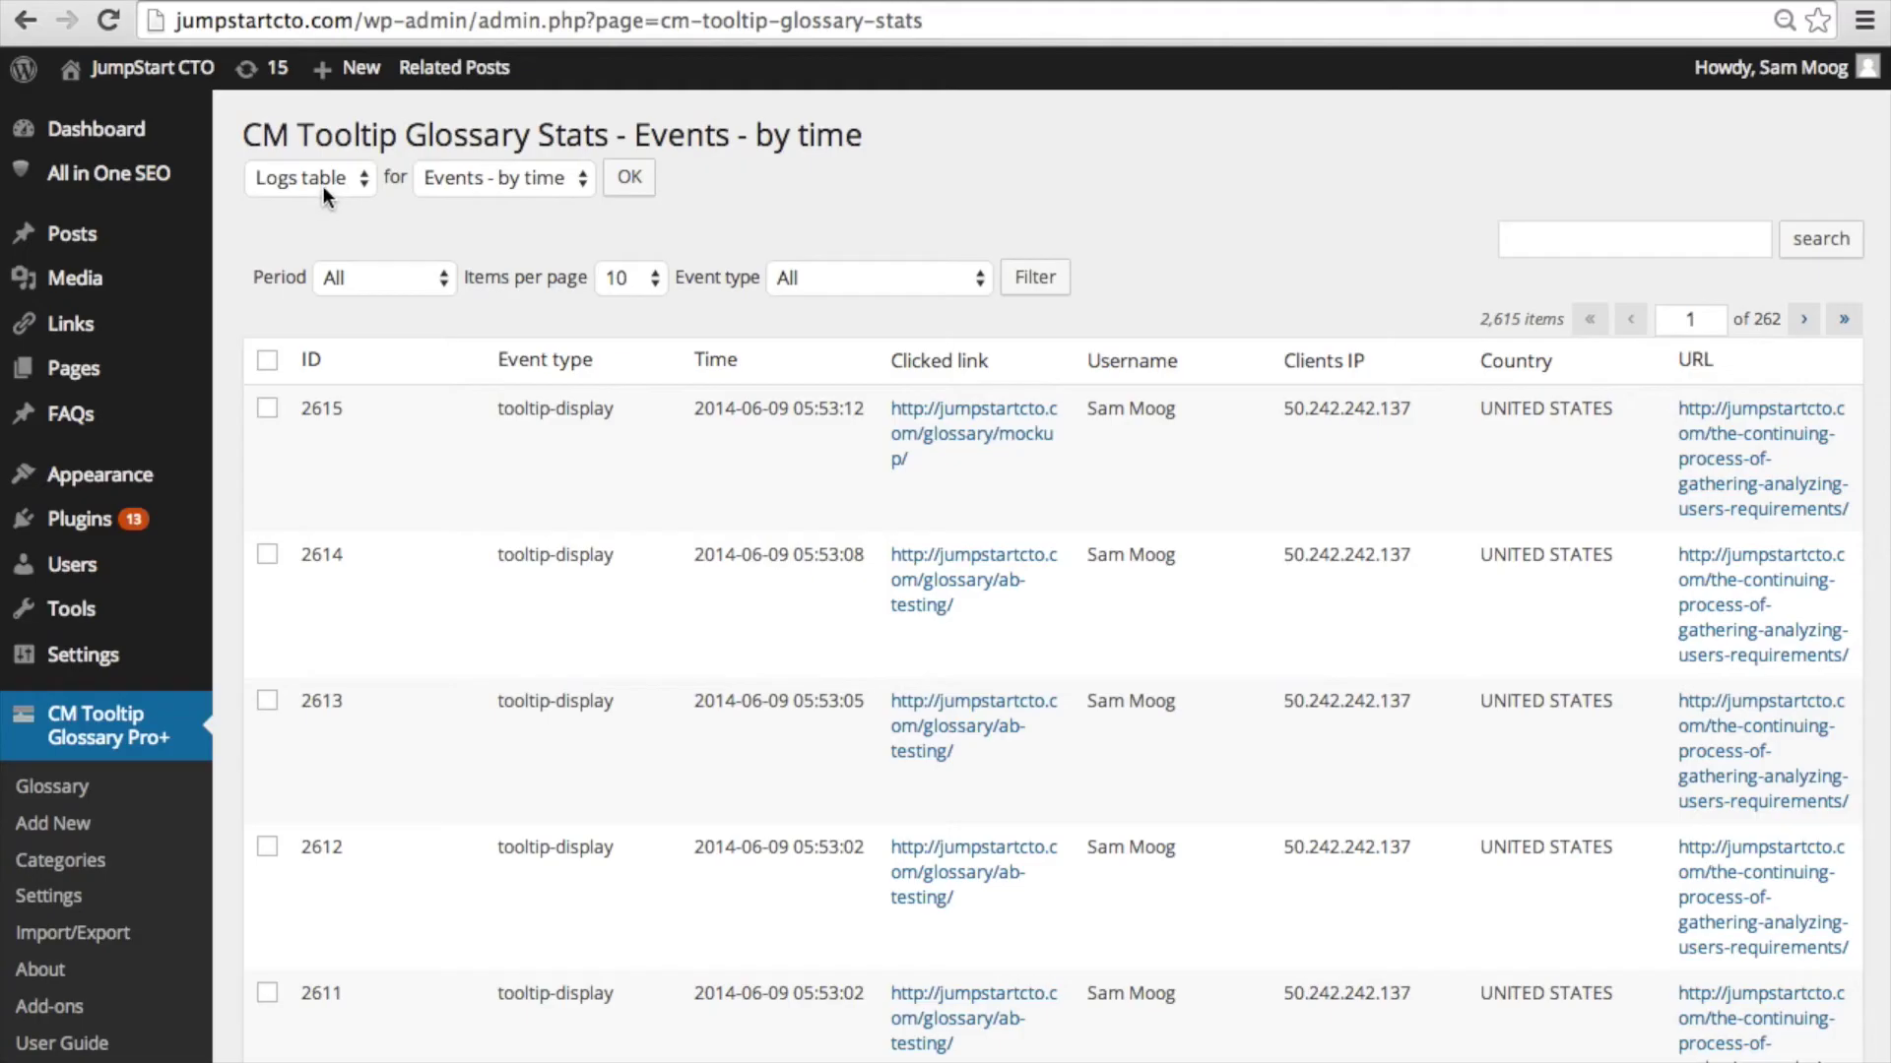
Switch the glossary event statistics from table to Graph view
click(323, 186)
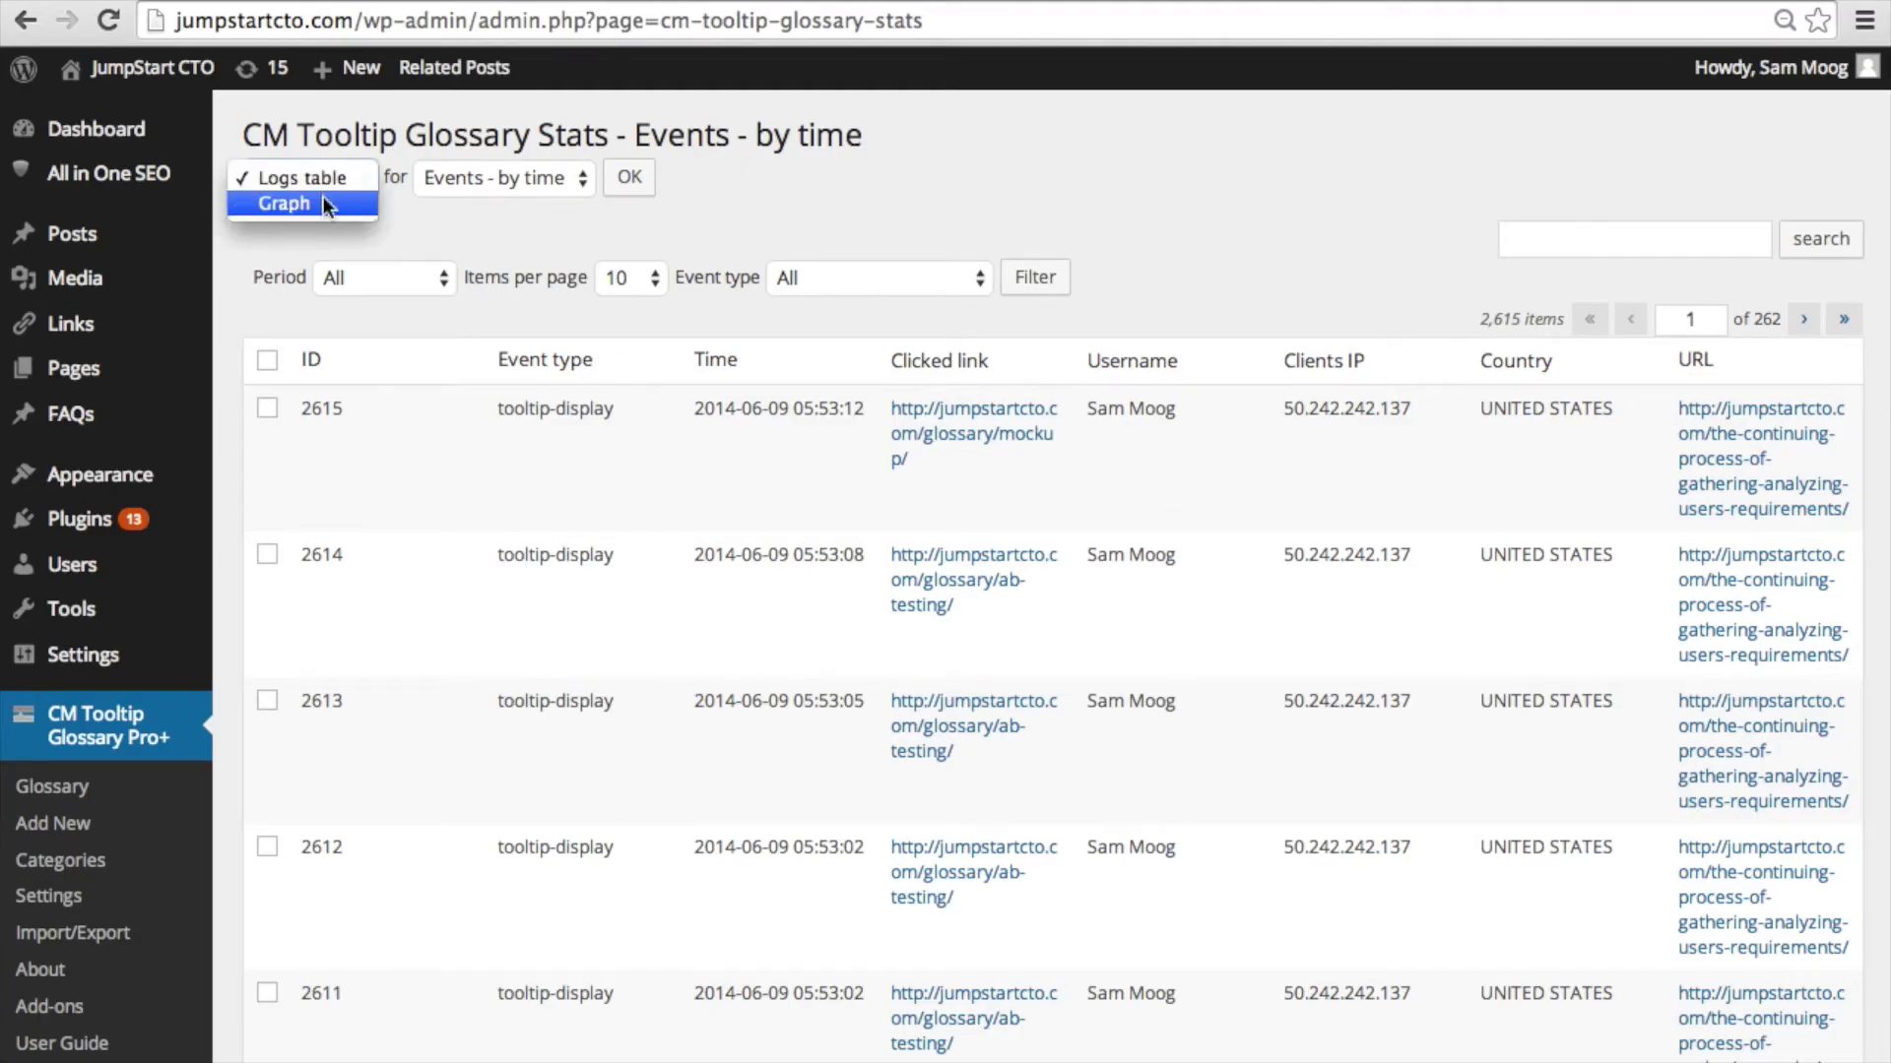
click(311, 205)
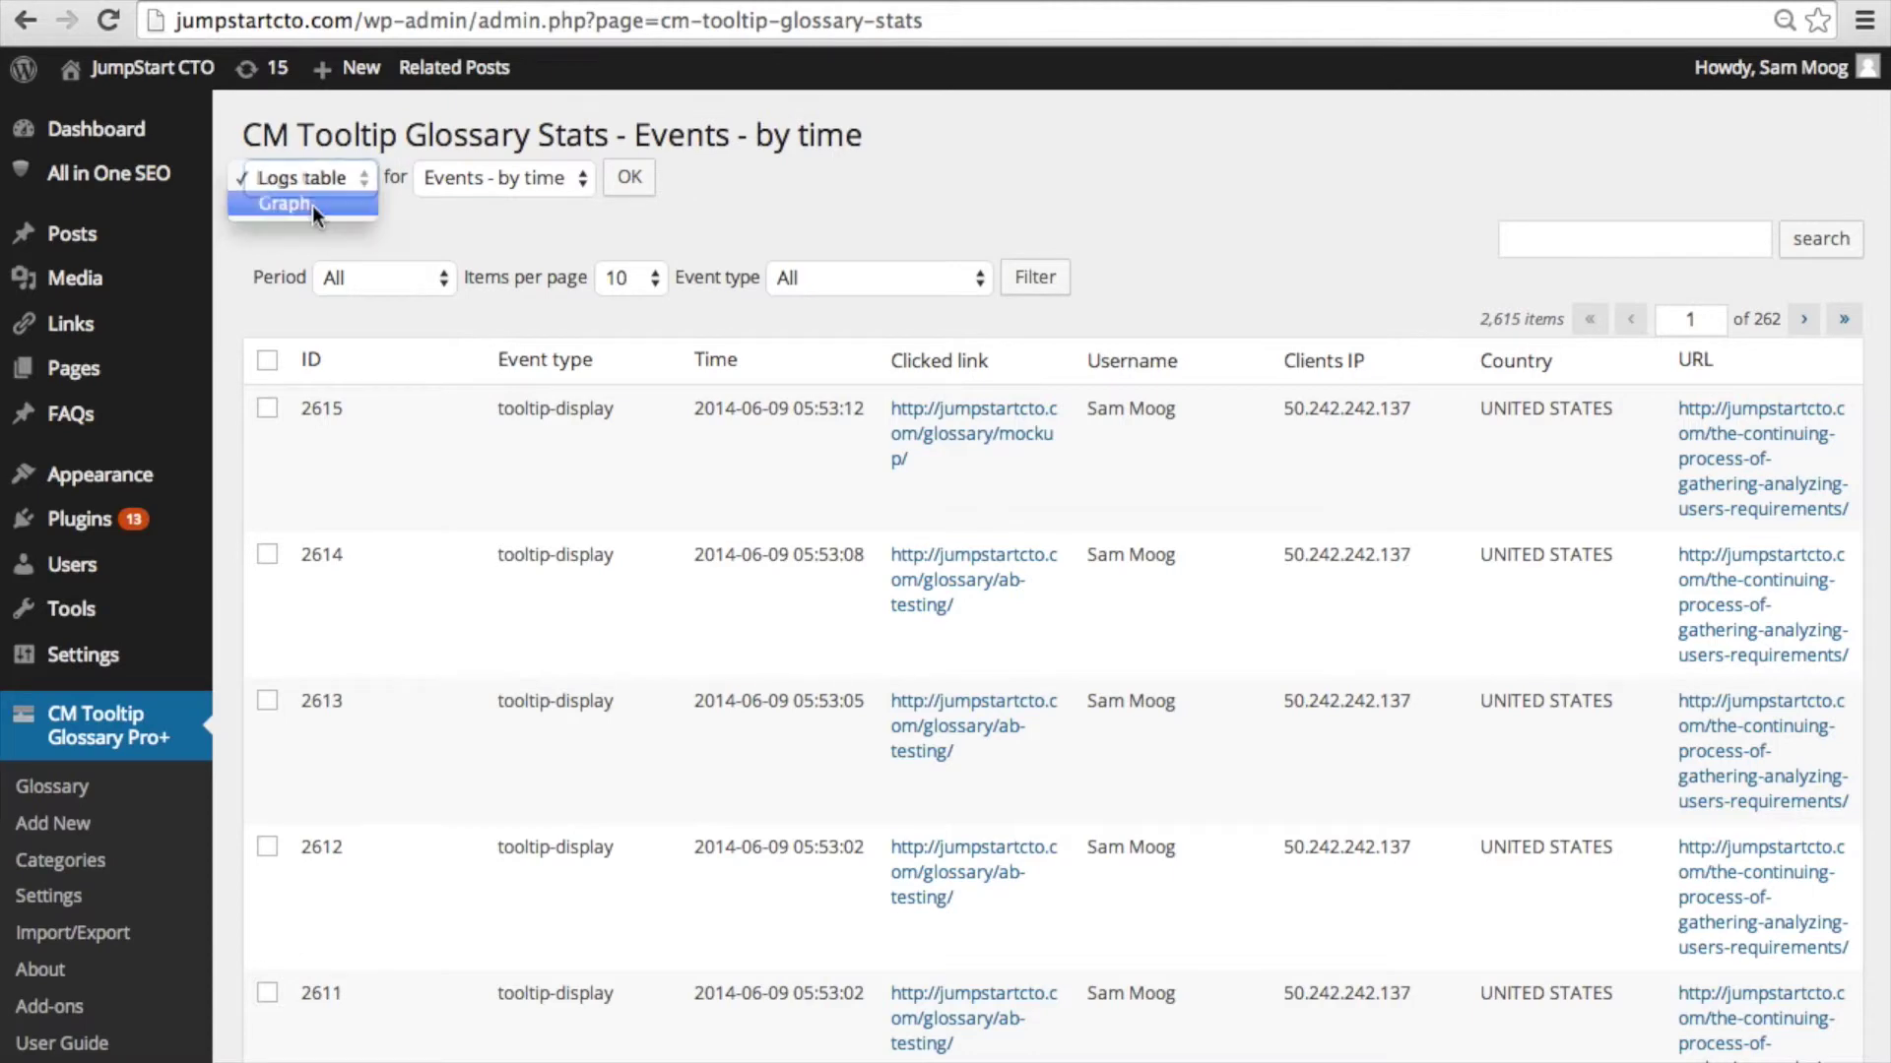
click(629, 180)
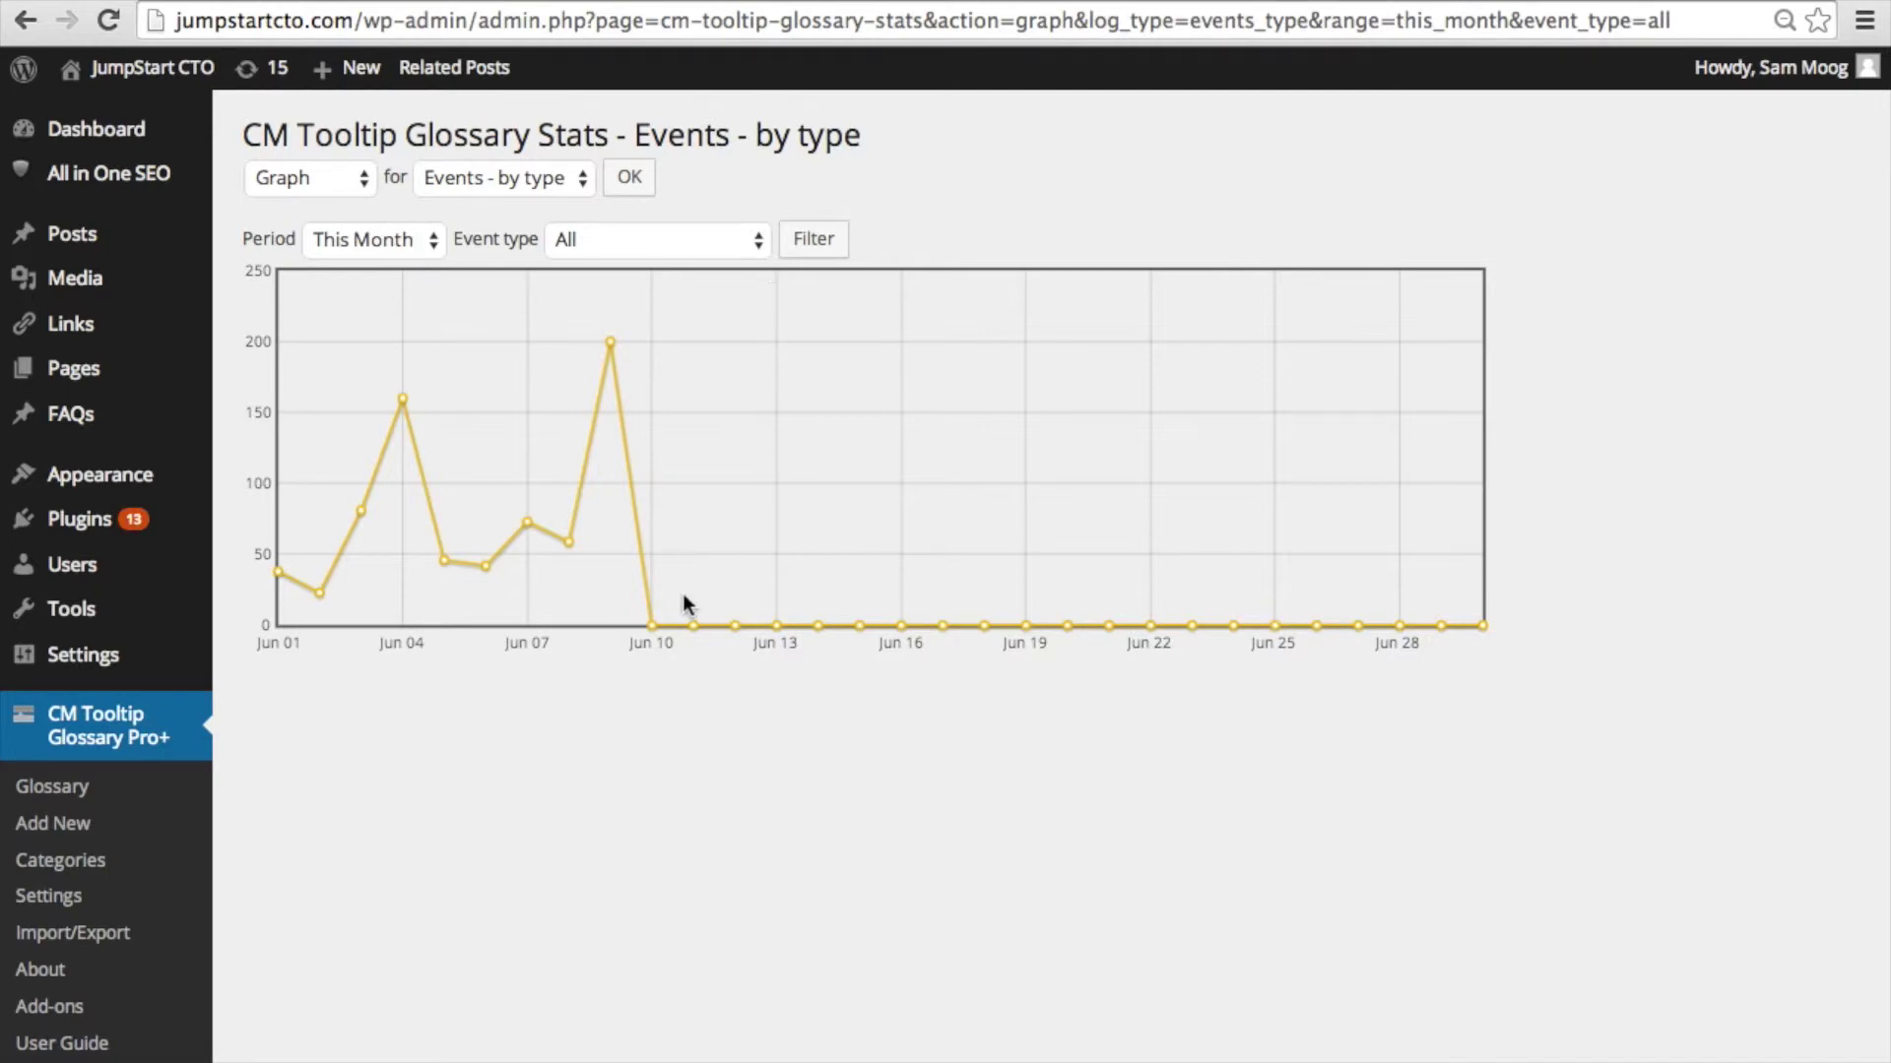
Filter the graph to Term Clicked events, then return to the unfiltered events-by-type graph
click(622, 237)
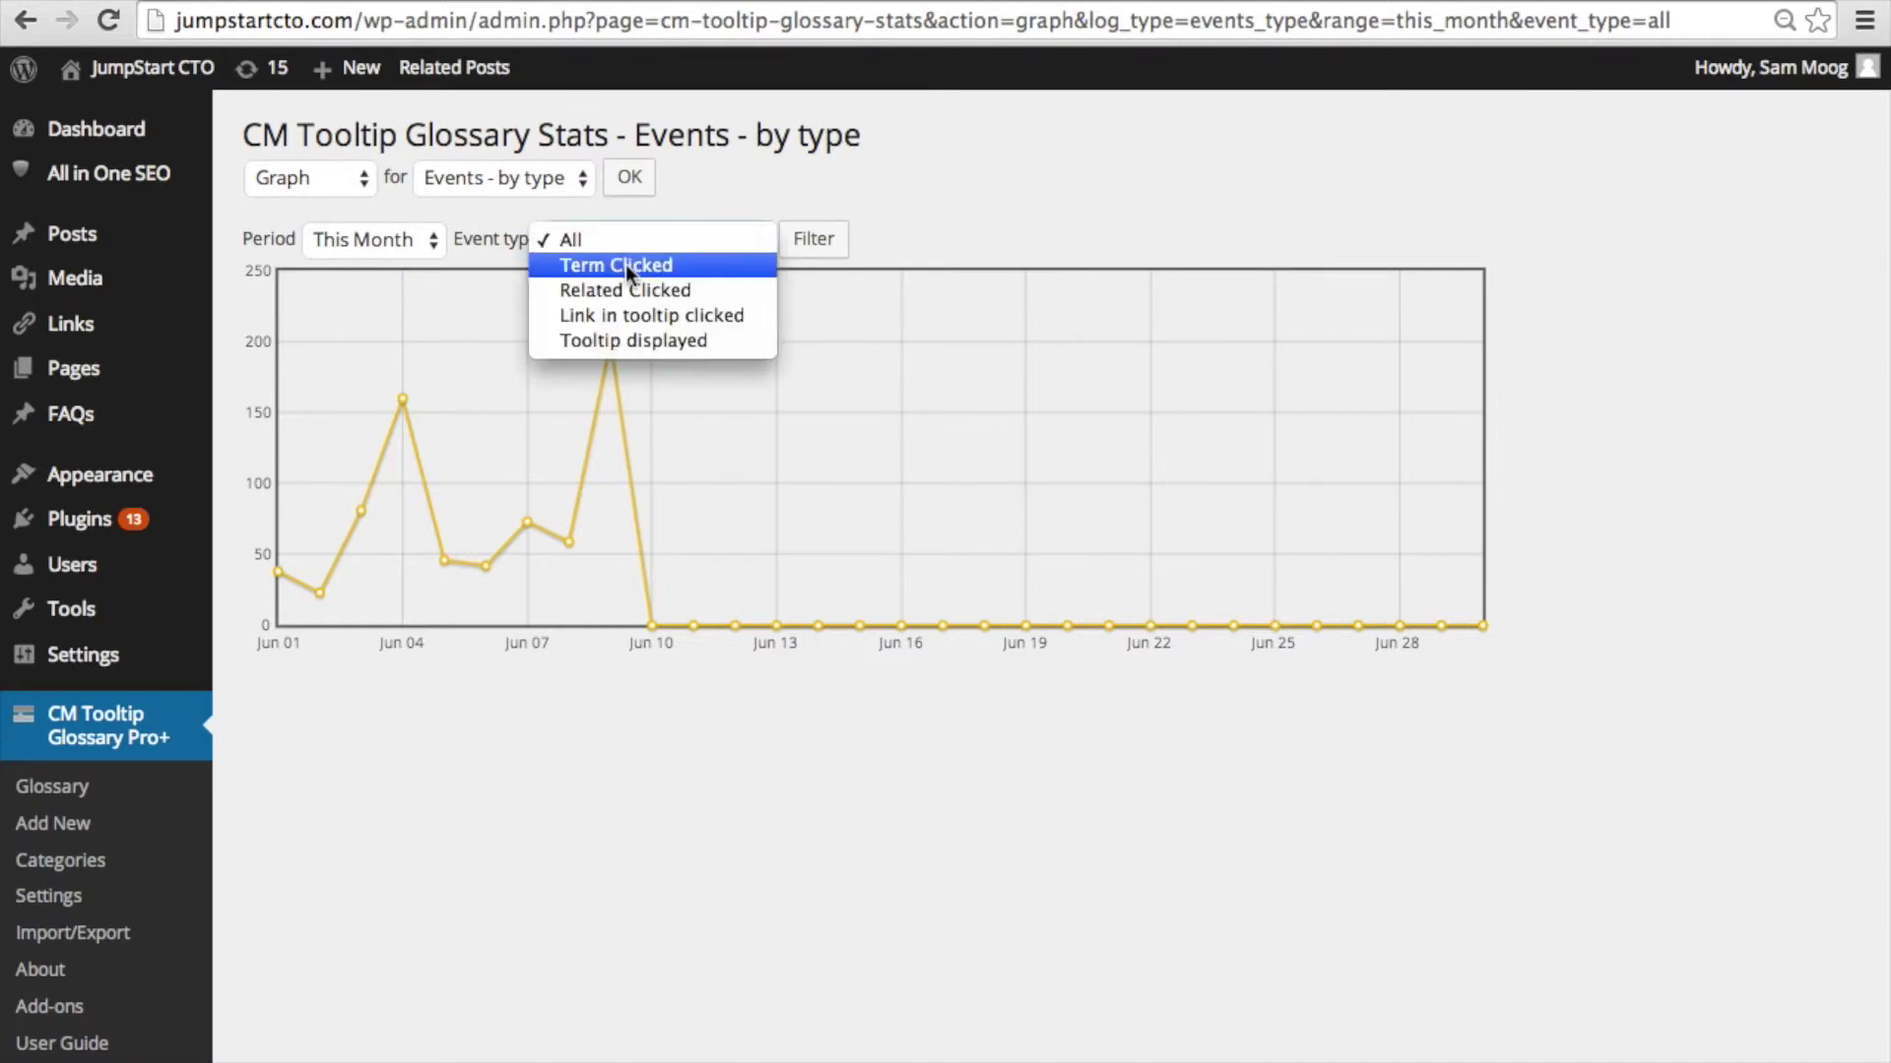
click(627, 268)
click(816, 239)
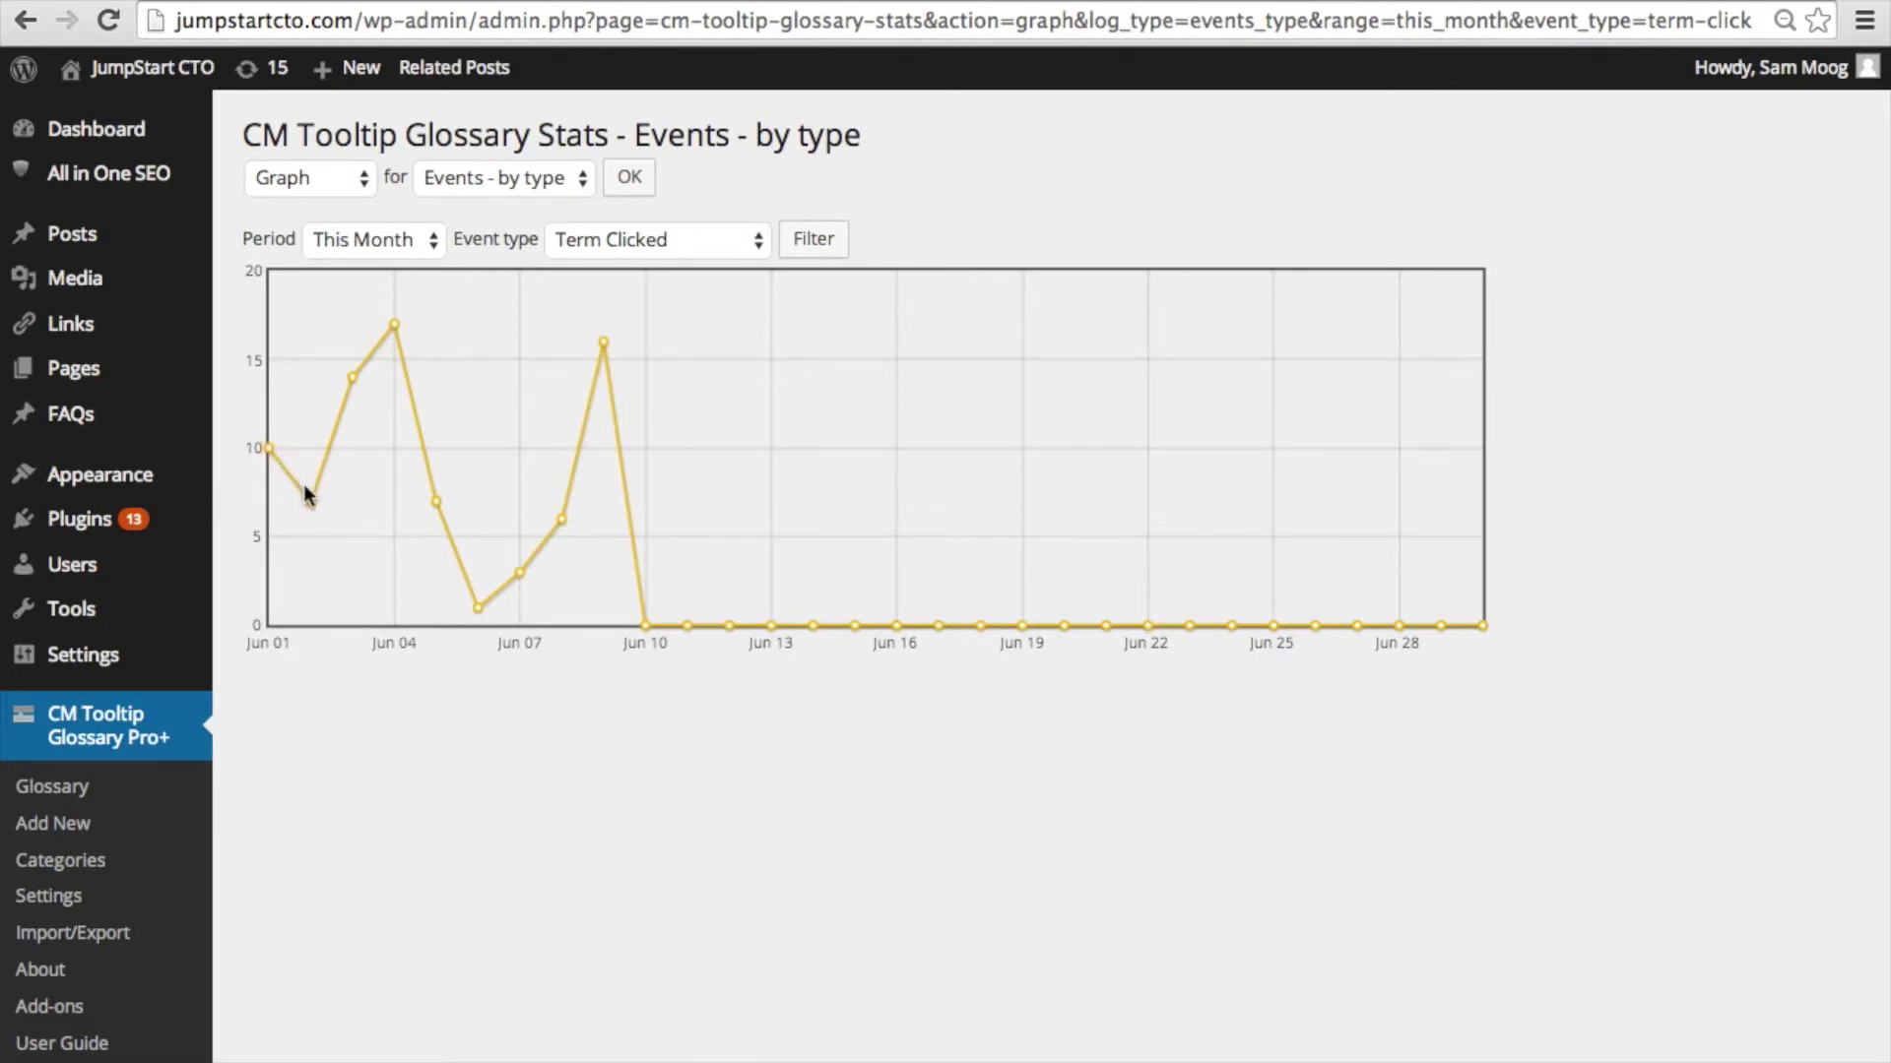
mouse_move(310, 497)
mouse_move(394, 333)
key(alt+Left)
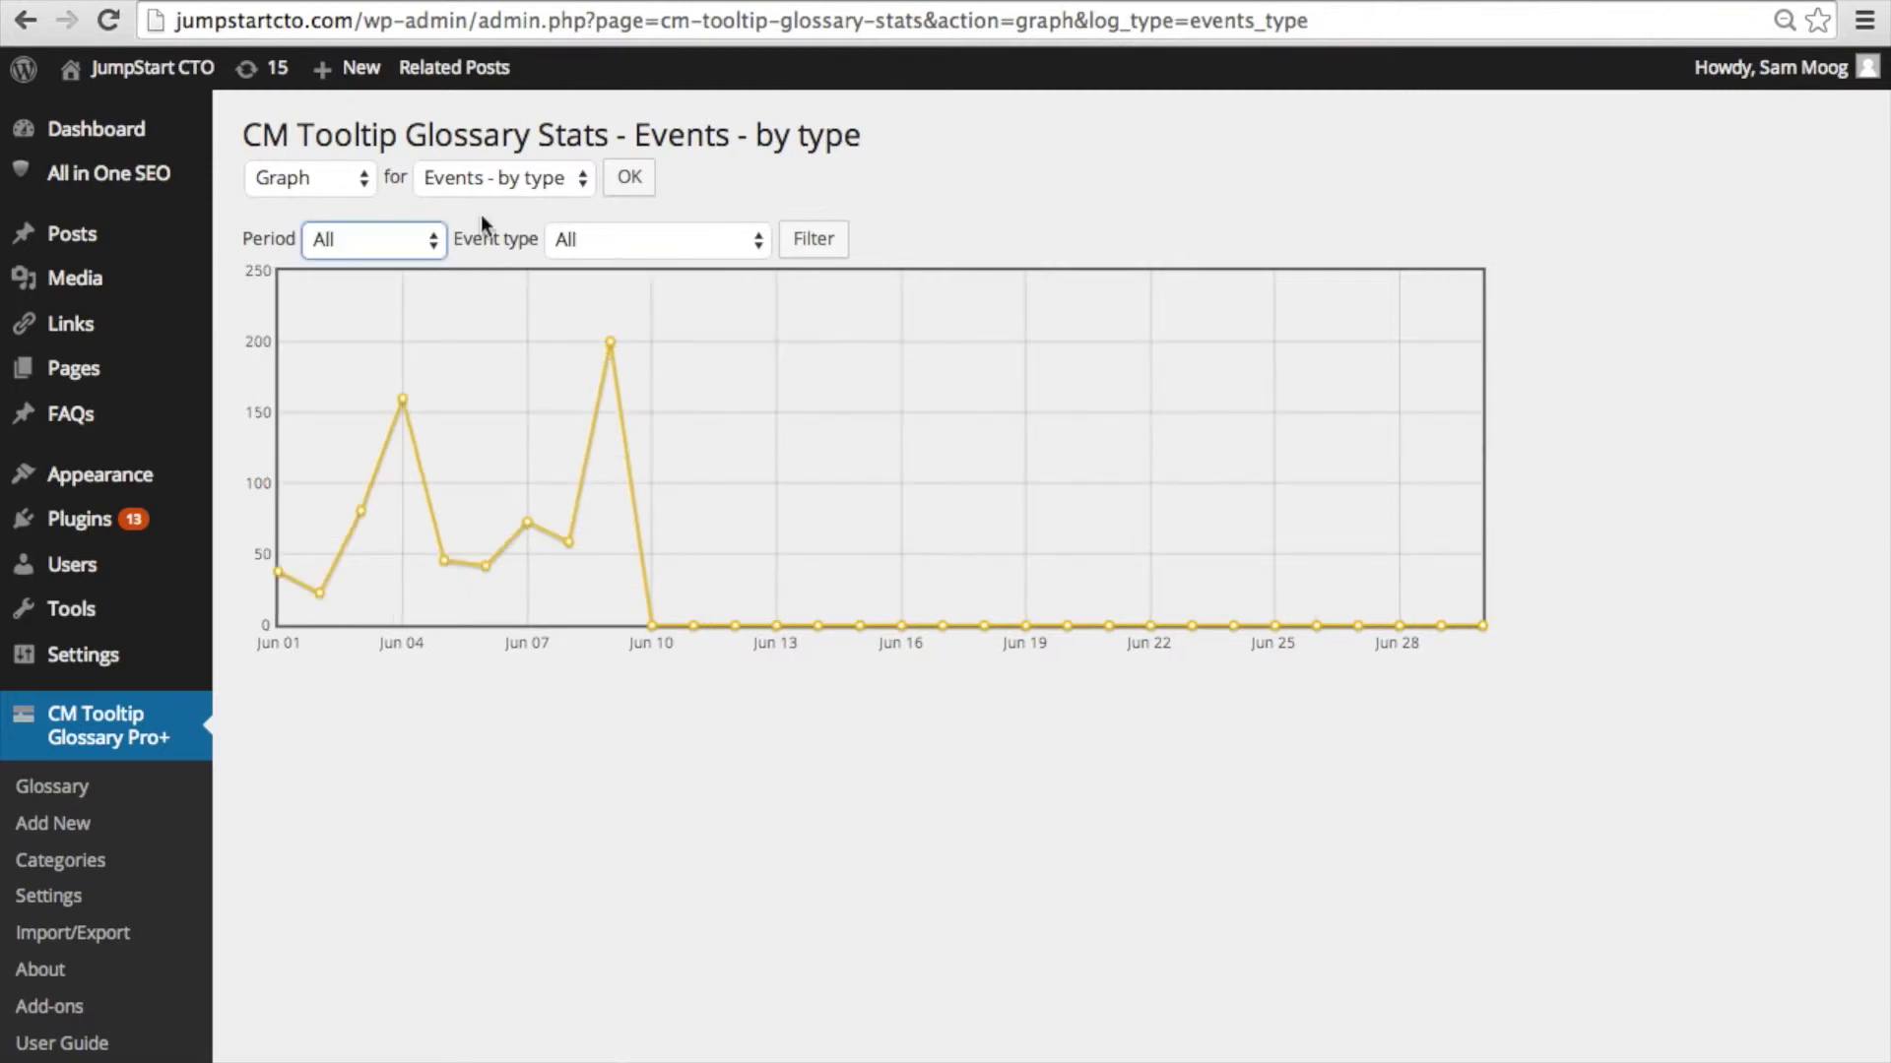
Show 'Events - by type' as a Logs table with hover and click counts for 93 terms
click(357, 179)
click(345, 152)
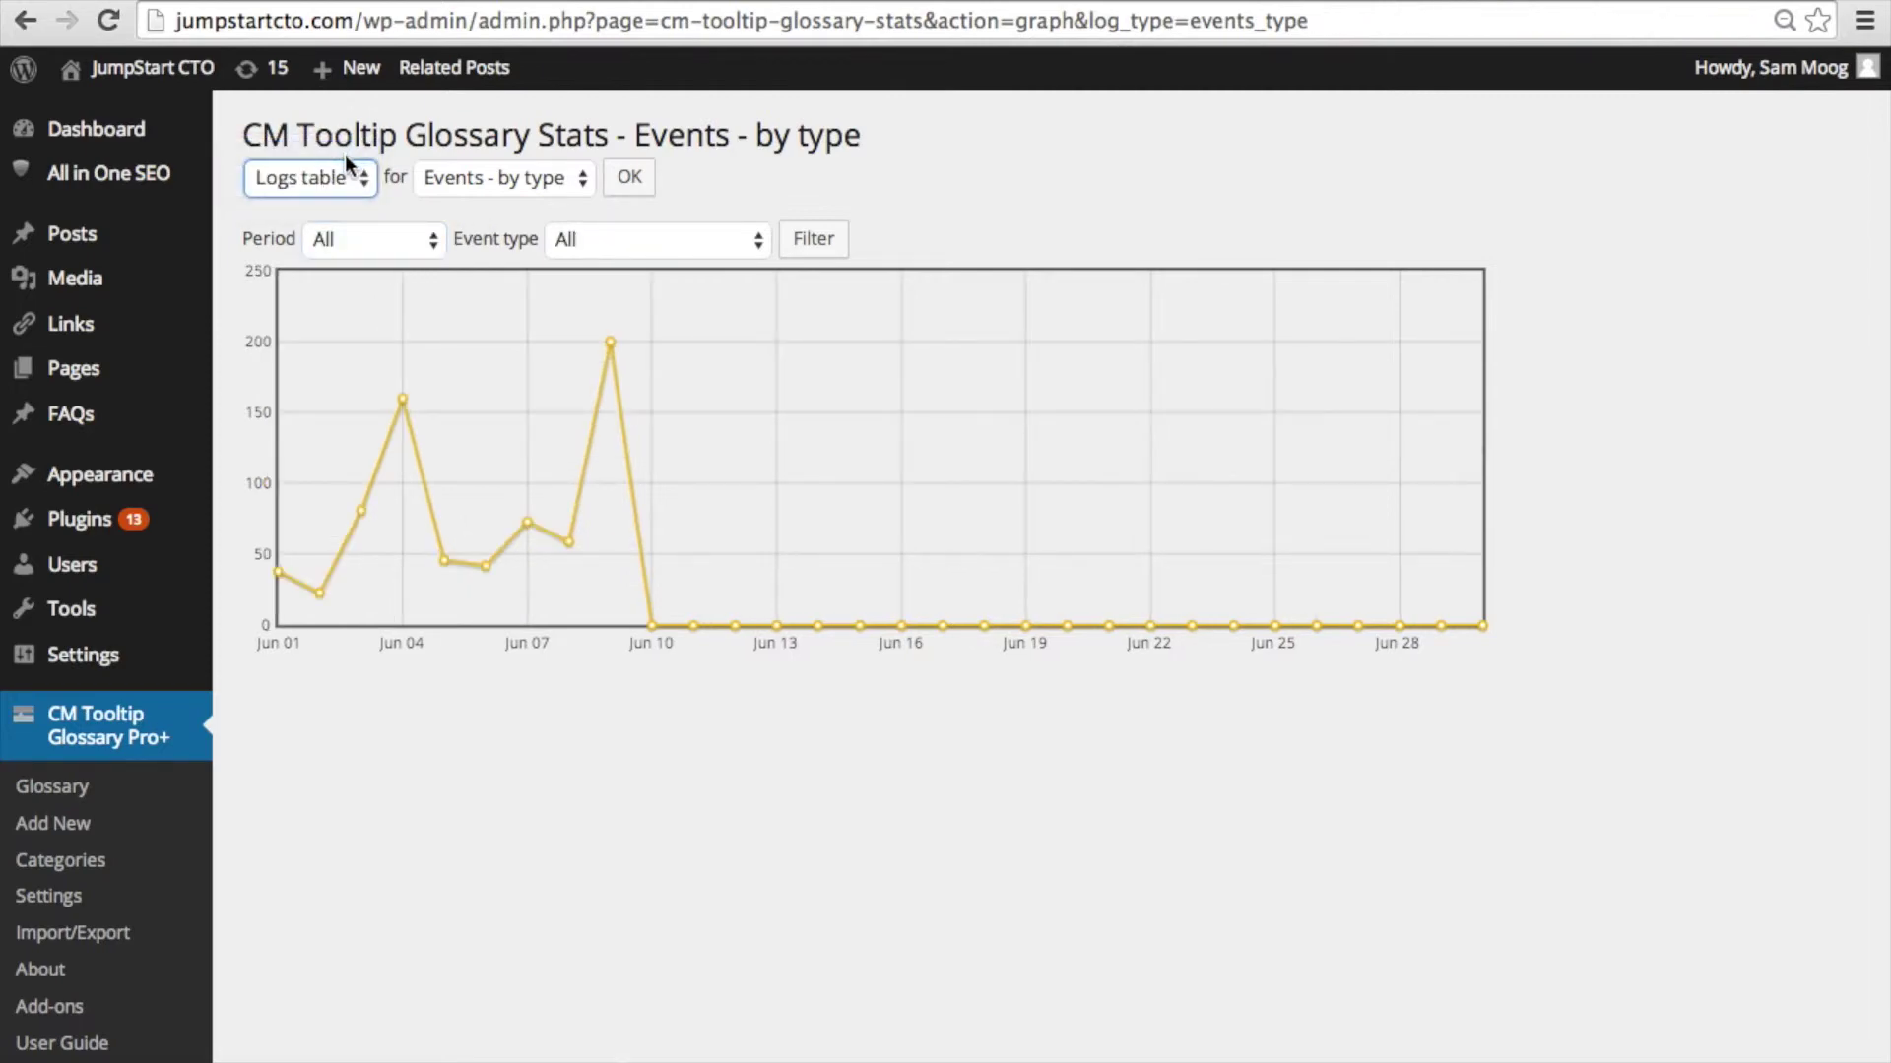
click(630, 183)
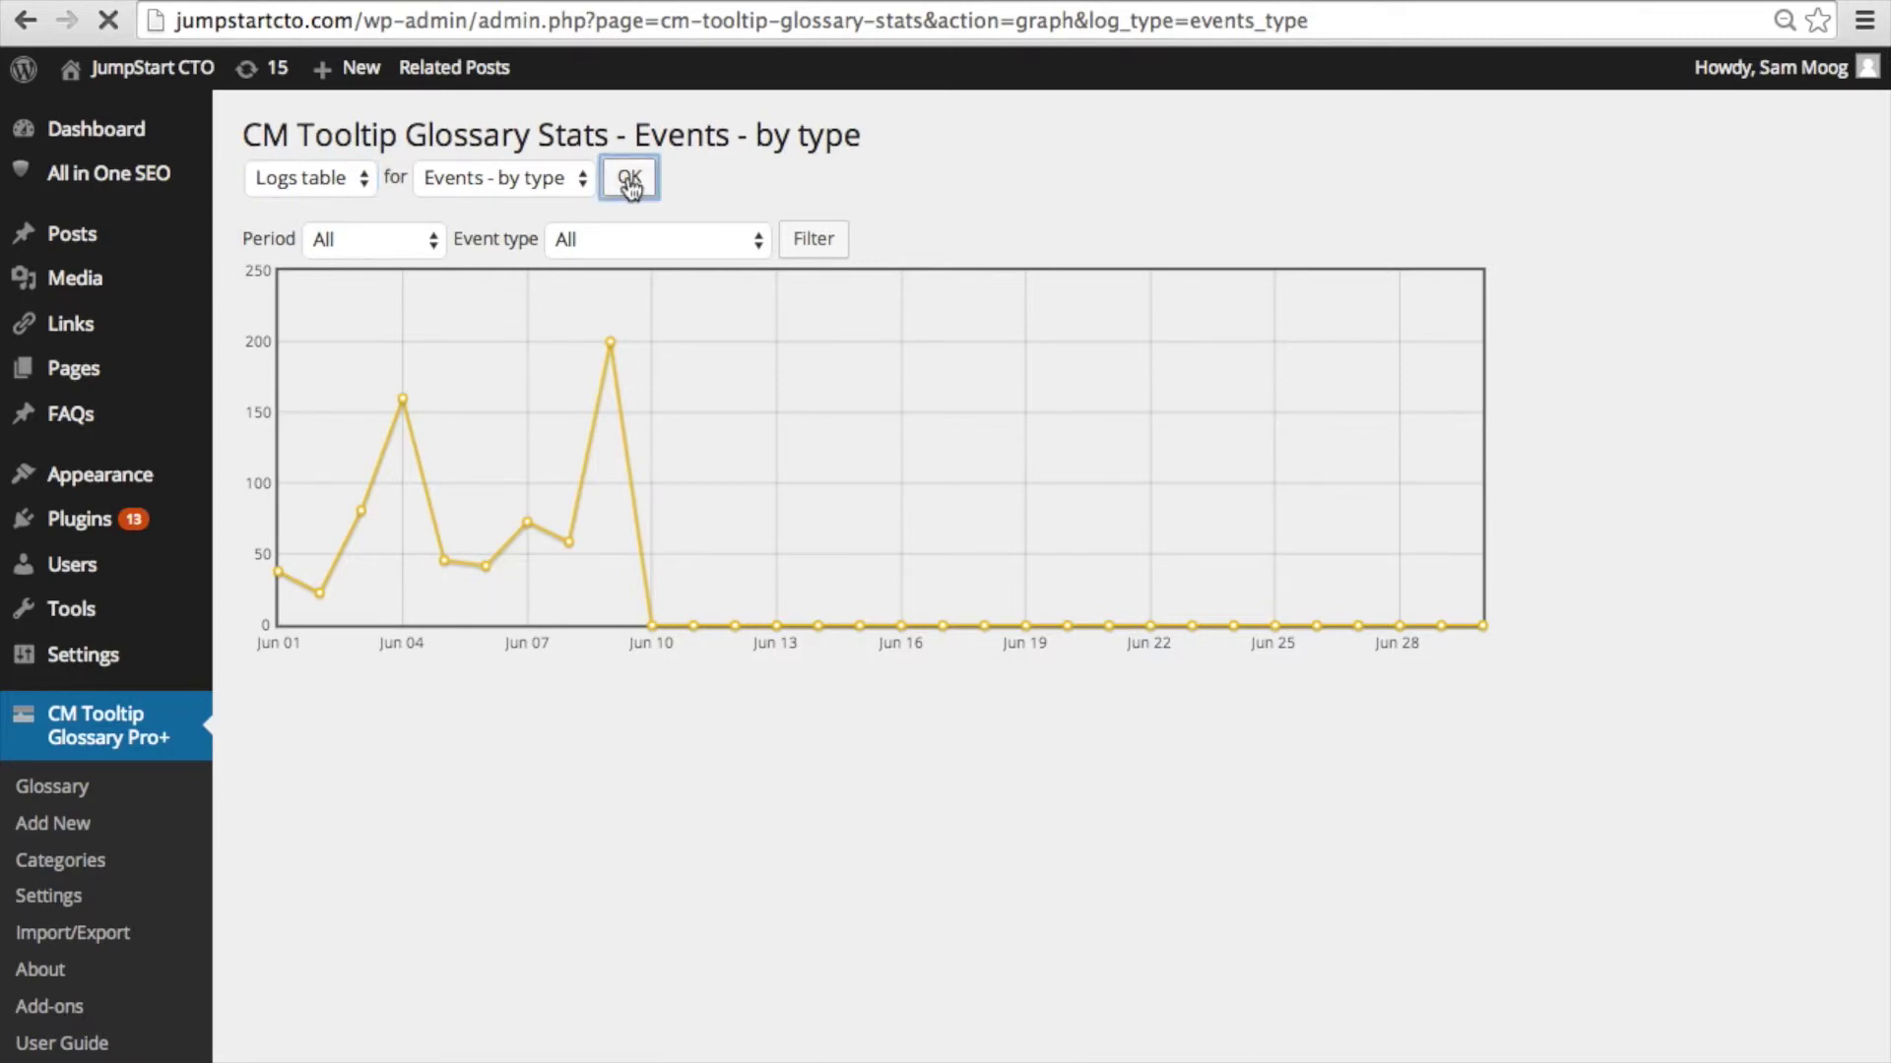
scroll(971, 375, down, 1)
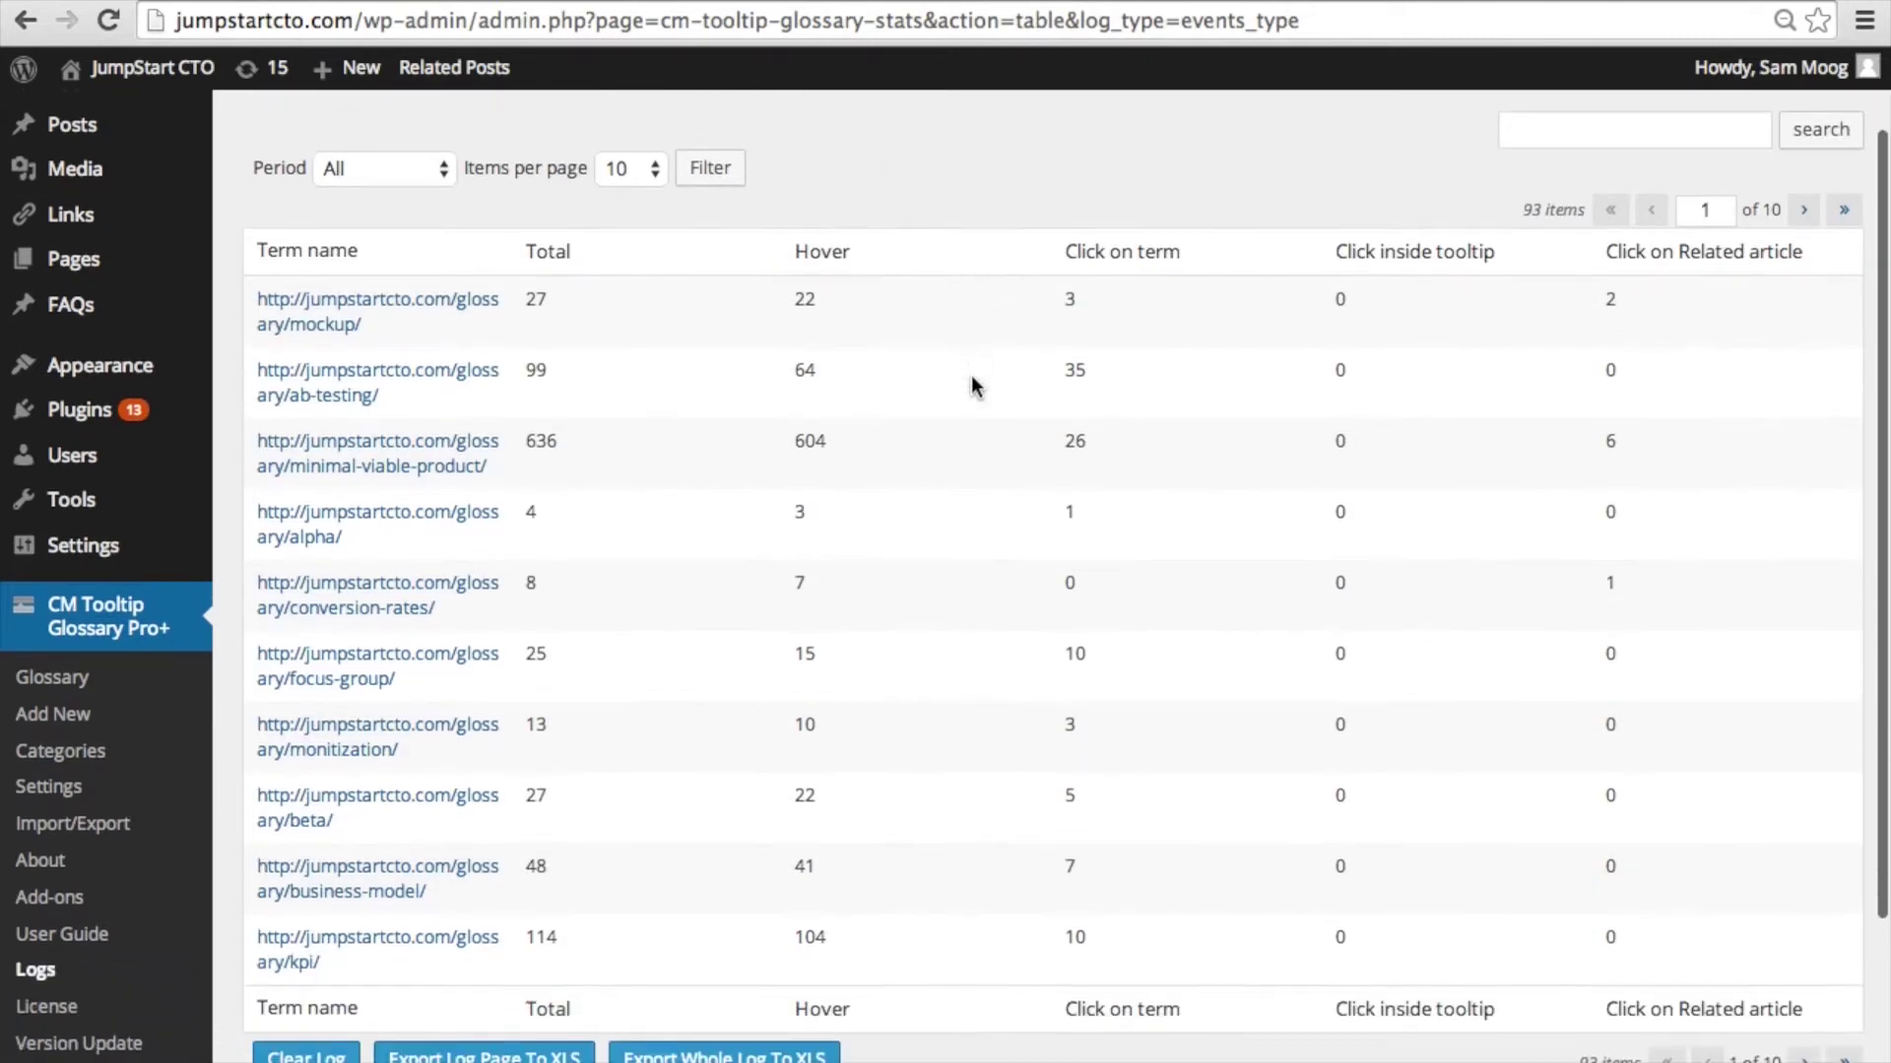
scroll(971, 375, up, 1)
click(562, 179)
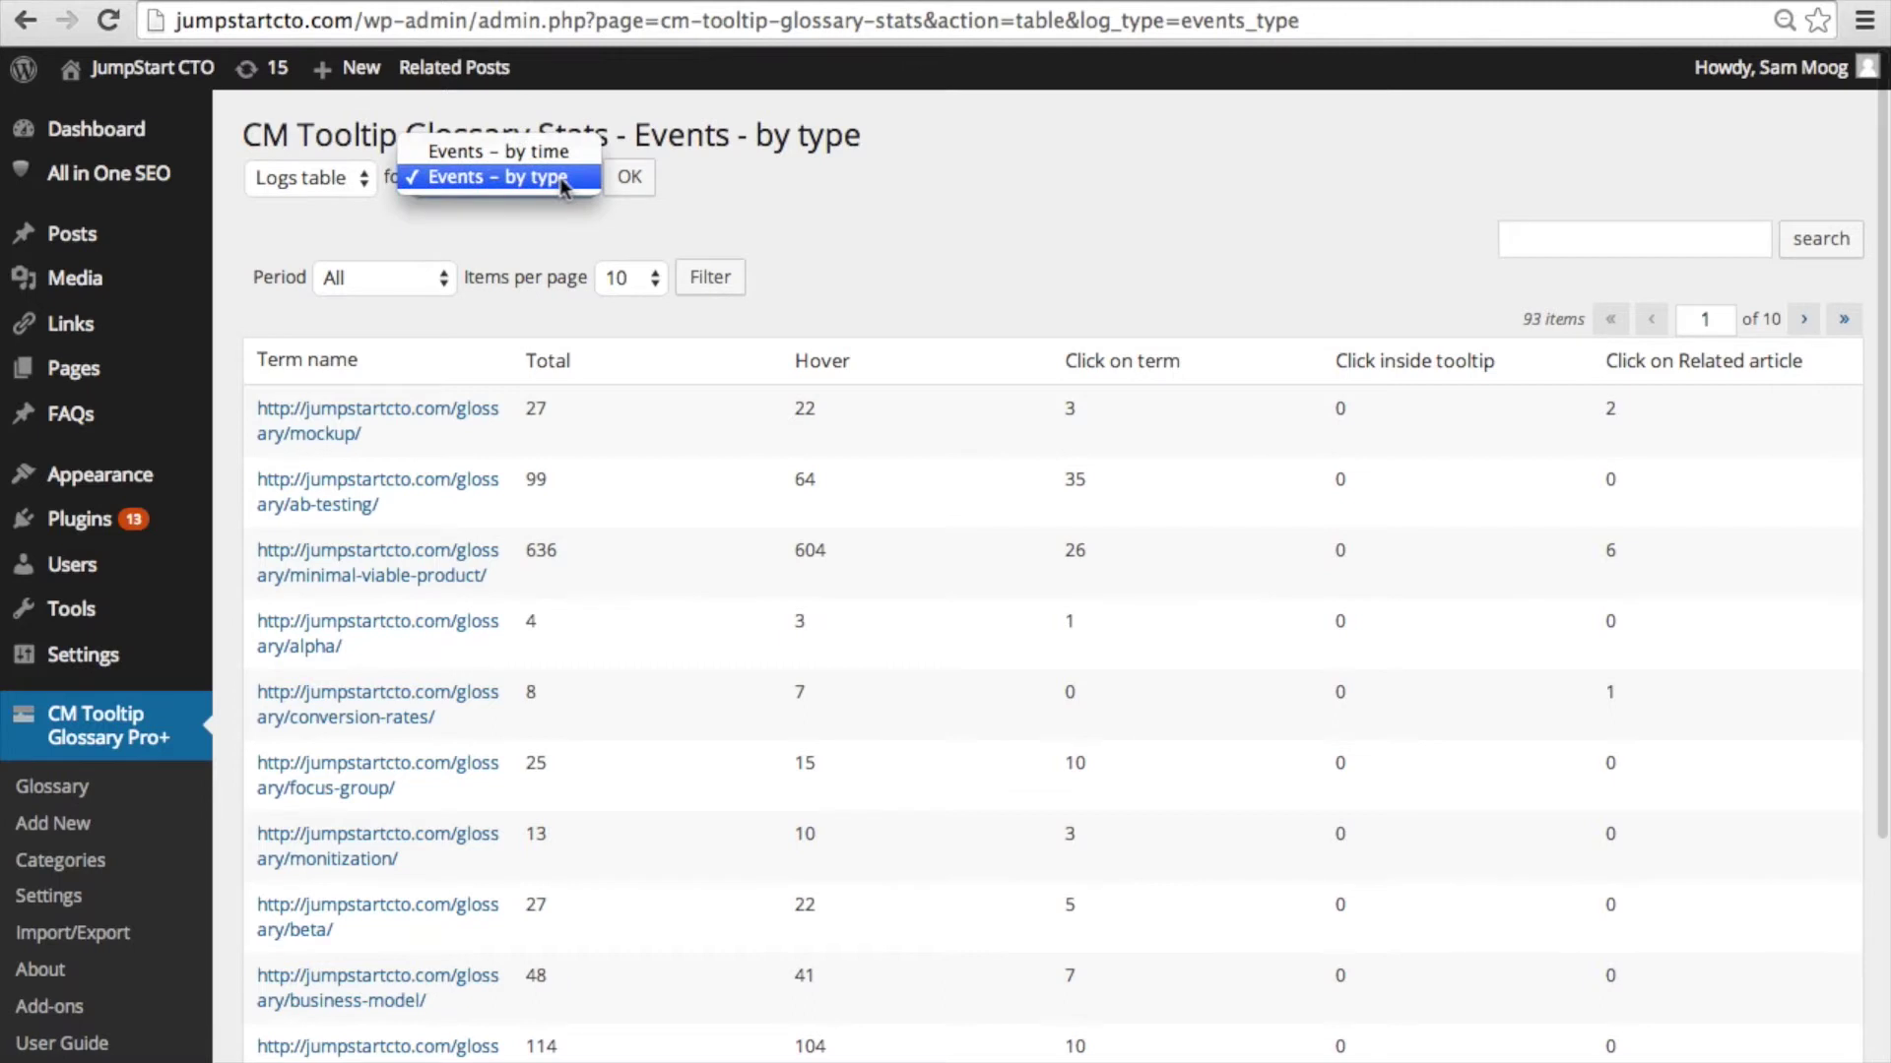
click(564, 180)
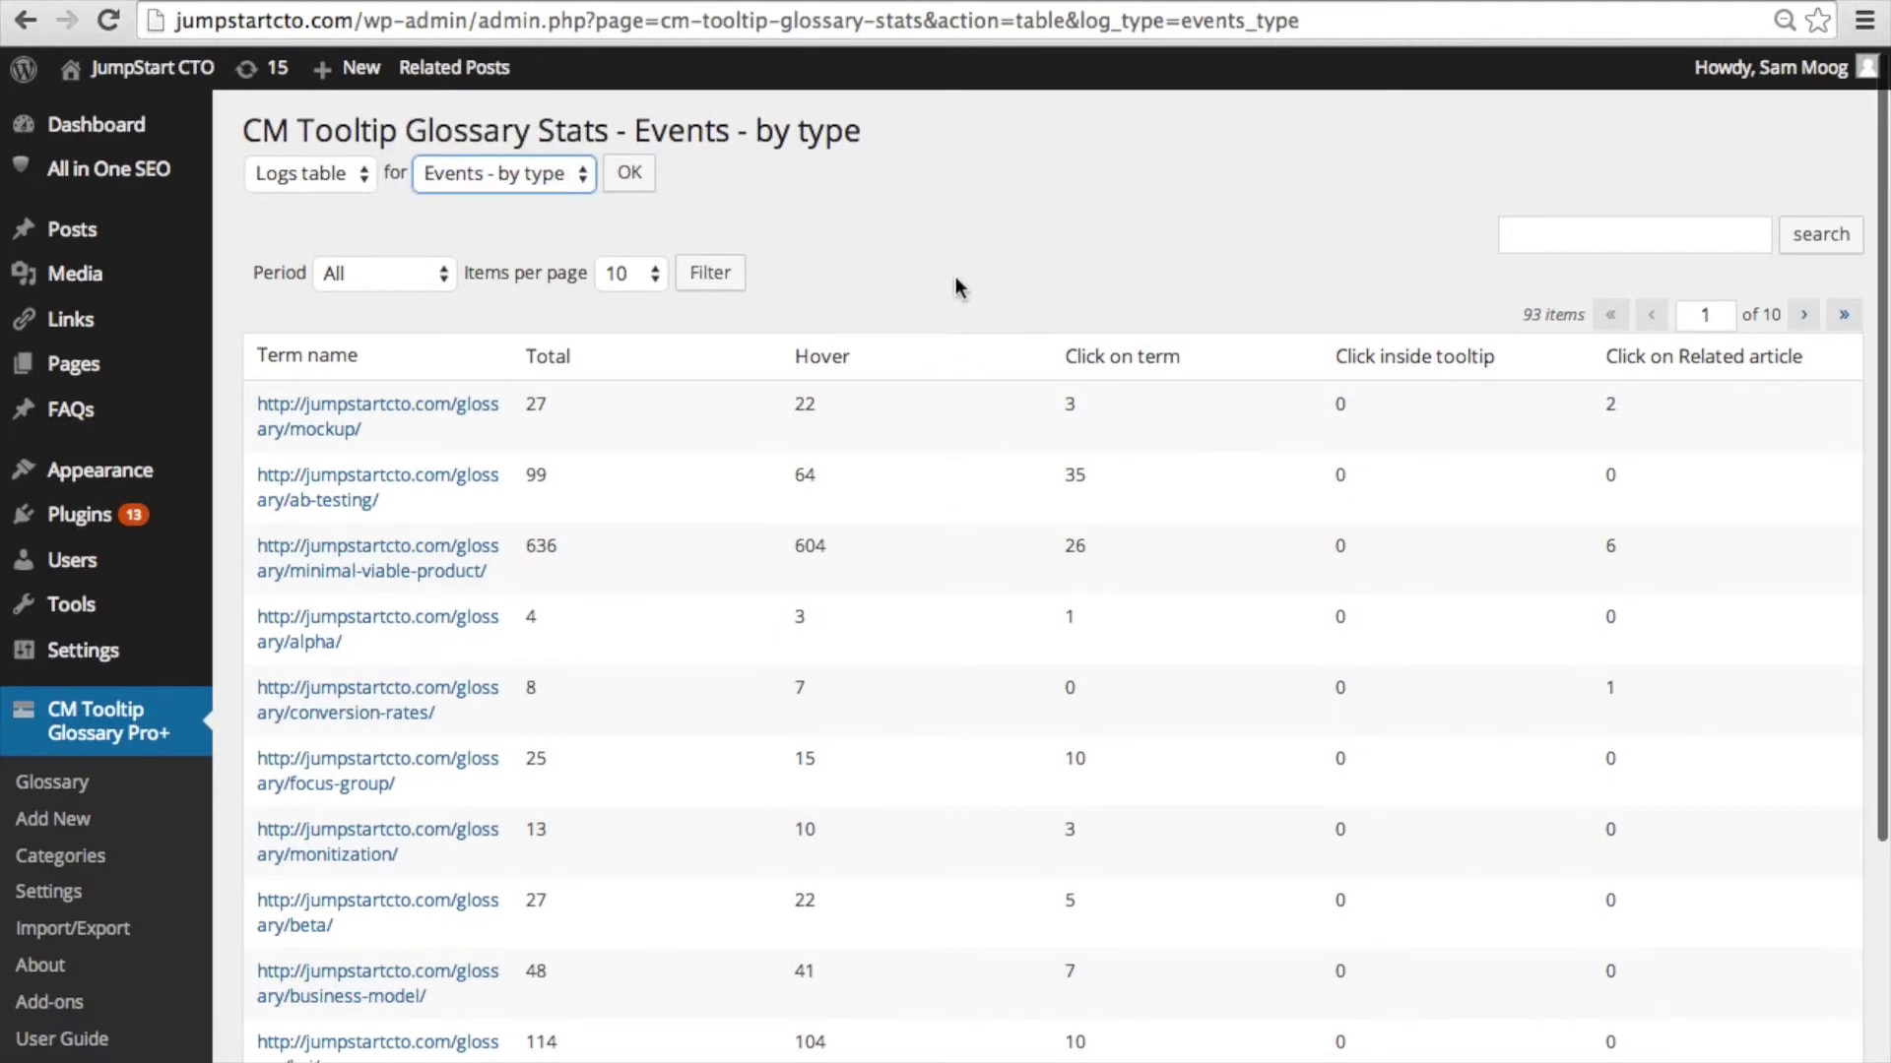
scroll(955, 278, down, 1)
scroll(388, 776, down, 2)
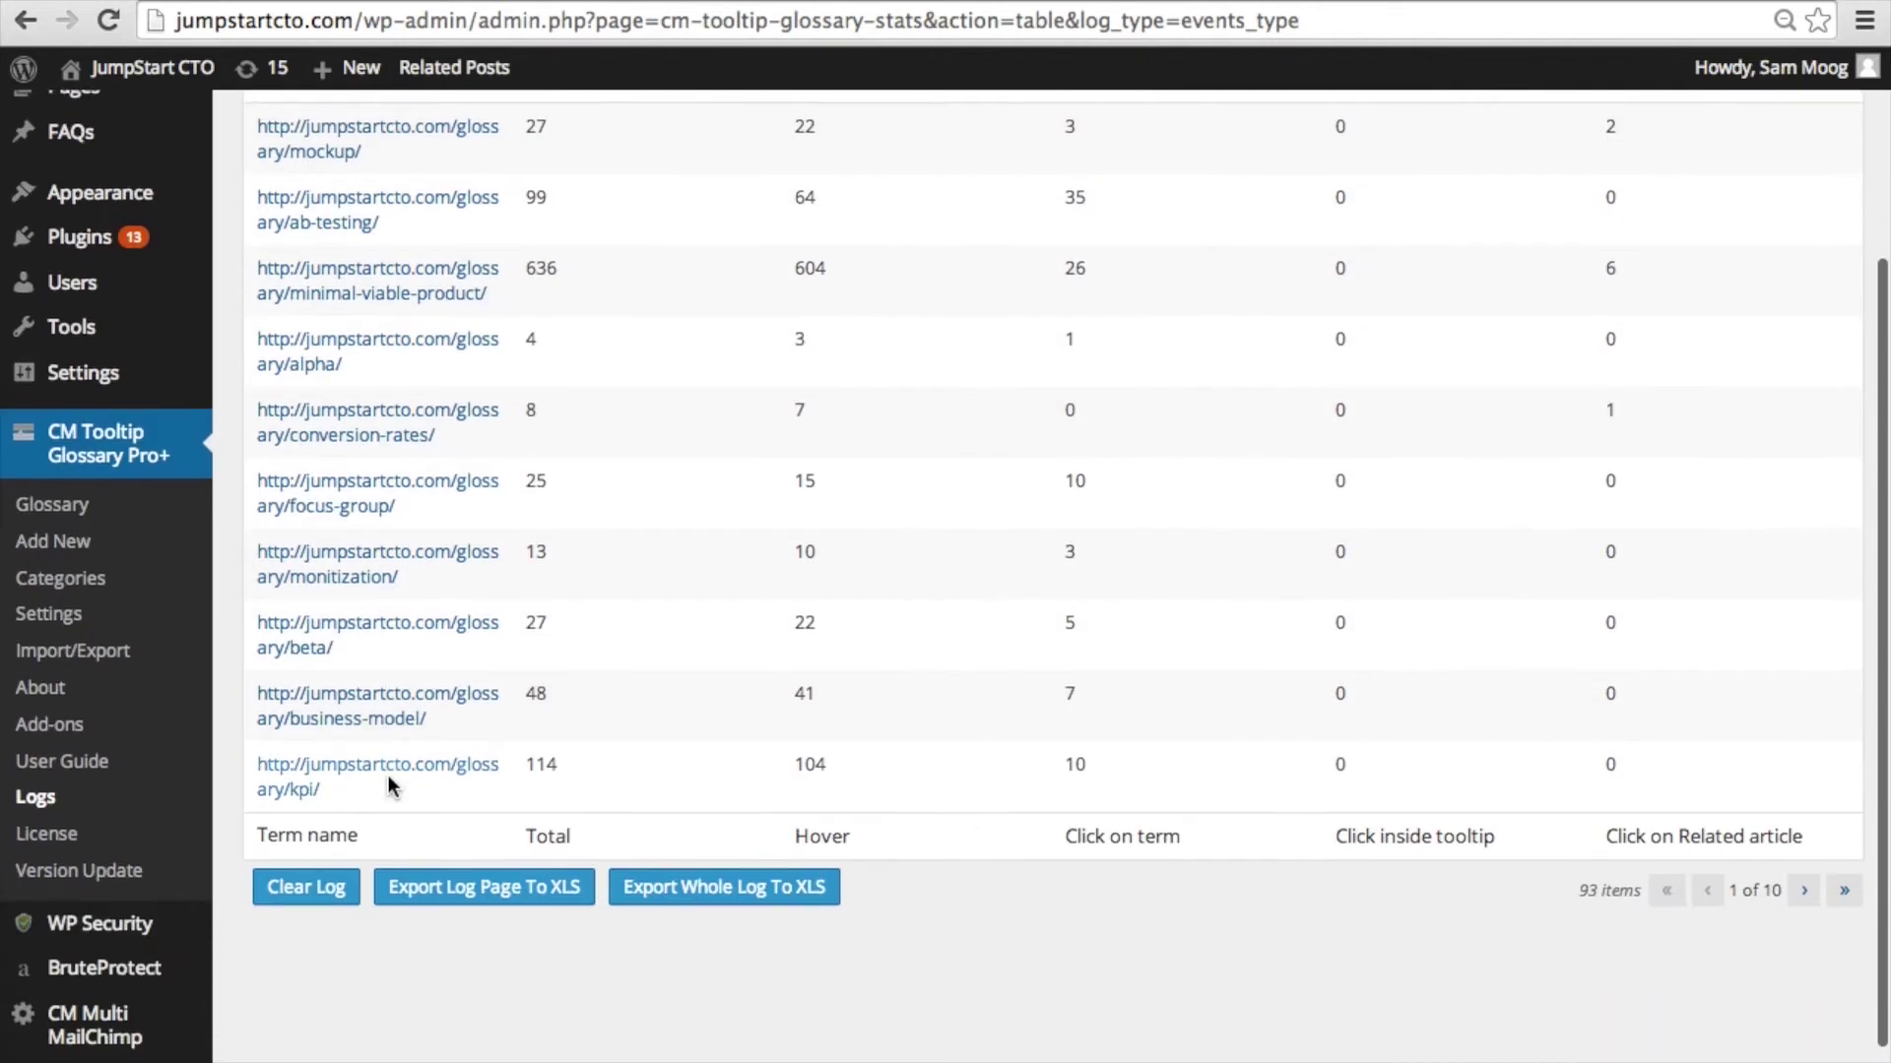
scroll(388, 776, up, 3)
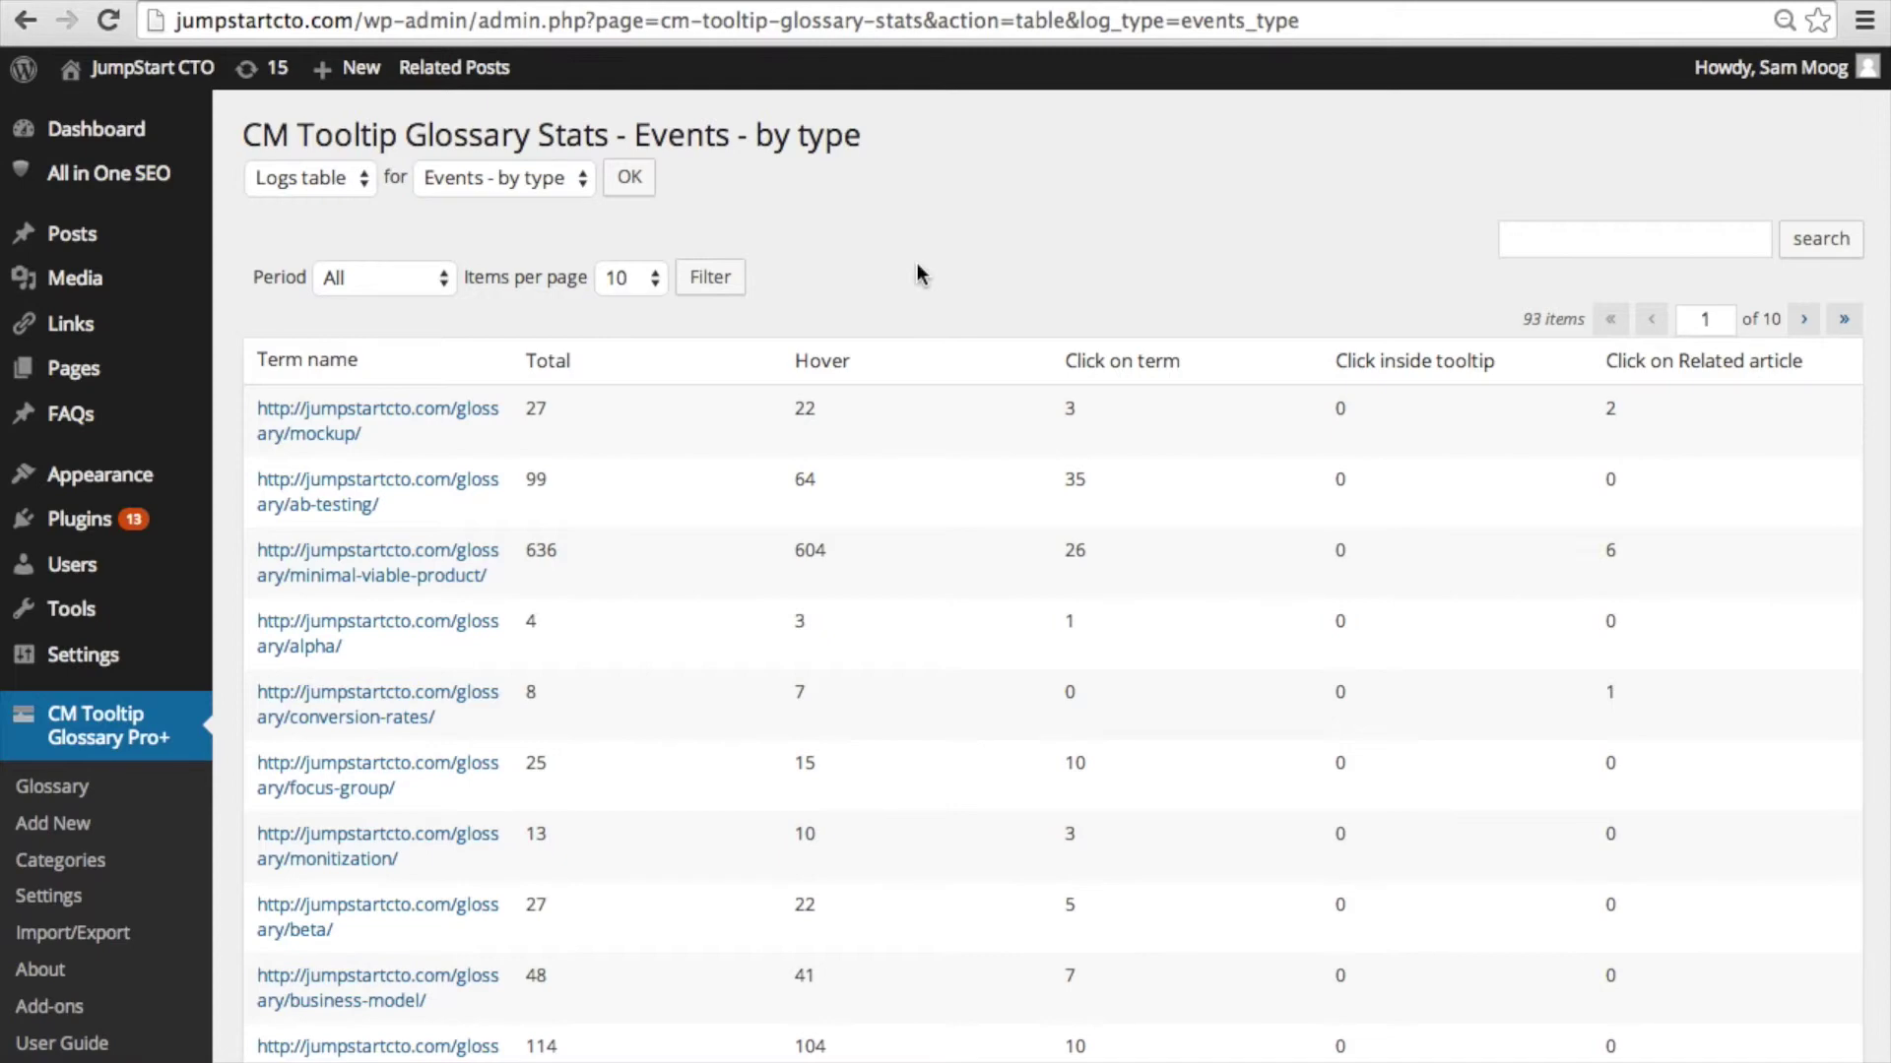
click(554, 177)
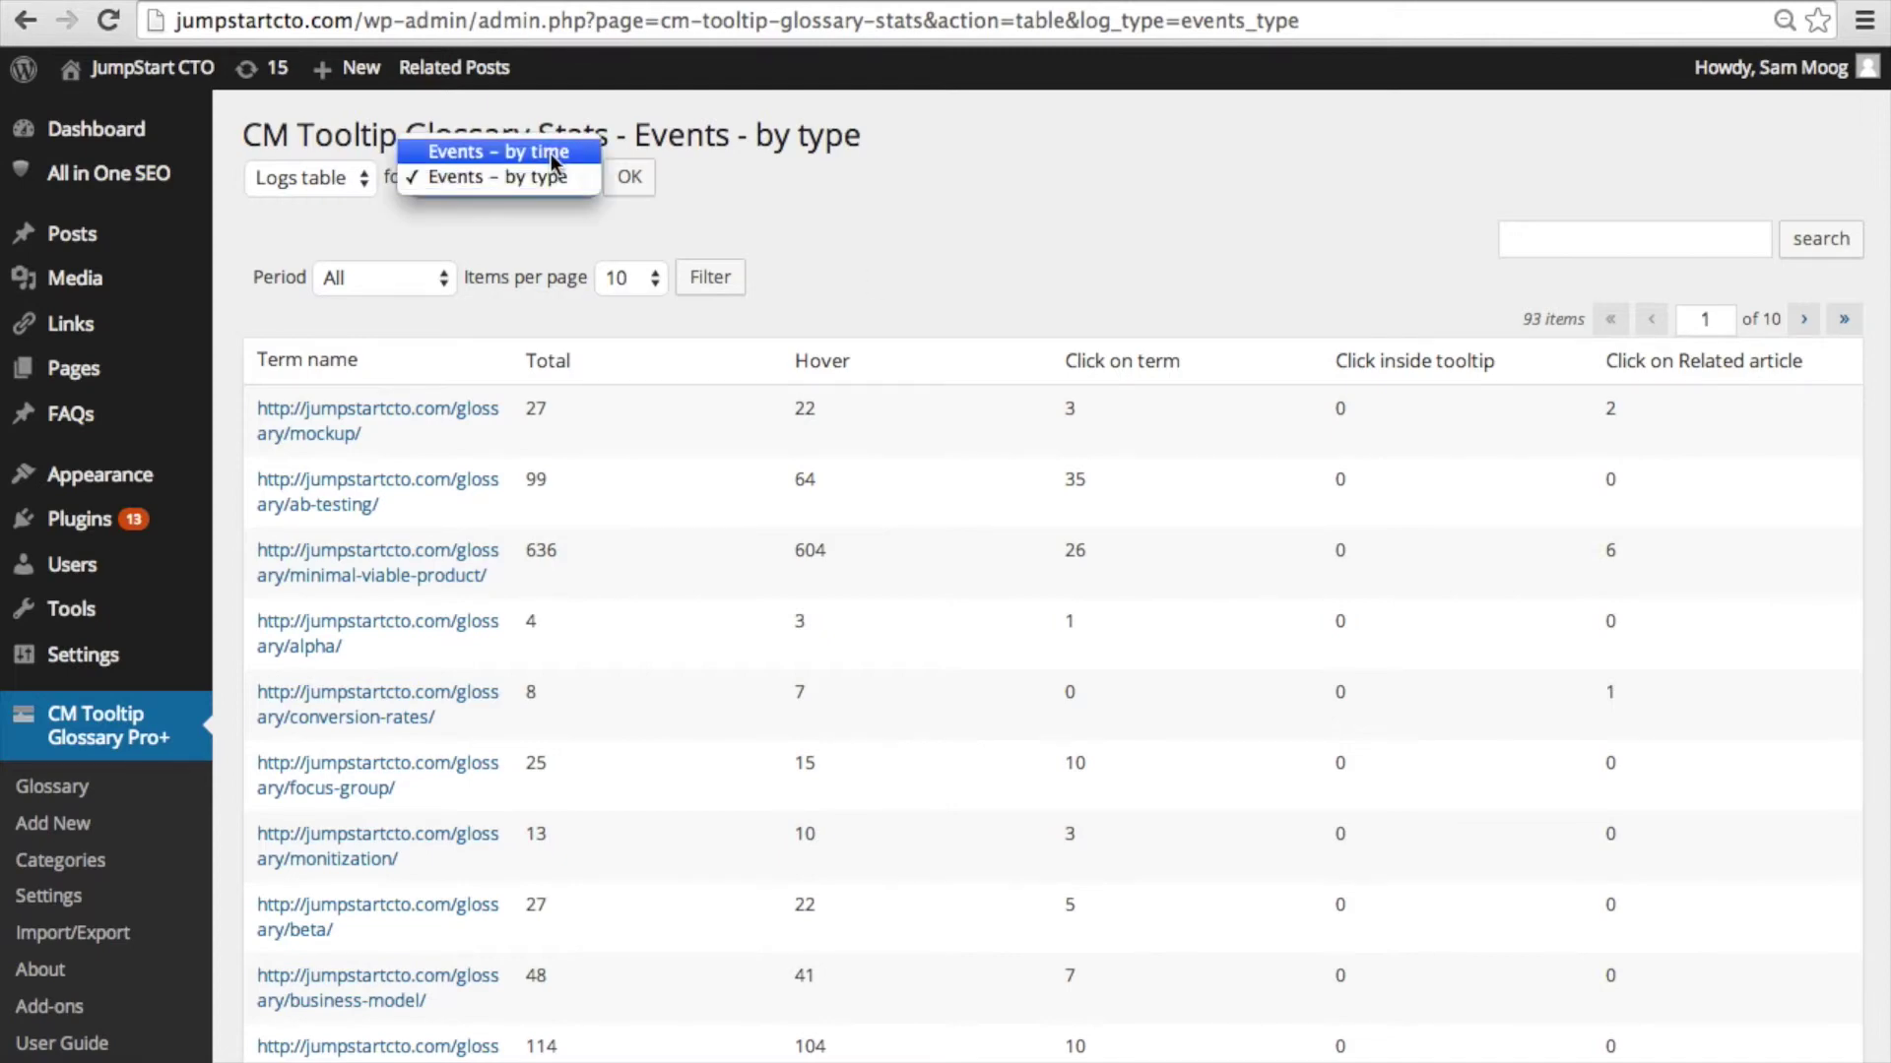
Show the 'Events - by time' log table for This Week, listing 734 events
click(551, 153)
click(635, 179)
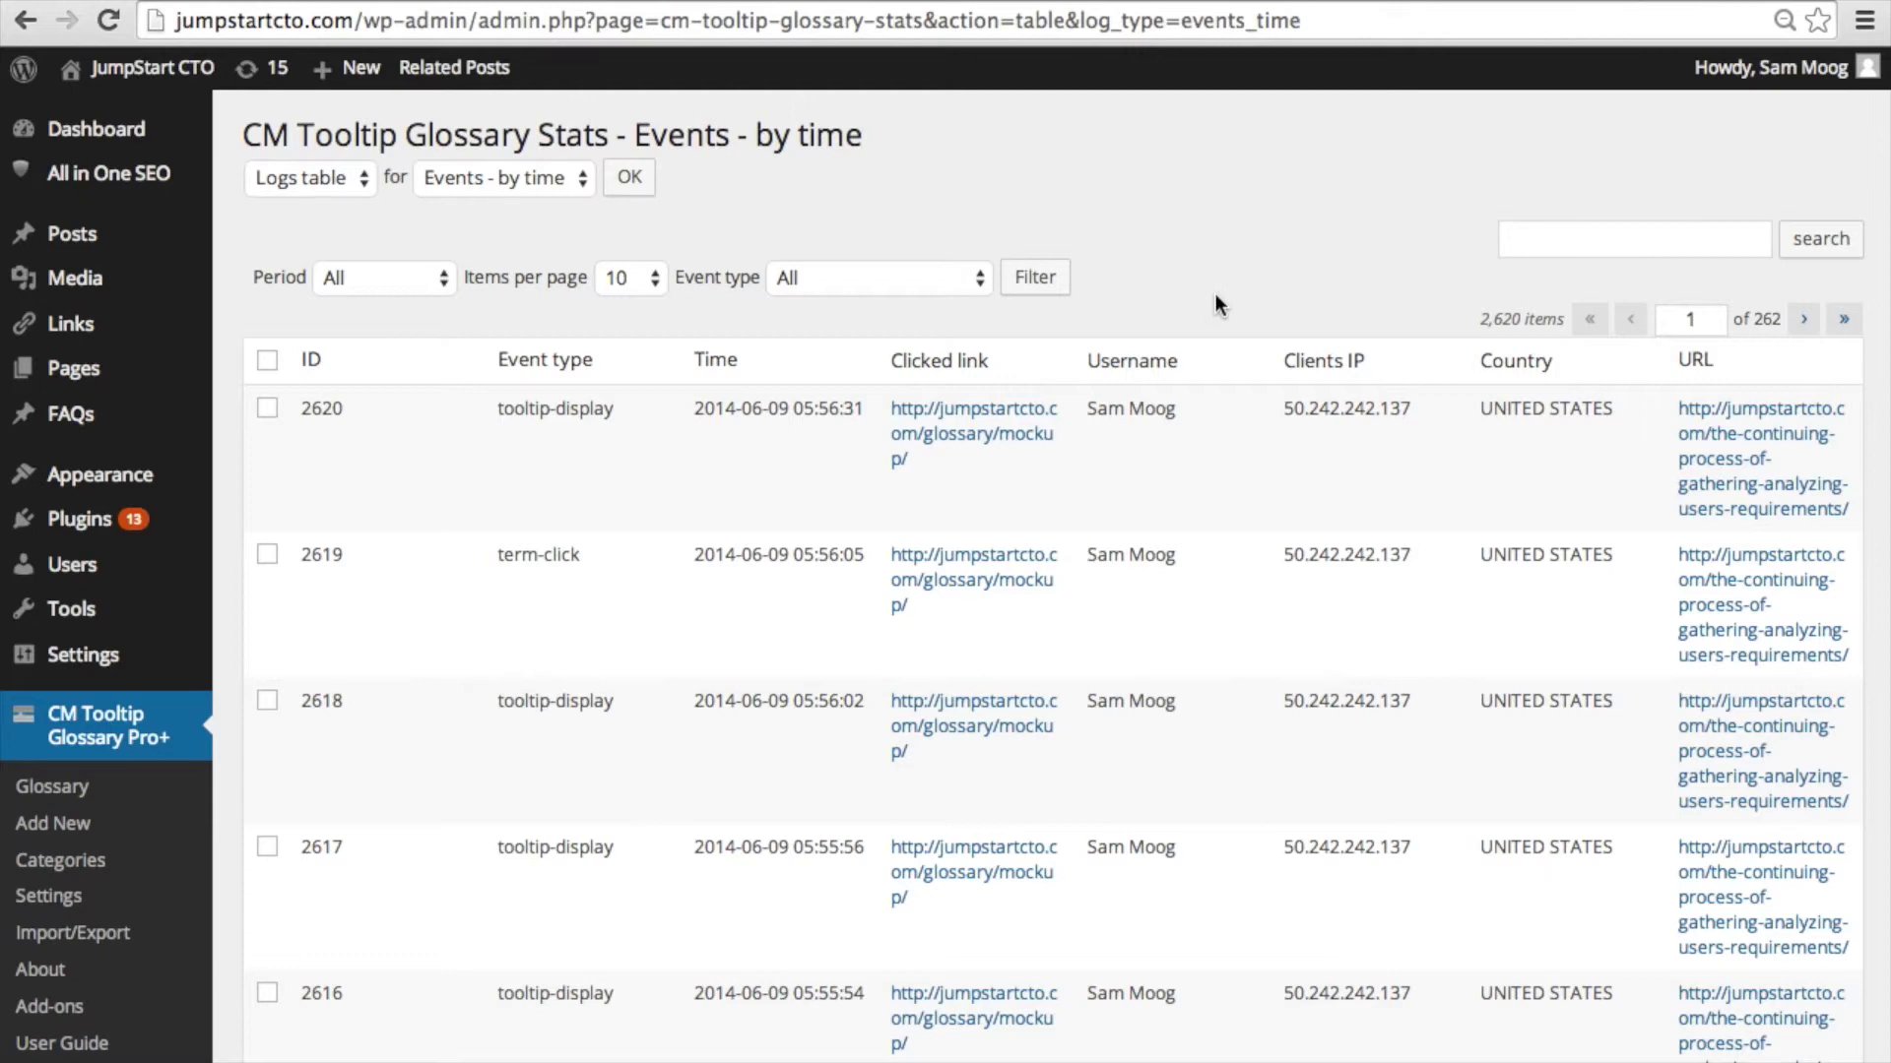
click(424, 269)
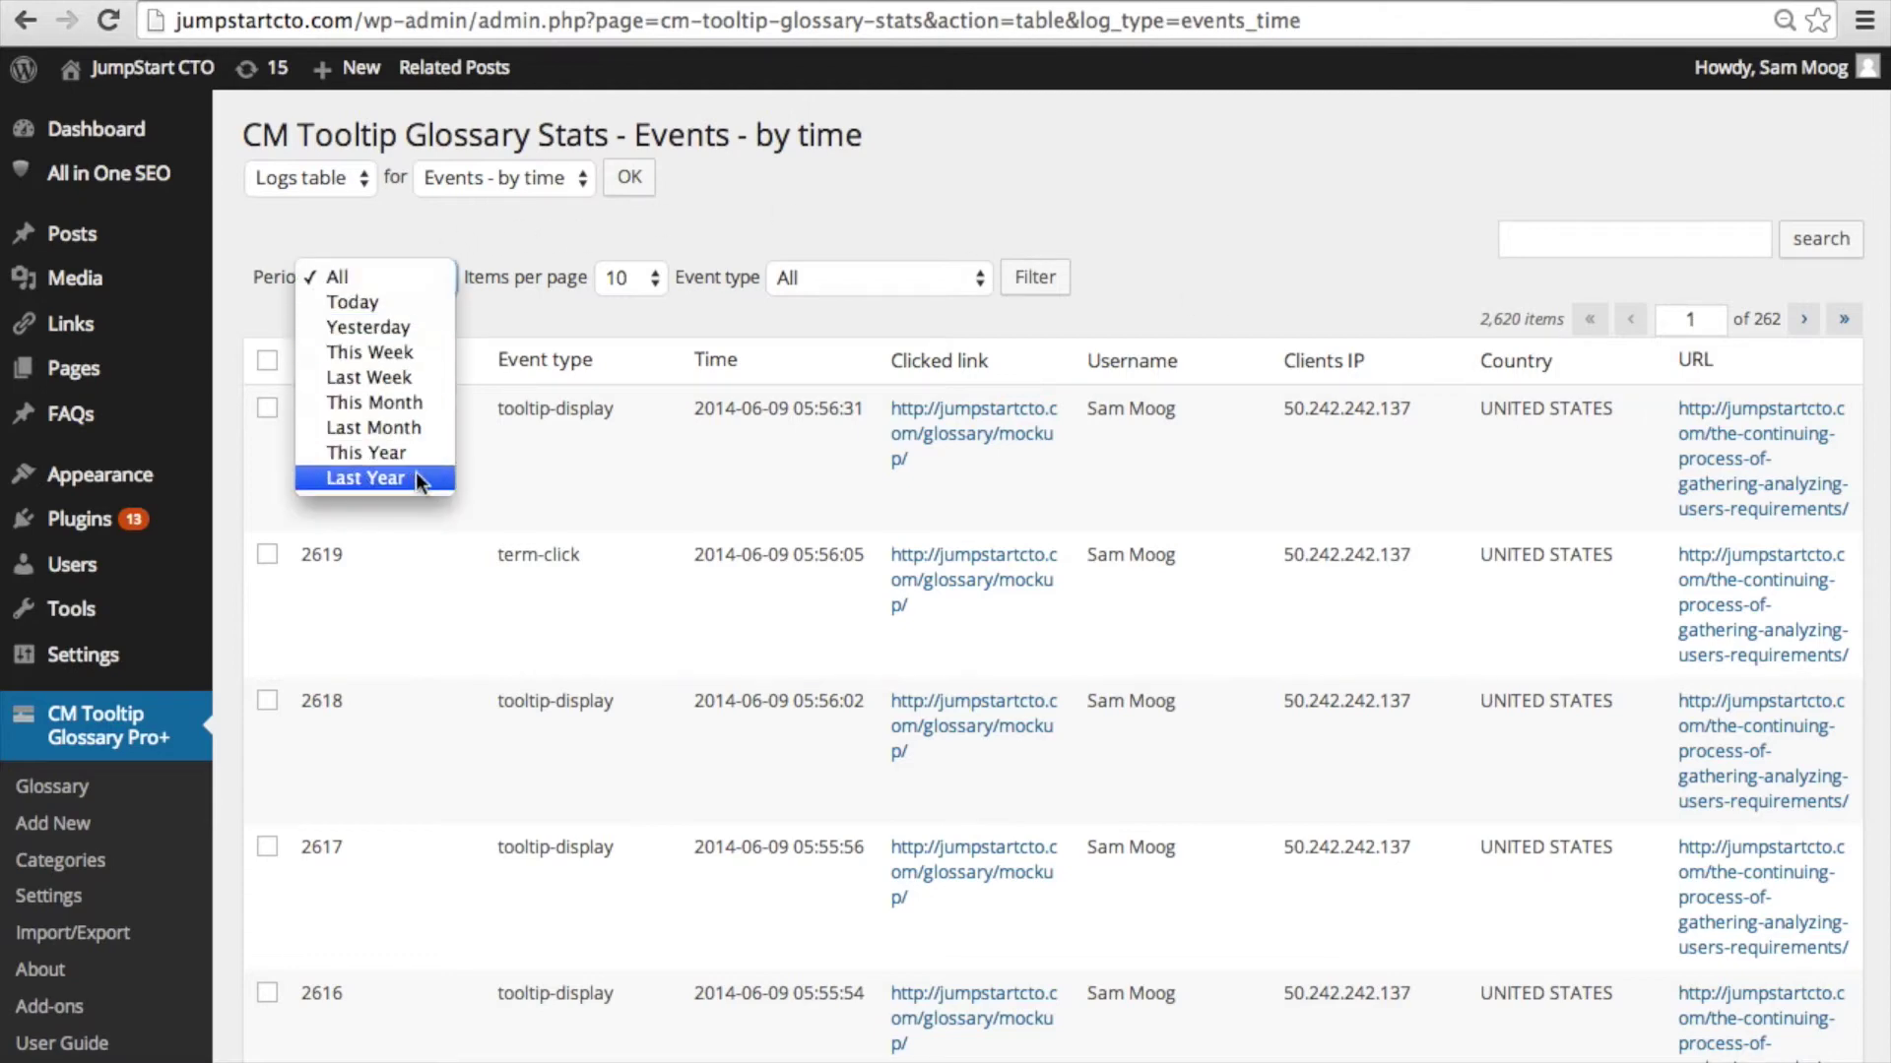
click(370, 353)
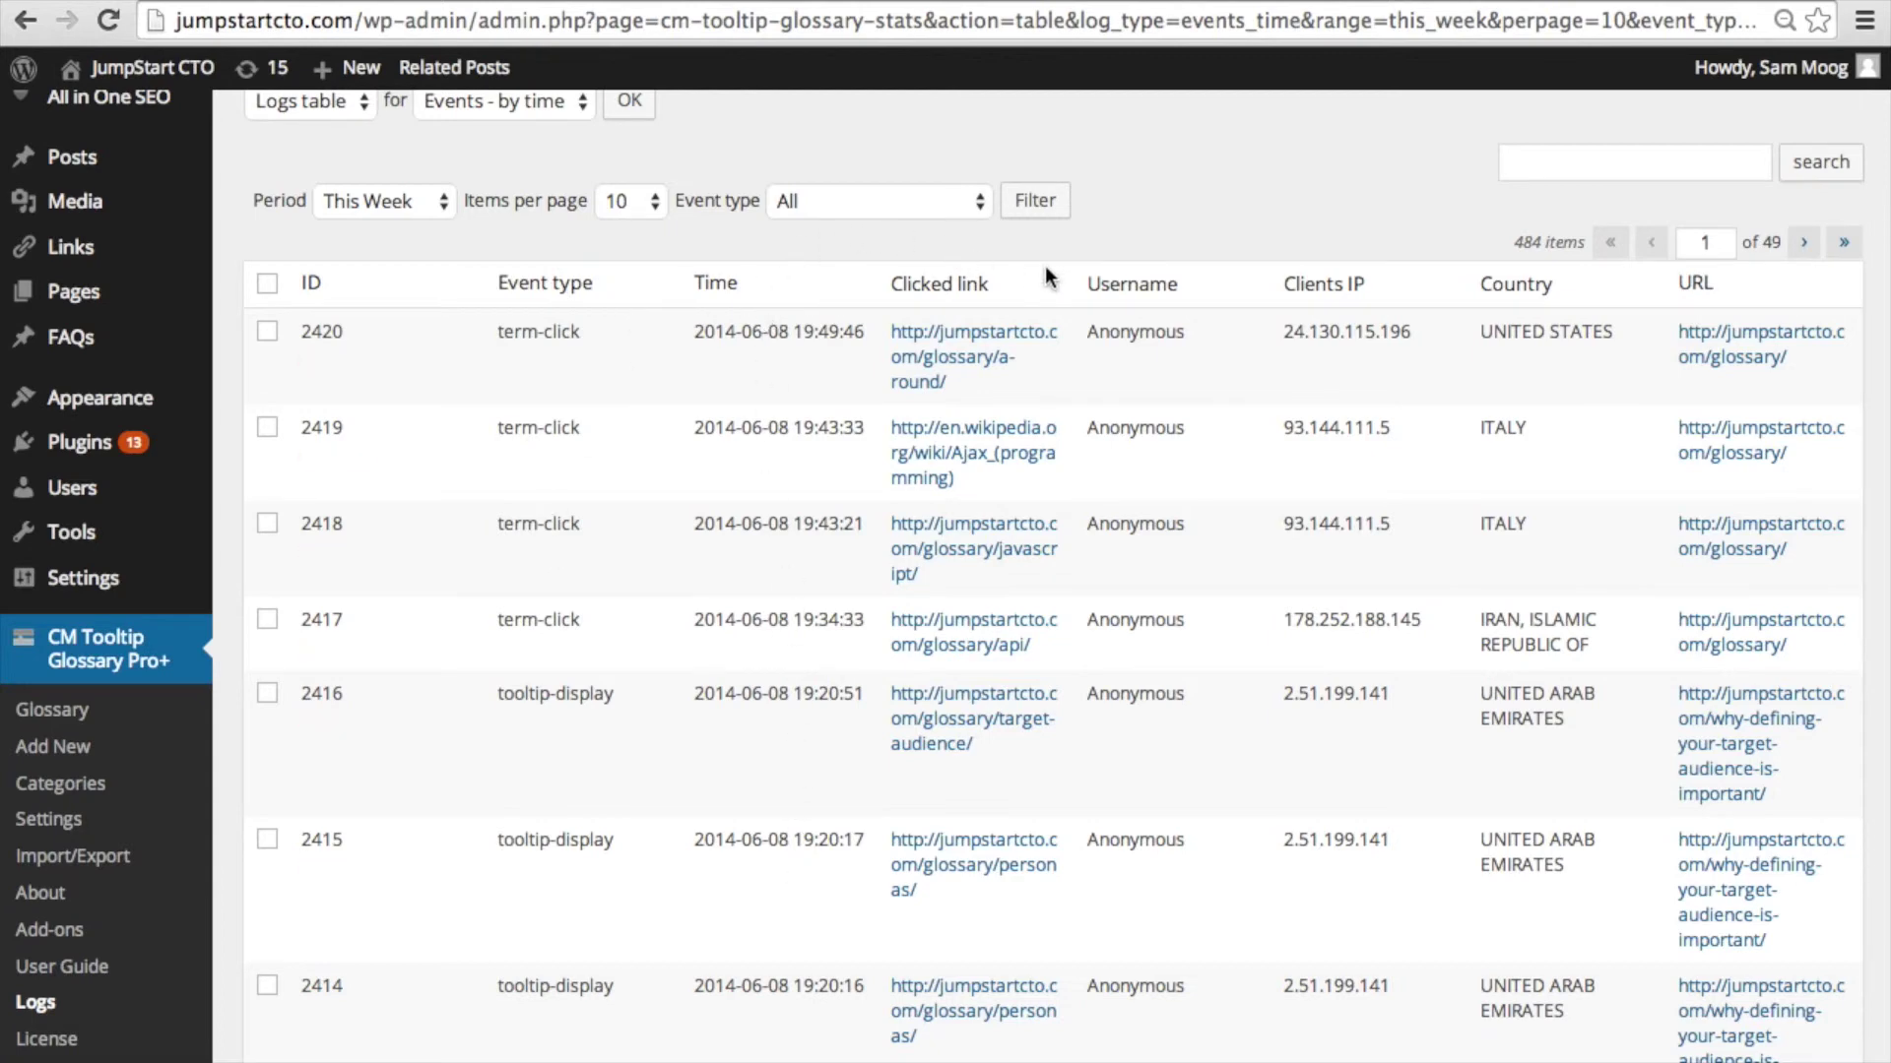
scroll(1046, 271, down, 1)
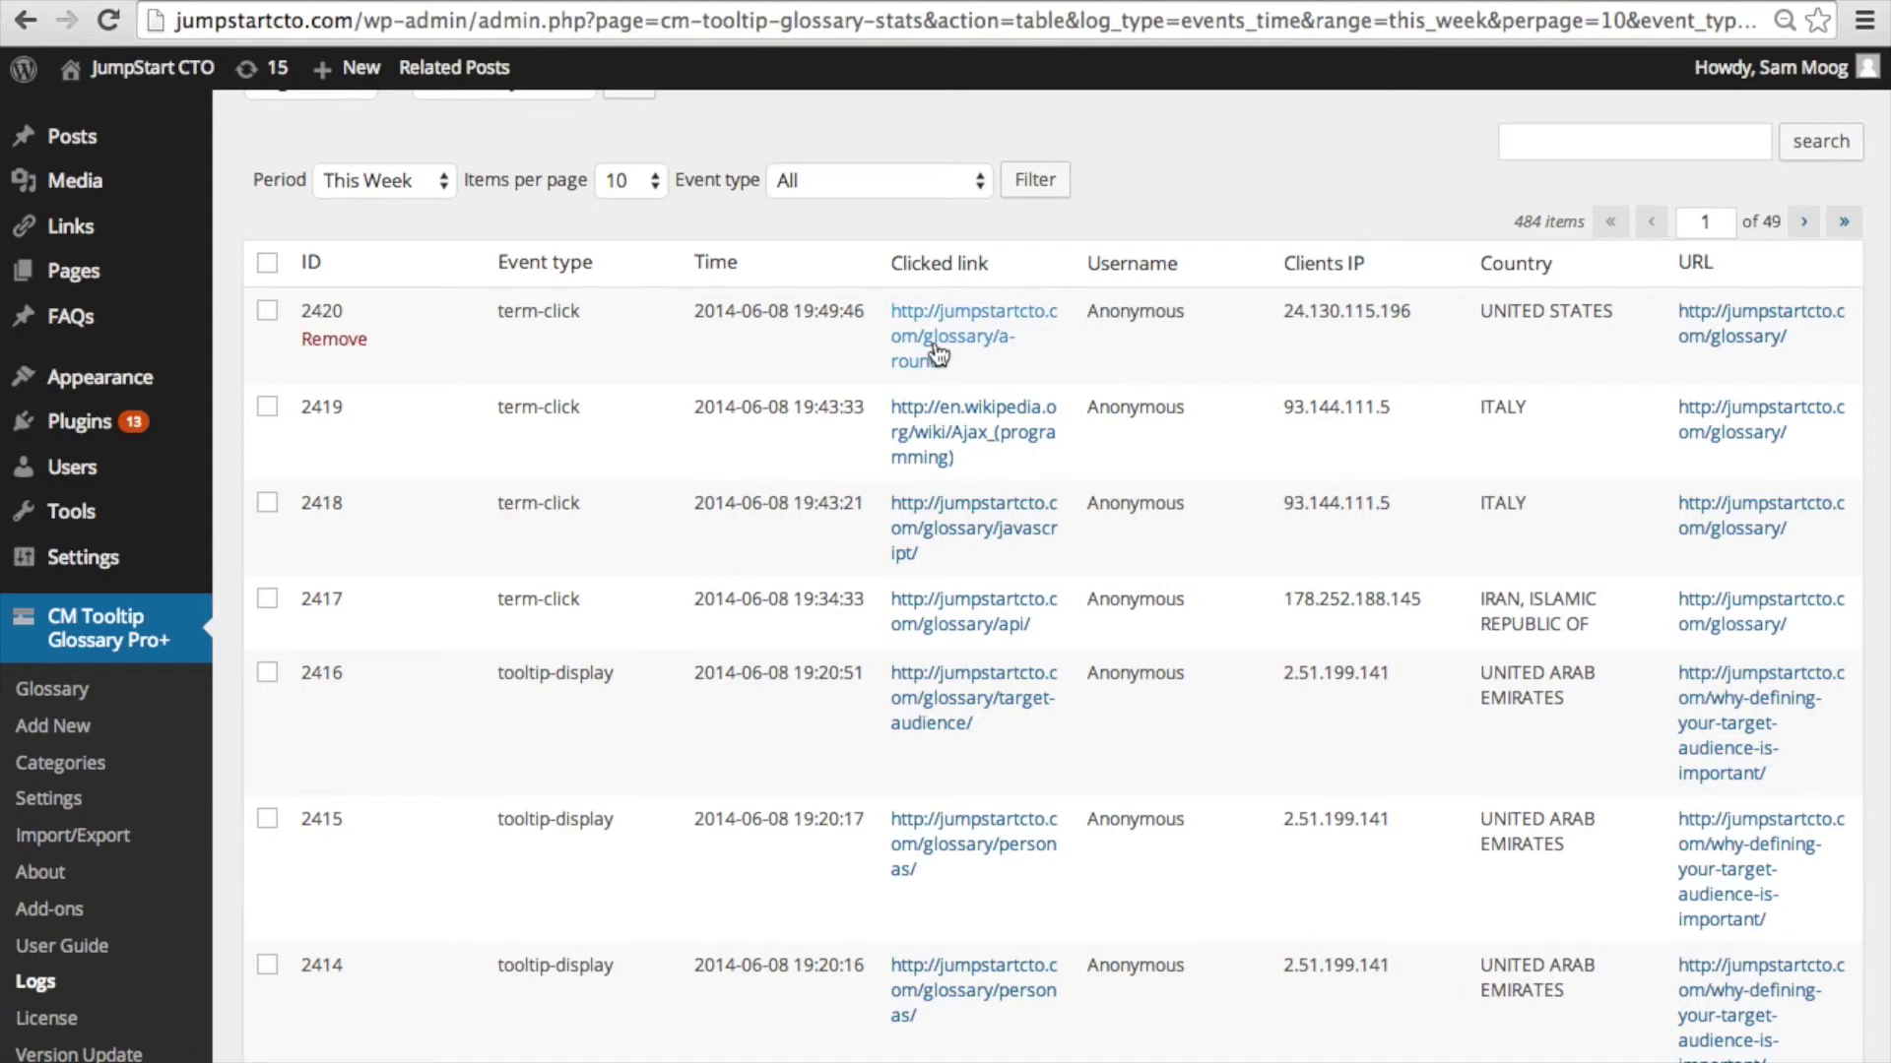
scroll(1144, 746, down, 6)
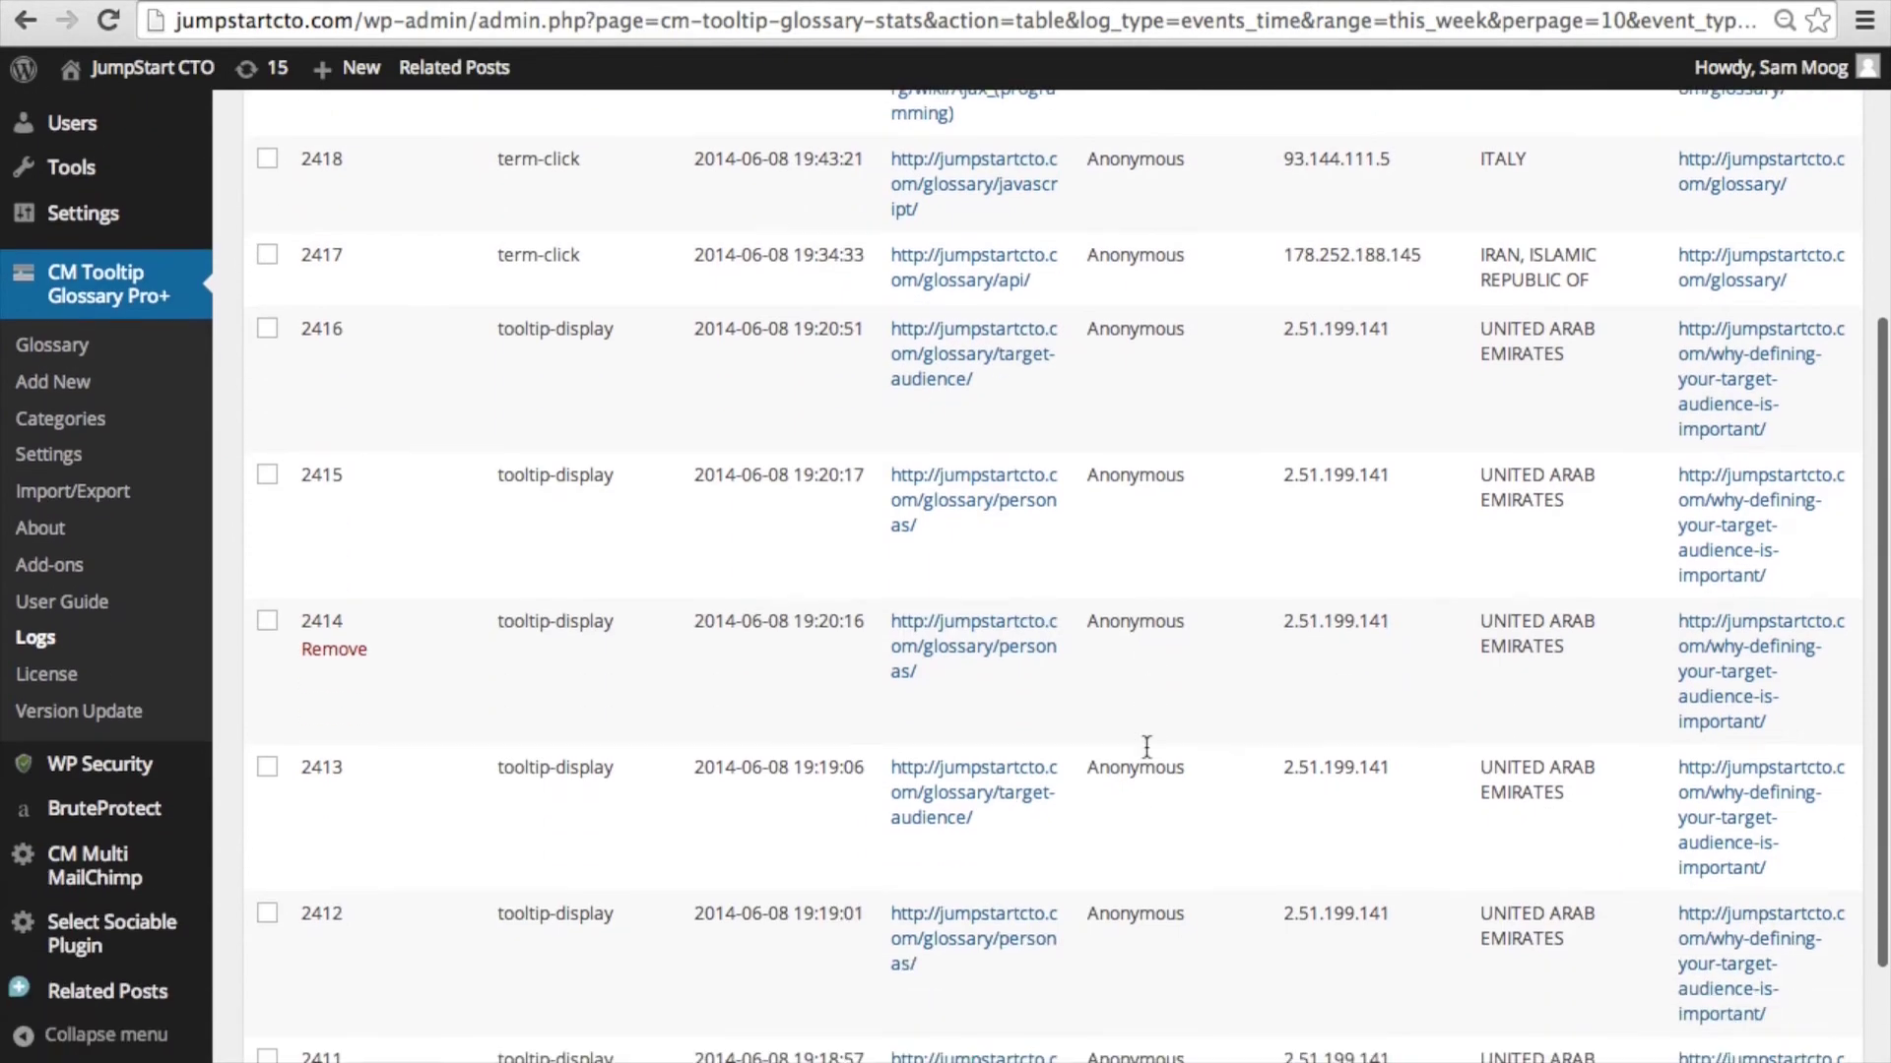
scroll(1144, 746, up, 7)
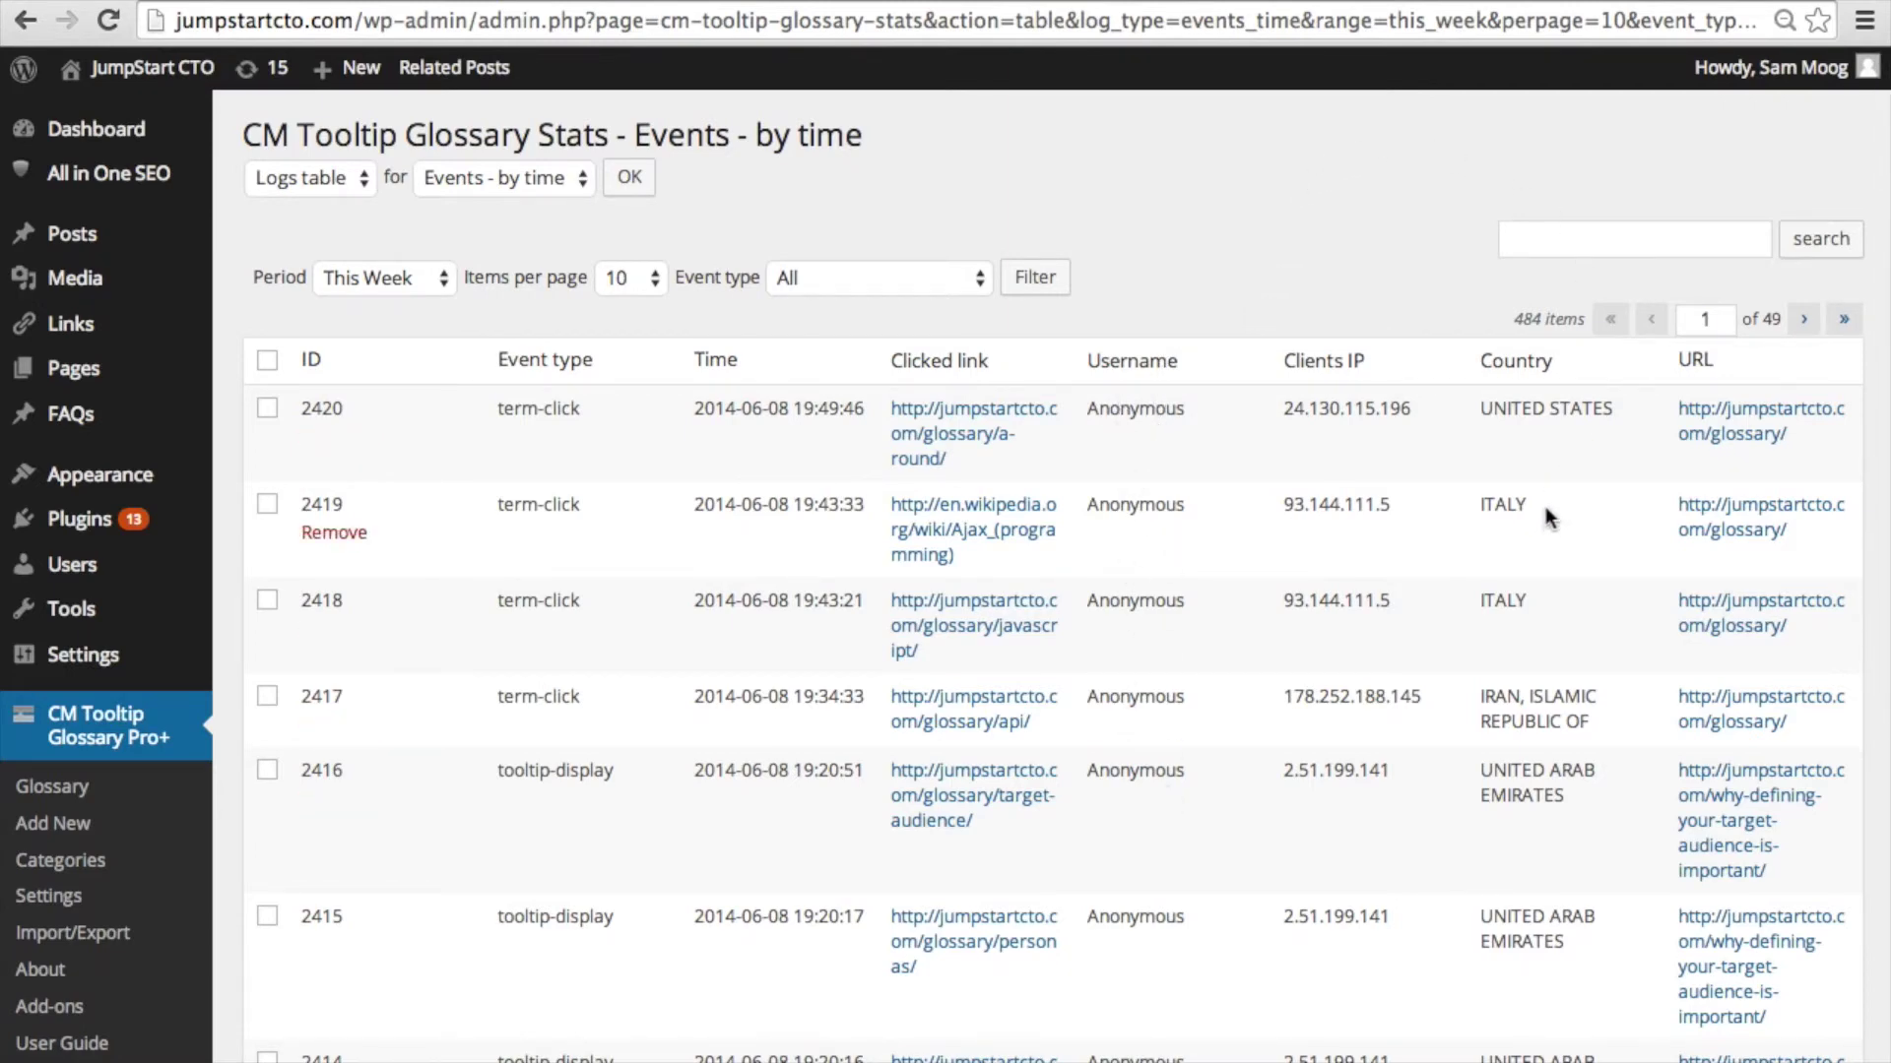
scroll(1545, 508, down, 2)
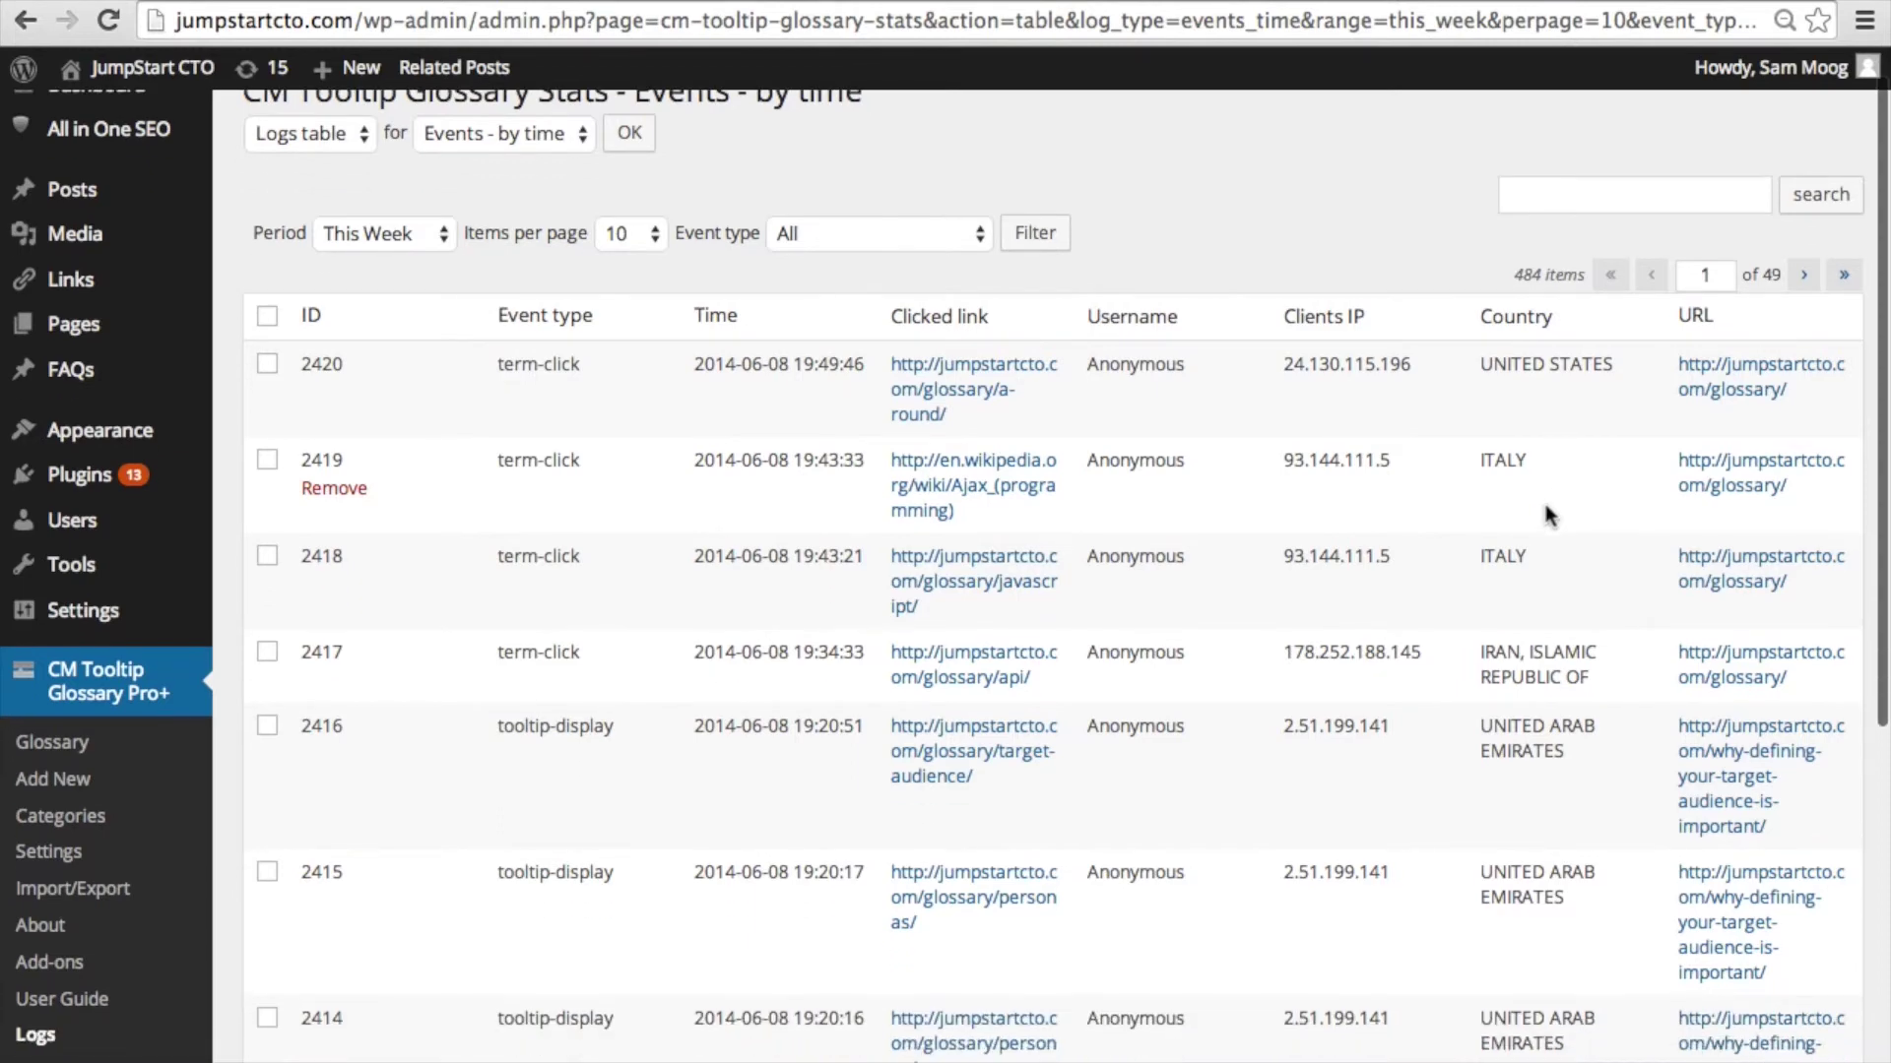
scroll(1544, 500, down, 2)
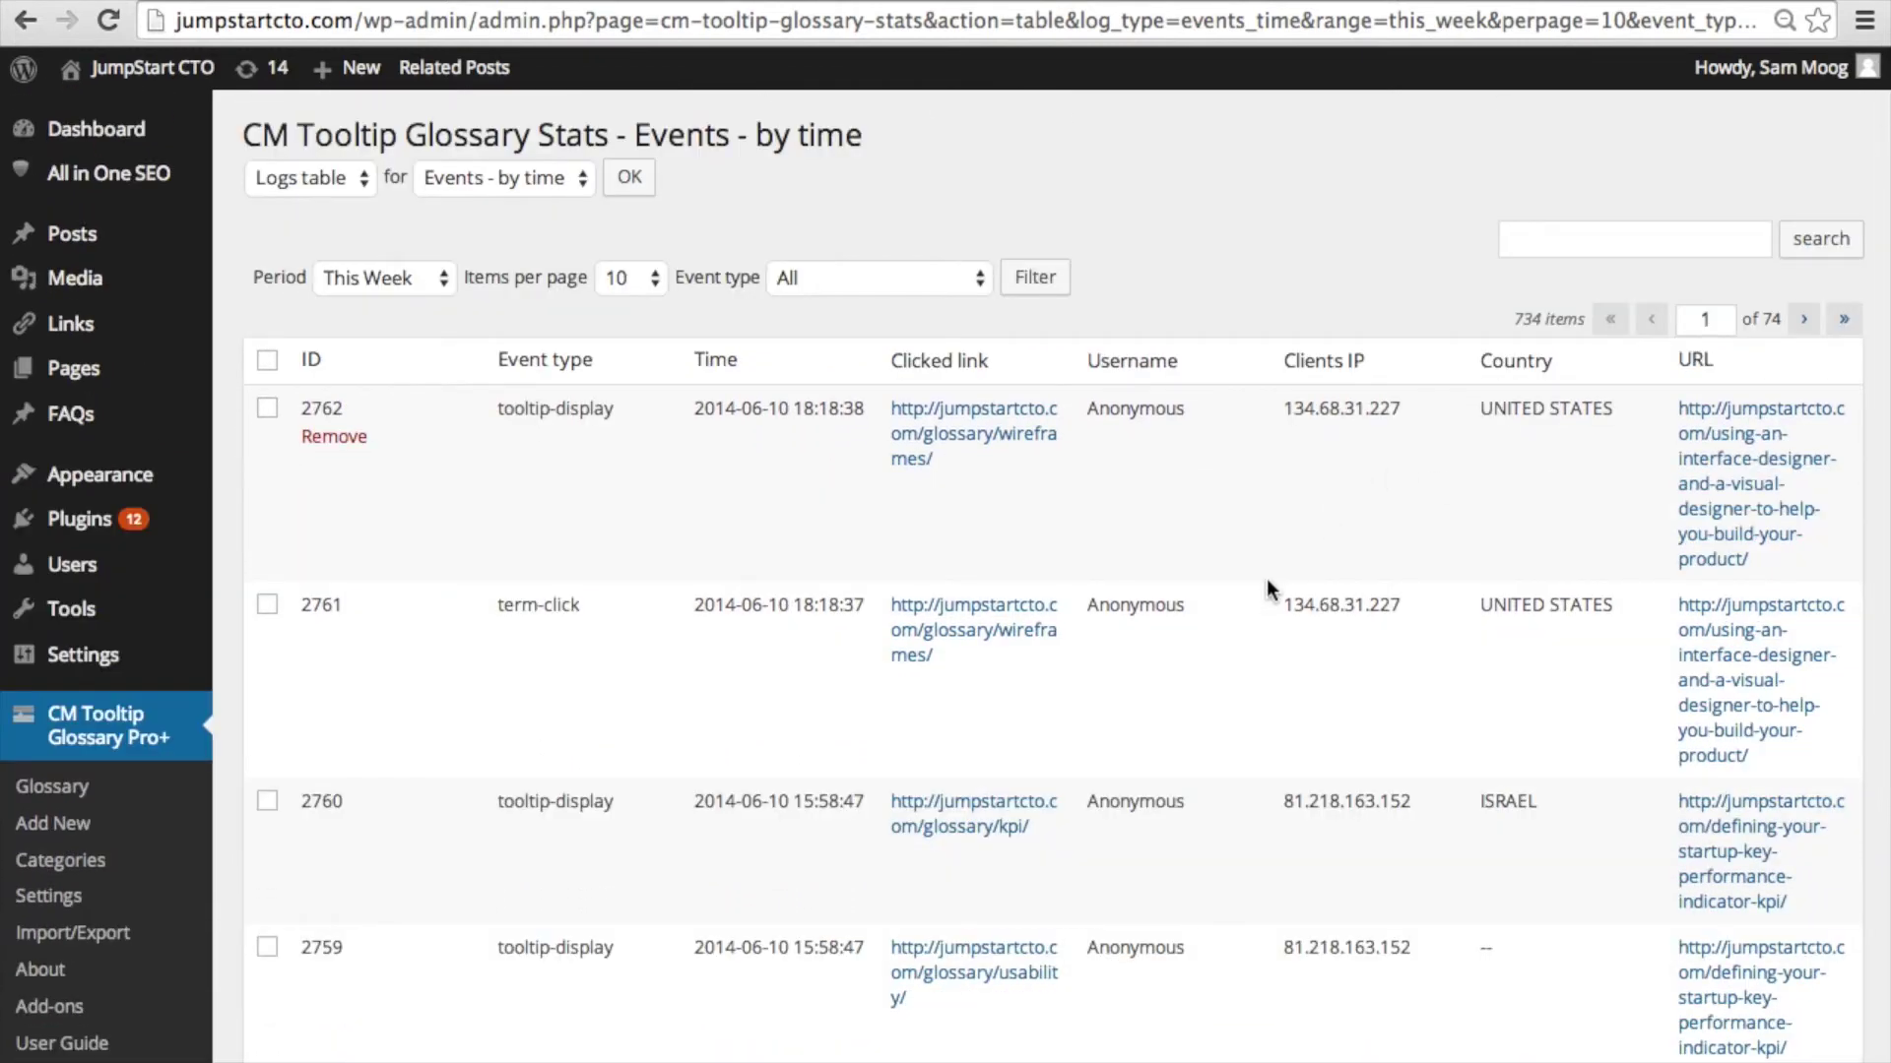
scroll(1266, 577, down, 5)
scroll(1267, 577, down, 6)
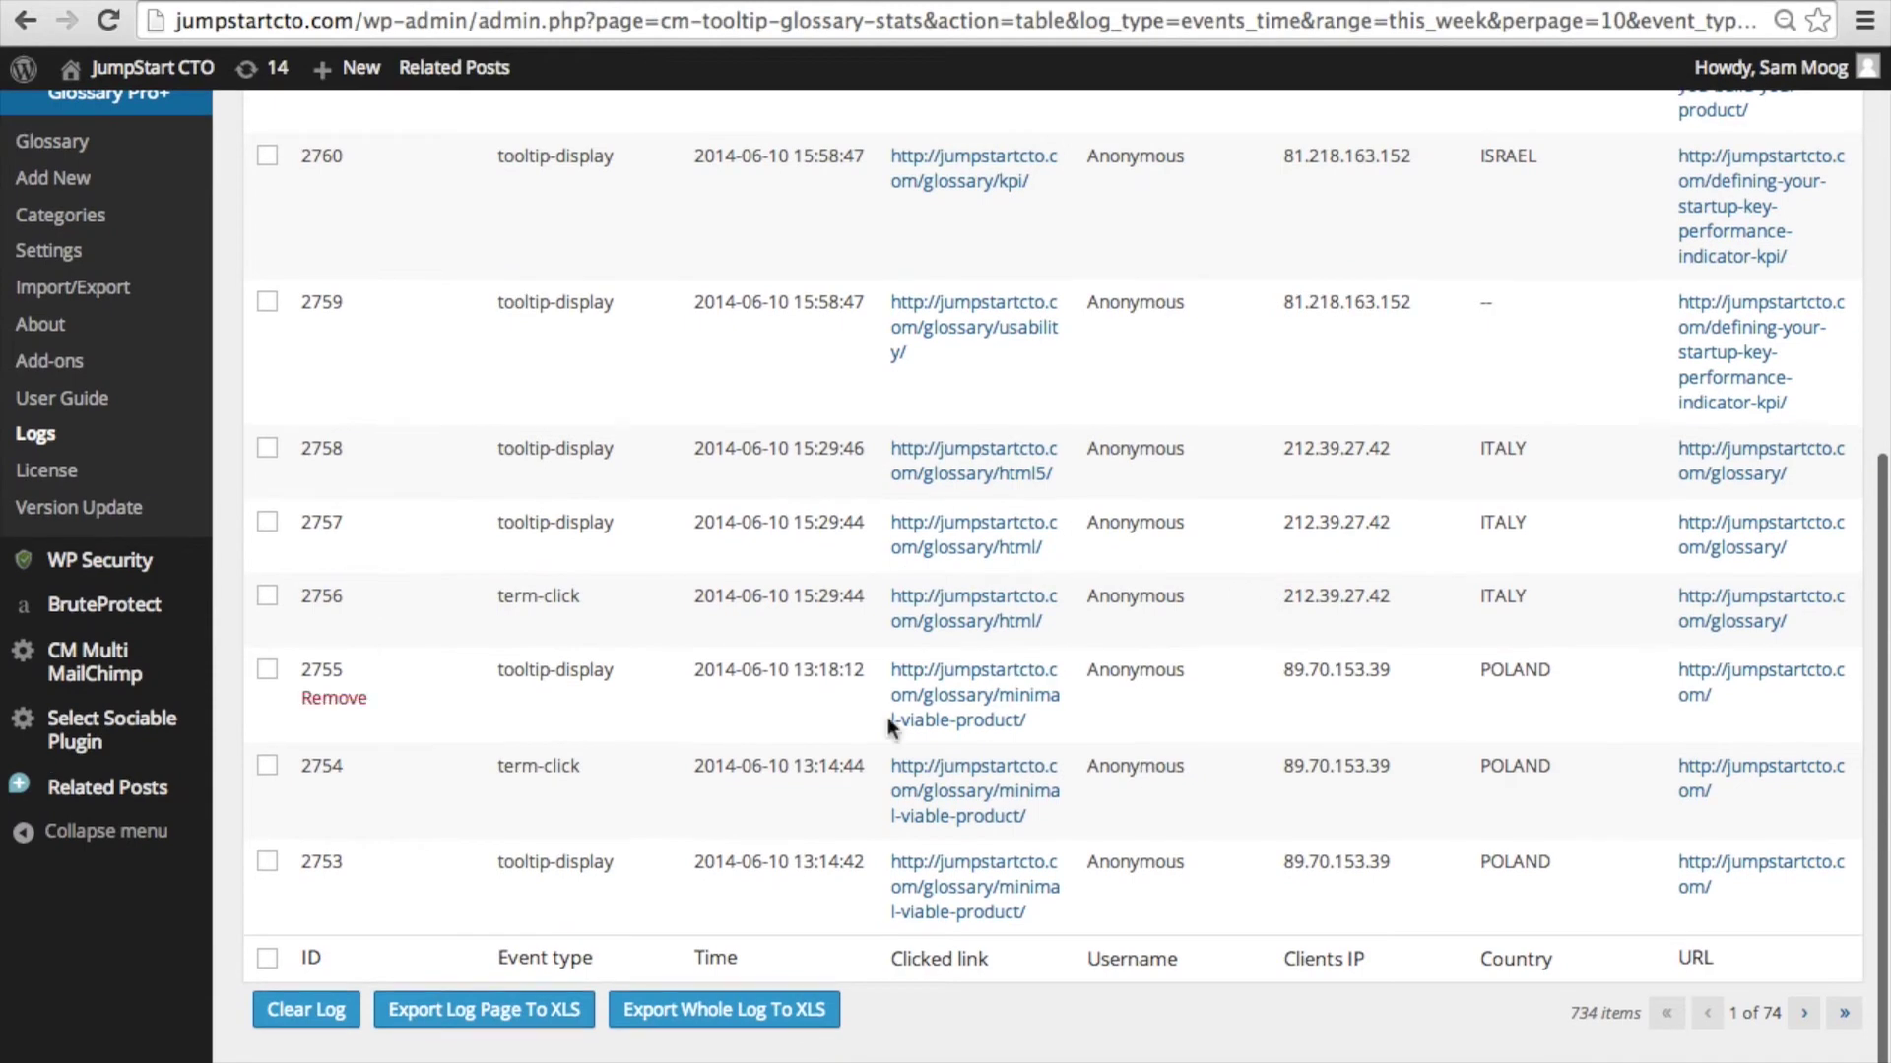